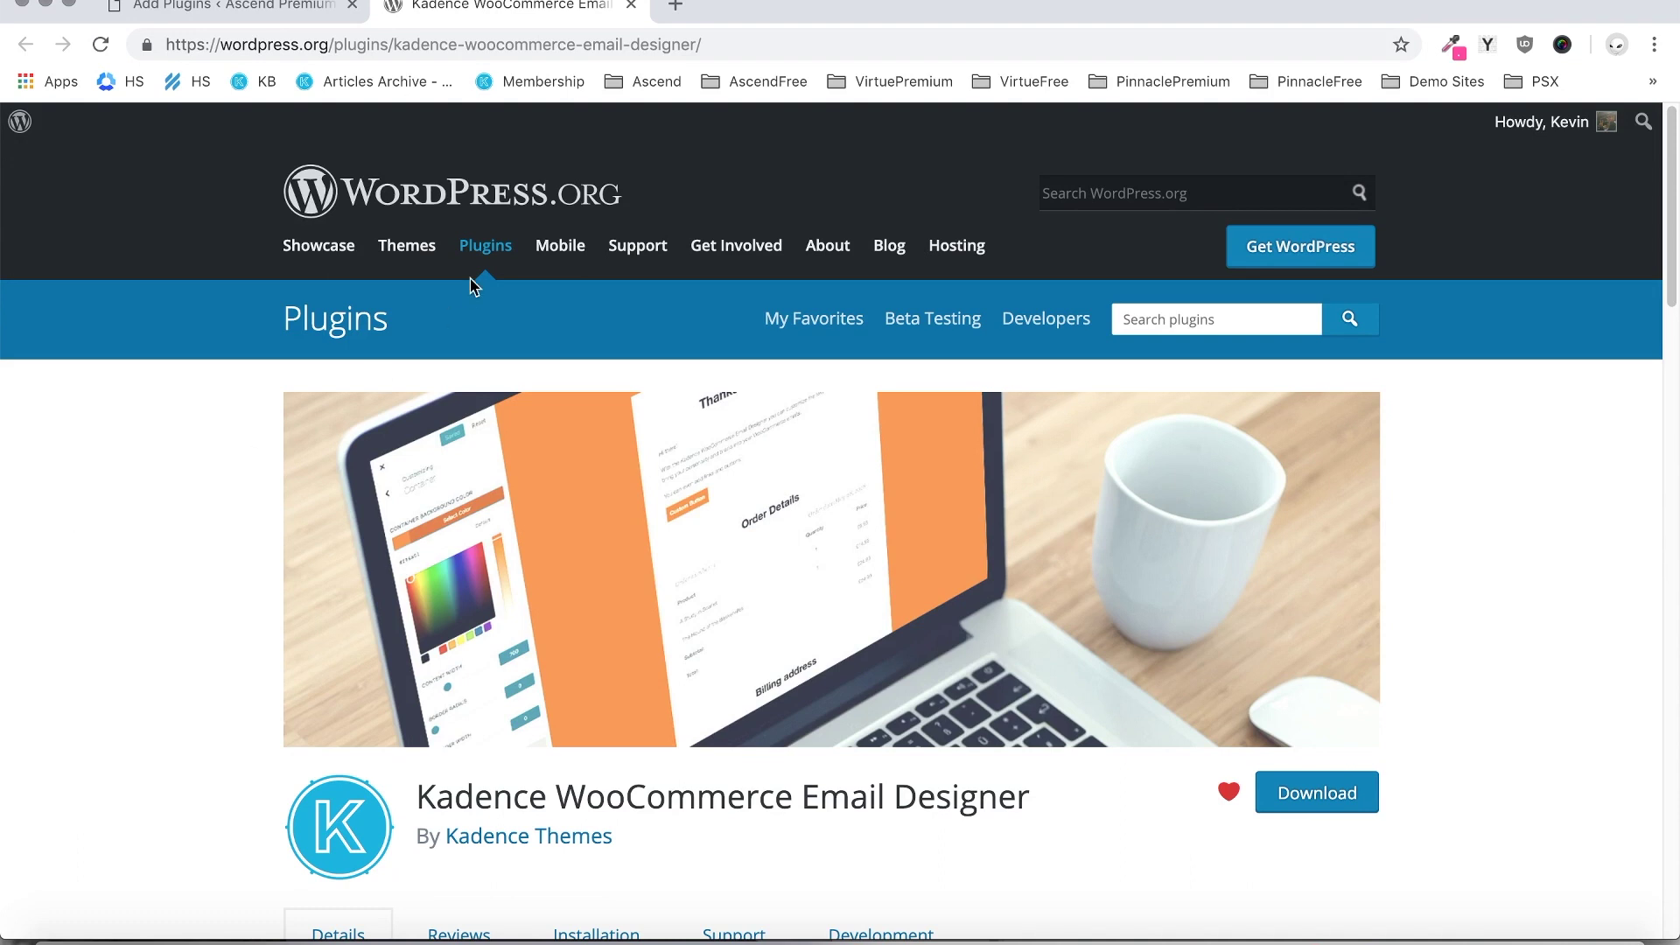
- Leave the Kadence Email Designer plugin page and return to the Add Plugins search results
left_click_drag(395, 45, 763, 46)
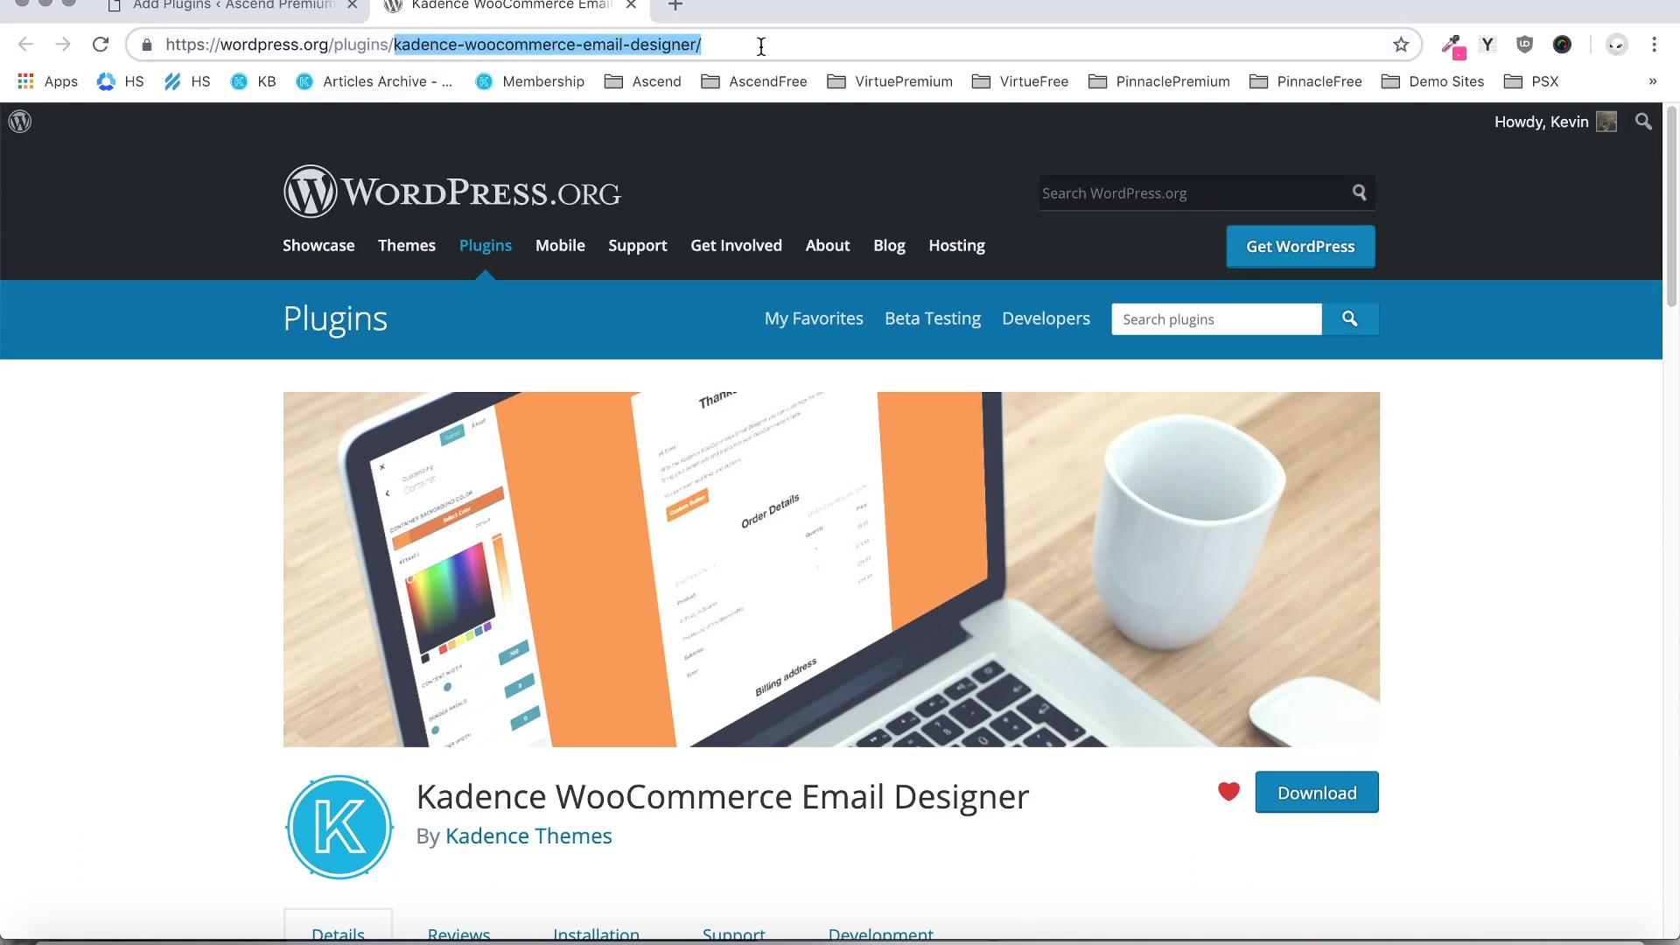
left_click(1444, 595)
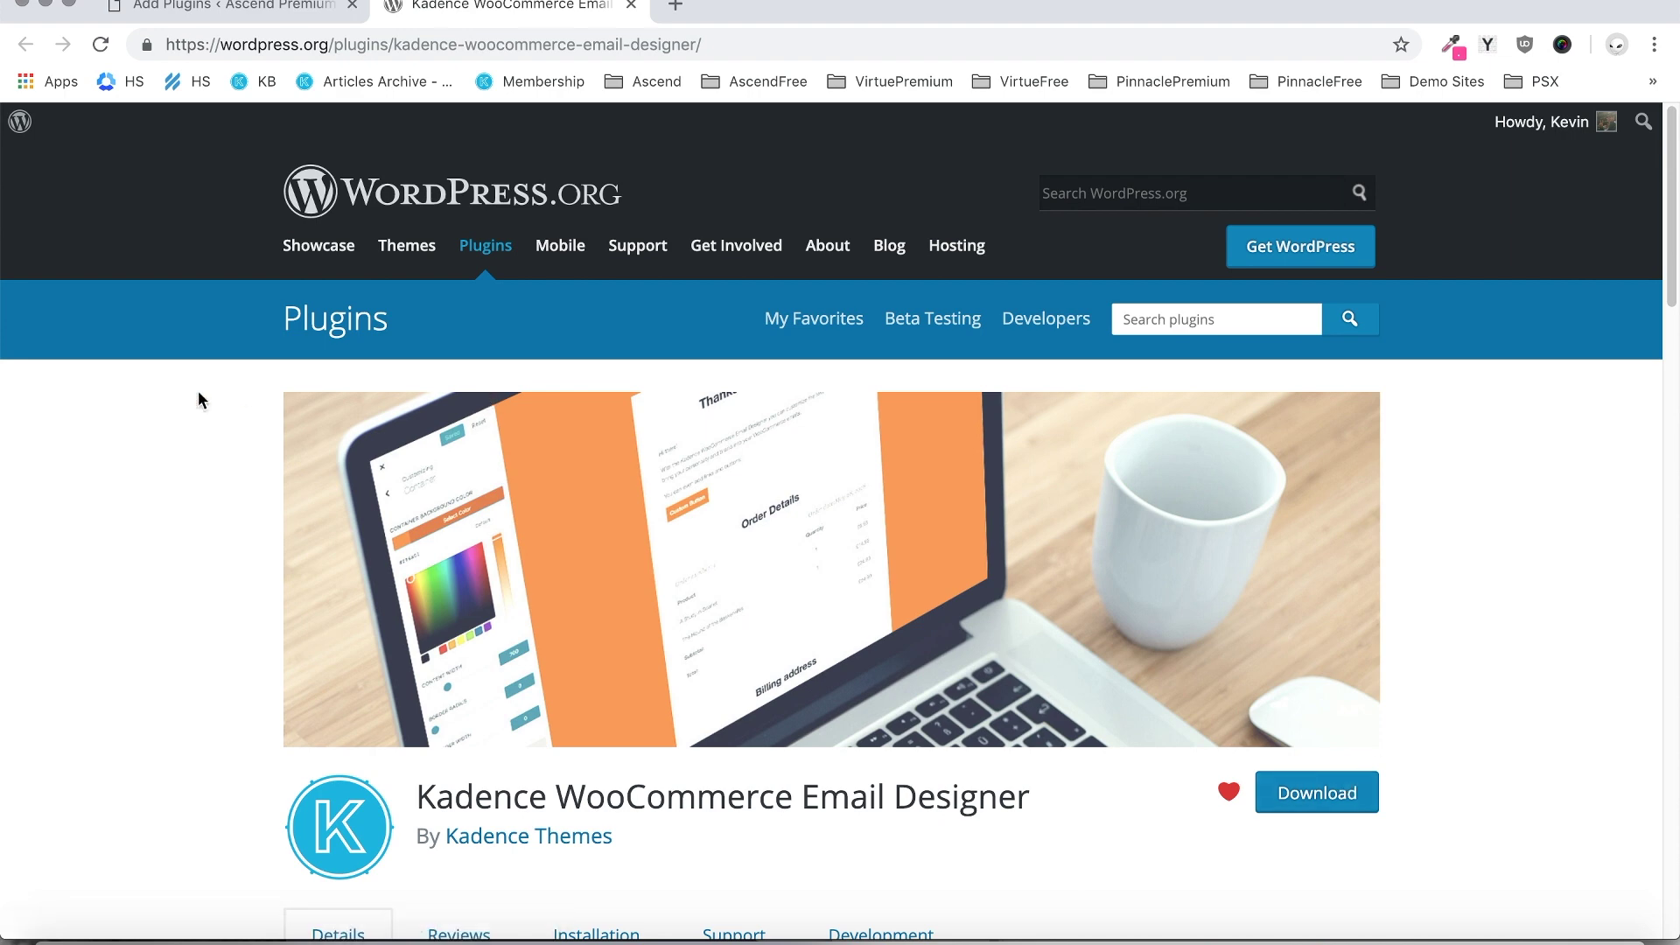
left_click(192, 5)
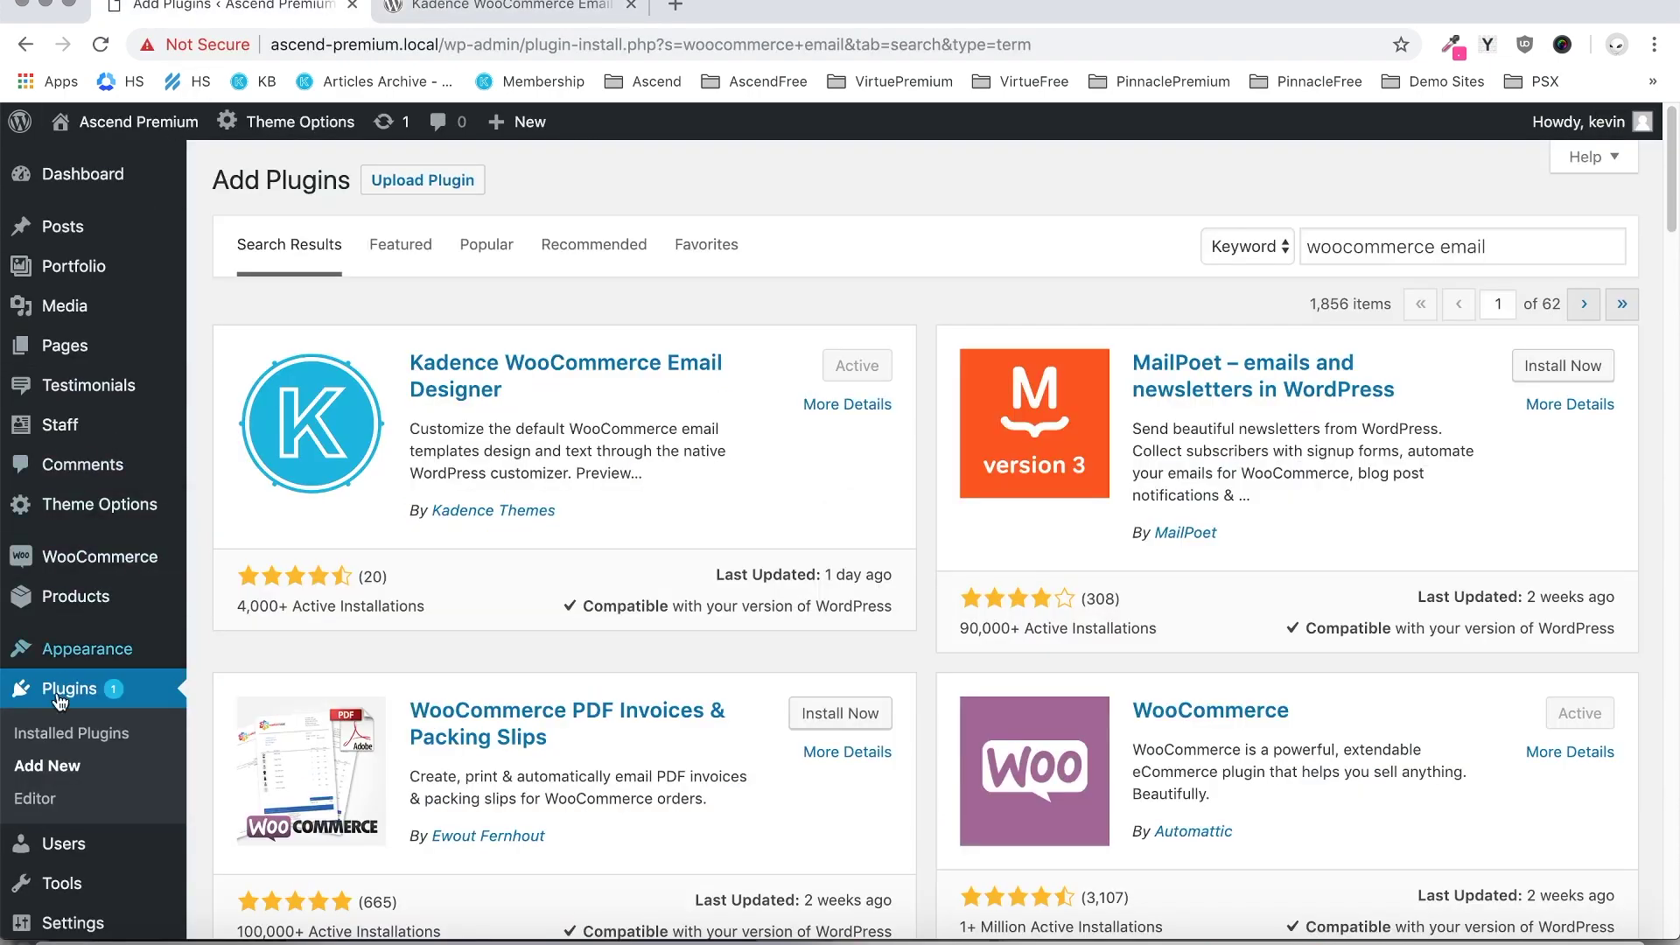
- Launch the Email Customizer from the WooCommerce admin menu
left_click(1399, 245)
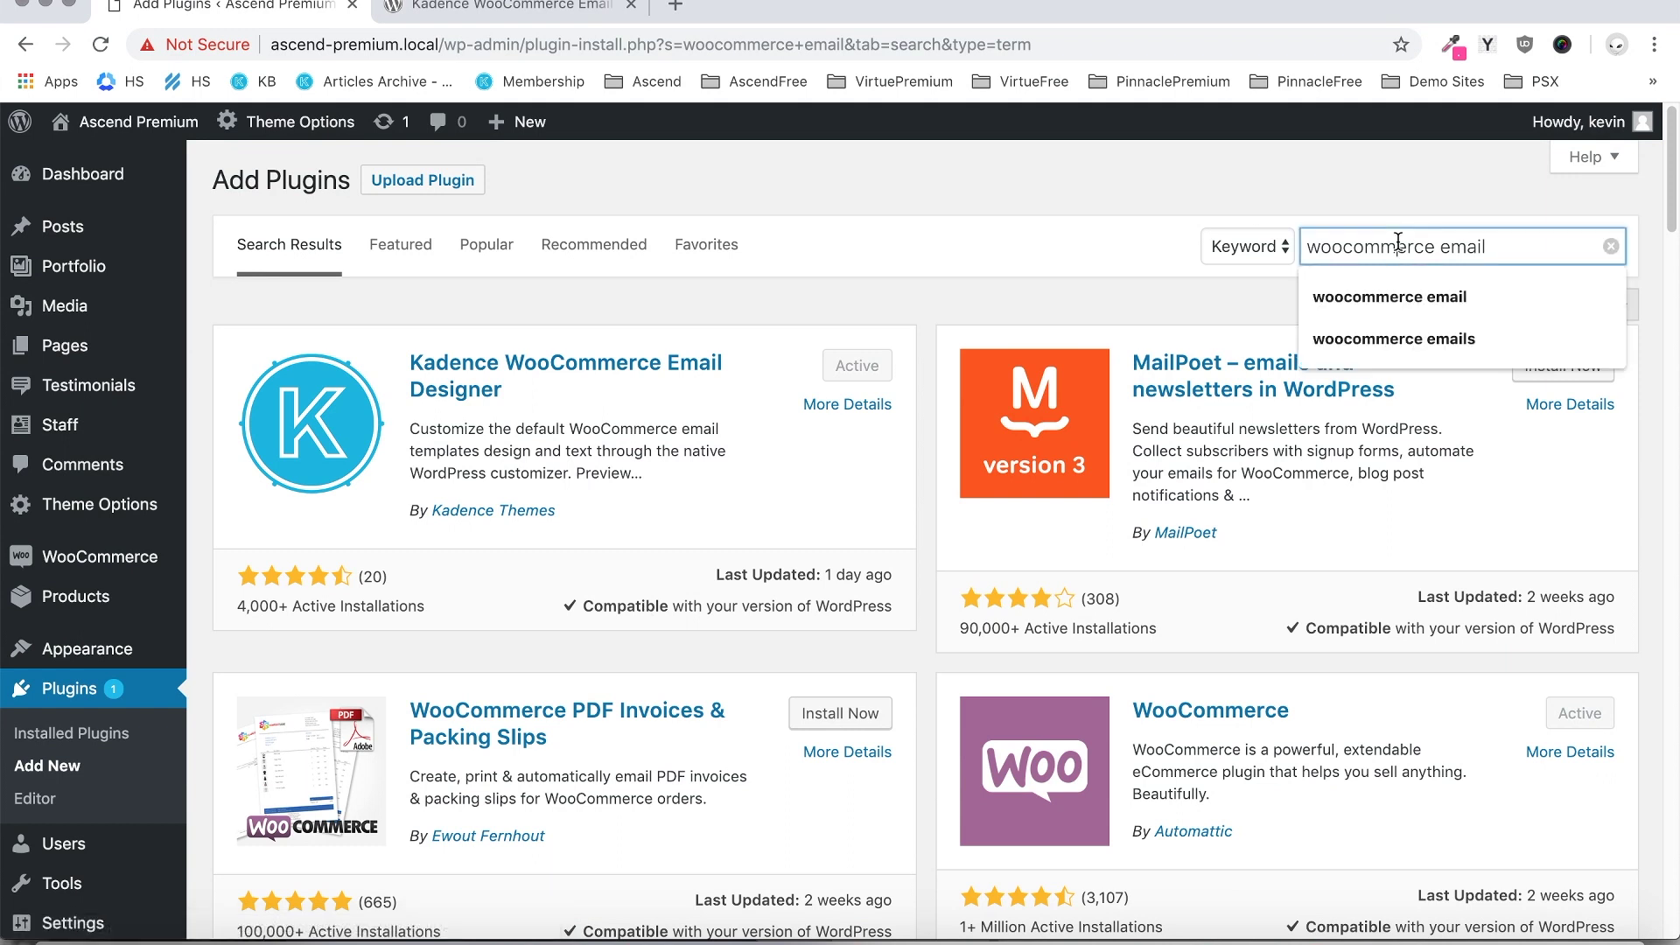
triple_click(1399, 245)
left_click(1000, 264)
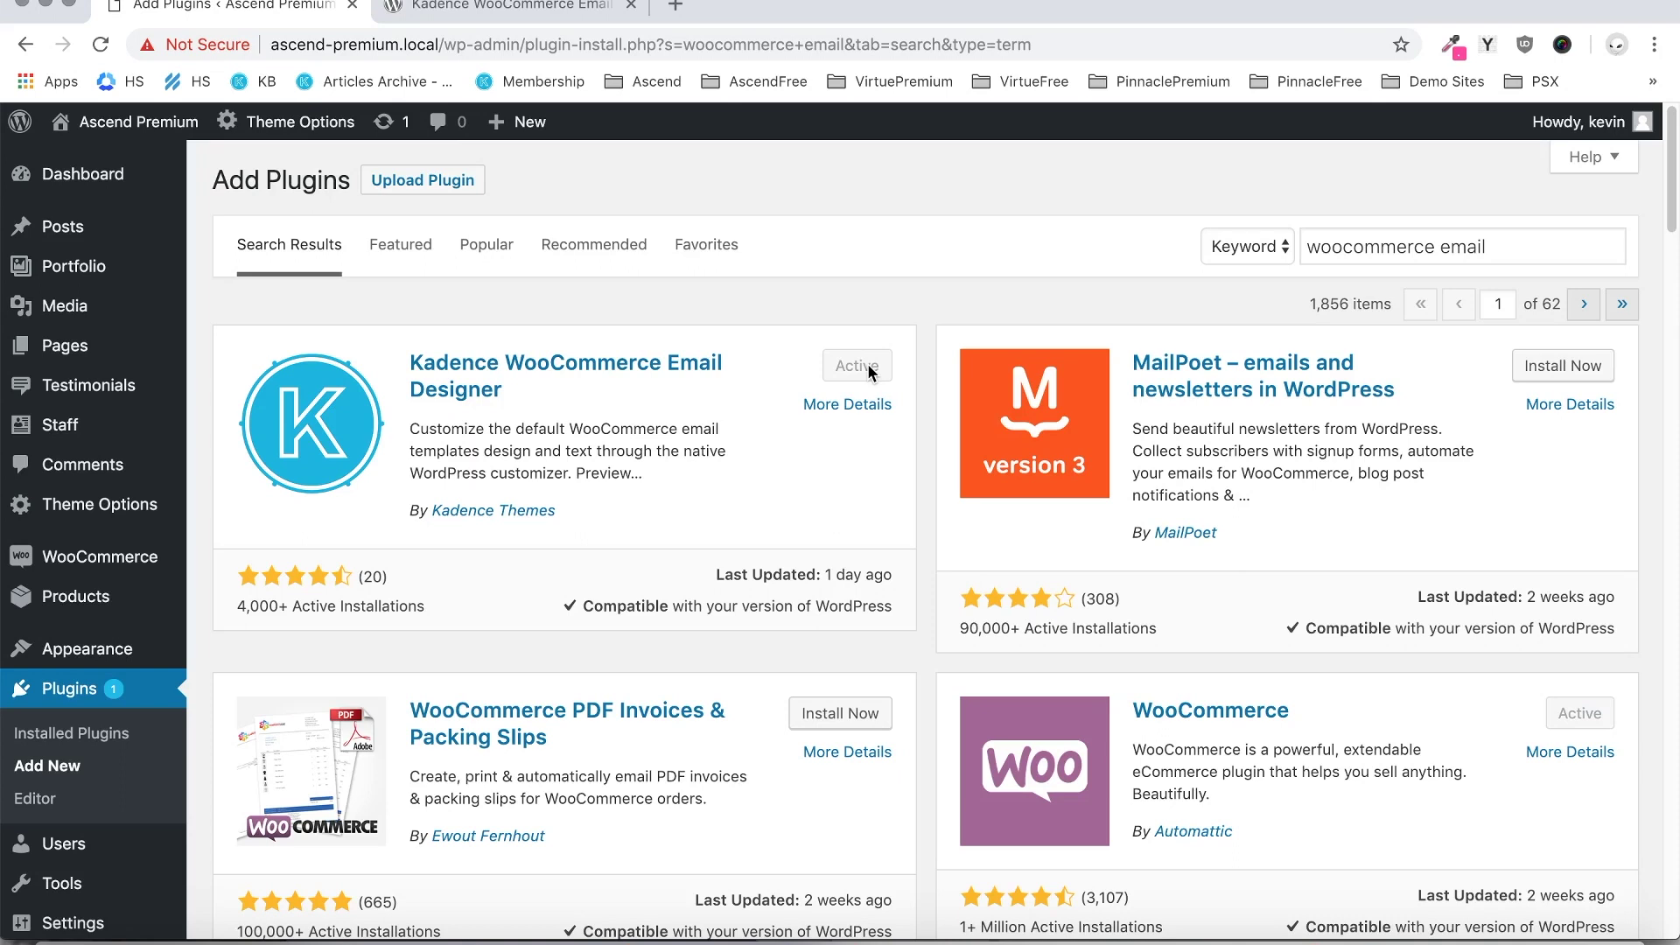
mouse_move(140, 556)
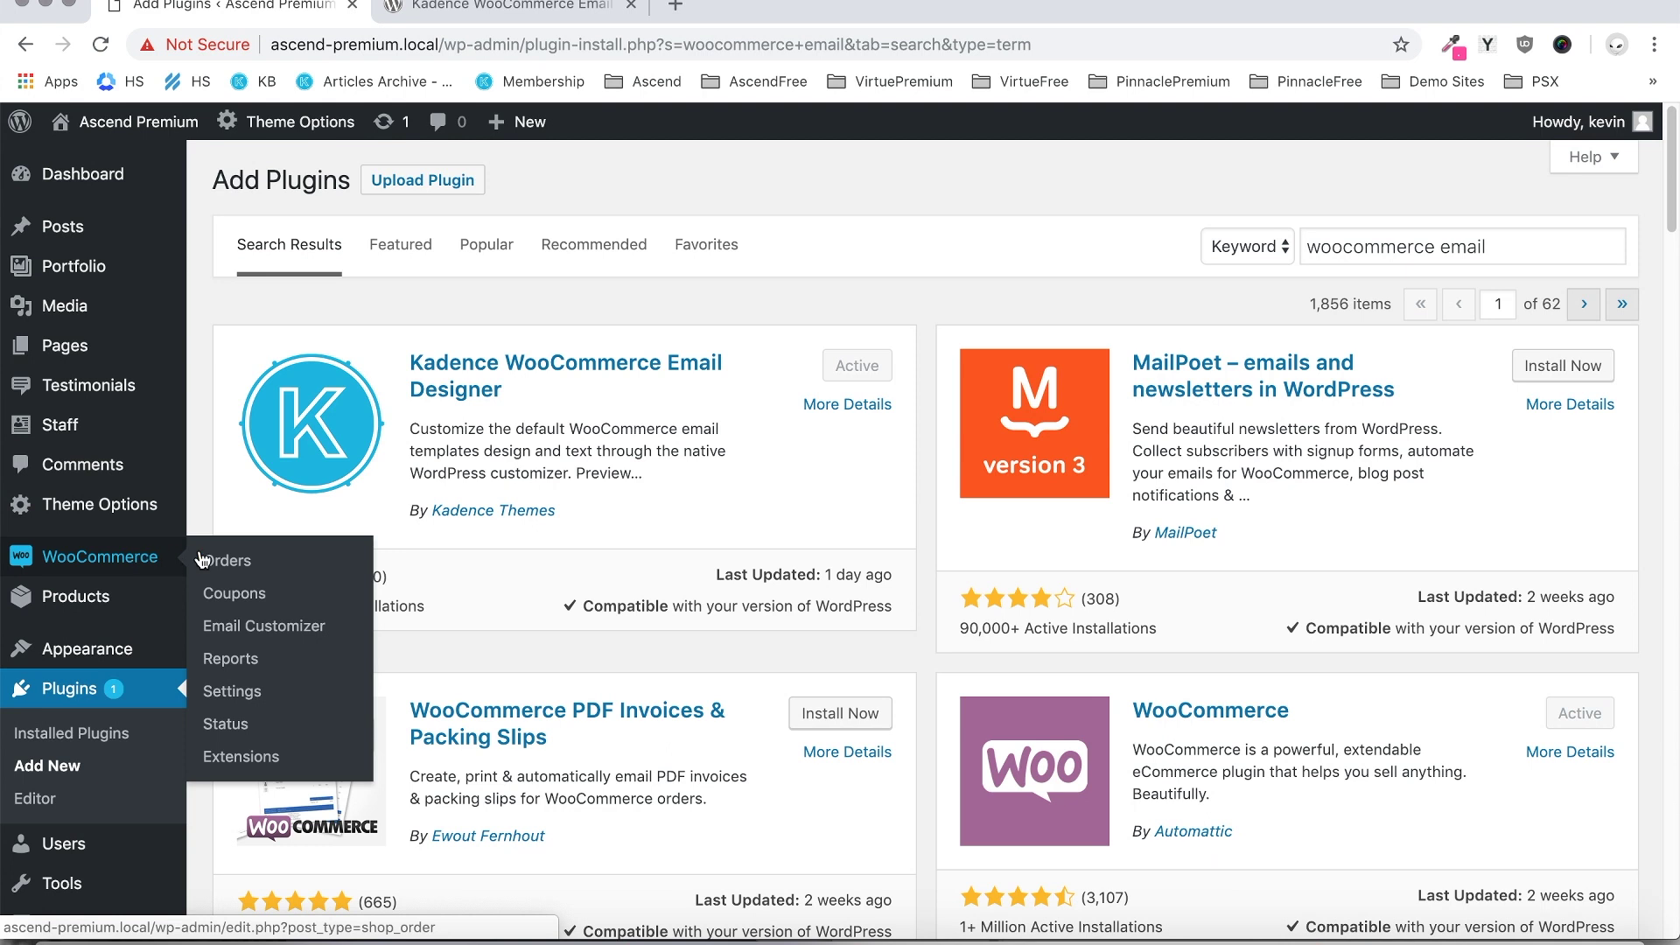
left_click(329, 630)
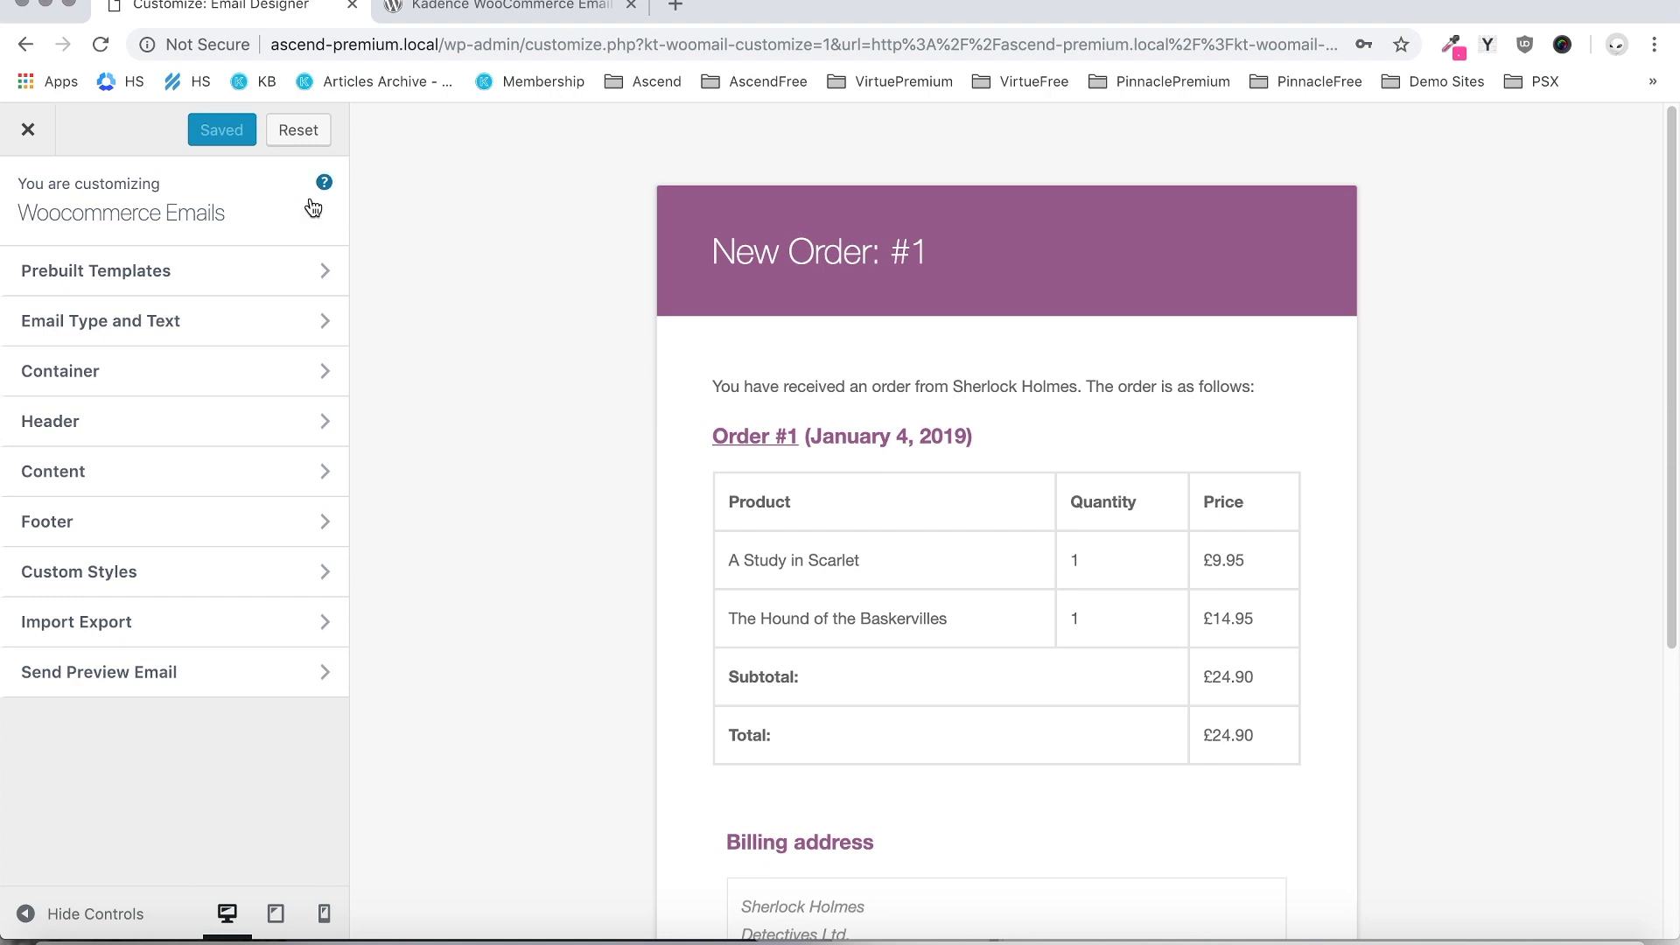
- Load the first prebuilt template (orange BRAND logo on grey), confirming the settings override
left_click(238, 261)
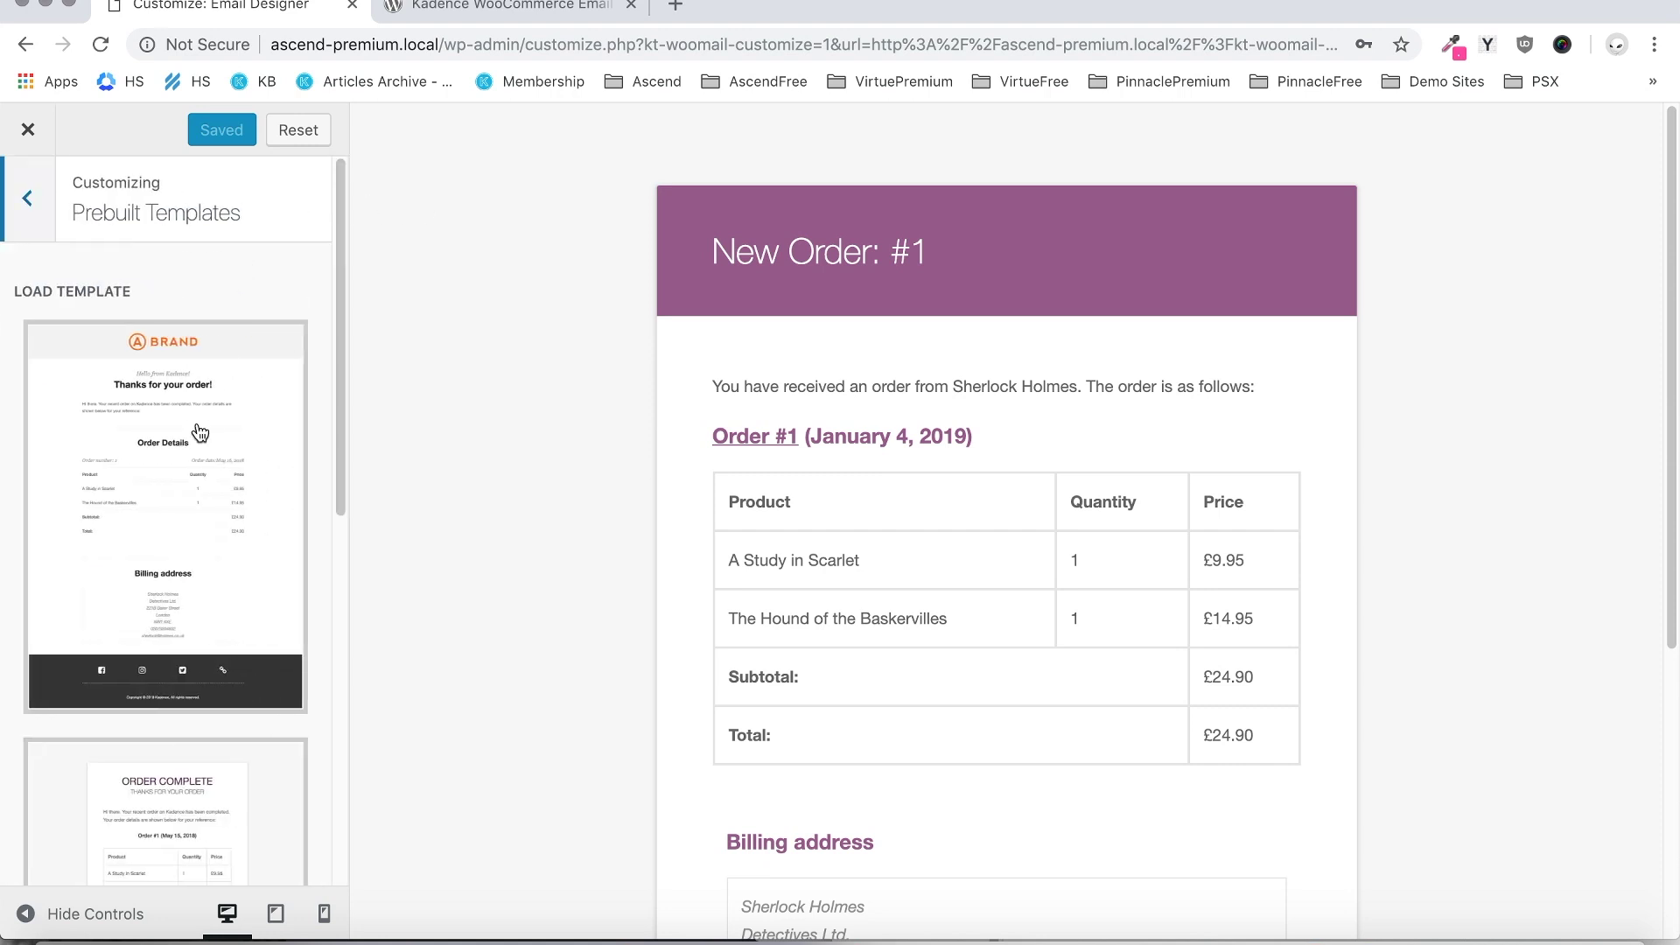
scroll(199, 420, "down", 8)
scroll(199, 431, "up", 10)
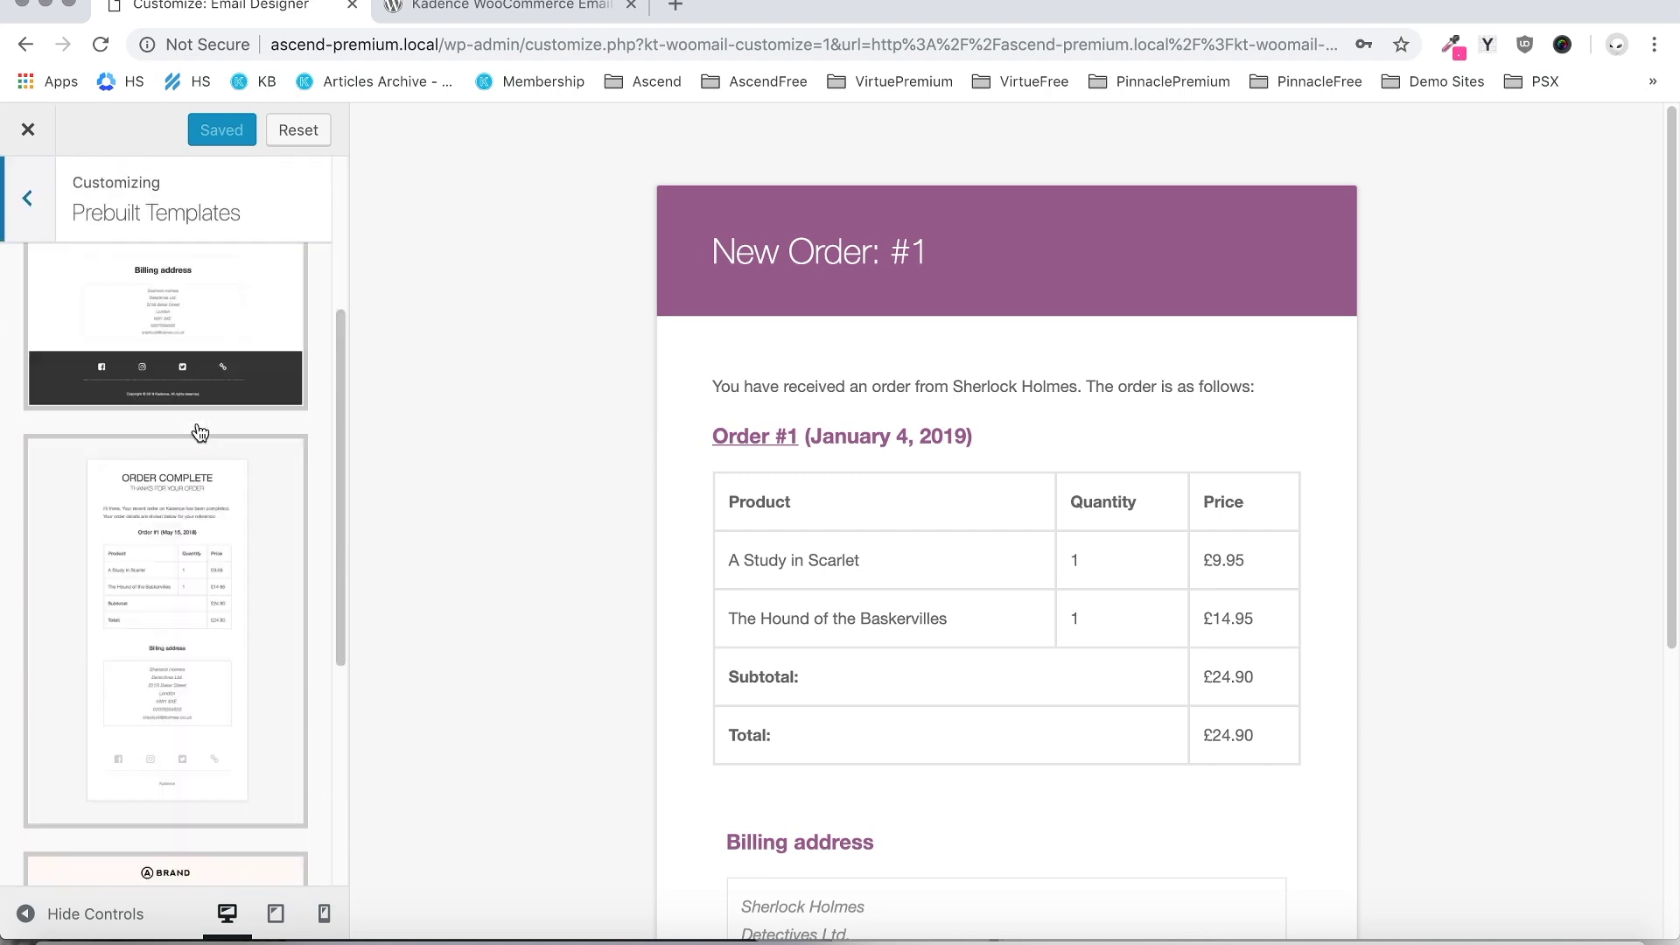
left_click(198, 432)
scroll(199, 431, "down", 3)
scroll(199, 431, "down", 4)
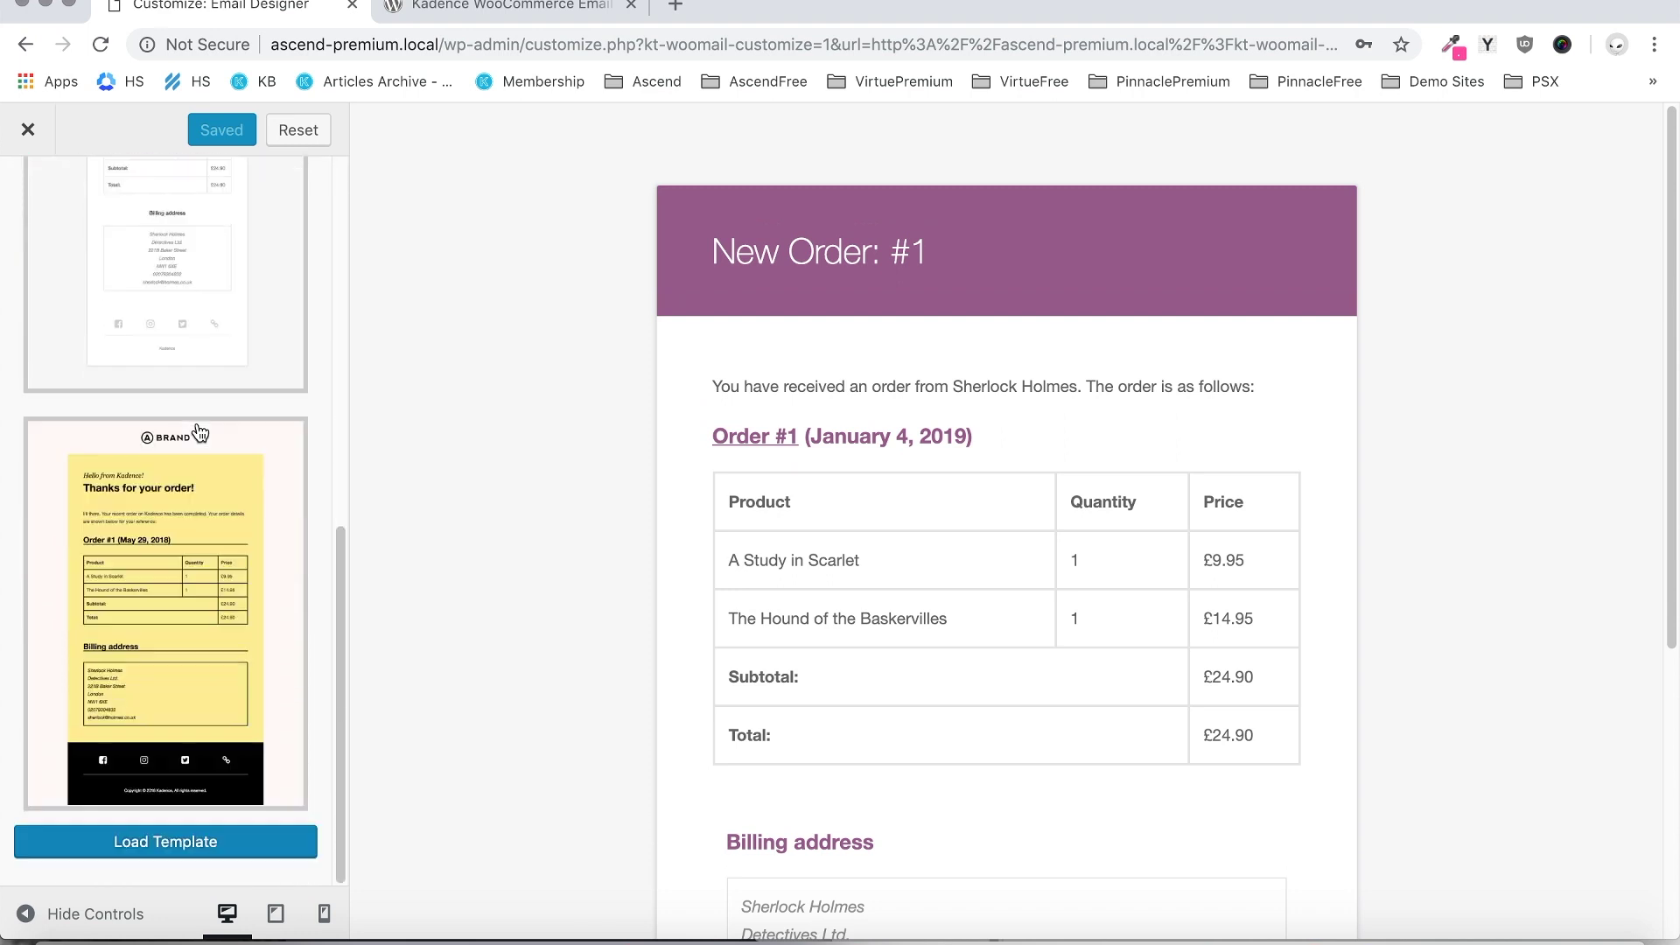
left_click(163, 844)
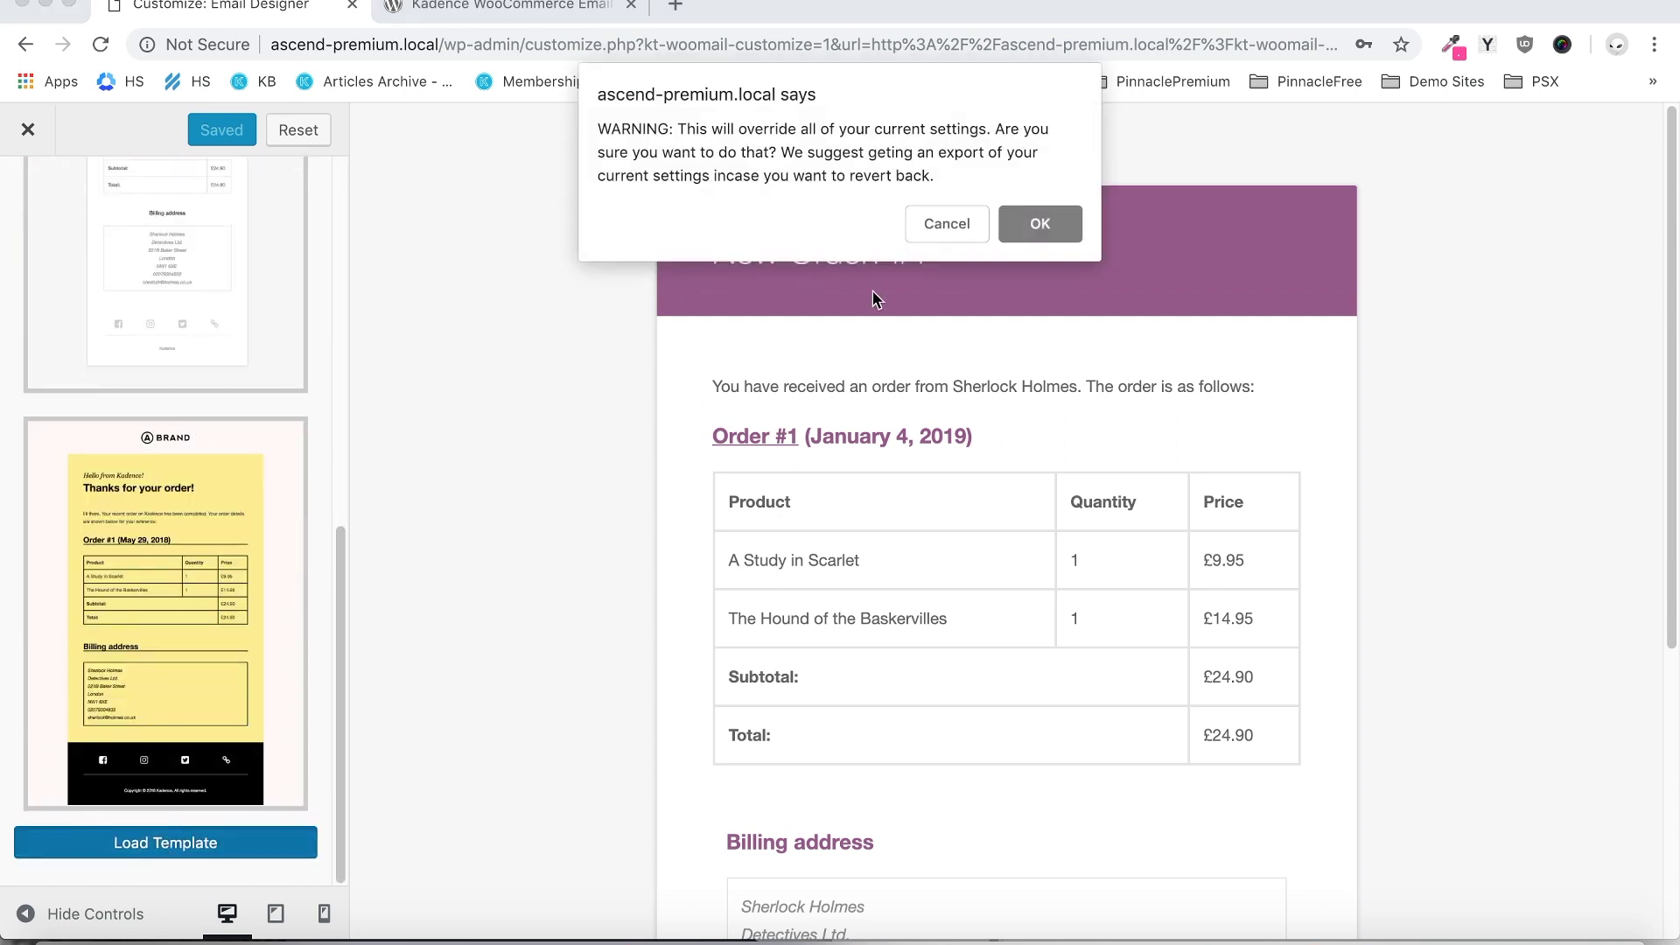
left_click(1054, 235)
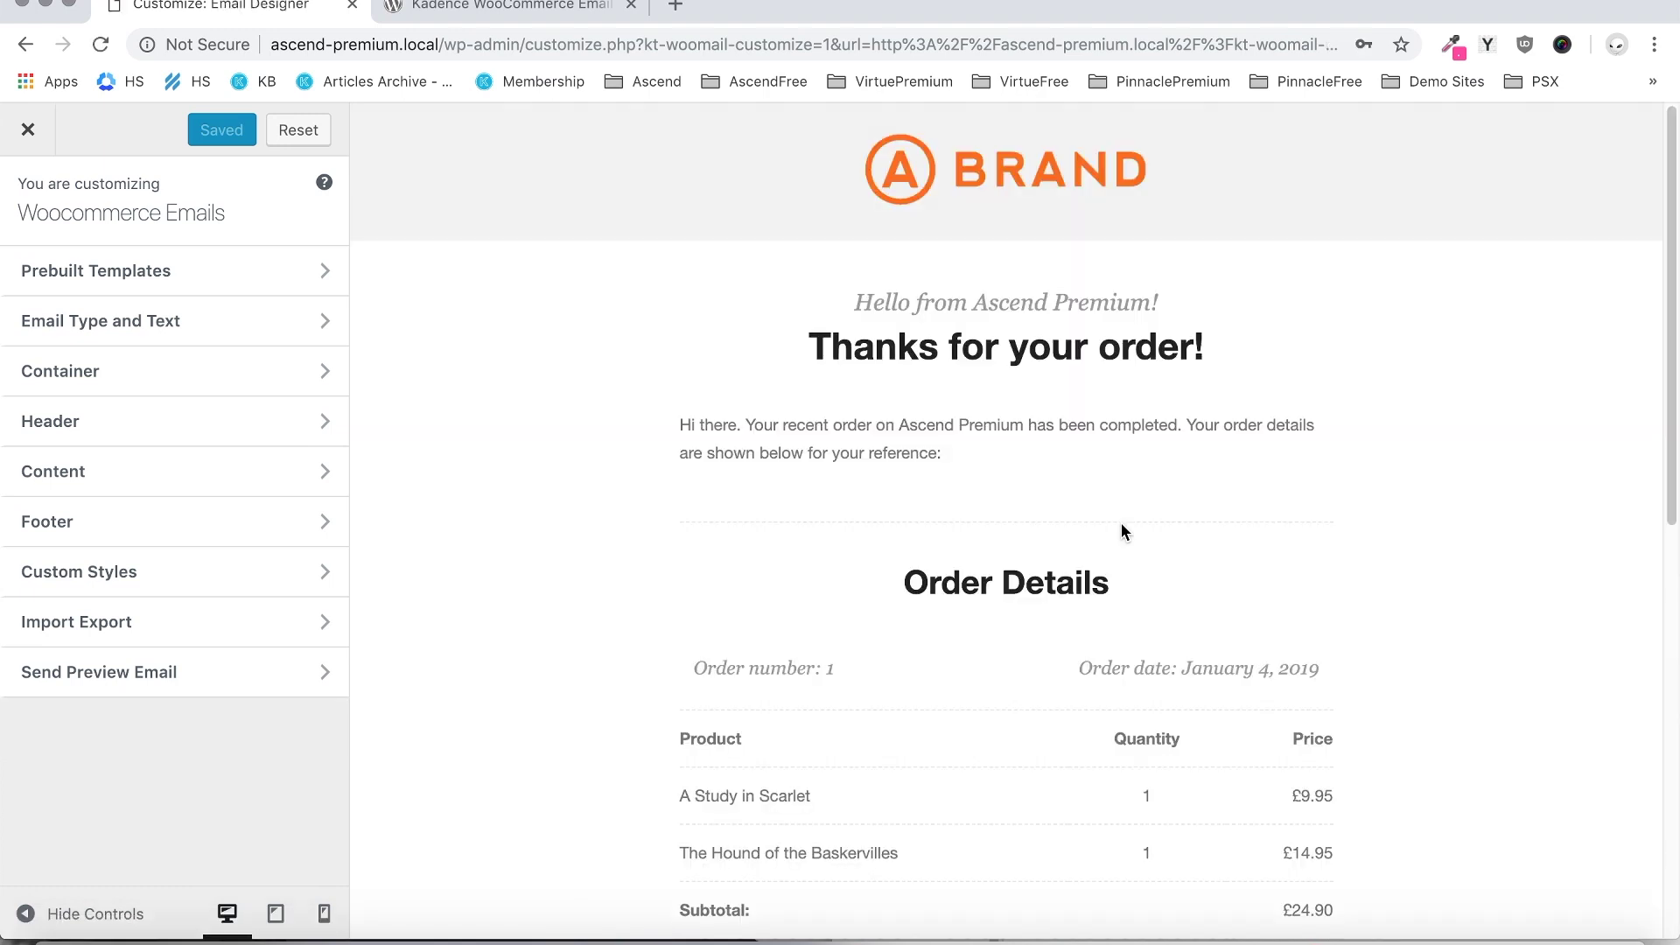
- Change Preview Order from Mockup Order to the real order with Travel Mug, Explore Backpack and Towner Satchel
left_click(238, 329)
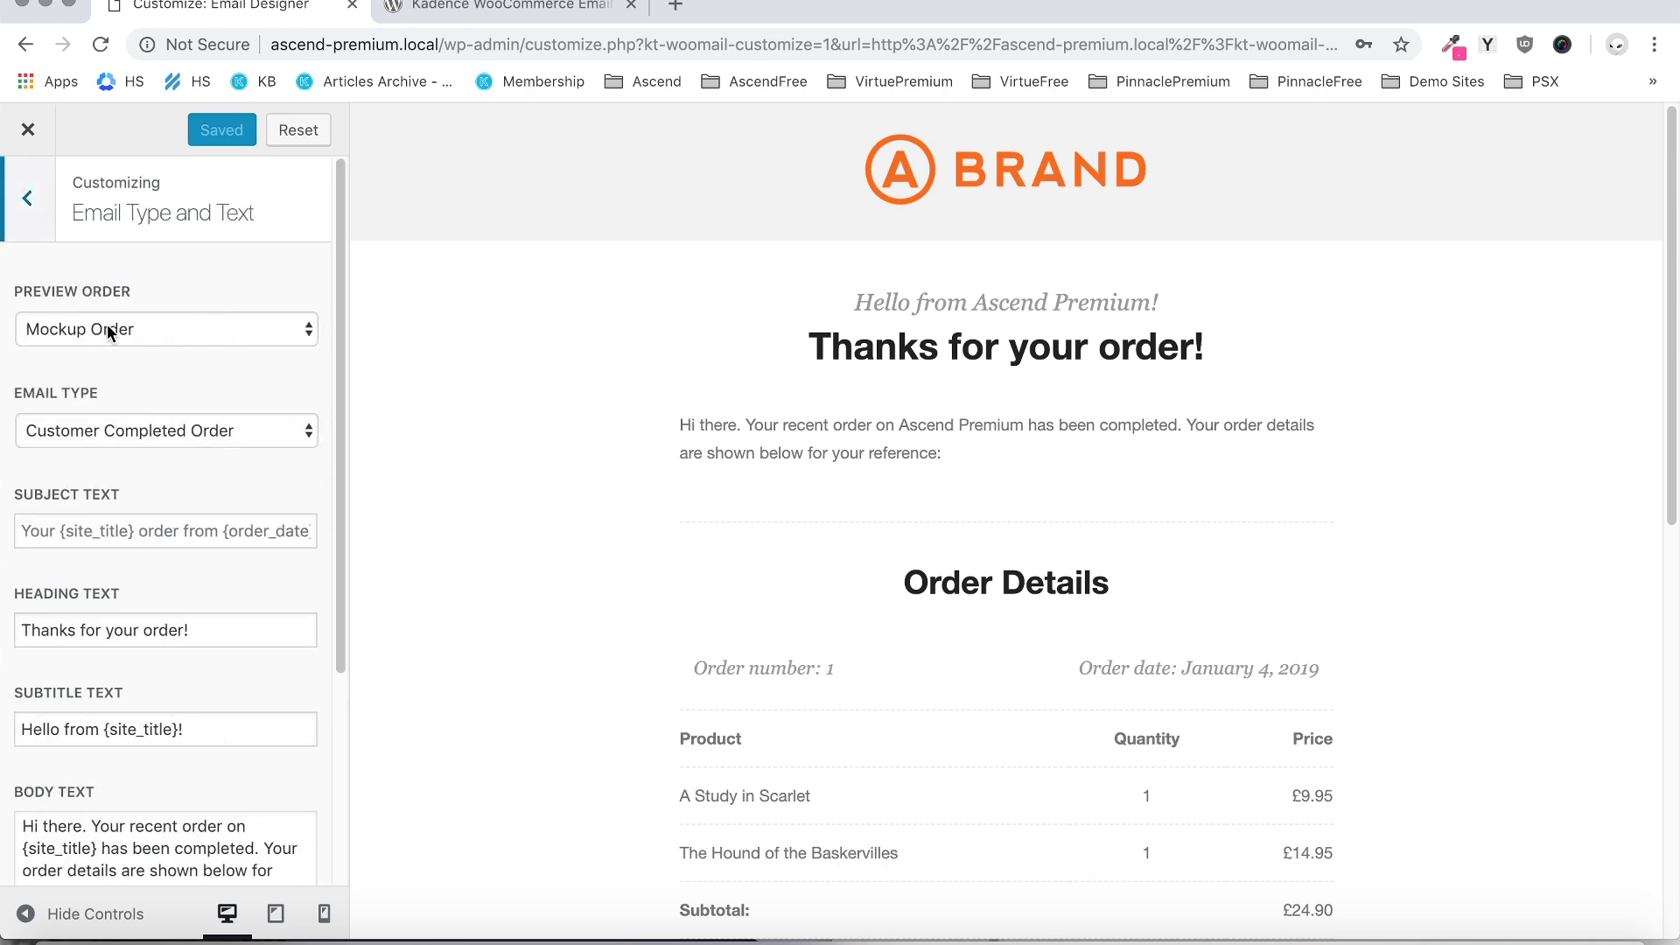
scroll(963, 429, "down", 3)
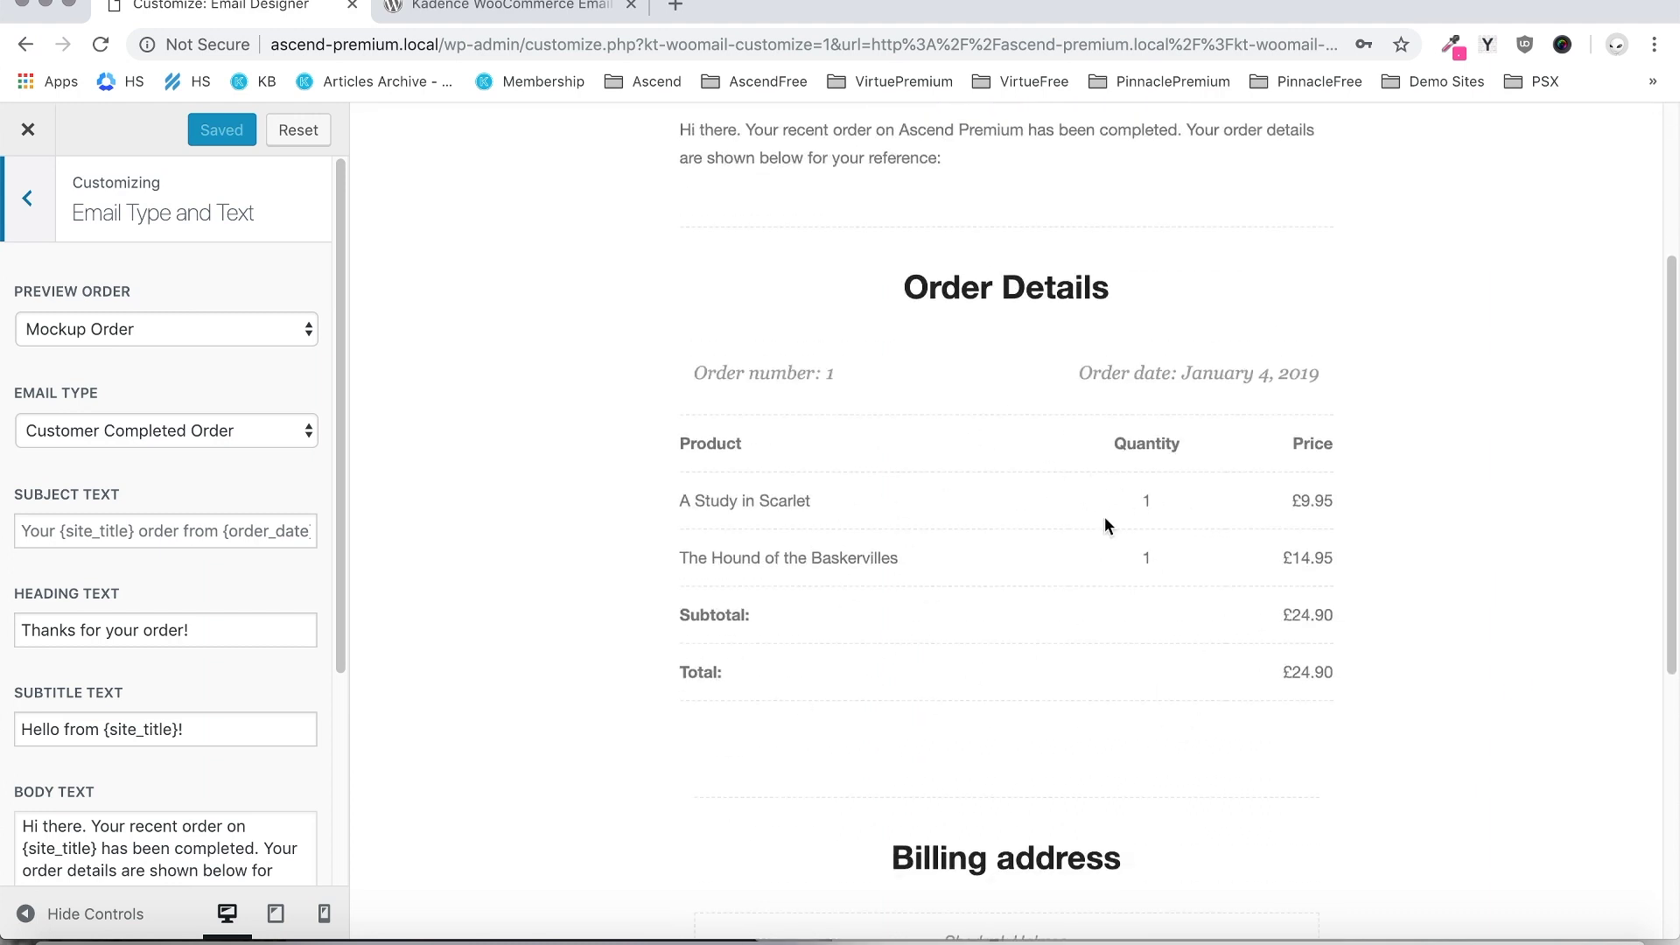
left_click(133, 319)
left_click(131, 352)
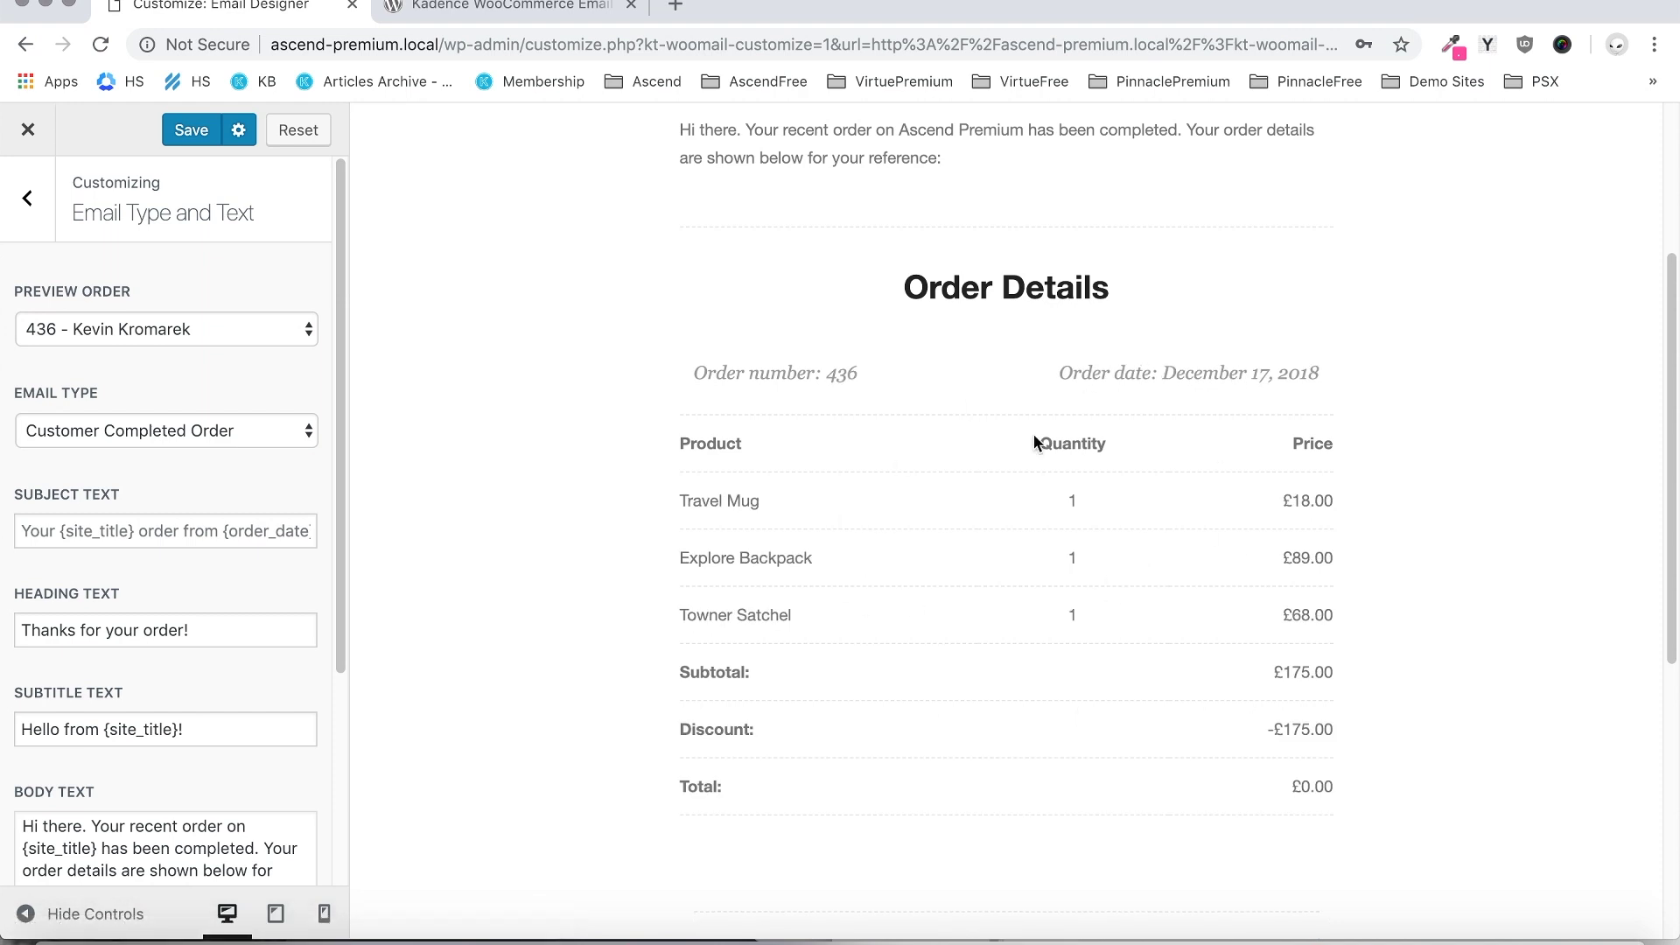
left_click(147, 437)
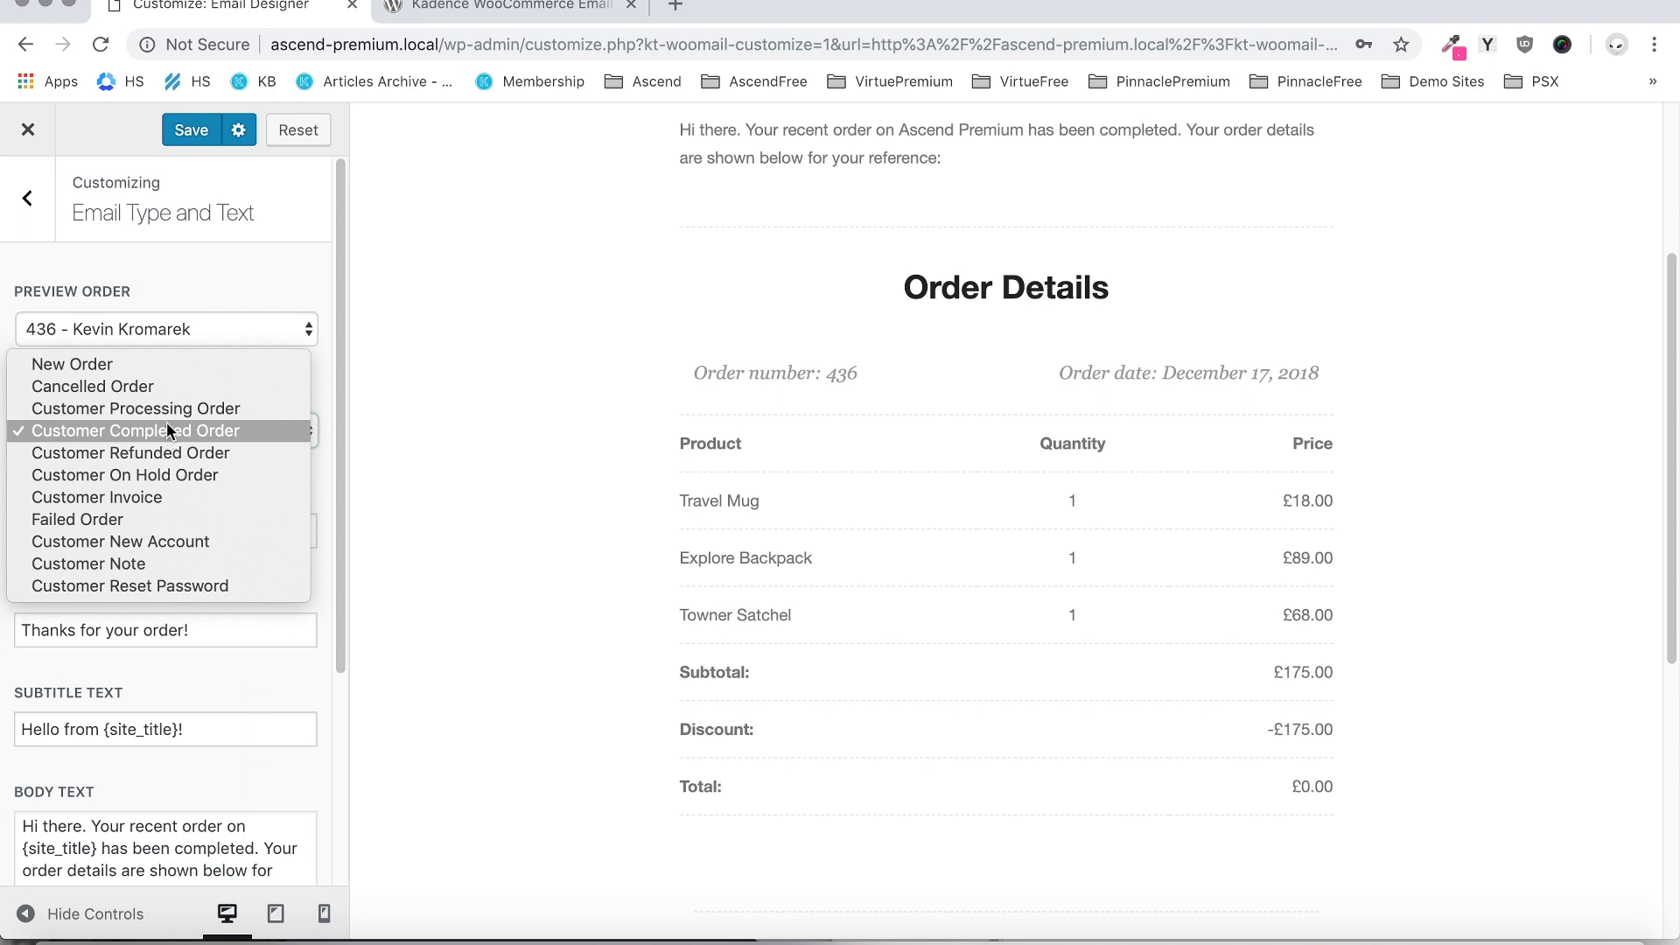
- Choose the New Order email type and replace the heading text with 'New Order'
left_click(186, 364)
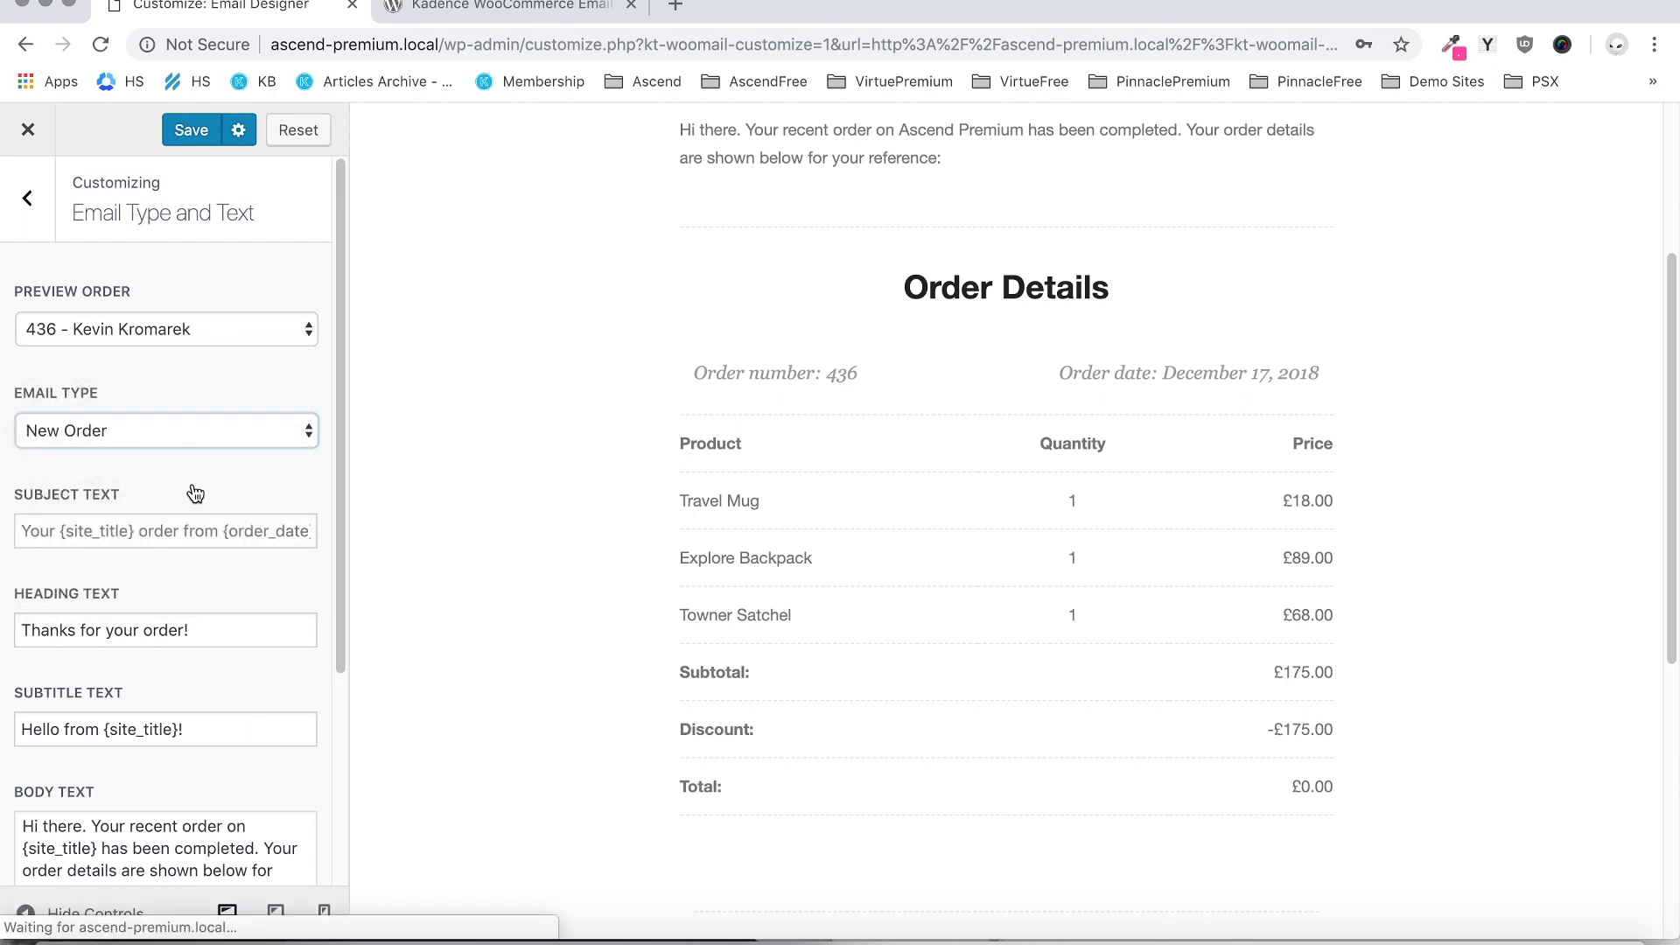
scroll(191, 487, "down", 1)
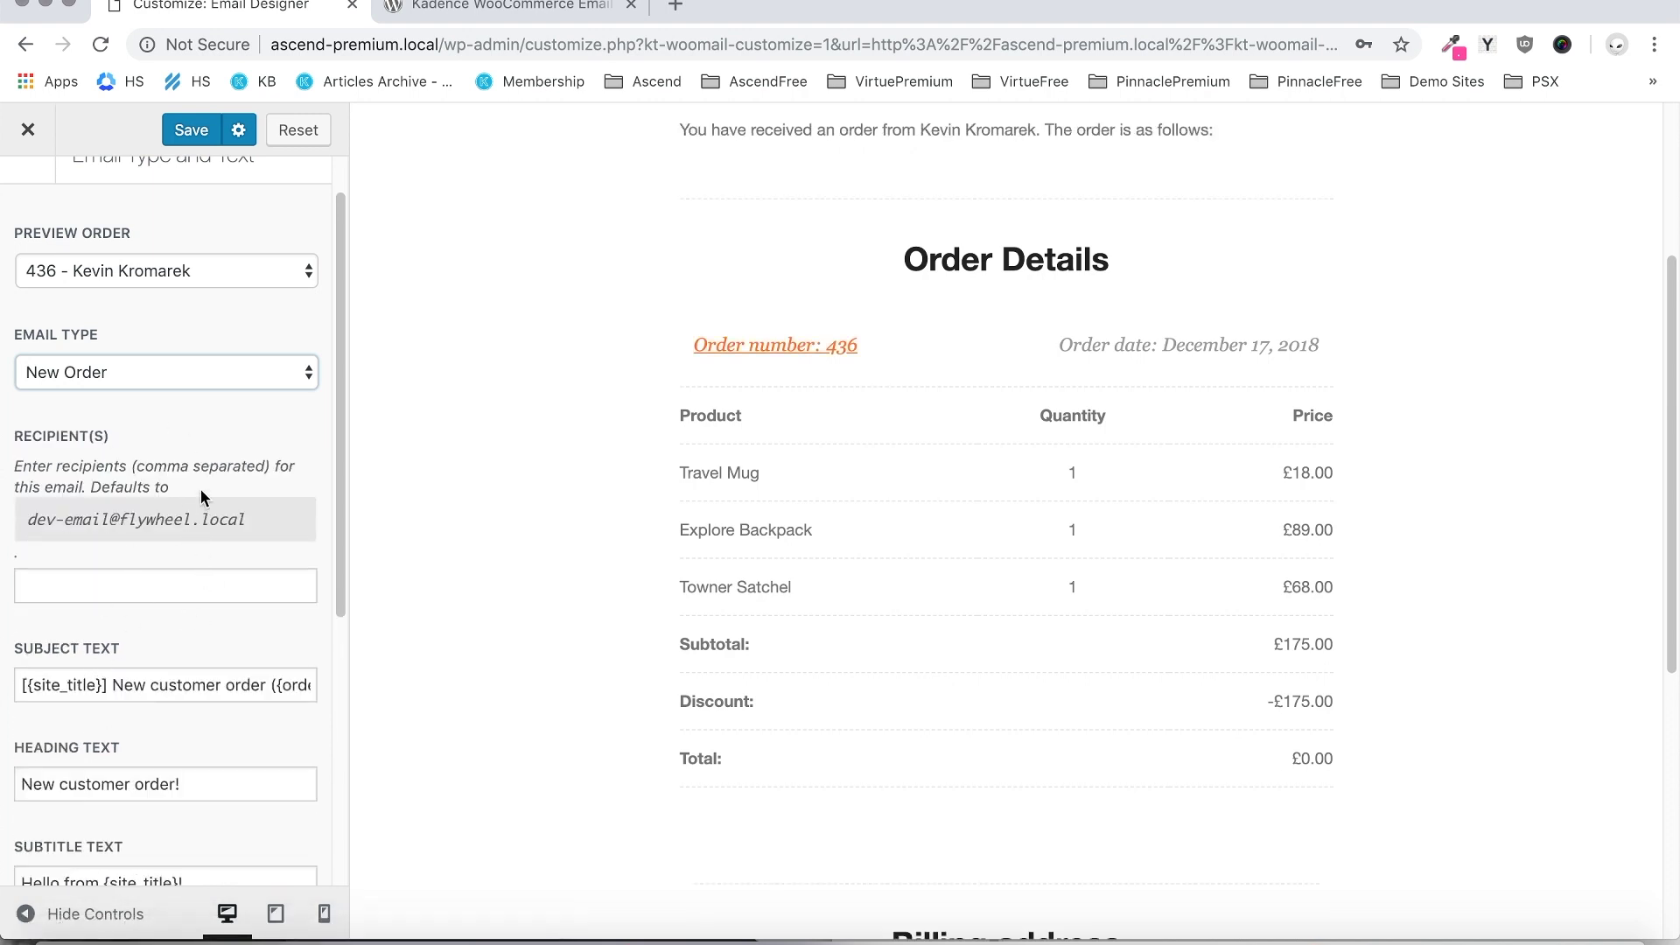
scroll(202, 497, "down", 2)
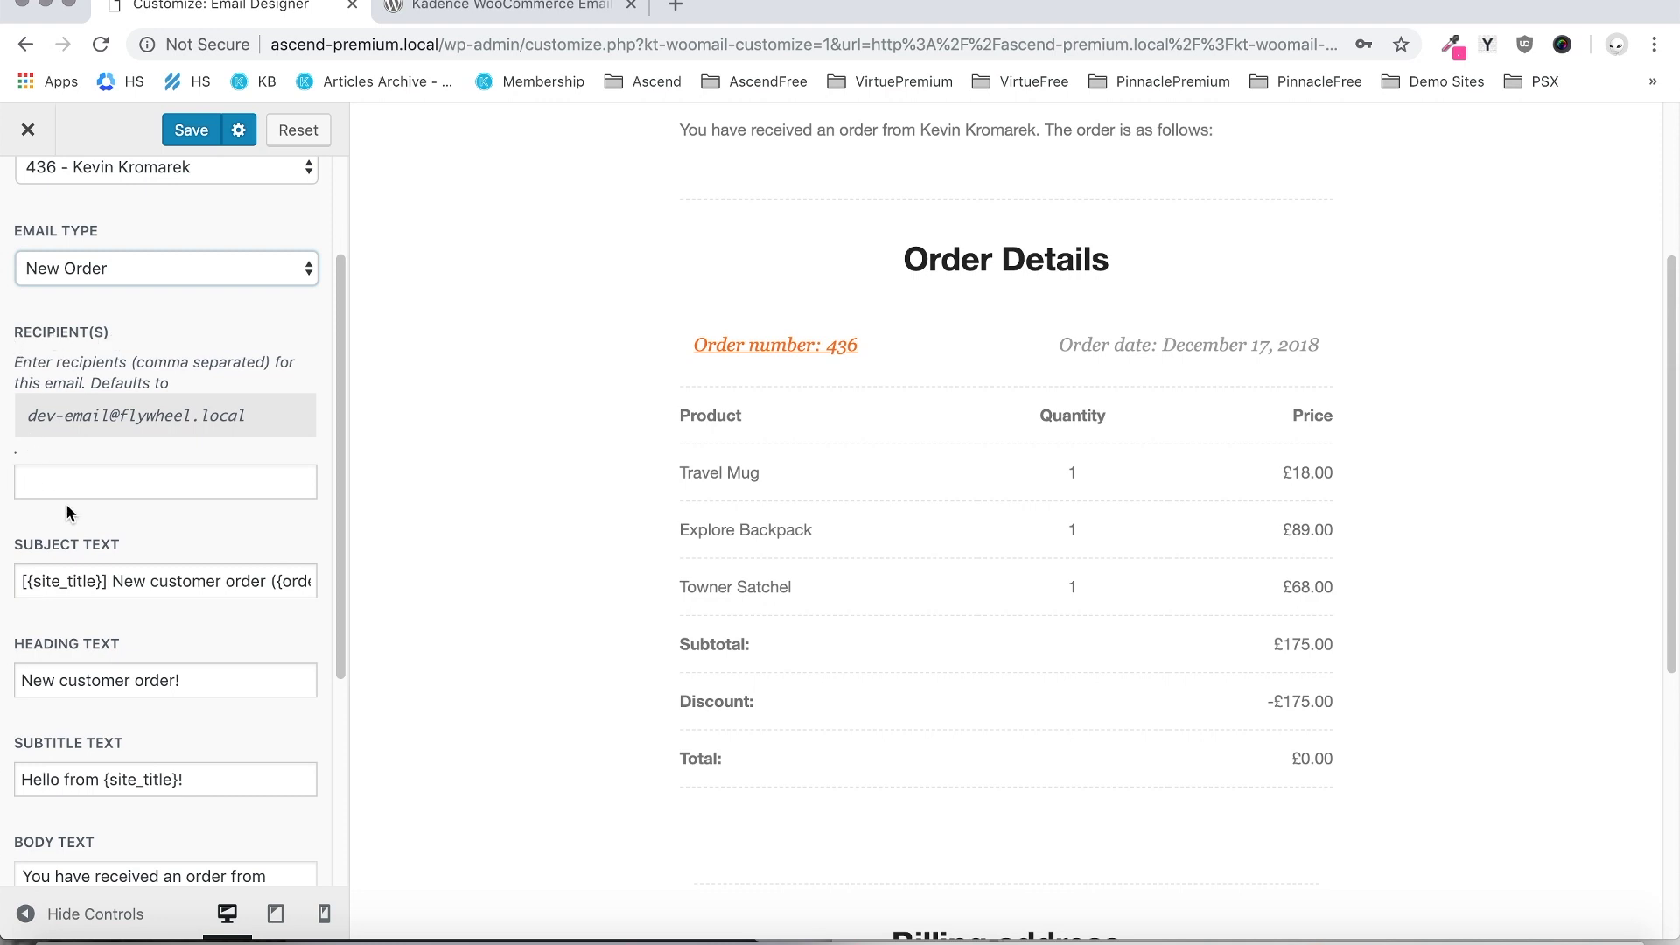
scroll(114, 574, "down", 2)
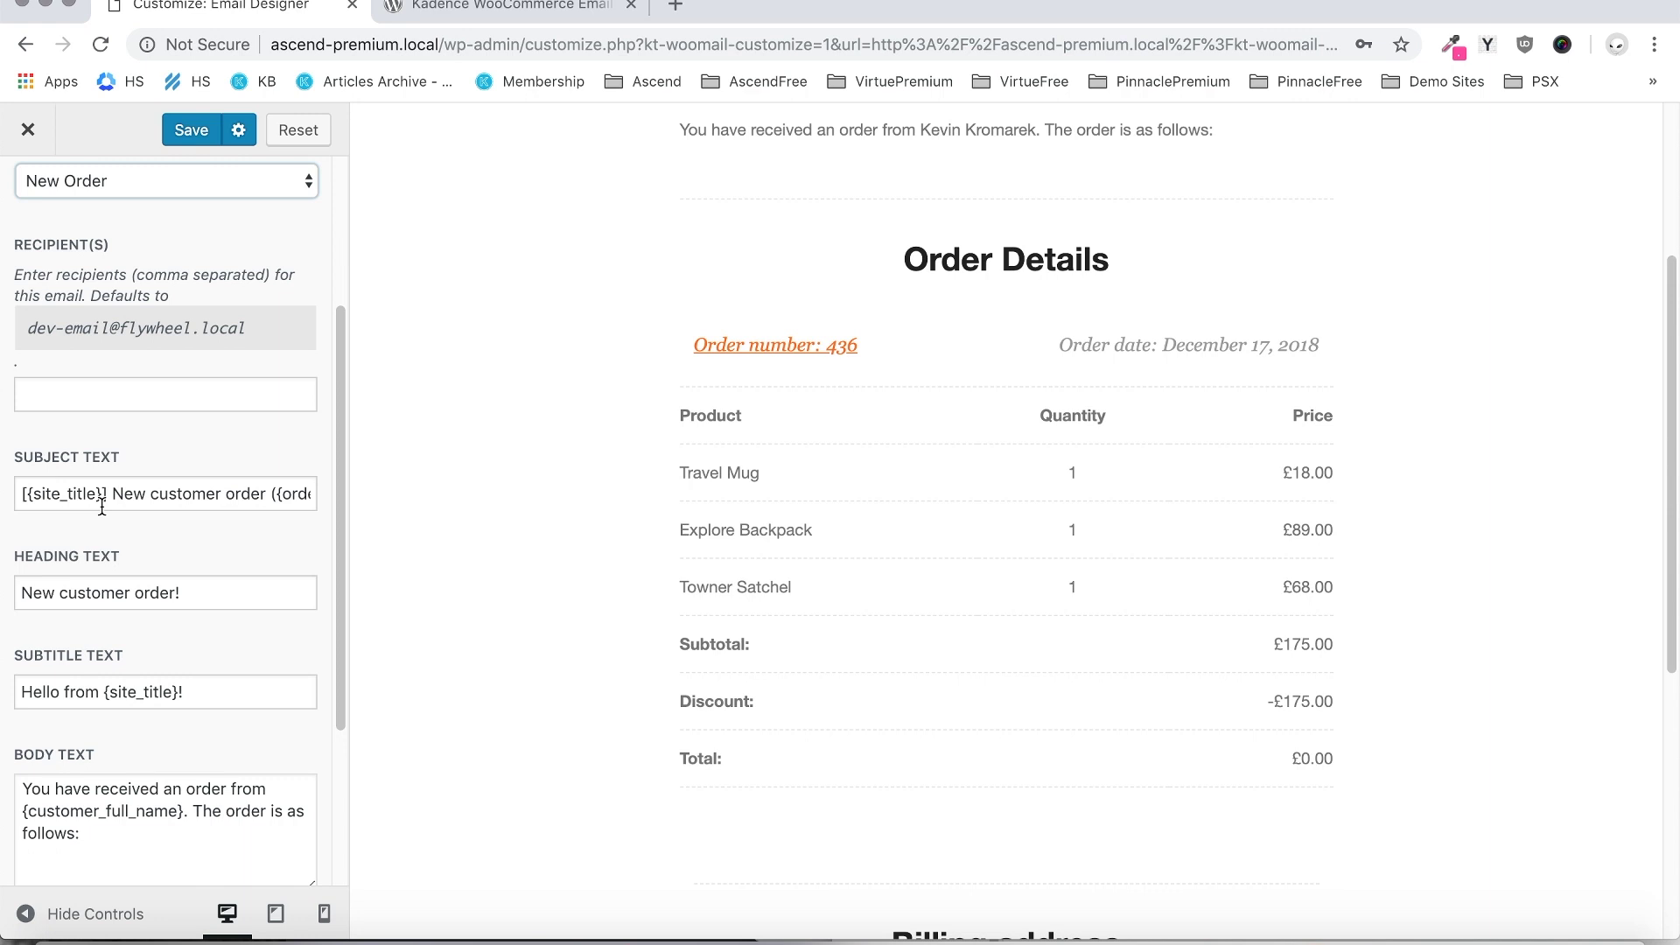
scroll(910, 560, "up", 4)
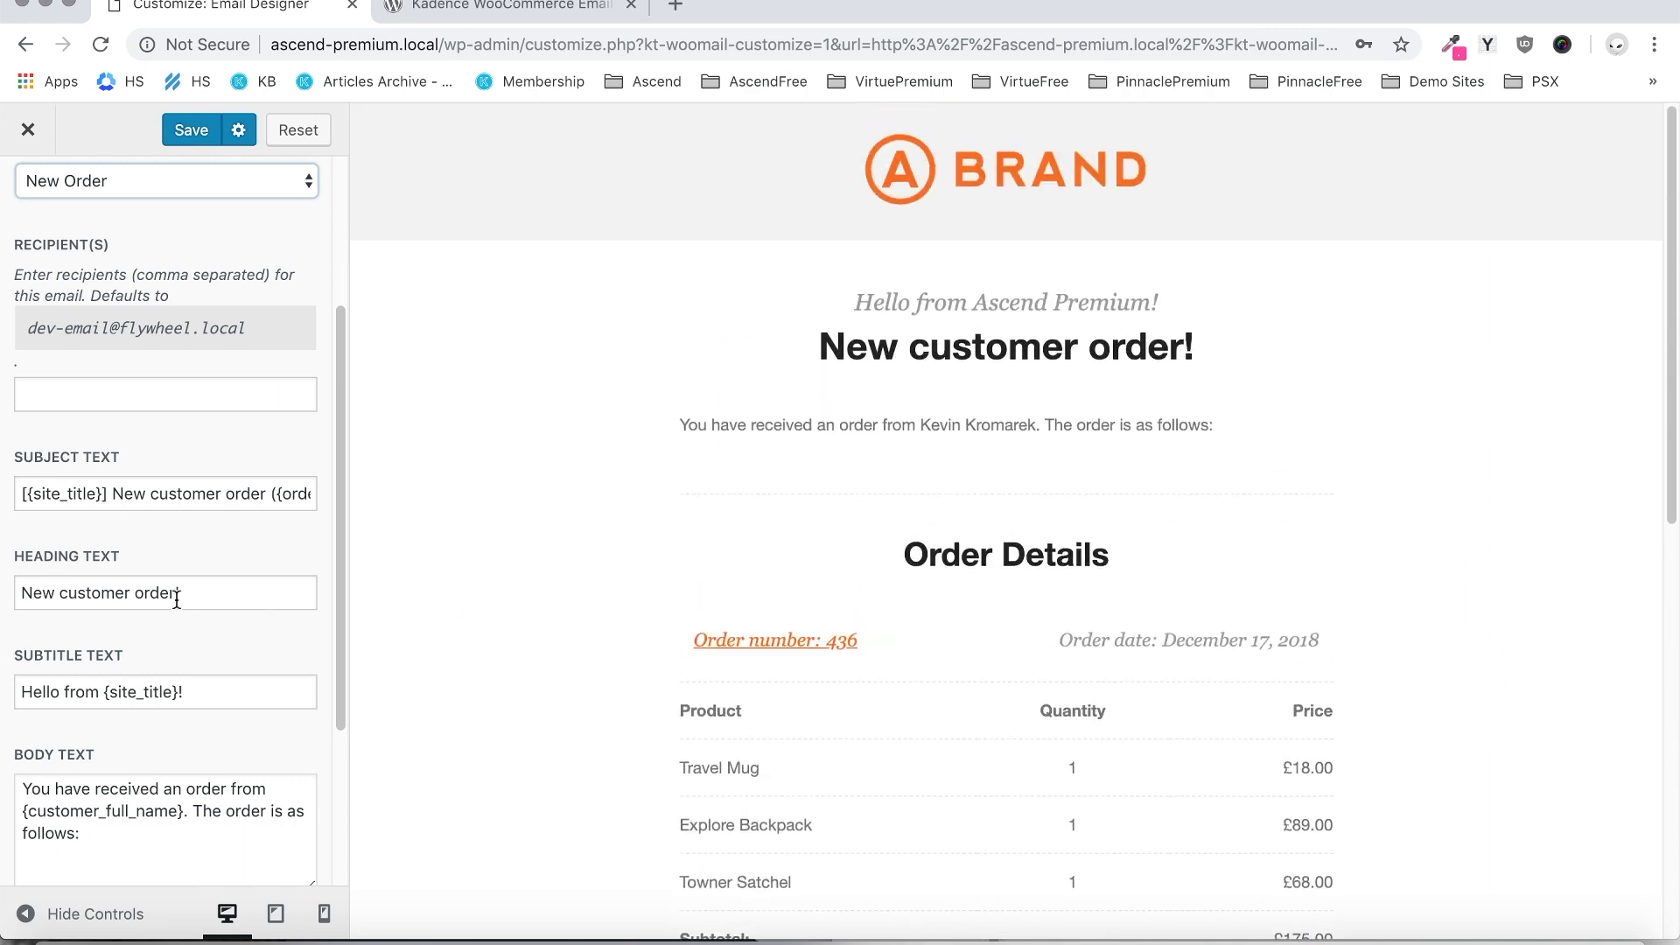
left_click_drag(177, 595, 4, 596)
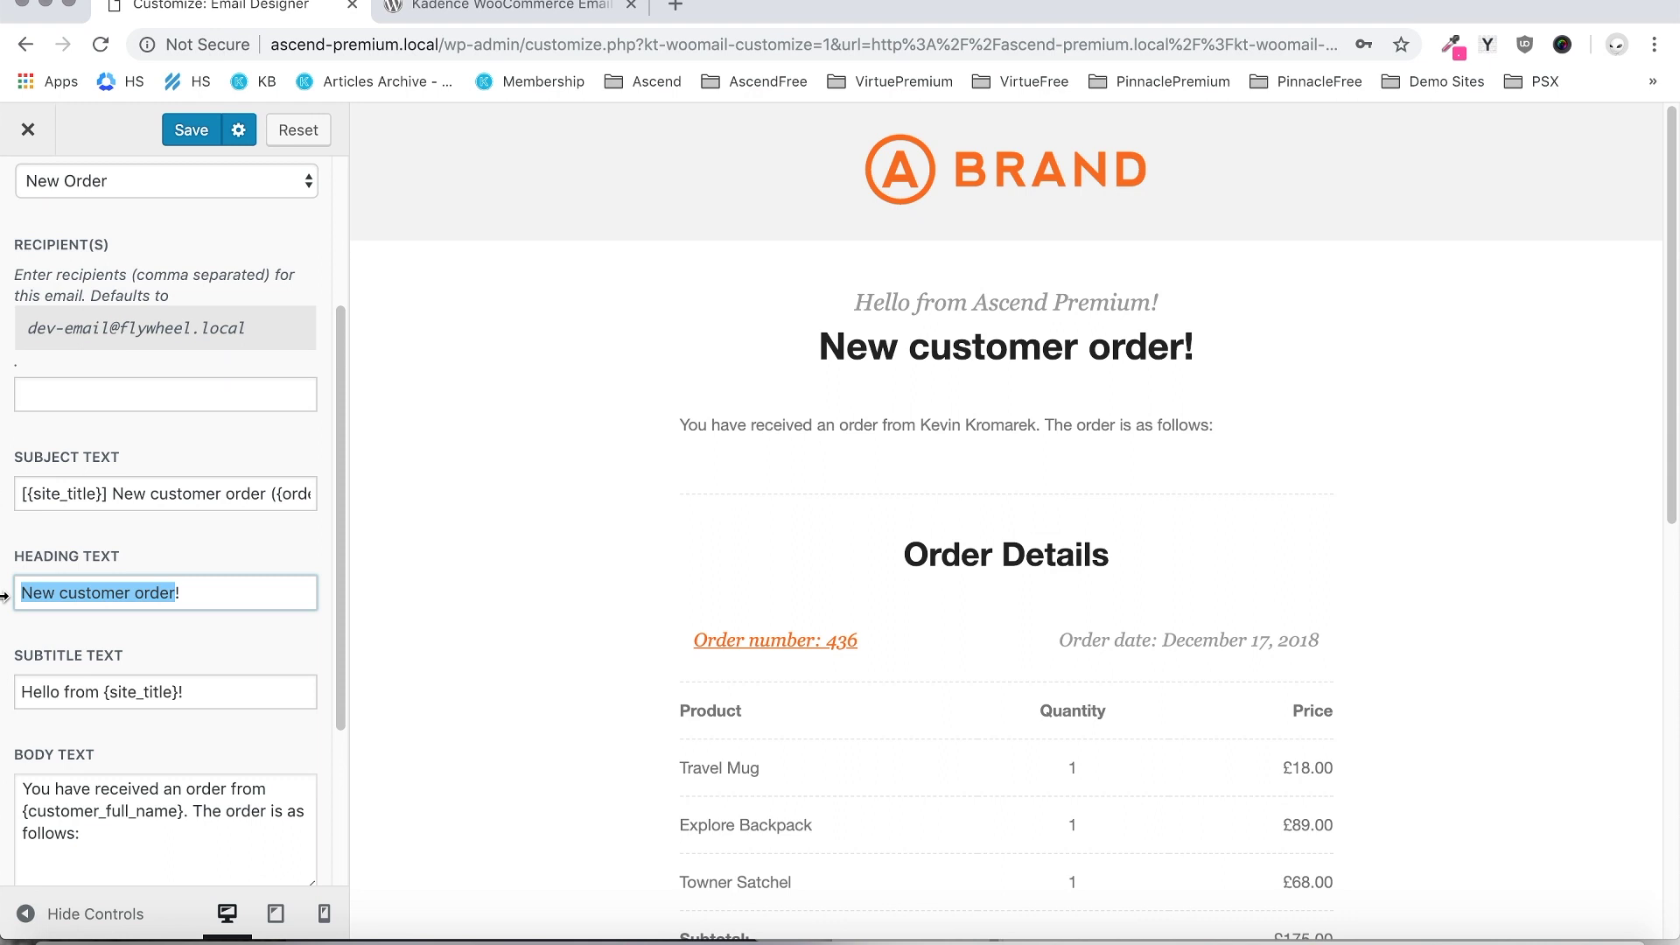
type("New Order!")
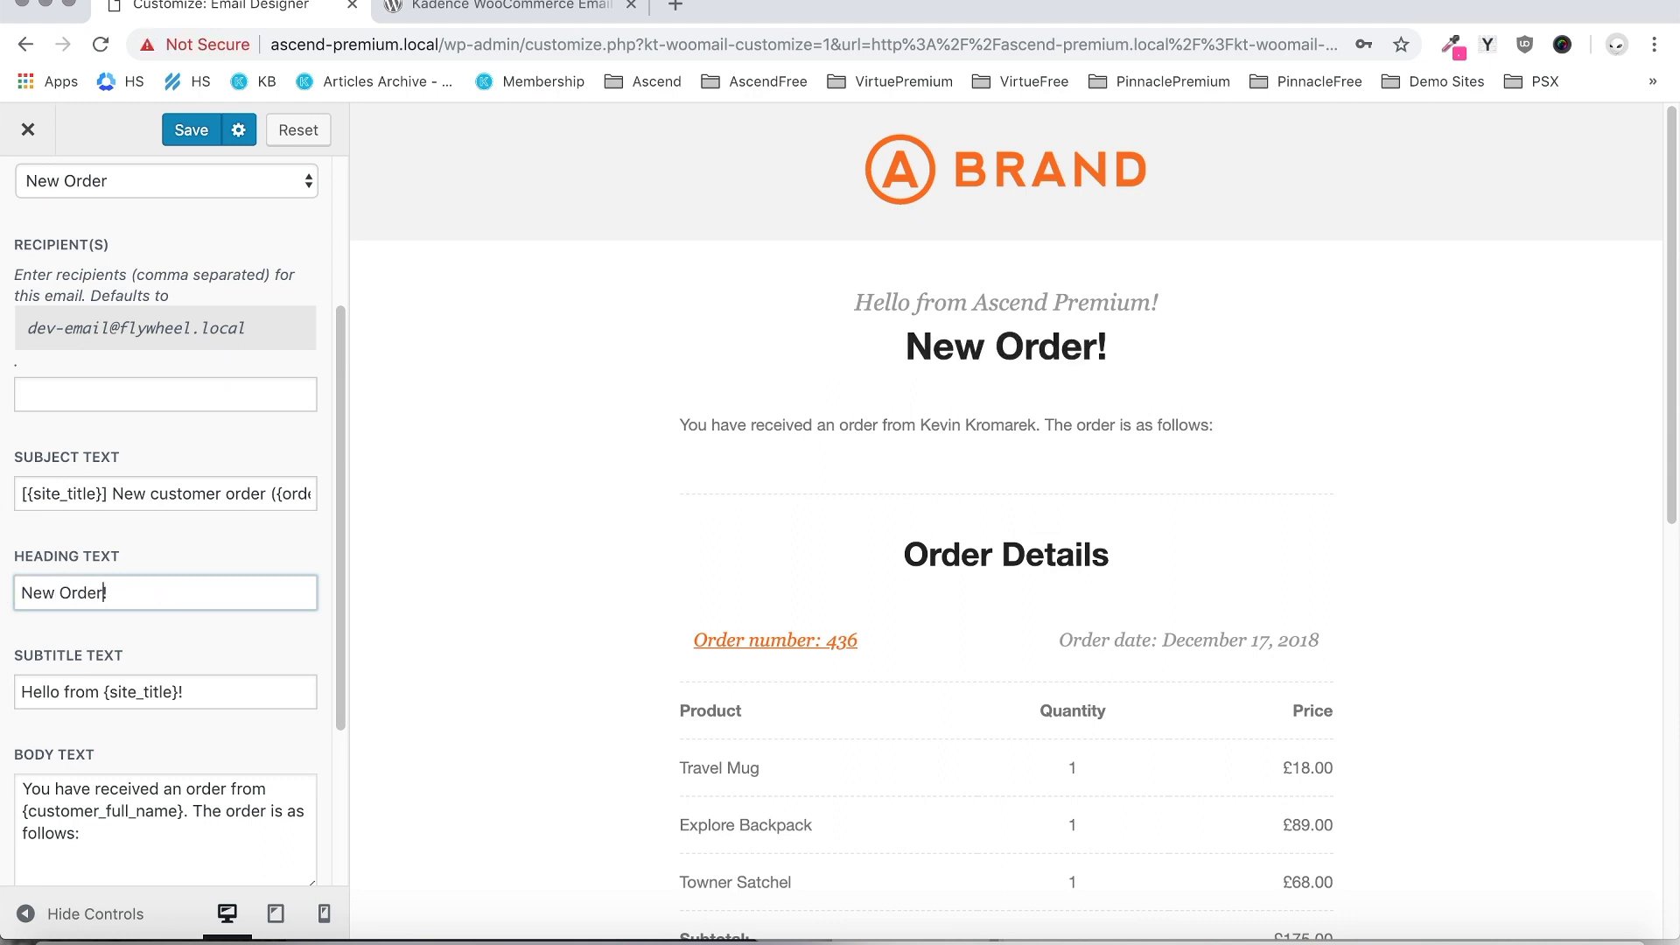
- Keep New Order as the previewed email type and save the email settings
scroll(3, 754, "down", 1)
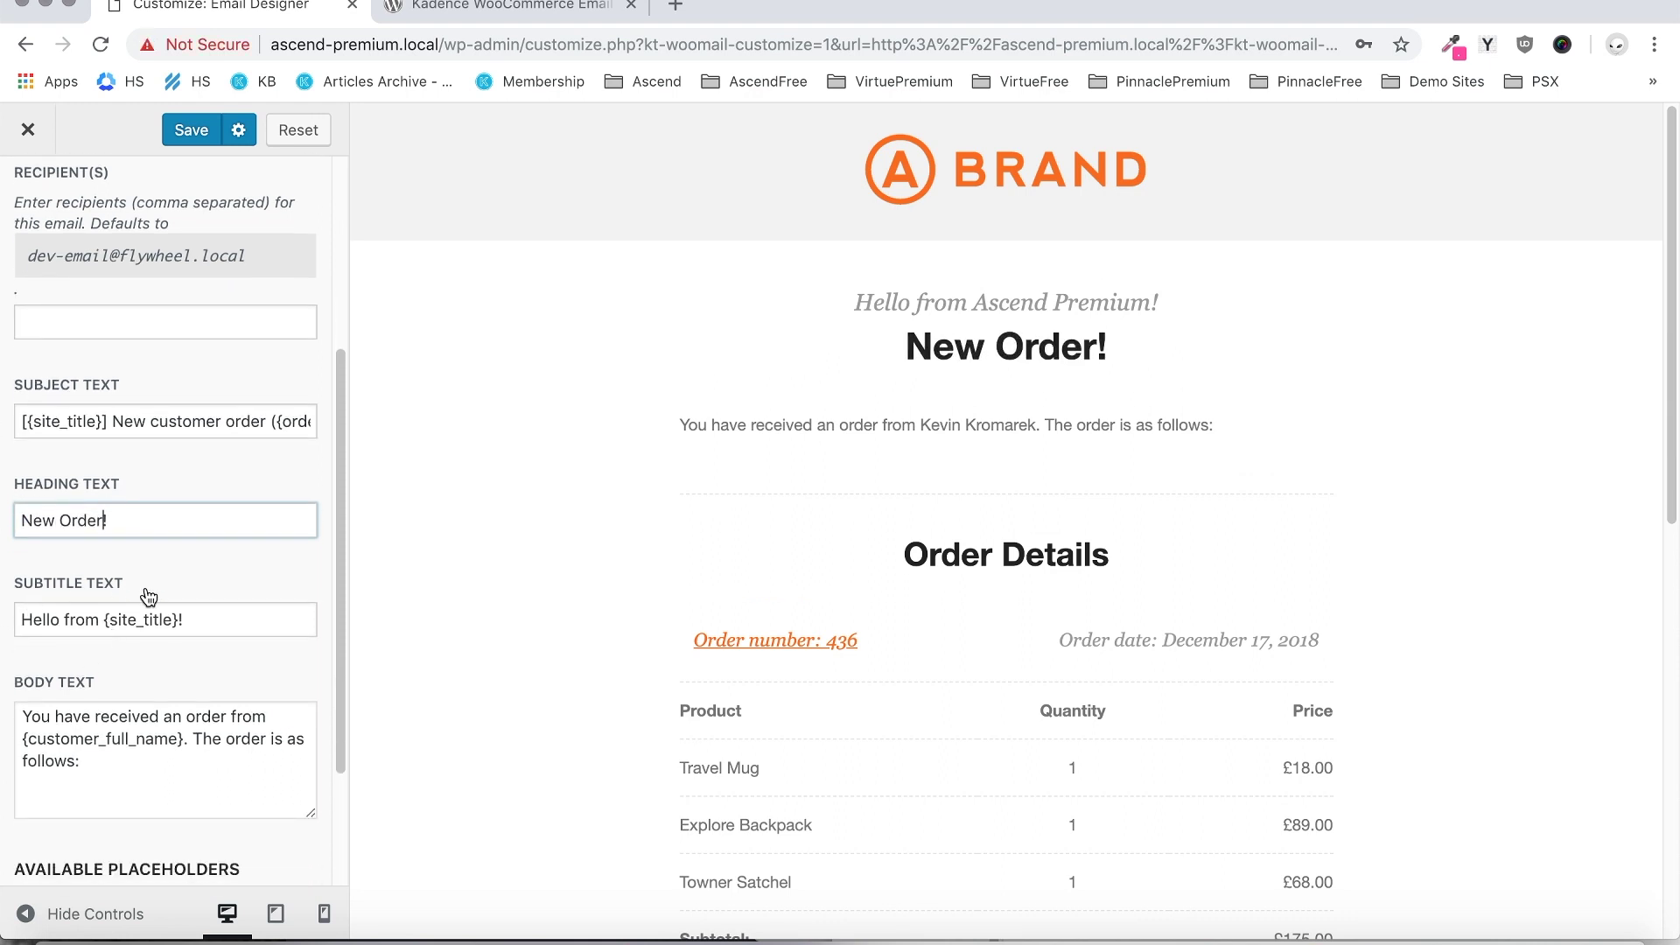
scroll(109, 807, "down", 3)
scroll(113, 822, "up", 6)
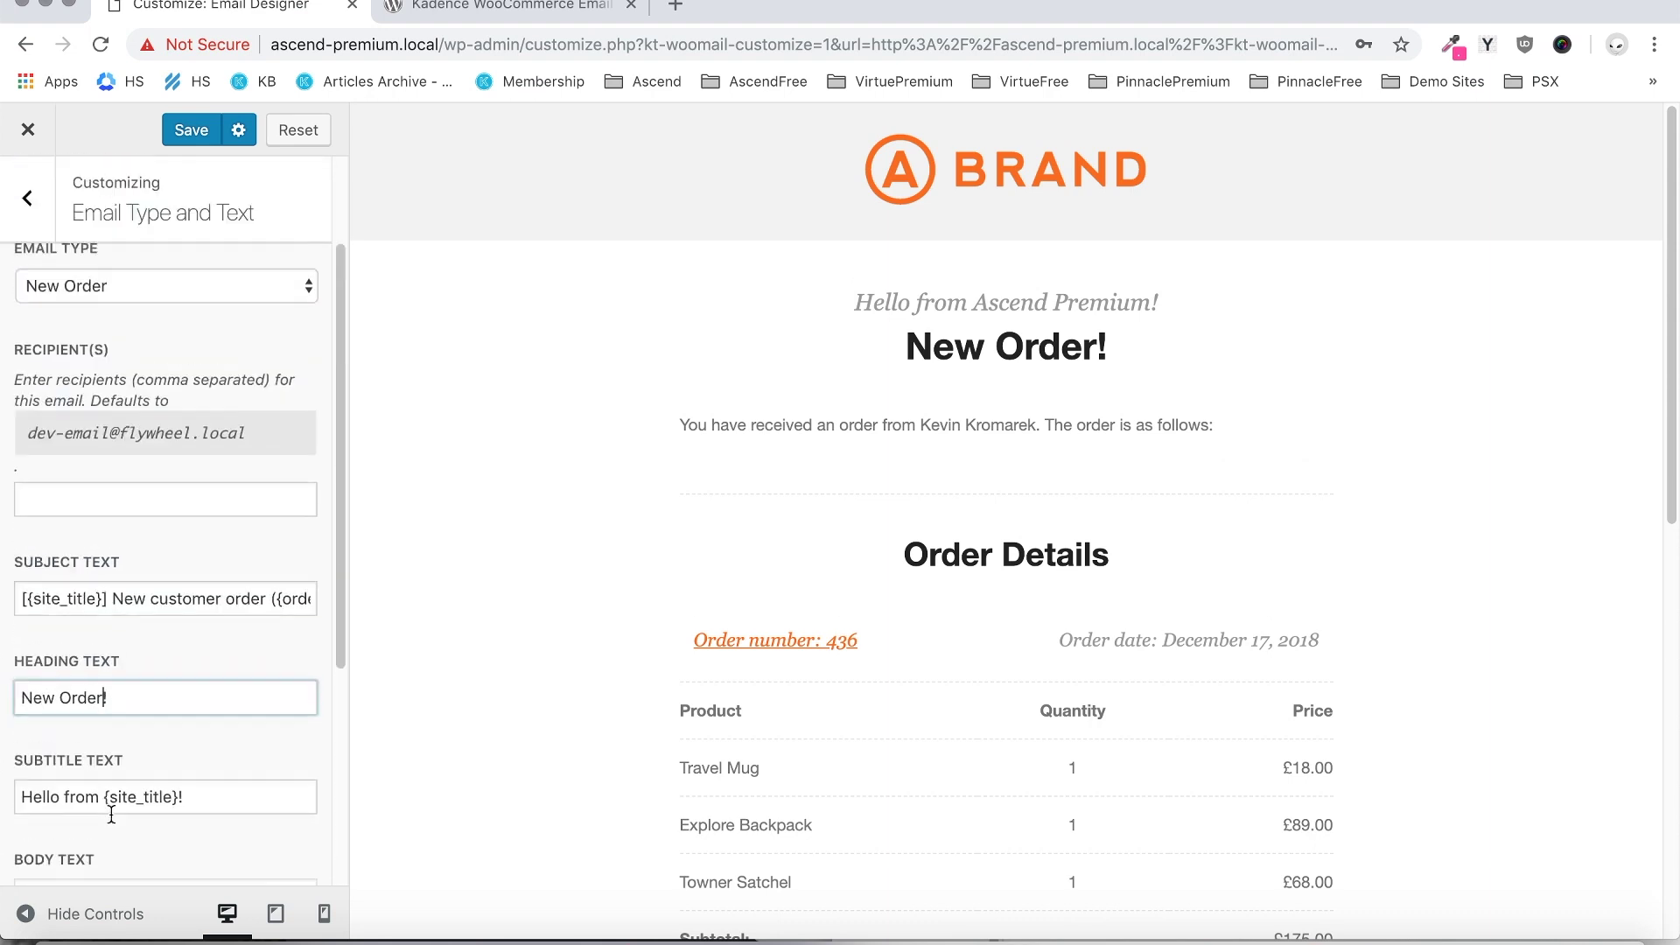
left_click(146, 435)
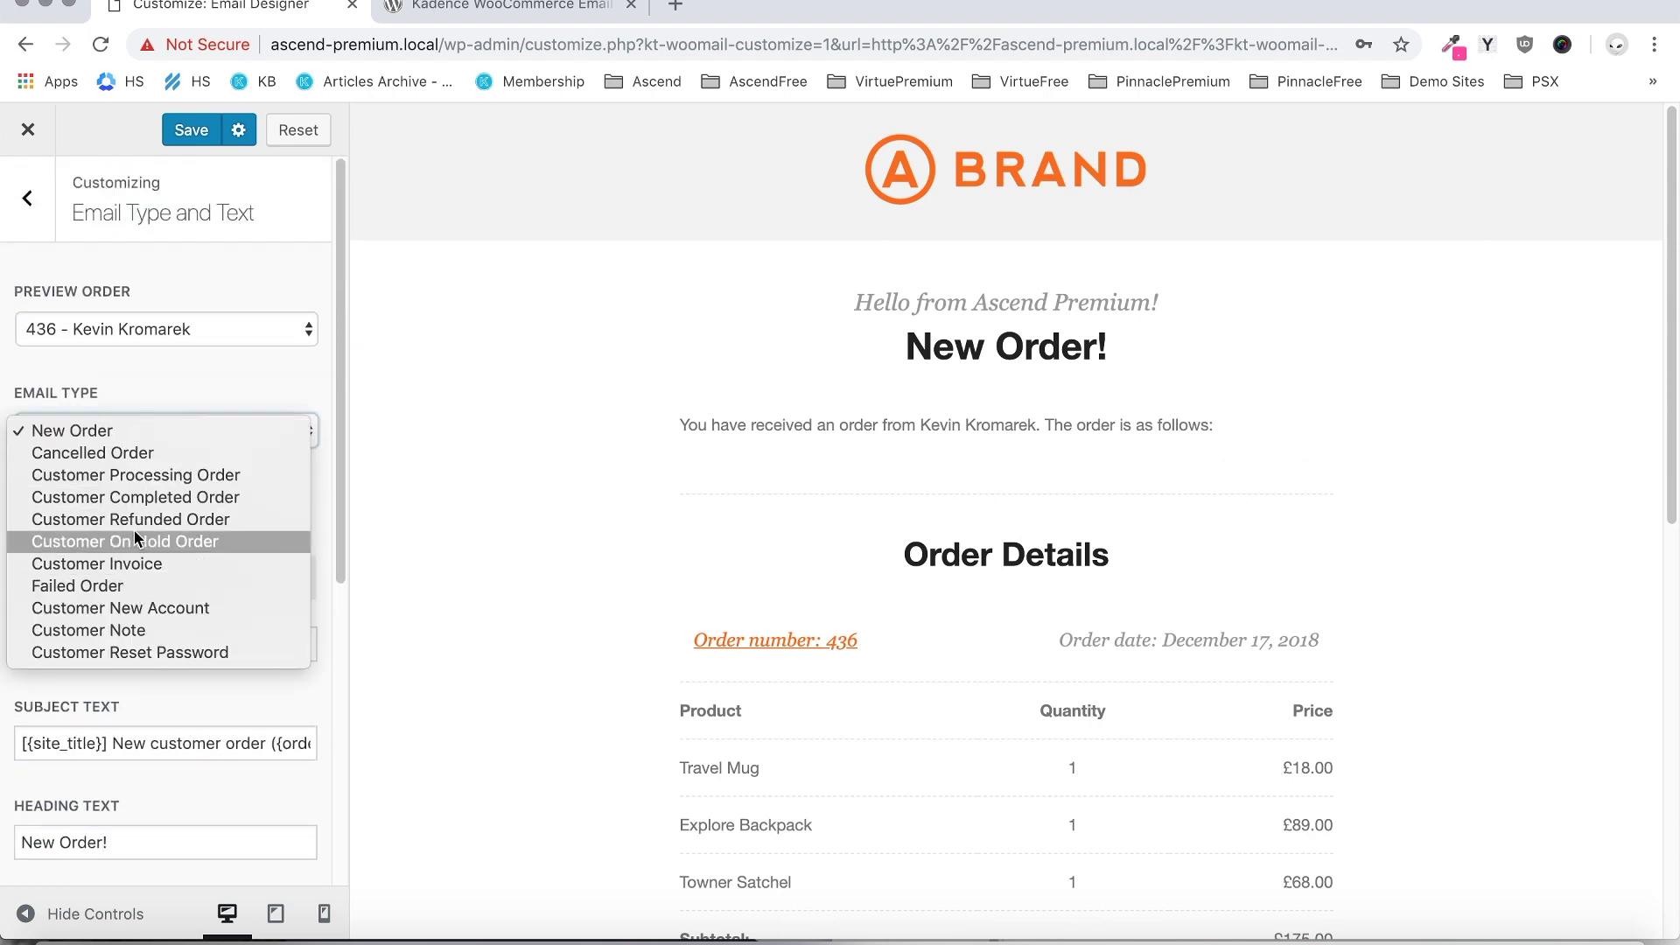
left_click(156, 383)
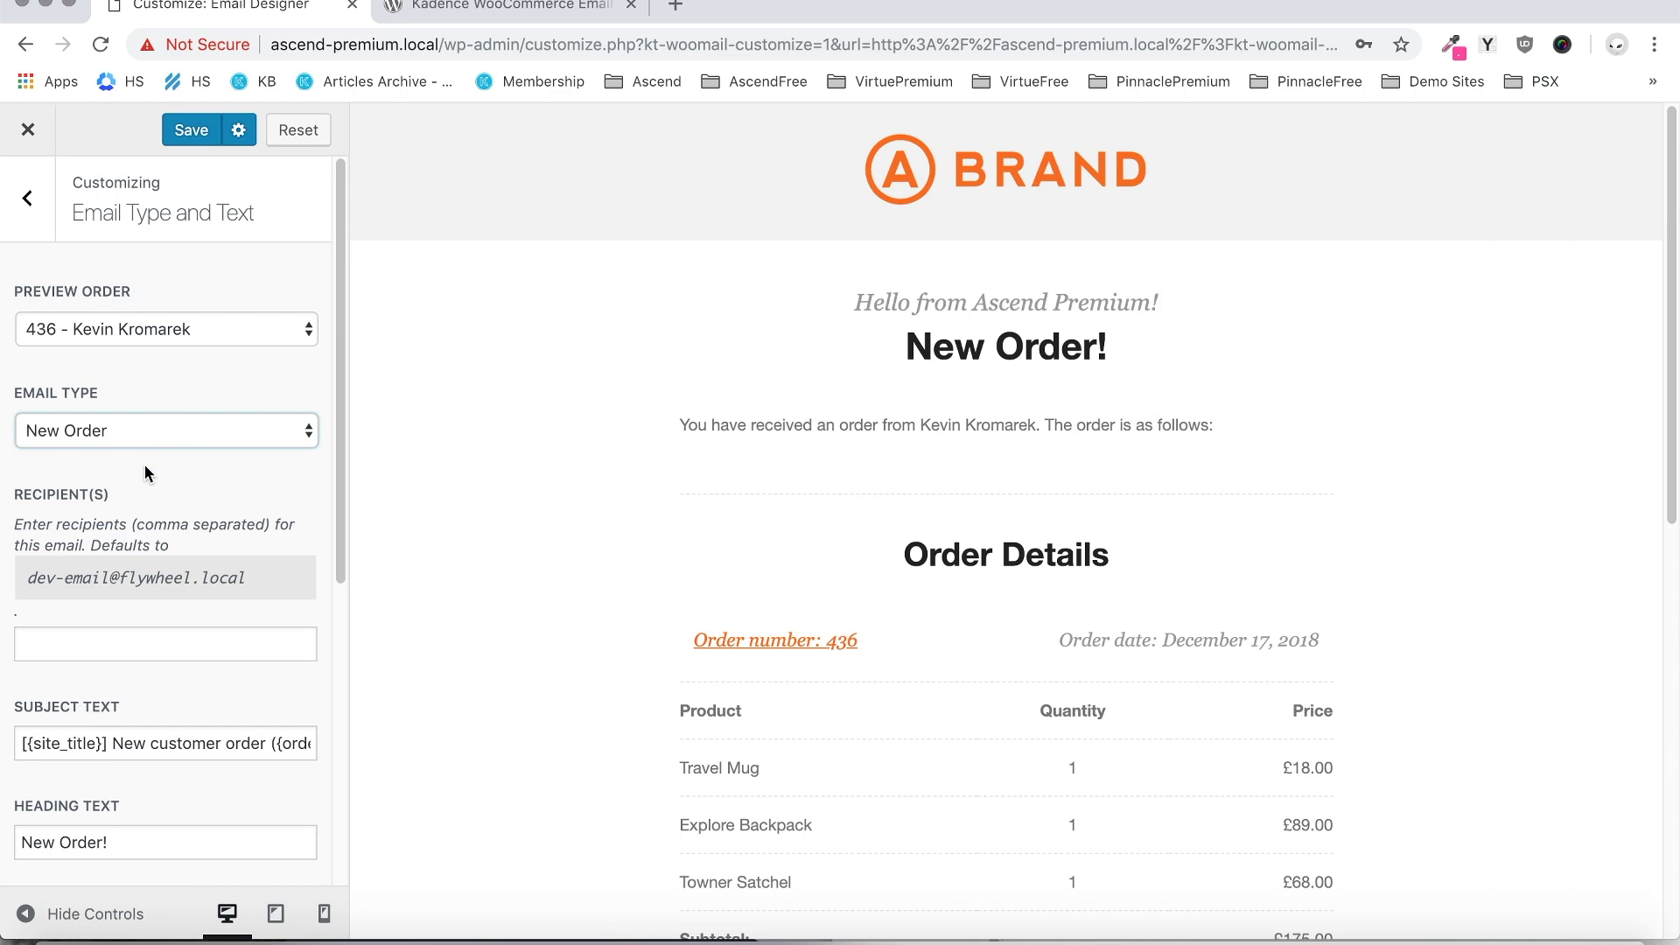
left_click(191, 131)
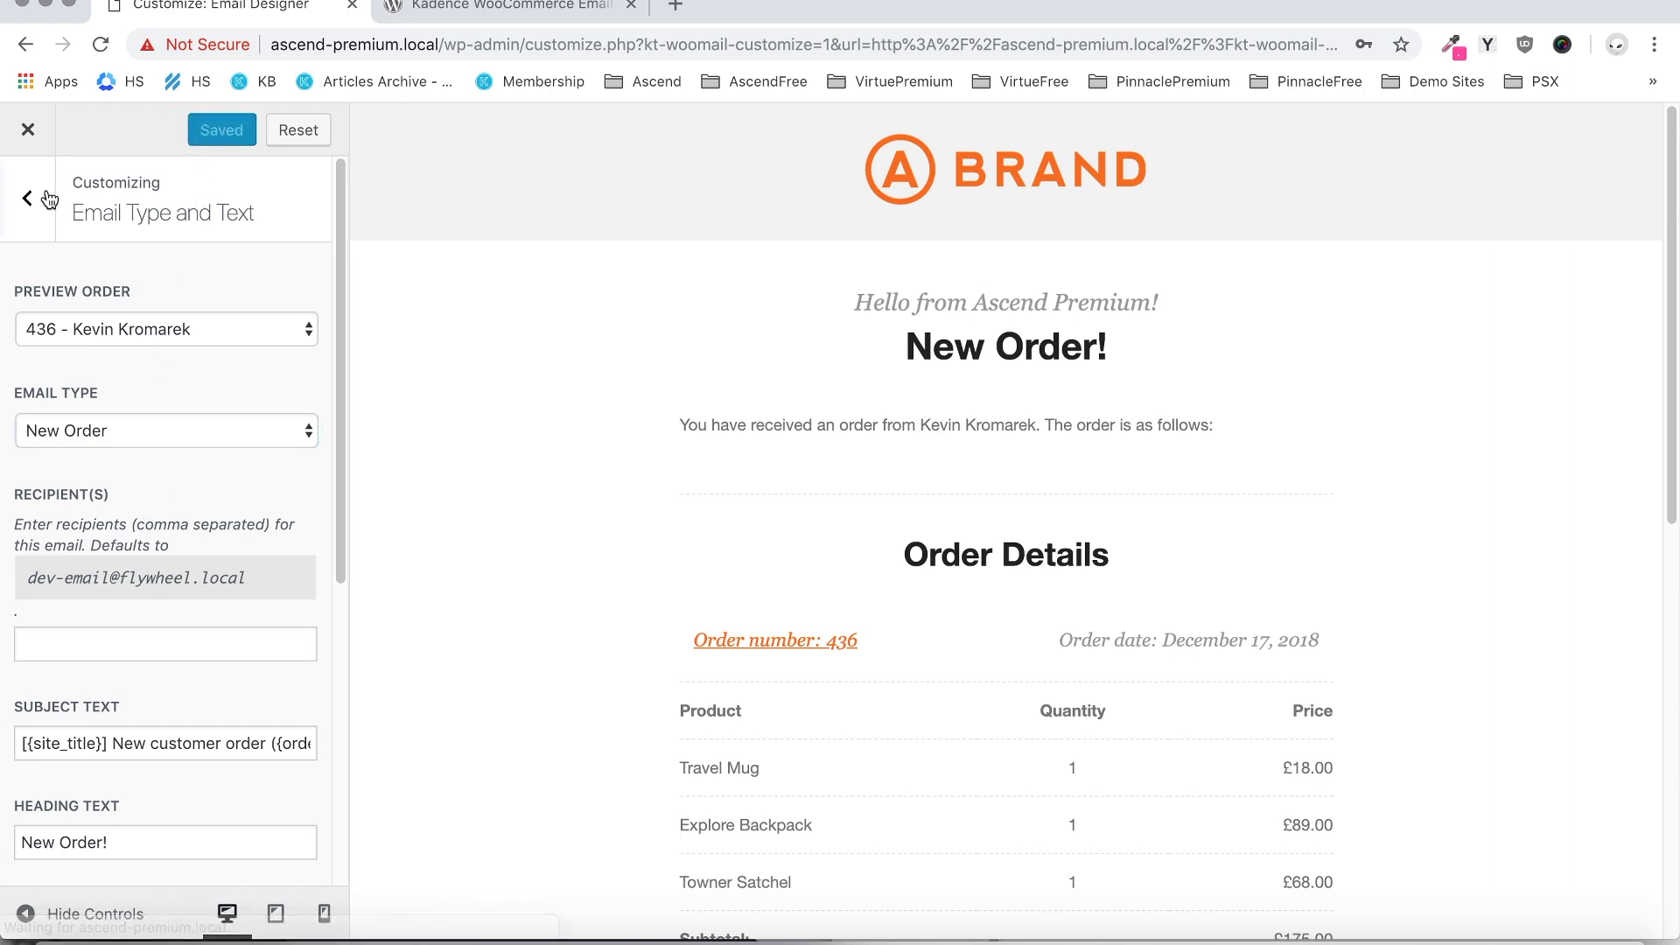
left_click(22, 208)
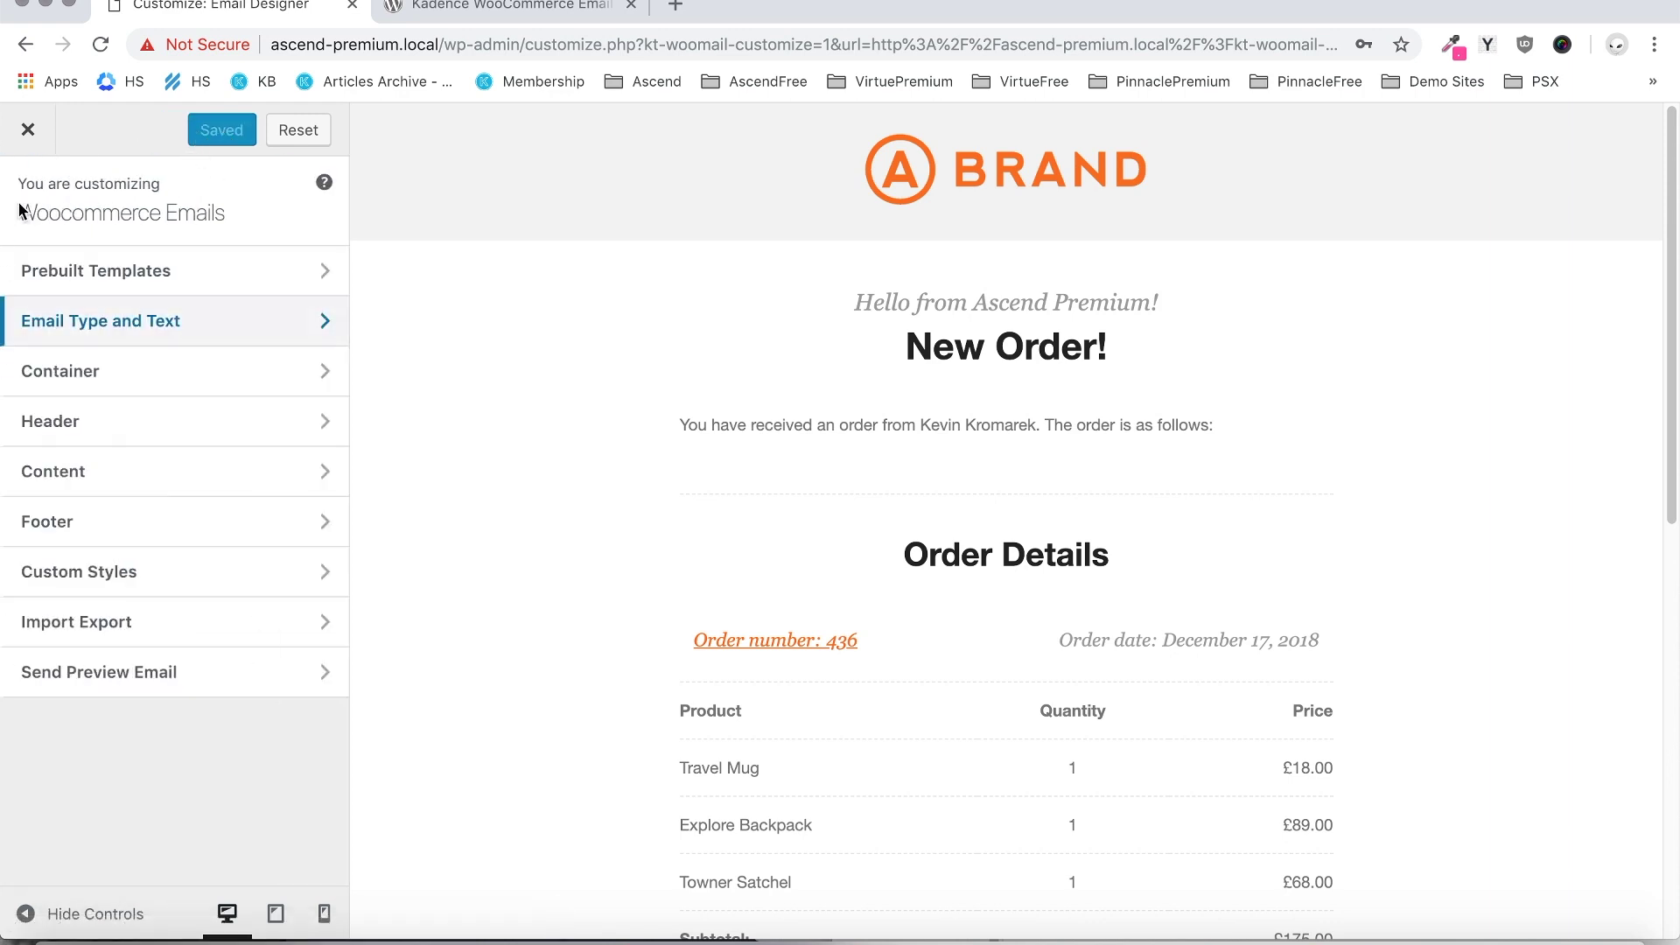
- Give the container a grey background, 776 content width, 39 border radius and 5 border width
left_click(80, 371)
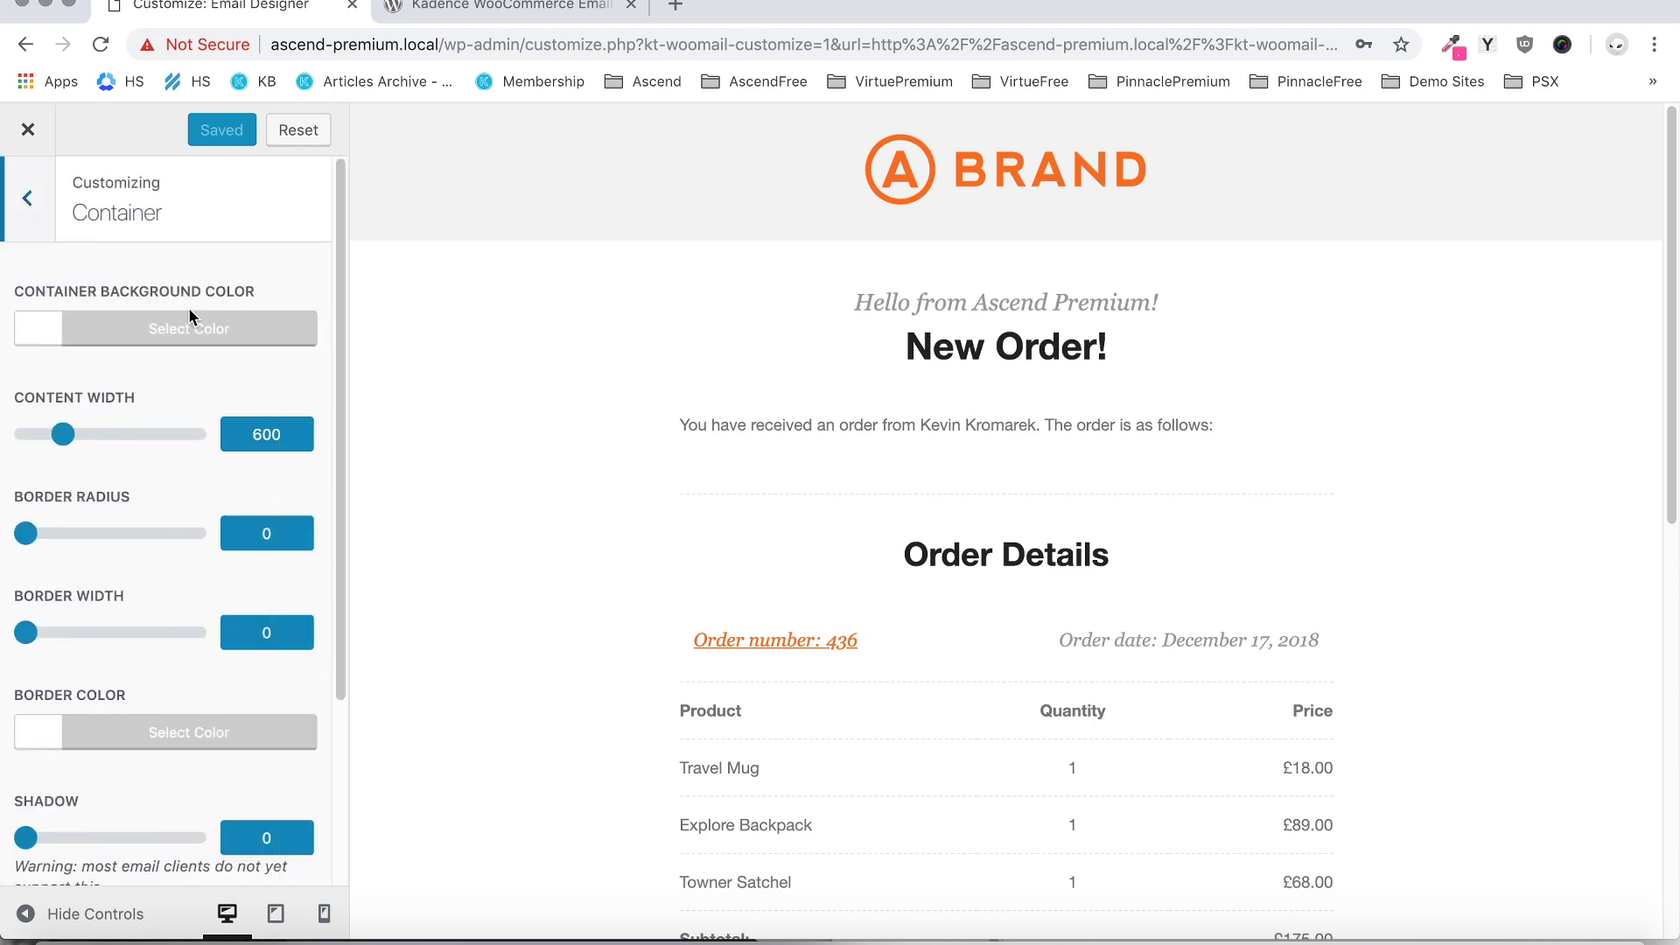
left_click(53, 344)
left_click_drag(105, 487, 56, 499)
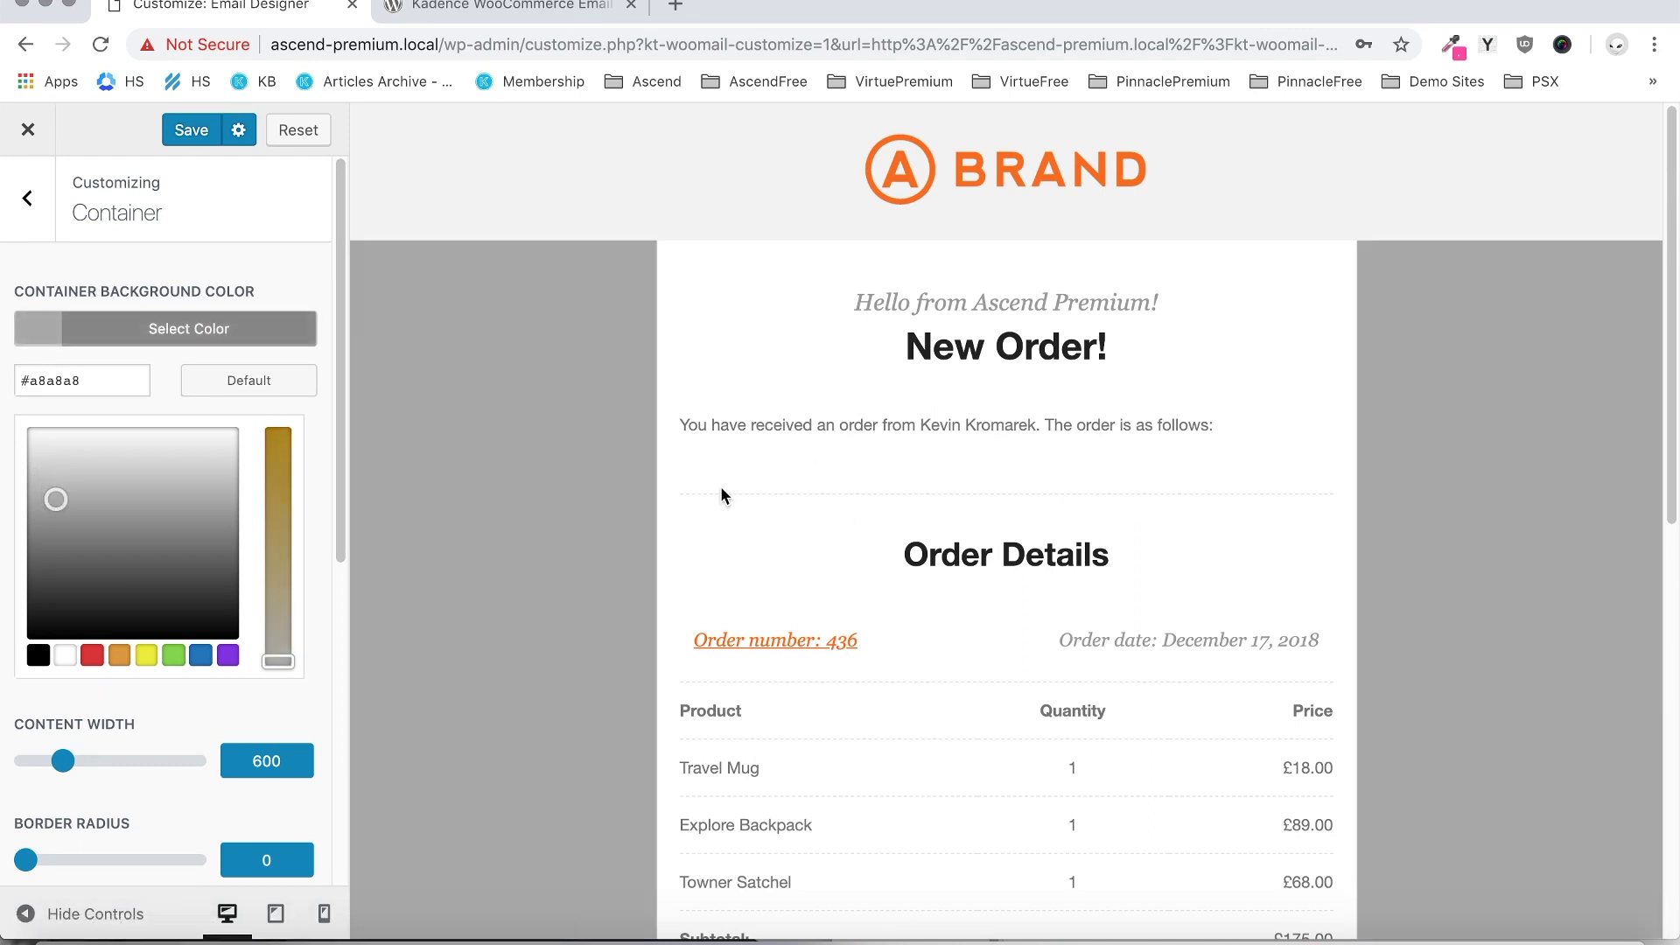
scroll(160, 748, "down", 5)
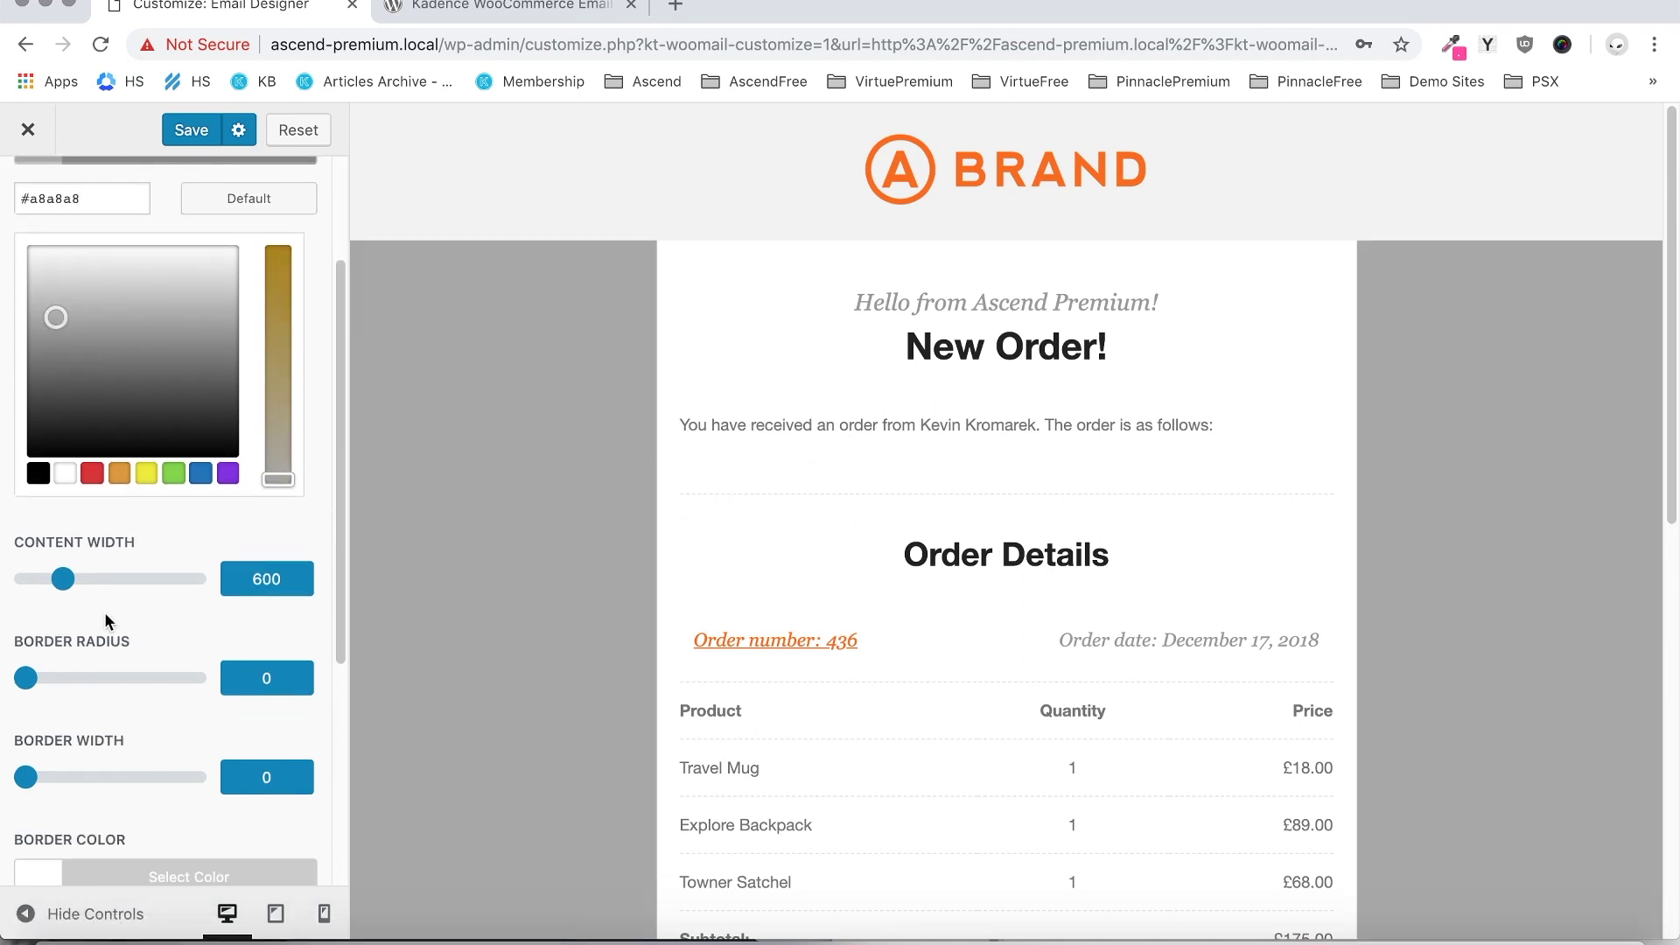
left_click_drag(72, 587, 90, 591)
scroll(72, 554, "up", 3)
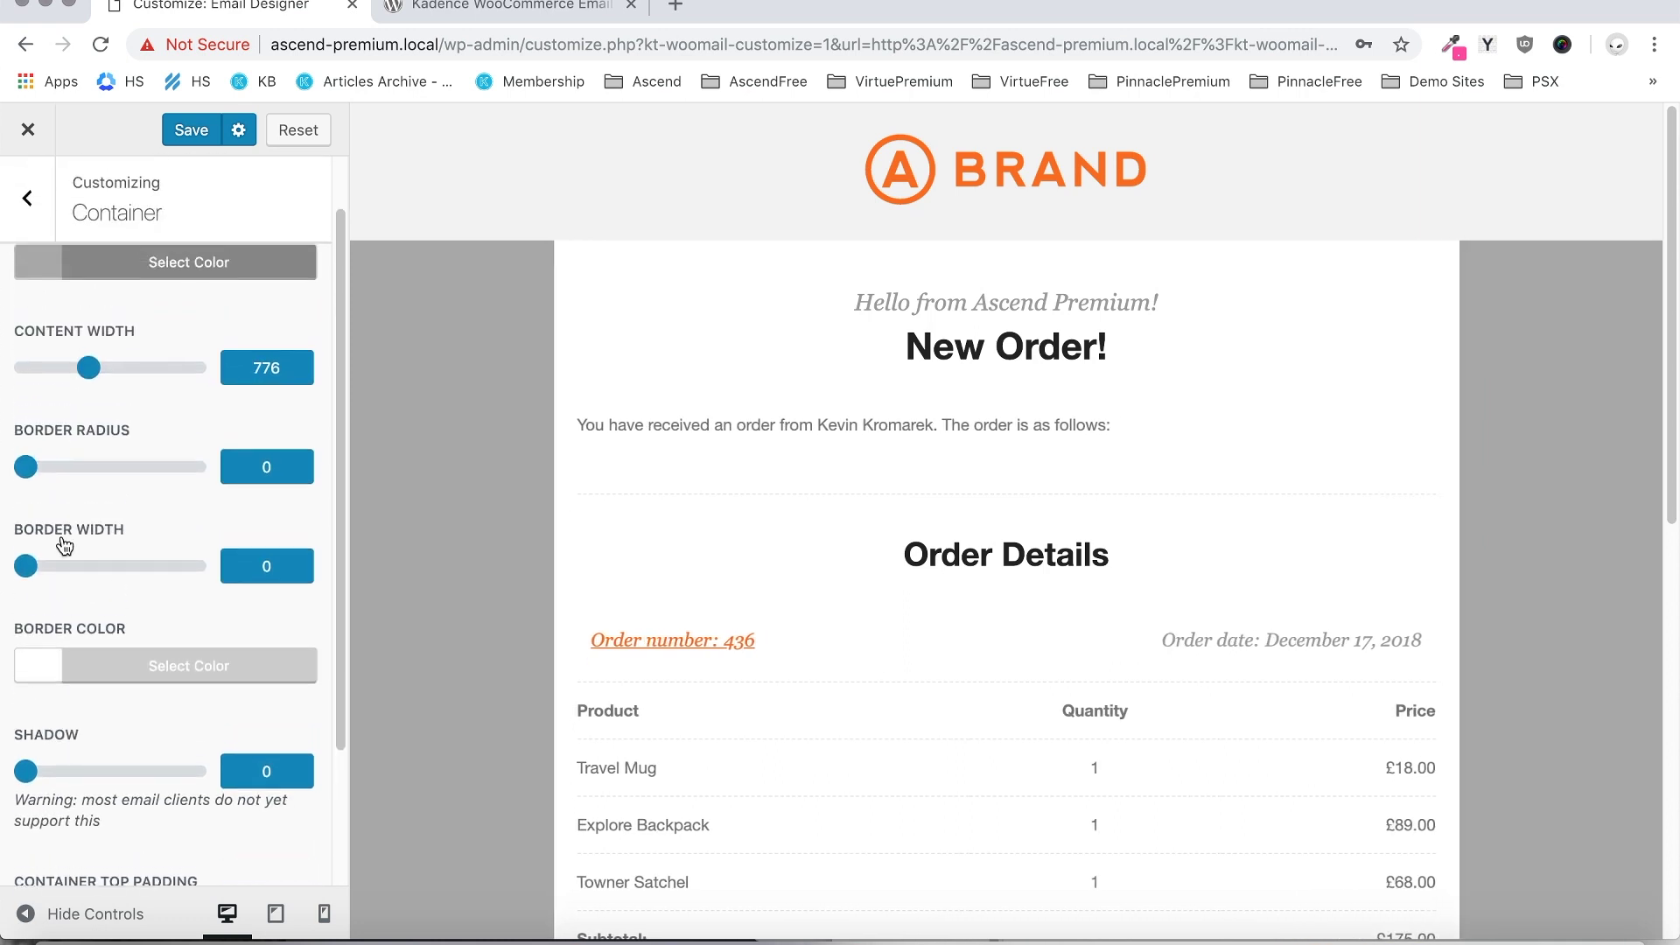
left_click_drag(26, 466, 92, 467)
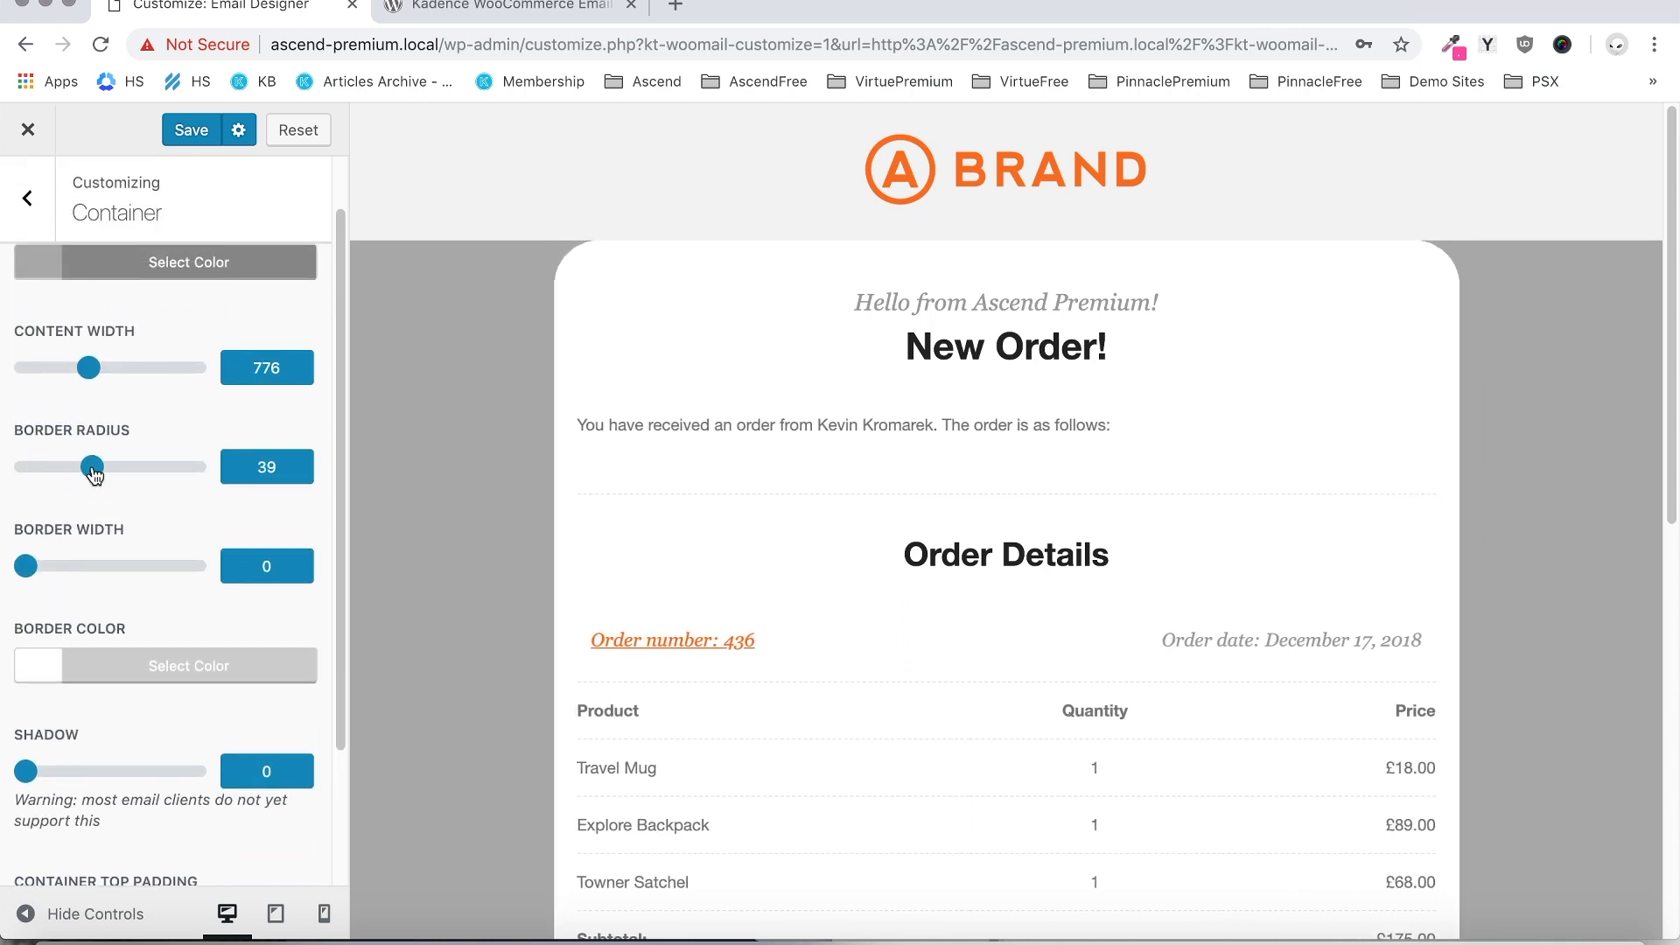
left_click_drag(26, 566, 68, 566)
- Make the container border black and add shadow 11, leaving top padding at 0
left_click(53, 662)
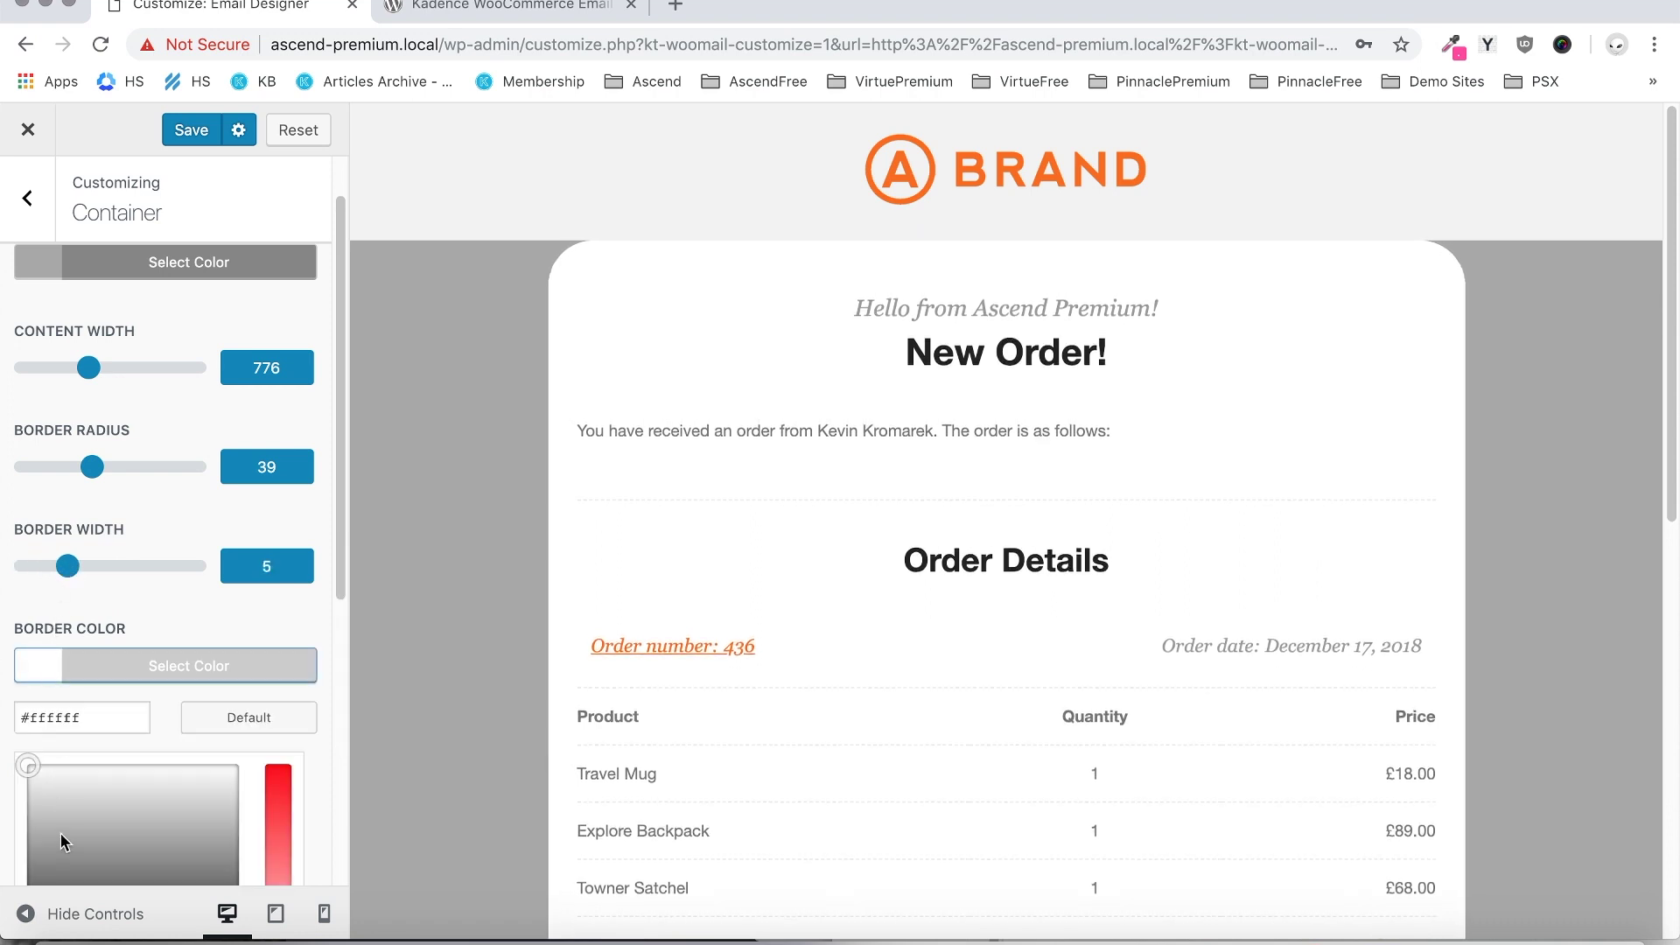
scroll(61, 832, "down", 3)
left_click(38, 836)
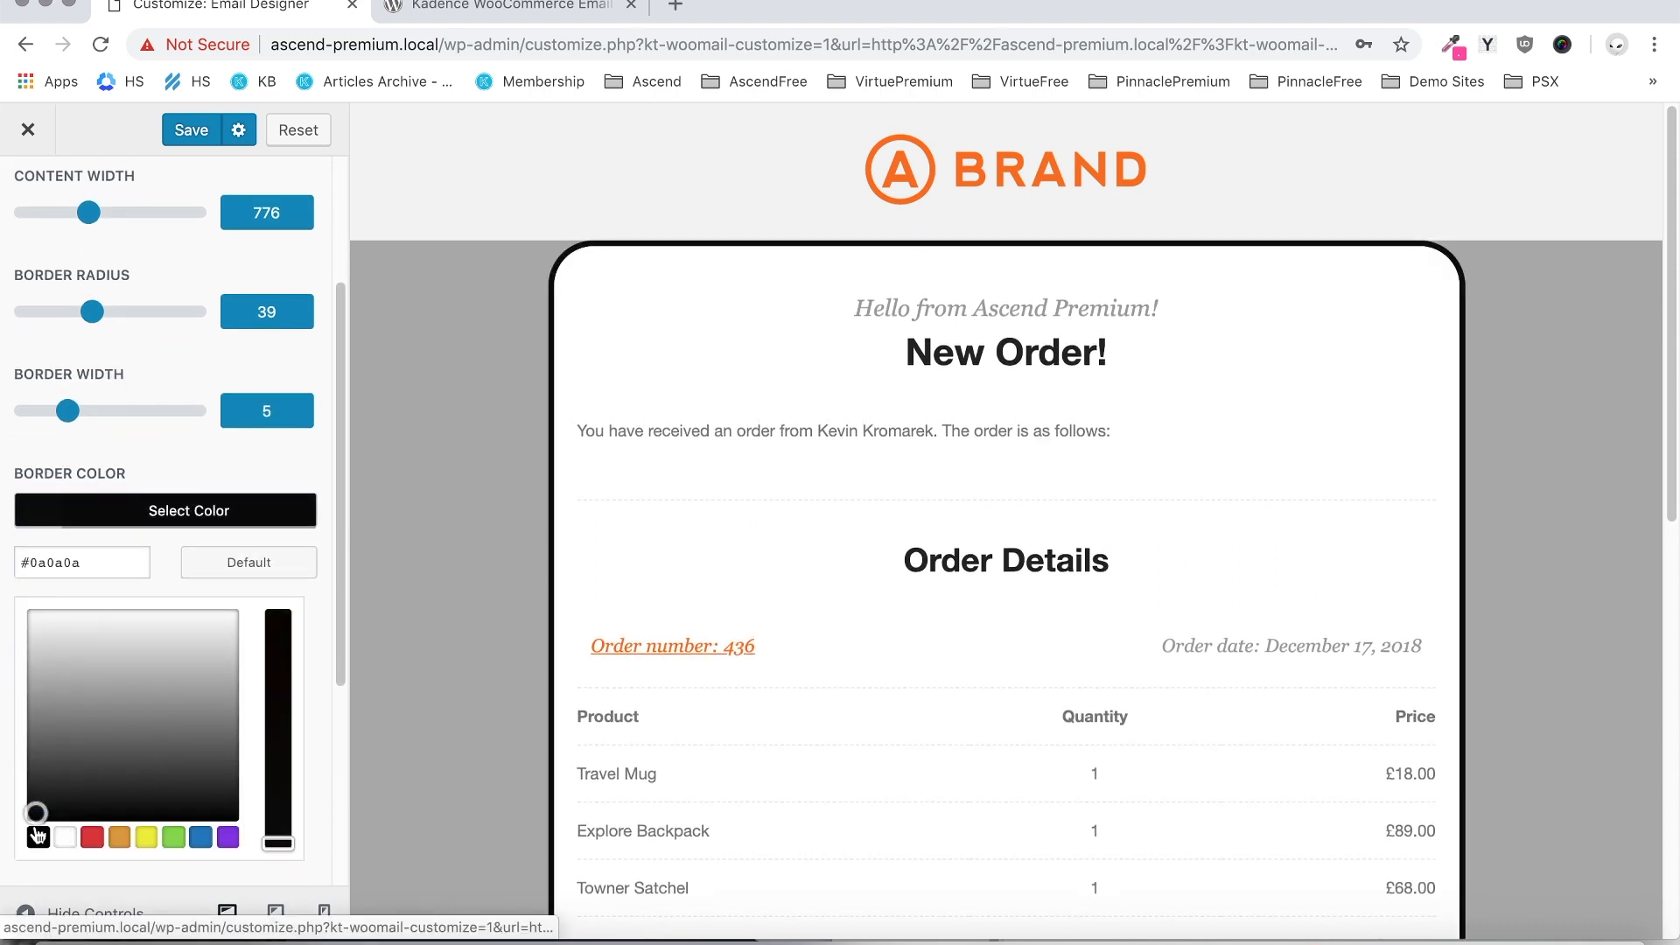
left_click(175, 510)
scroll(104, 686, "down", 1)
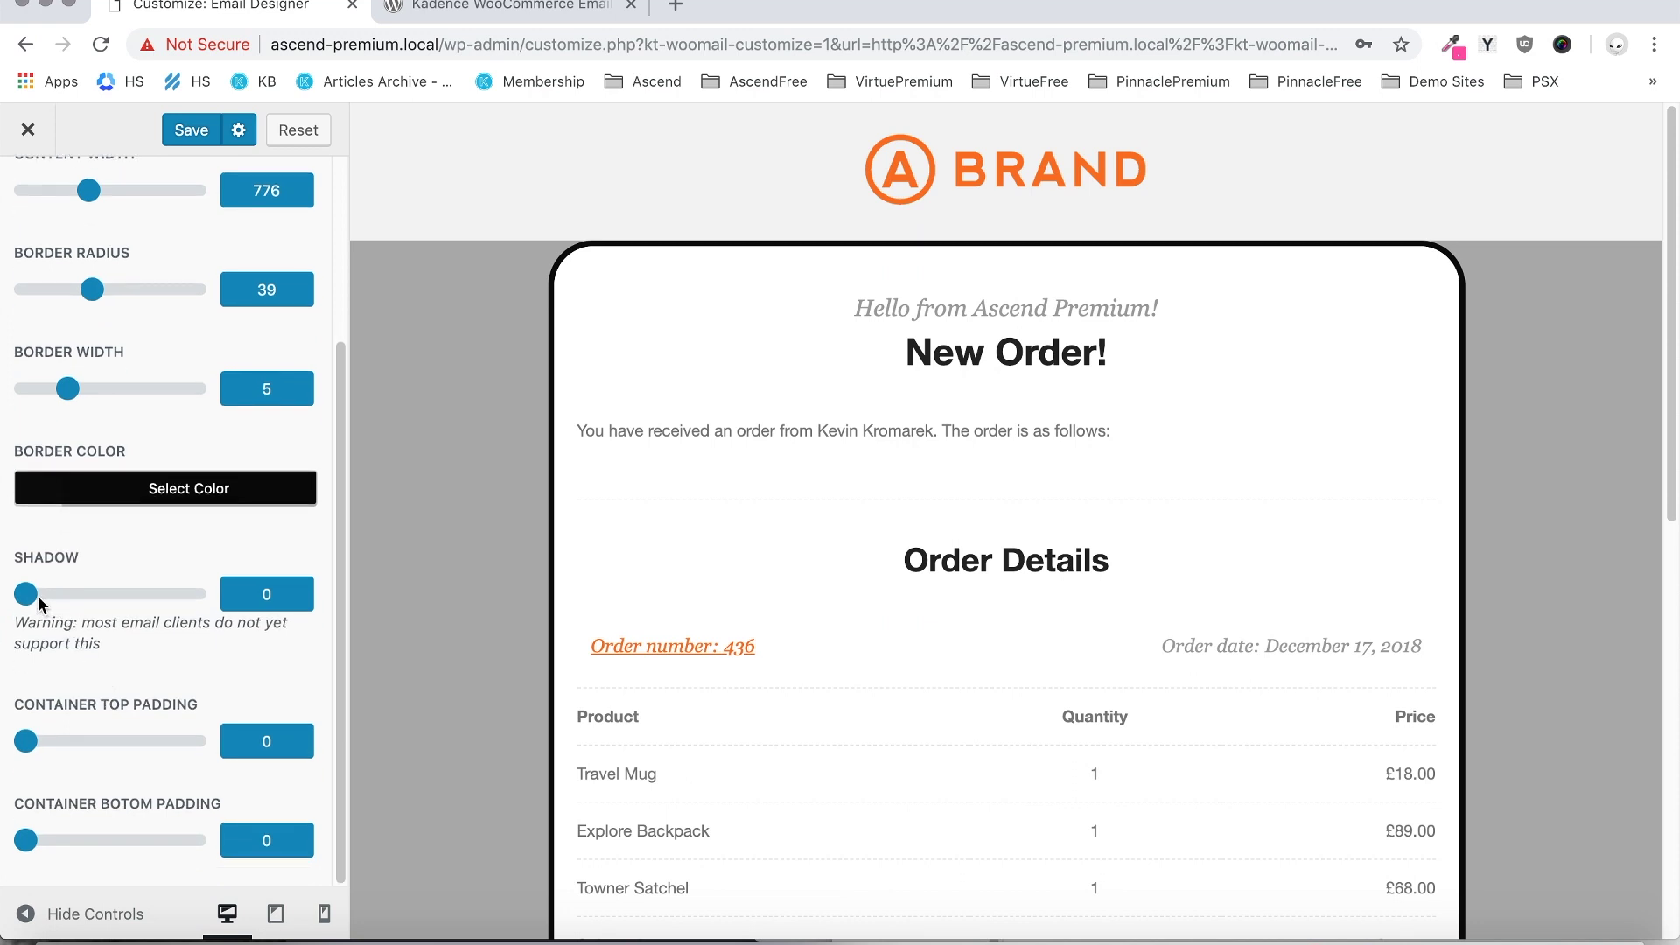
left_click_drag(28, 595, 119, 604)
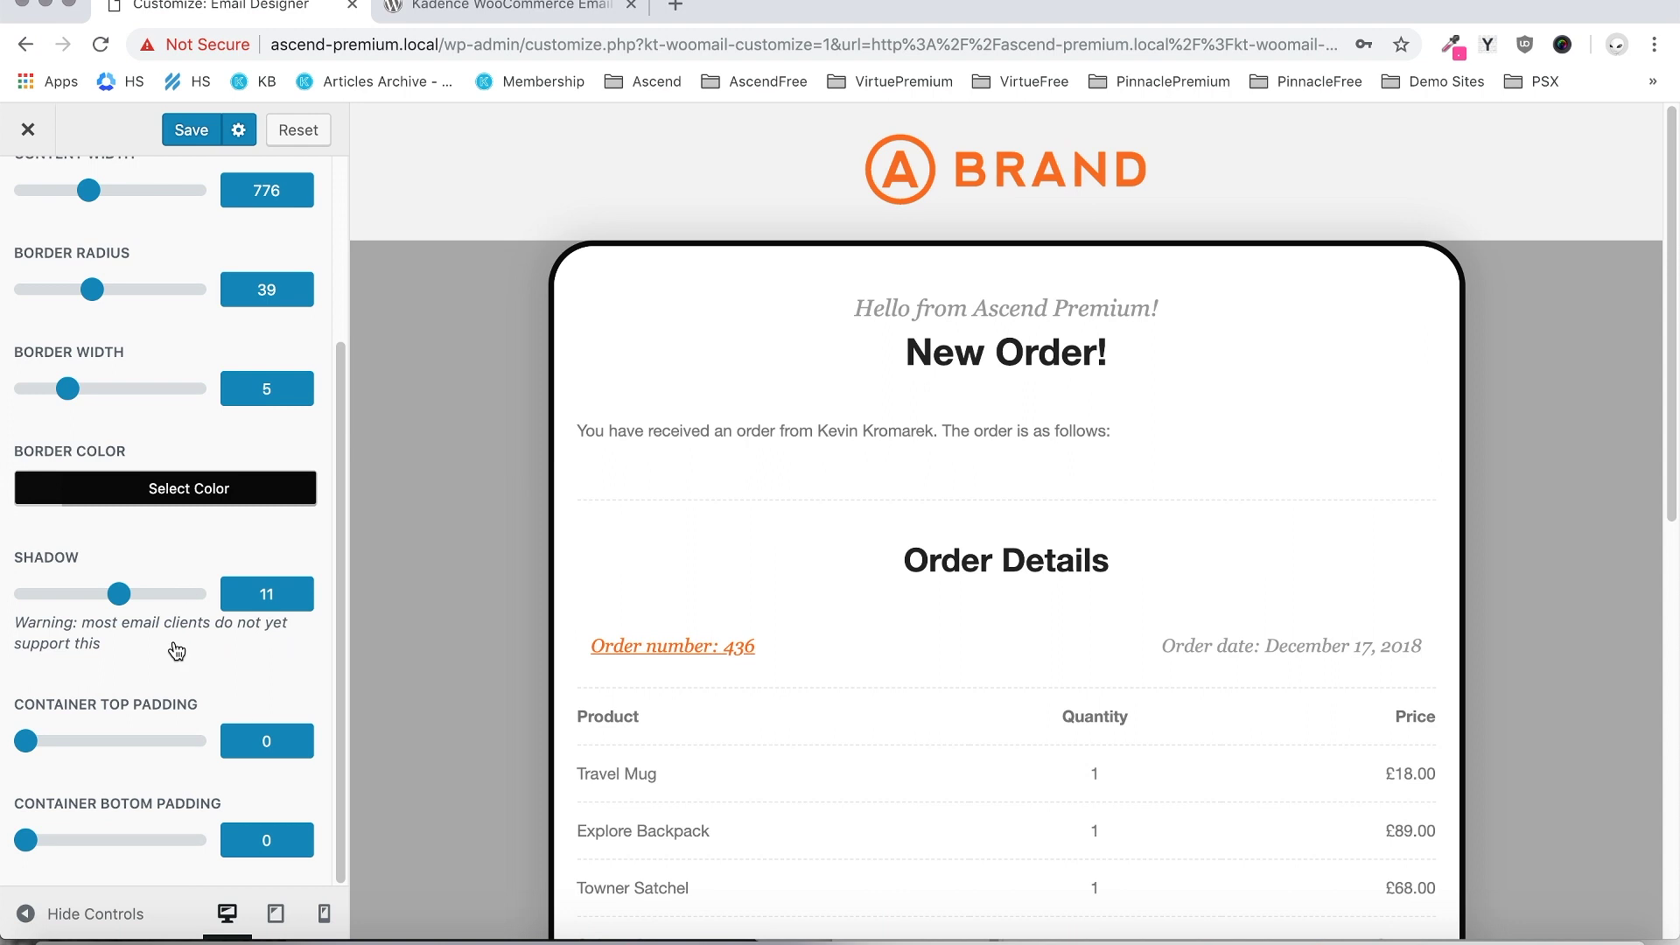
mouse_move(32, 746)
left_mouse_down()
mouse_move(82, 742)
mouse_move(12, 742)
left_mouse_up()
scroll(686, 719, "down", 10)
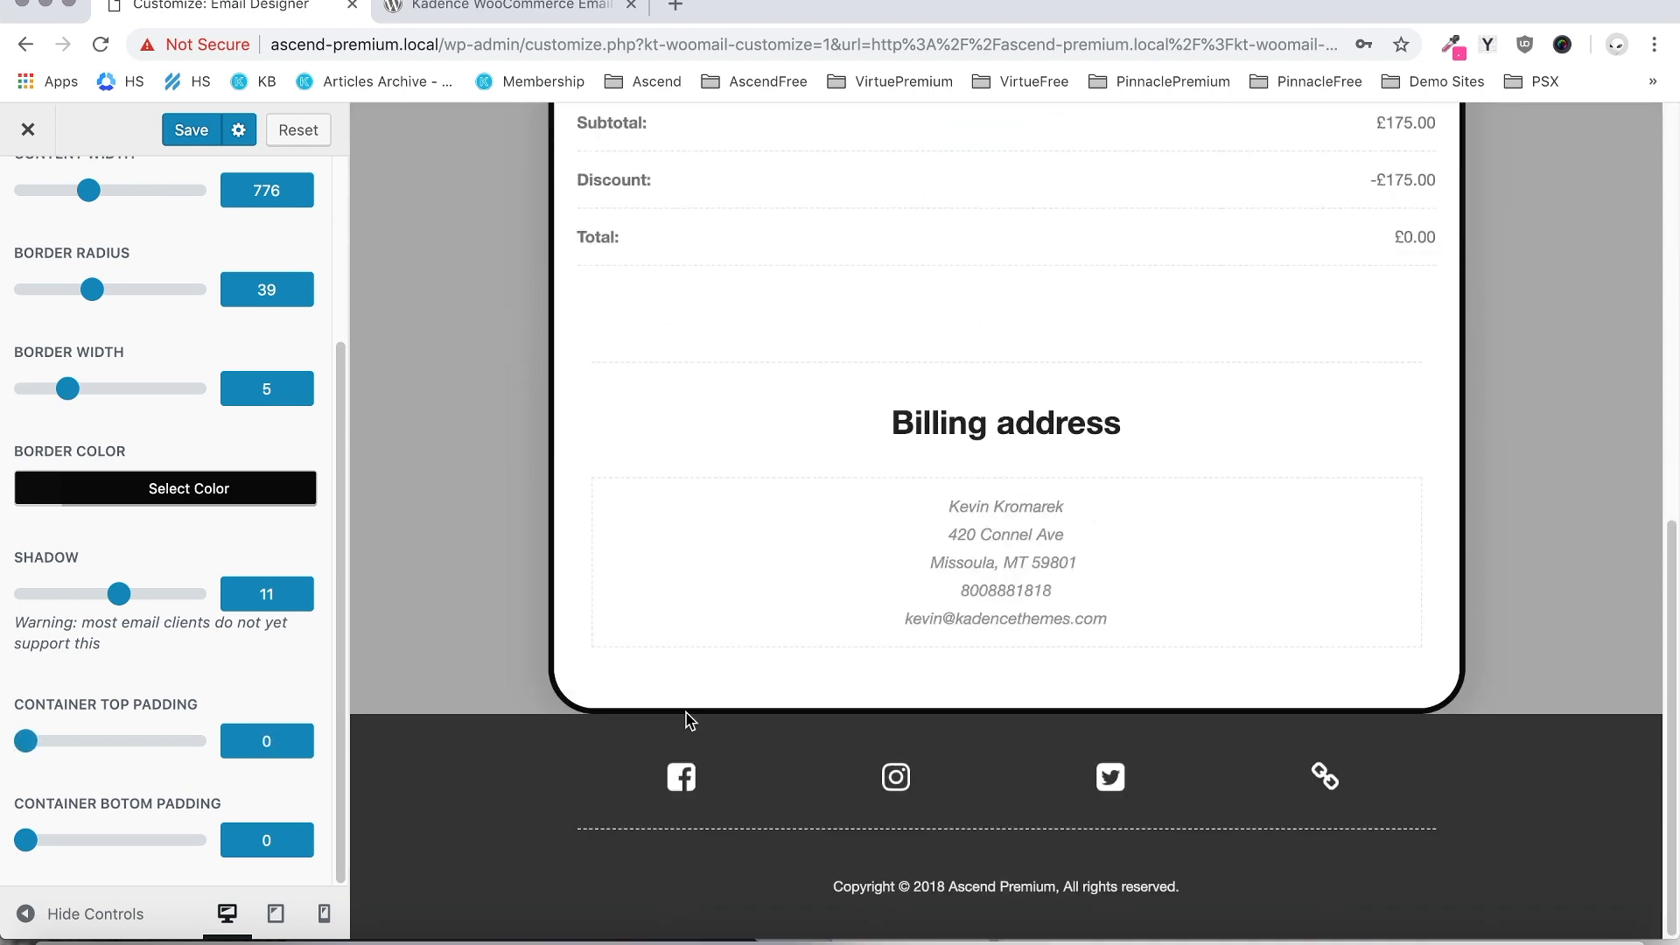
mouse_move(25, 841)
left_mouse_down()
mouse_move(108, 842)
mouse_move(22, 841)
left_mouse_up()
scroll(551, 778, "down", 3)
scroll(120, 573, "up", 3)
left_click(27, 197)
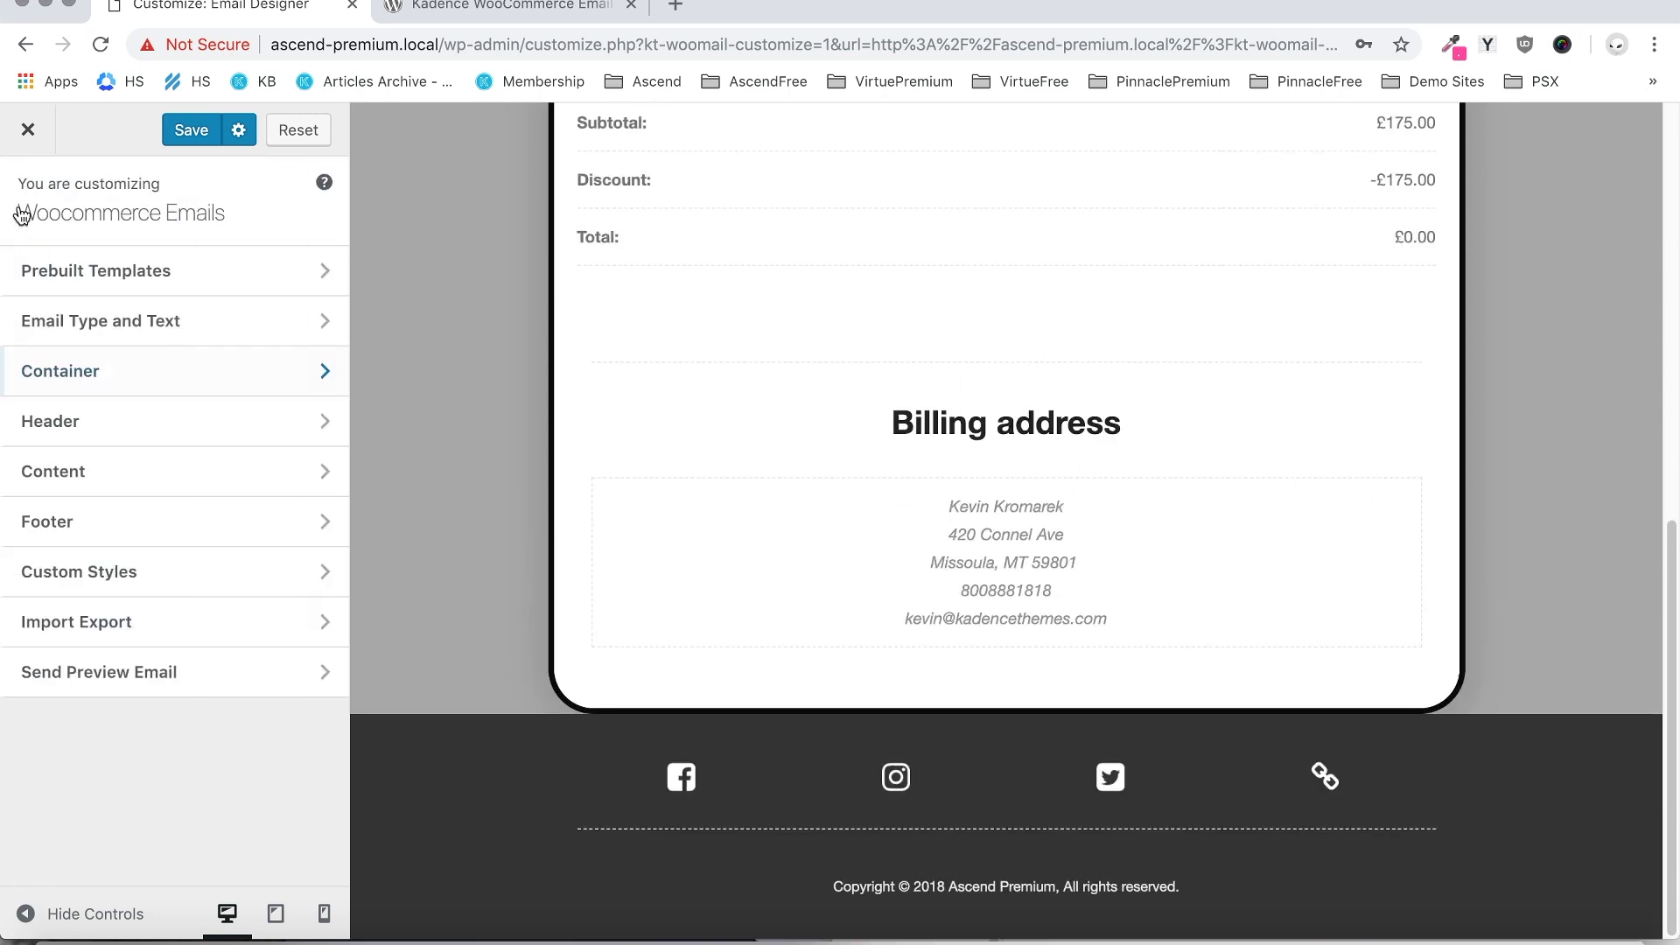
- Set the white mountain logo from the Media Library as the header image
left_click(50, 423)
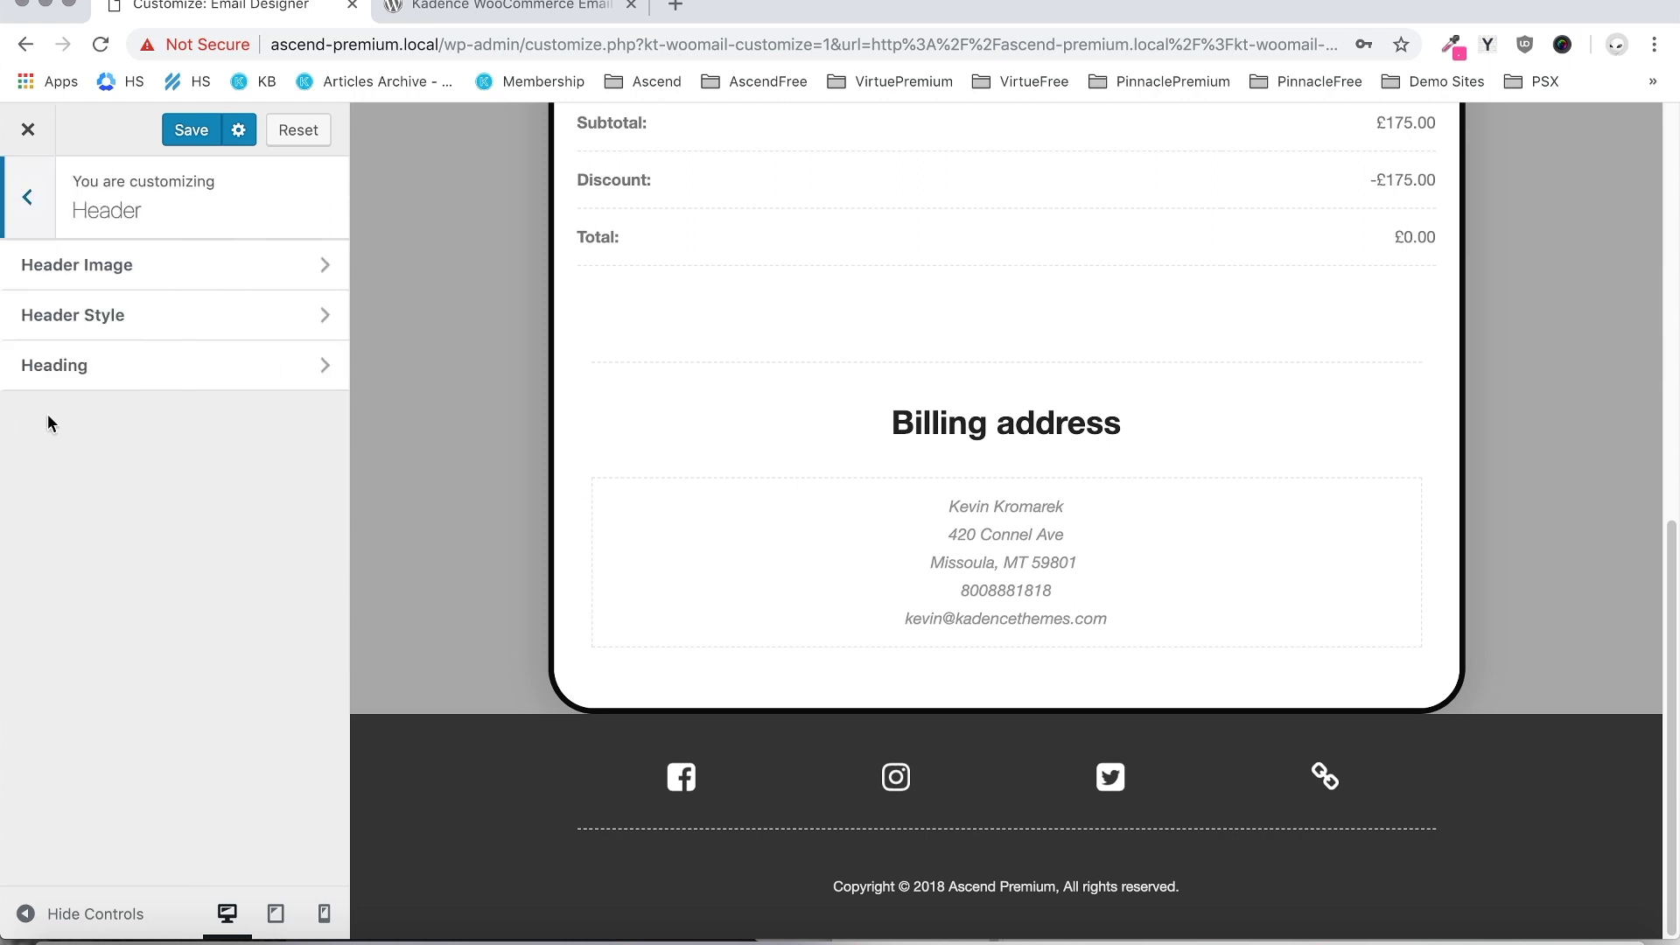
left_click(106, 265)
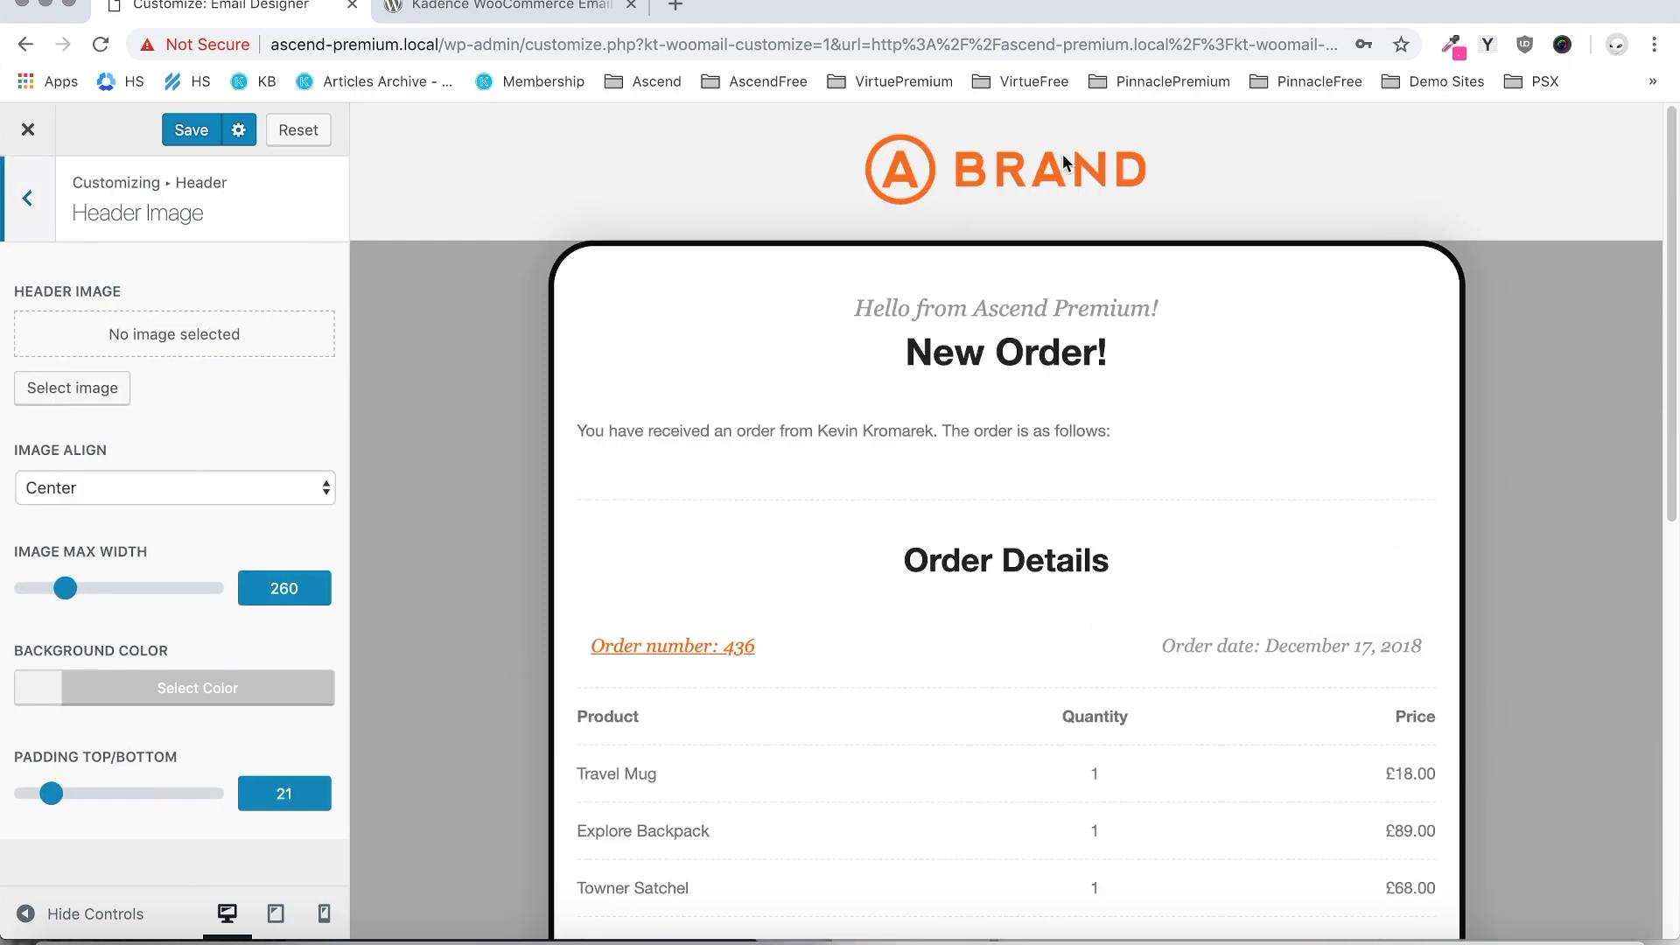
left_click(121, 395)
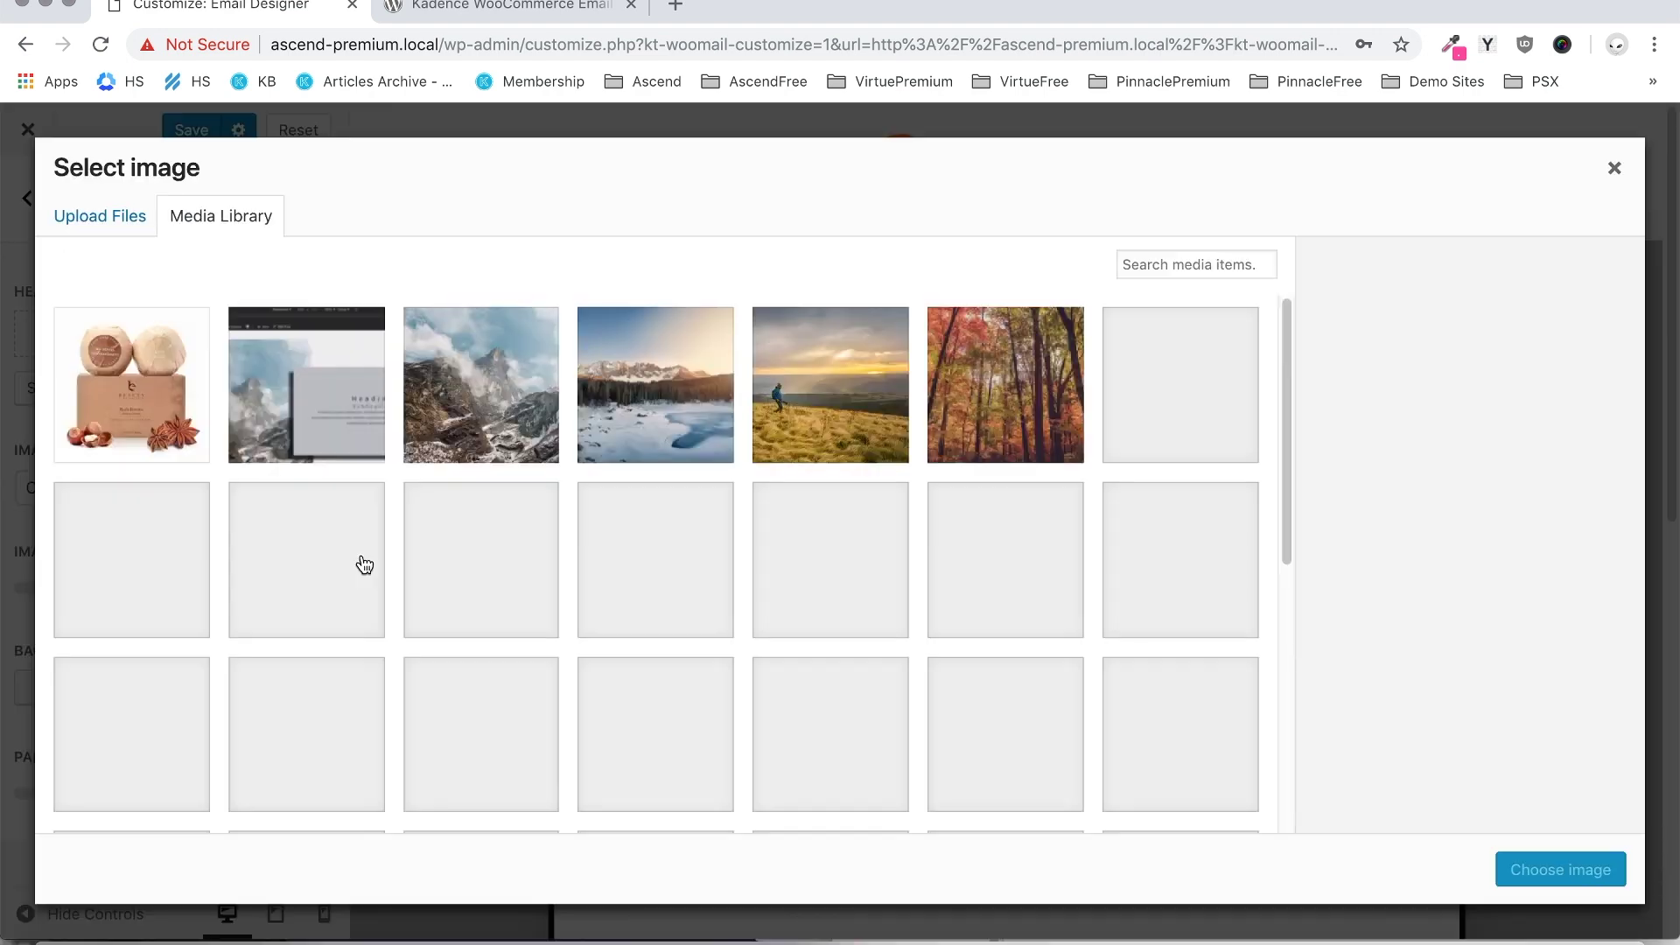
scroll(361, 563, "down", 5)
left_click(333, 585)
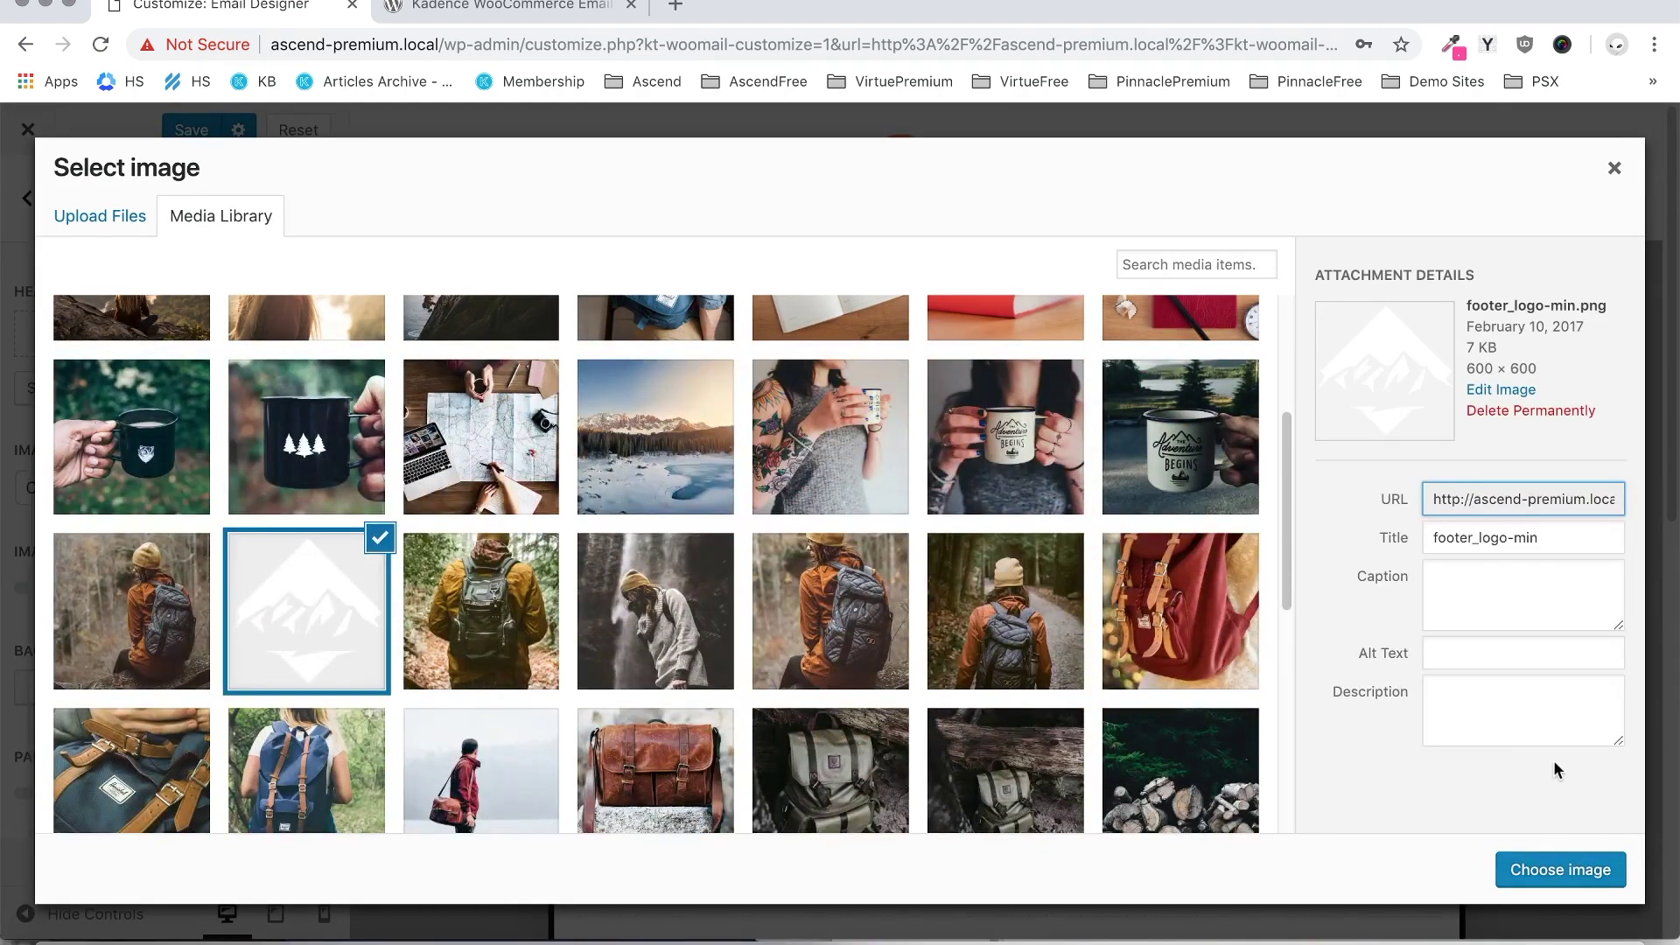
left_click(1585, 878)
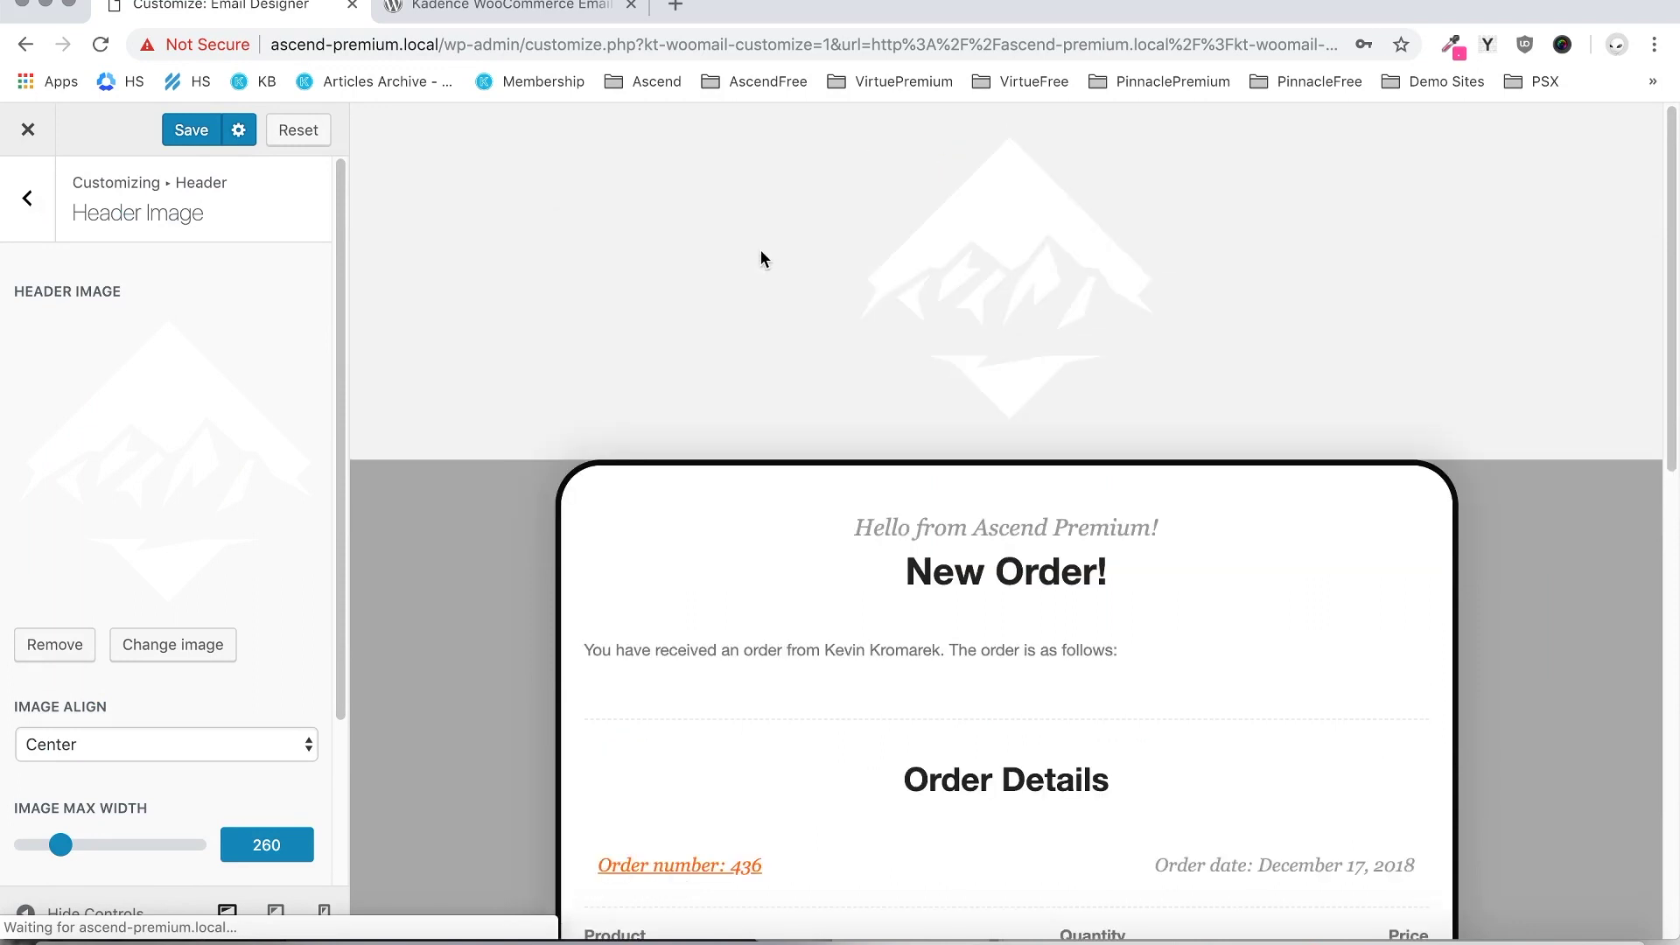
- Set the logo max width to 158, with a dark grey background and 0 padding
scroll(86, 757, "down", 4)
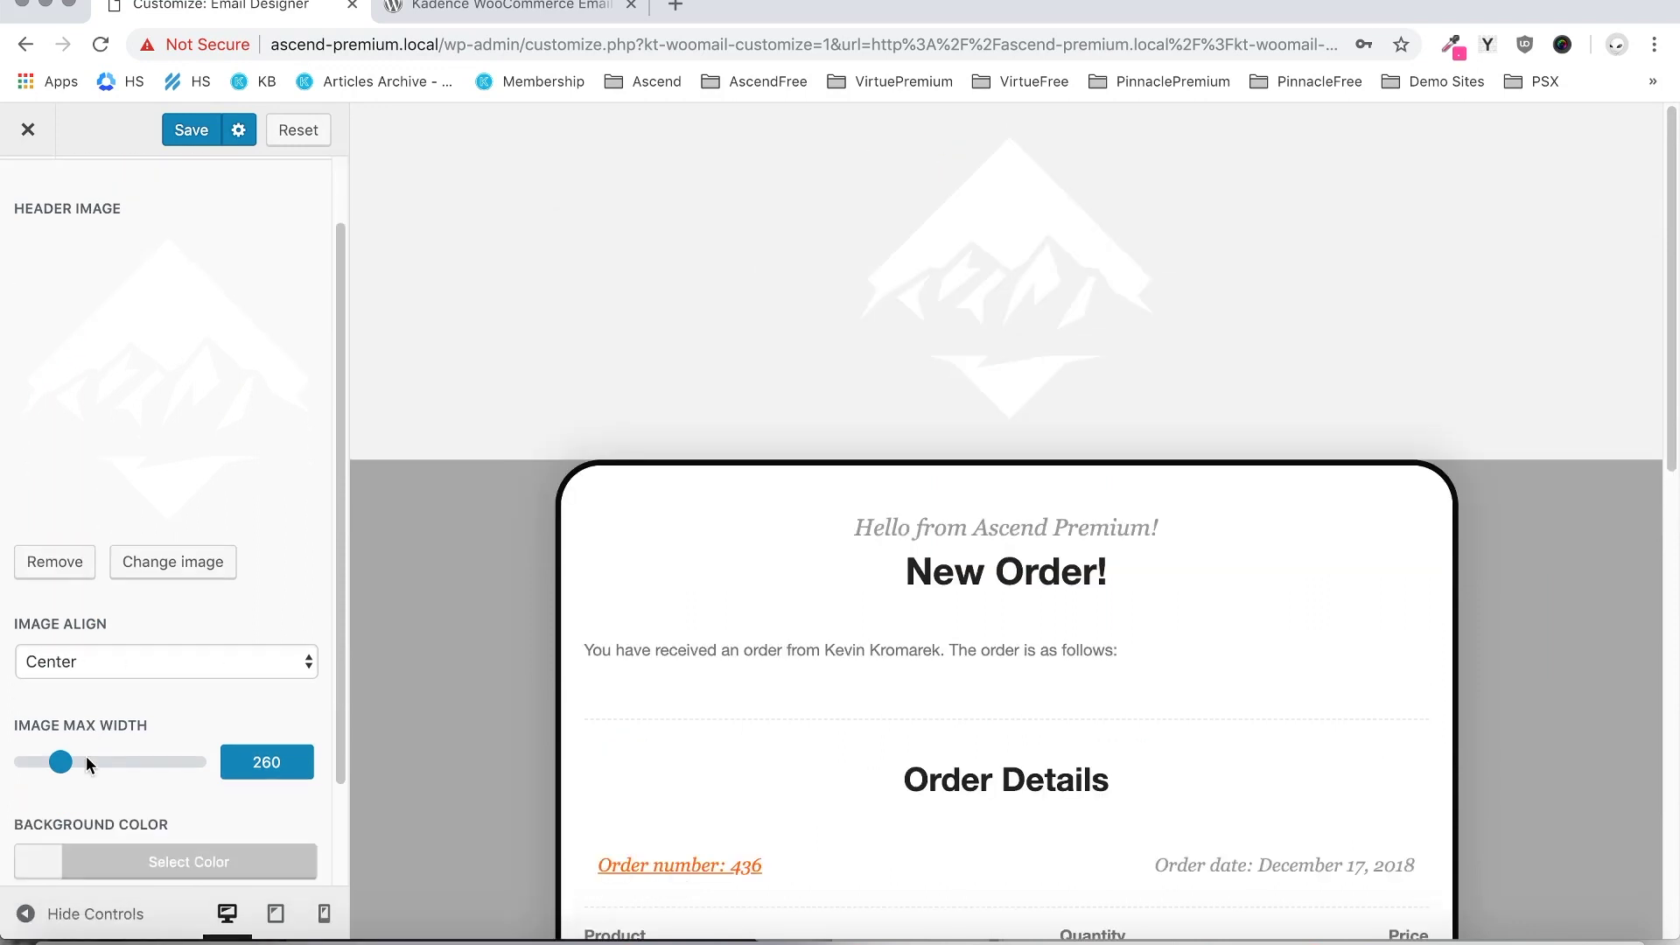
mouse_move(63, 692)
left_mouse_down()
mouse_move(90, 691)
mouse_move(48, 688)
left_mouse_up()
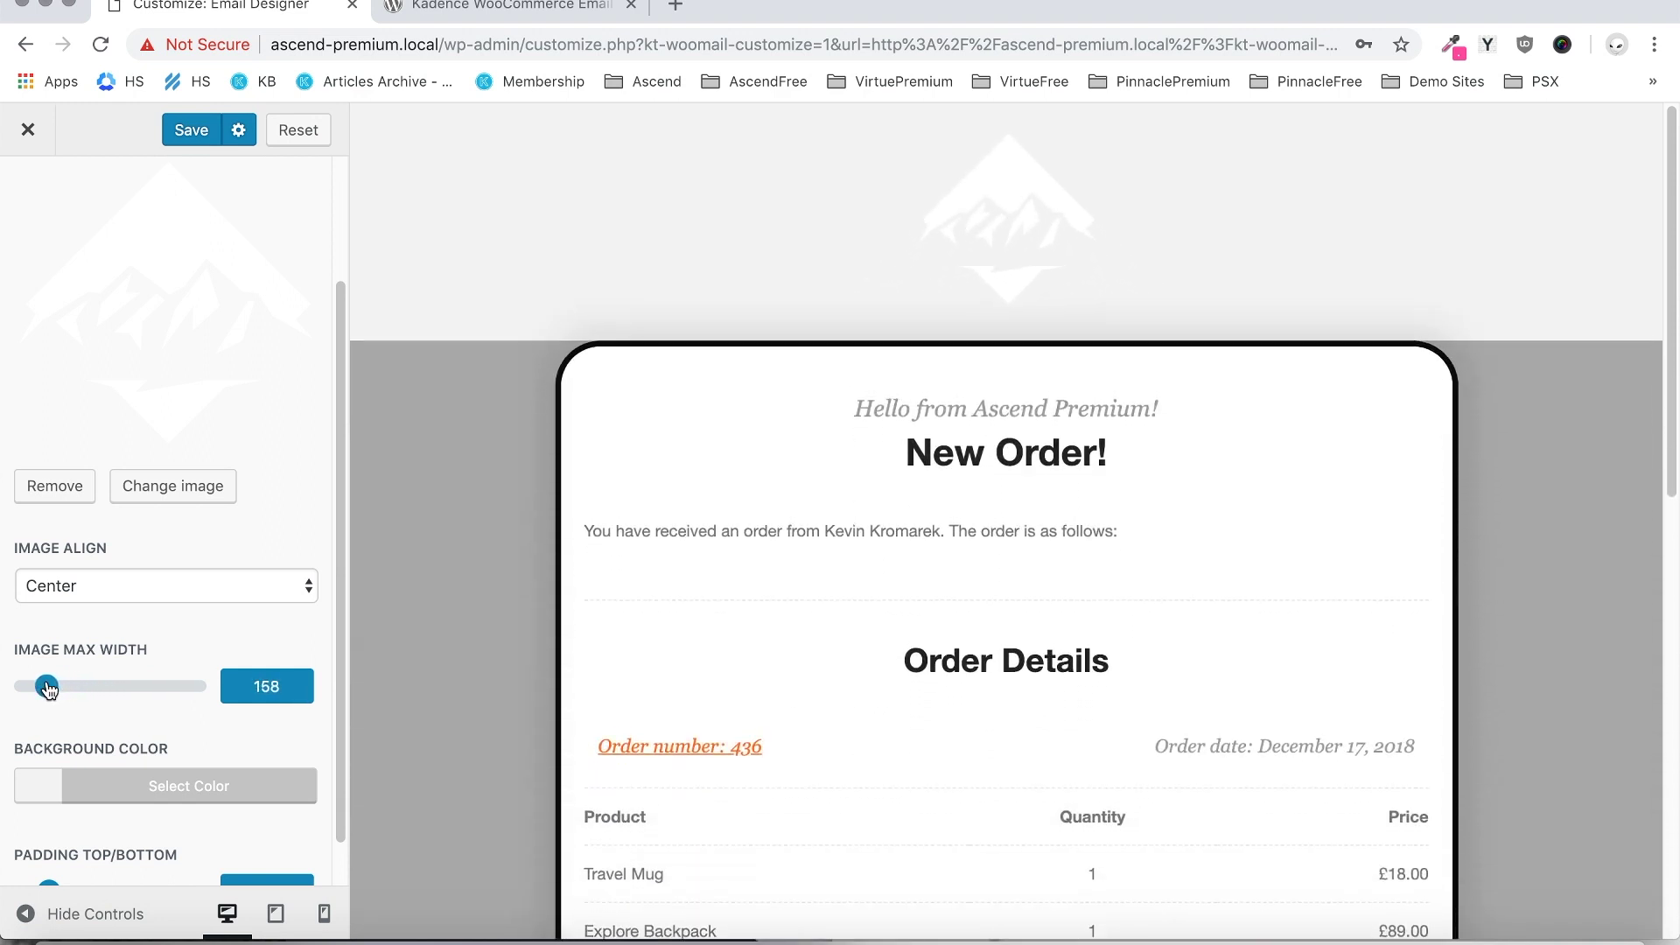
scroll(39, 743, "down", 1)
left_click(41, 742)
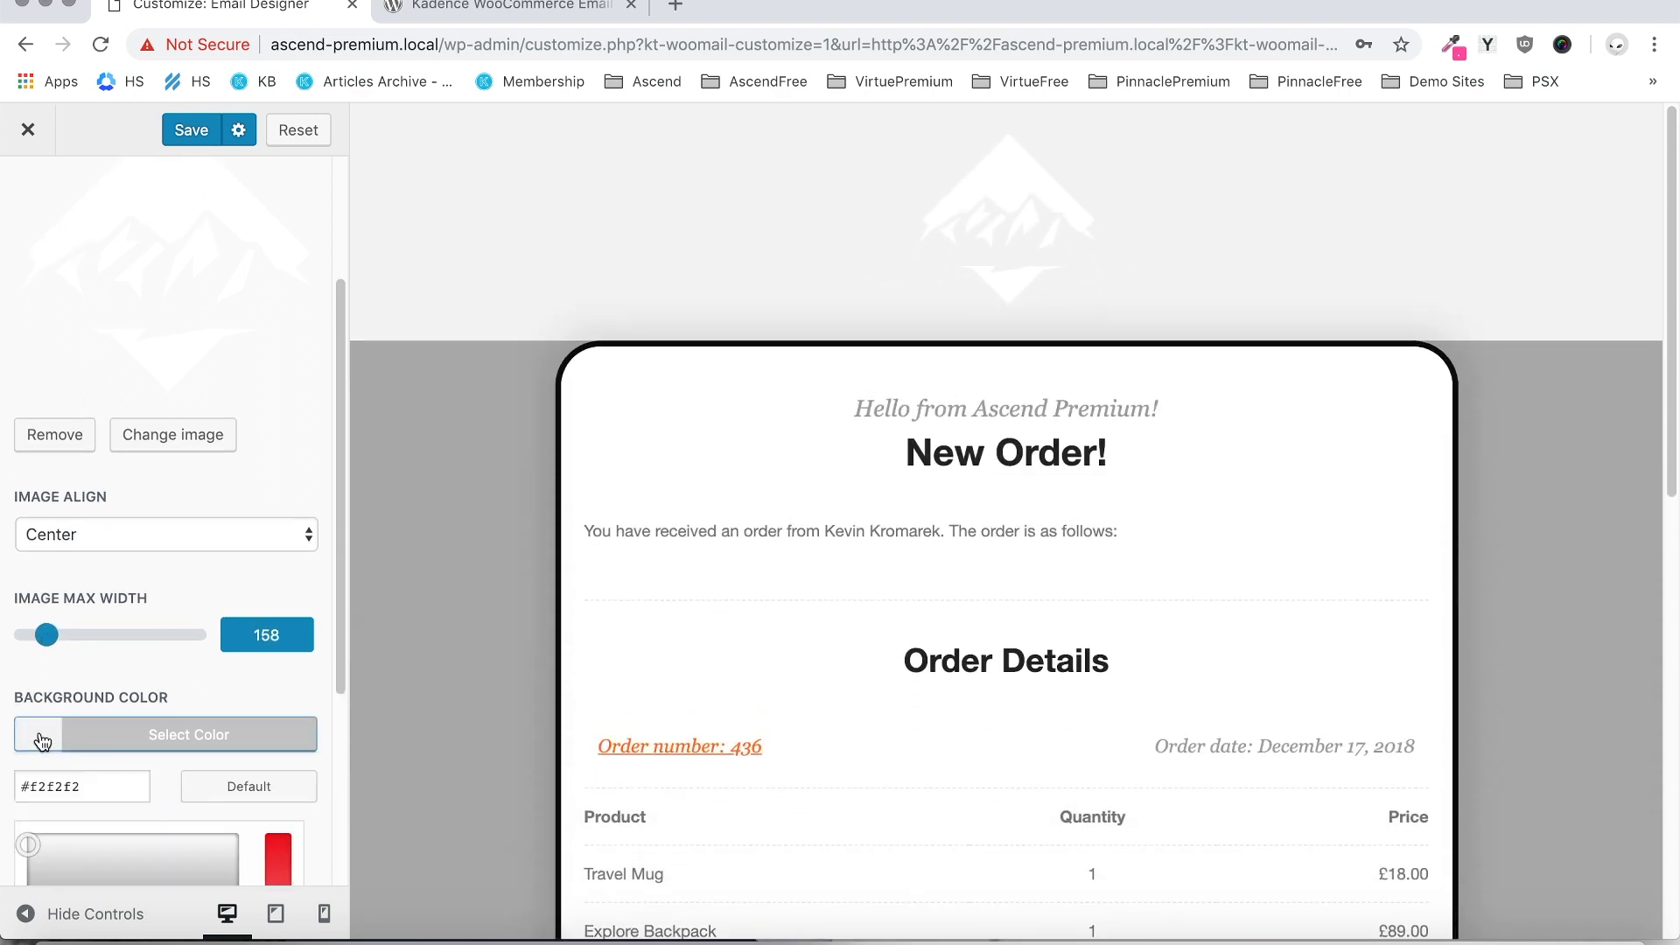
scroll(82, 752, "down", 3)
left_click(90, 737)
mouse_move(90, 738)
left_mouse_down()
mouse_move(64, 732)
mouse_move(77, 781)
left_mouse_up()
left_click(178, 560)
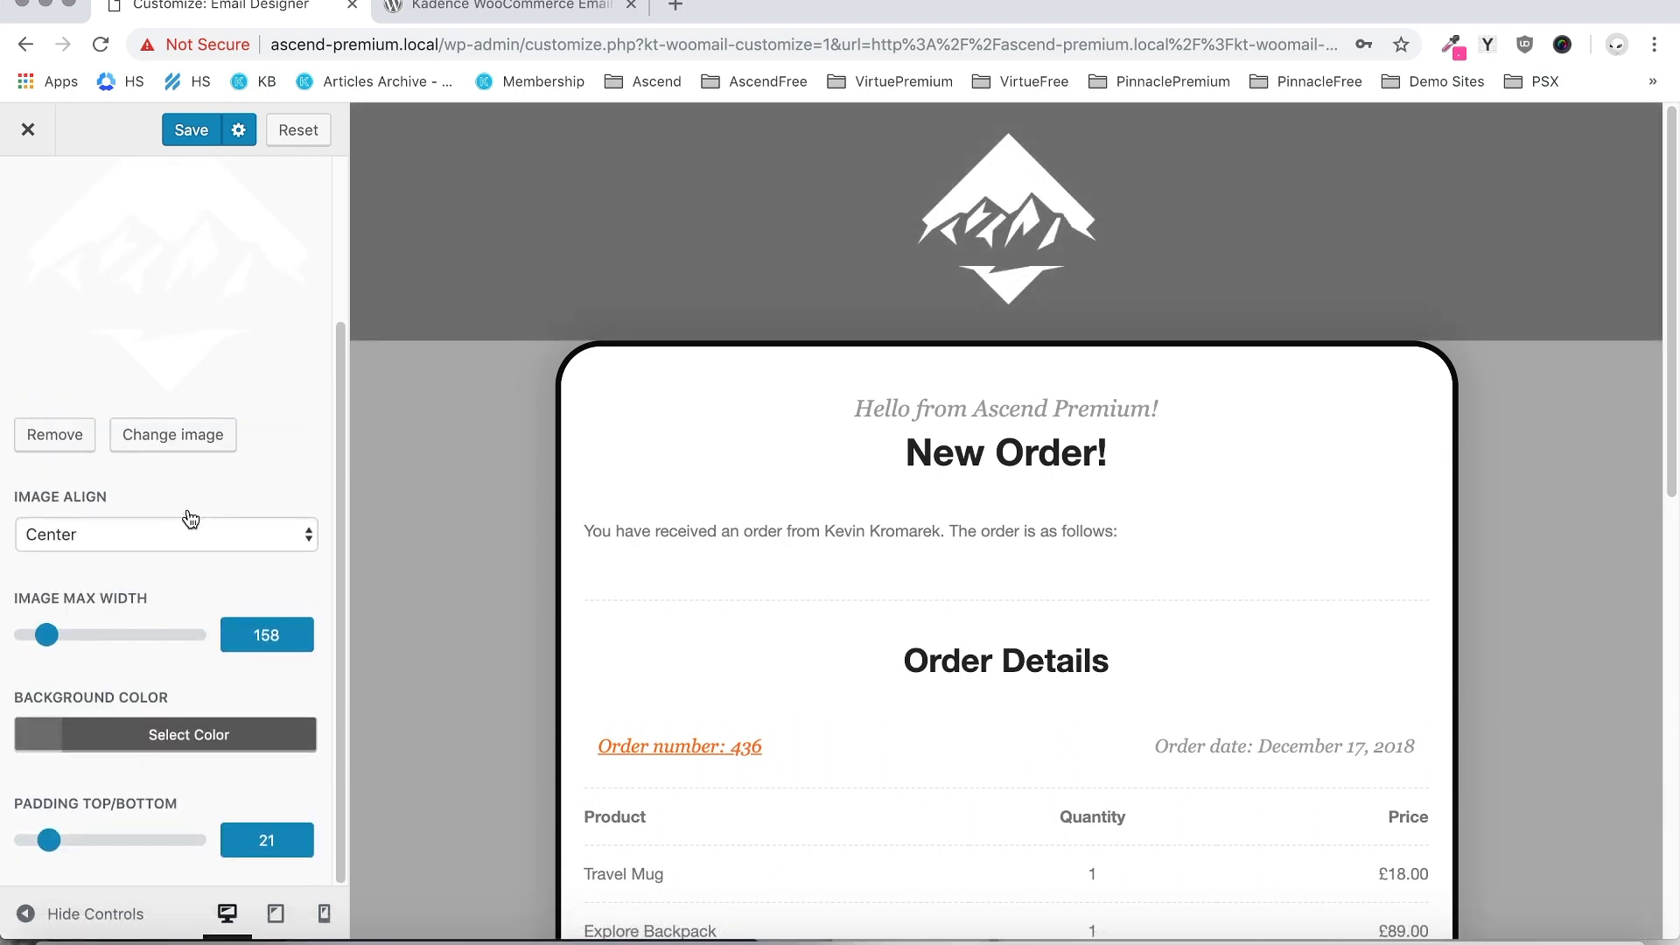
left_click_drag(53, 845, 7, 825)
scroll(86, 548, "up", 5)
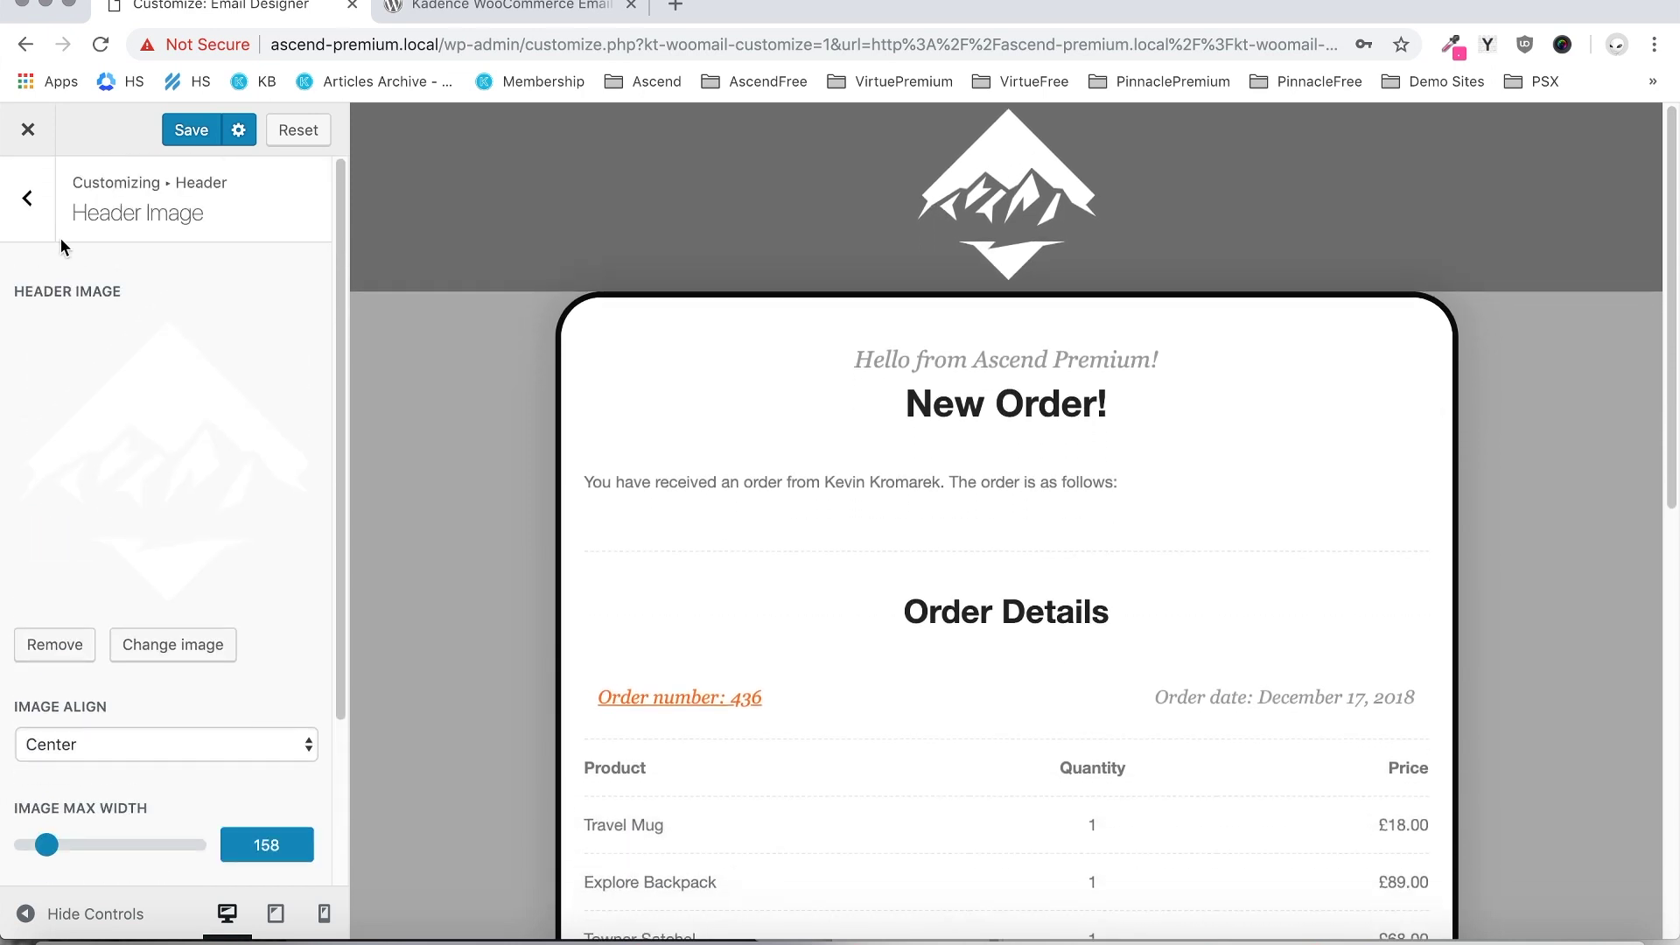
- Give the Header Style a grey (#666666) background and left-aligned text
left_click(27, 197)
left_click(50, 320)
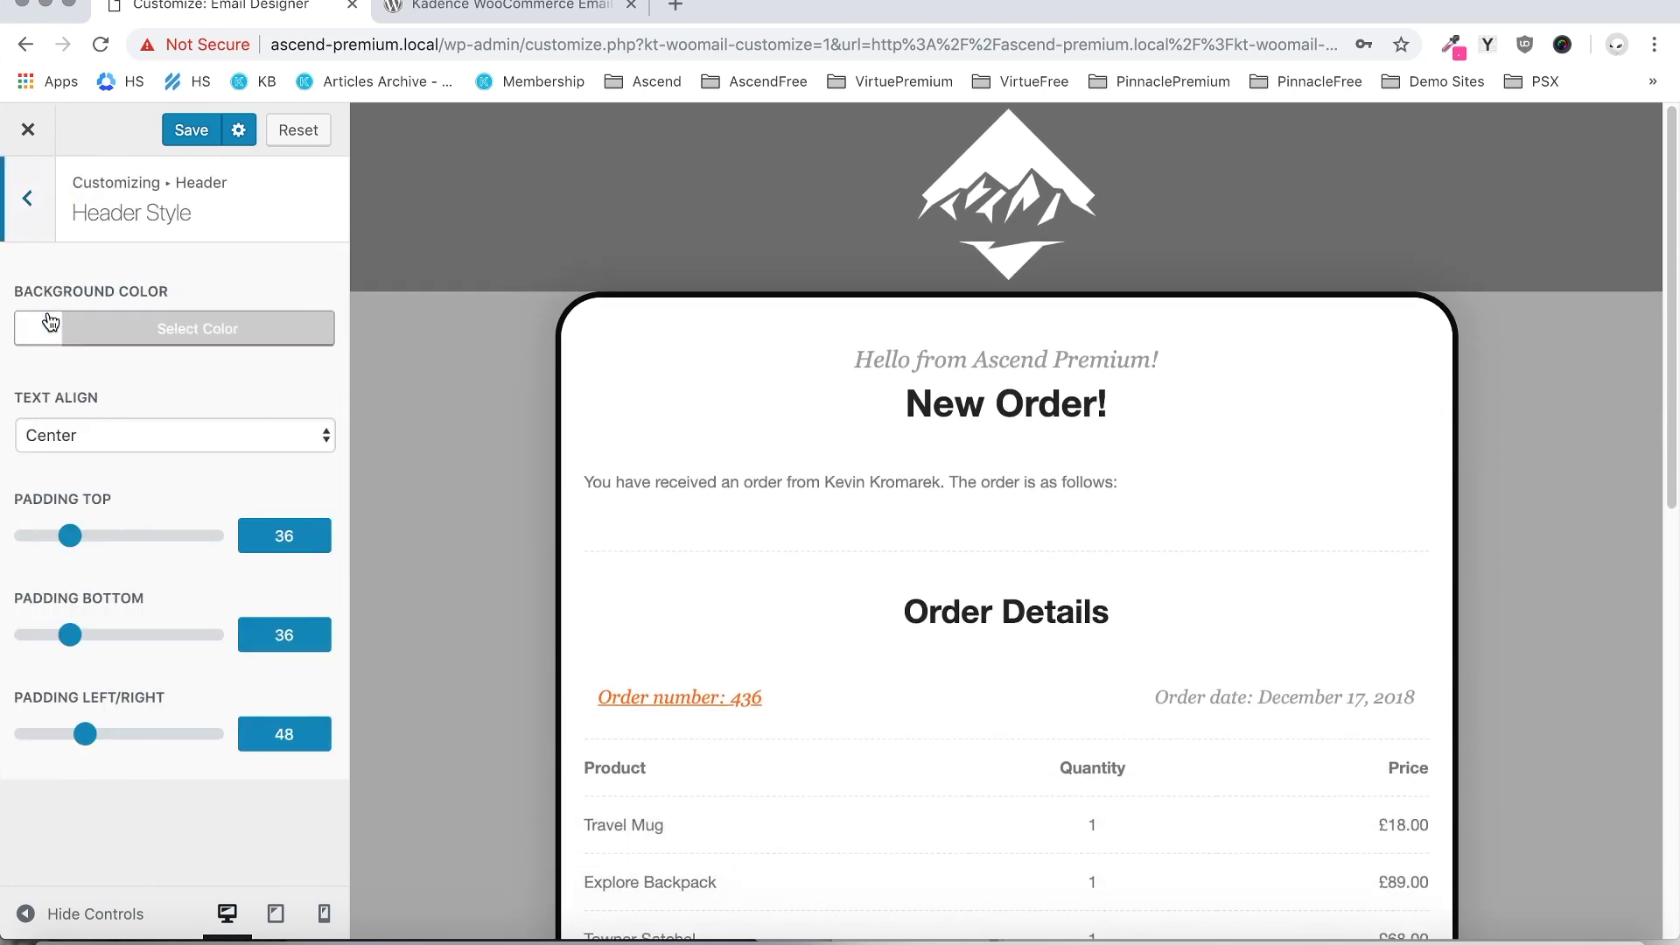
left_click(39, 335)
left_click_drag(82, 492, 72, 561)
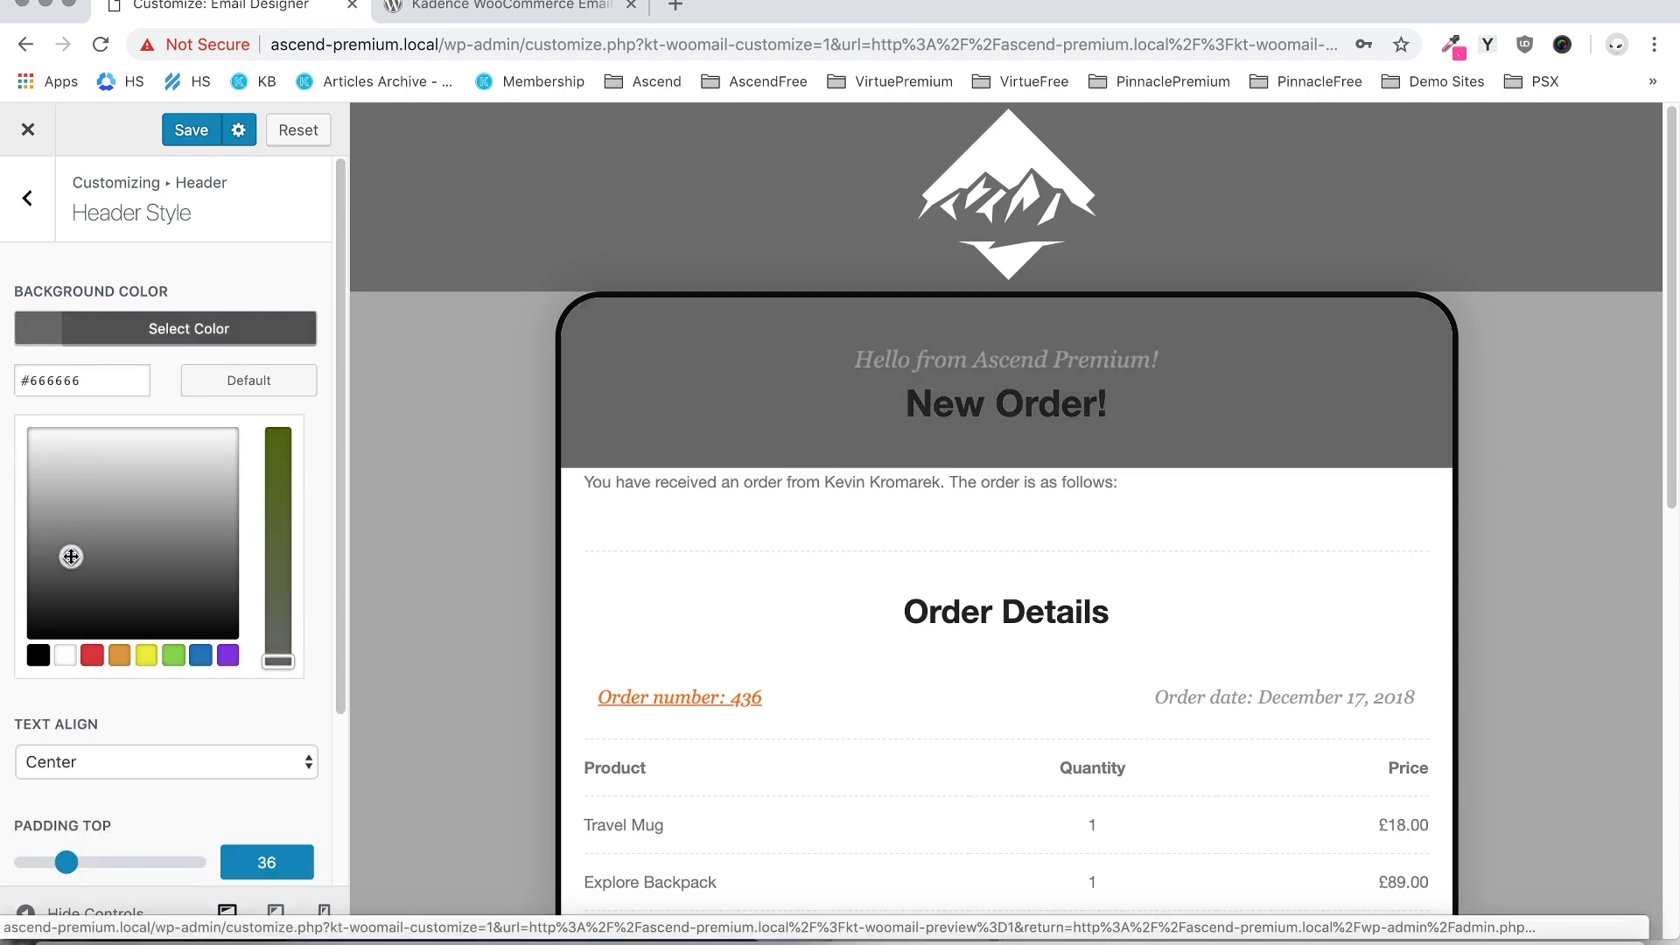
left_click(215, 255)
left_click(90, 439)
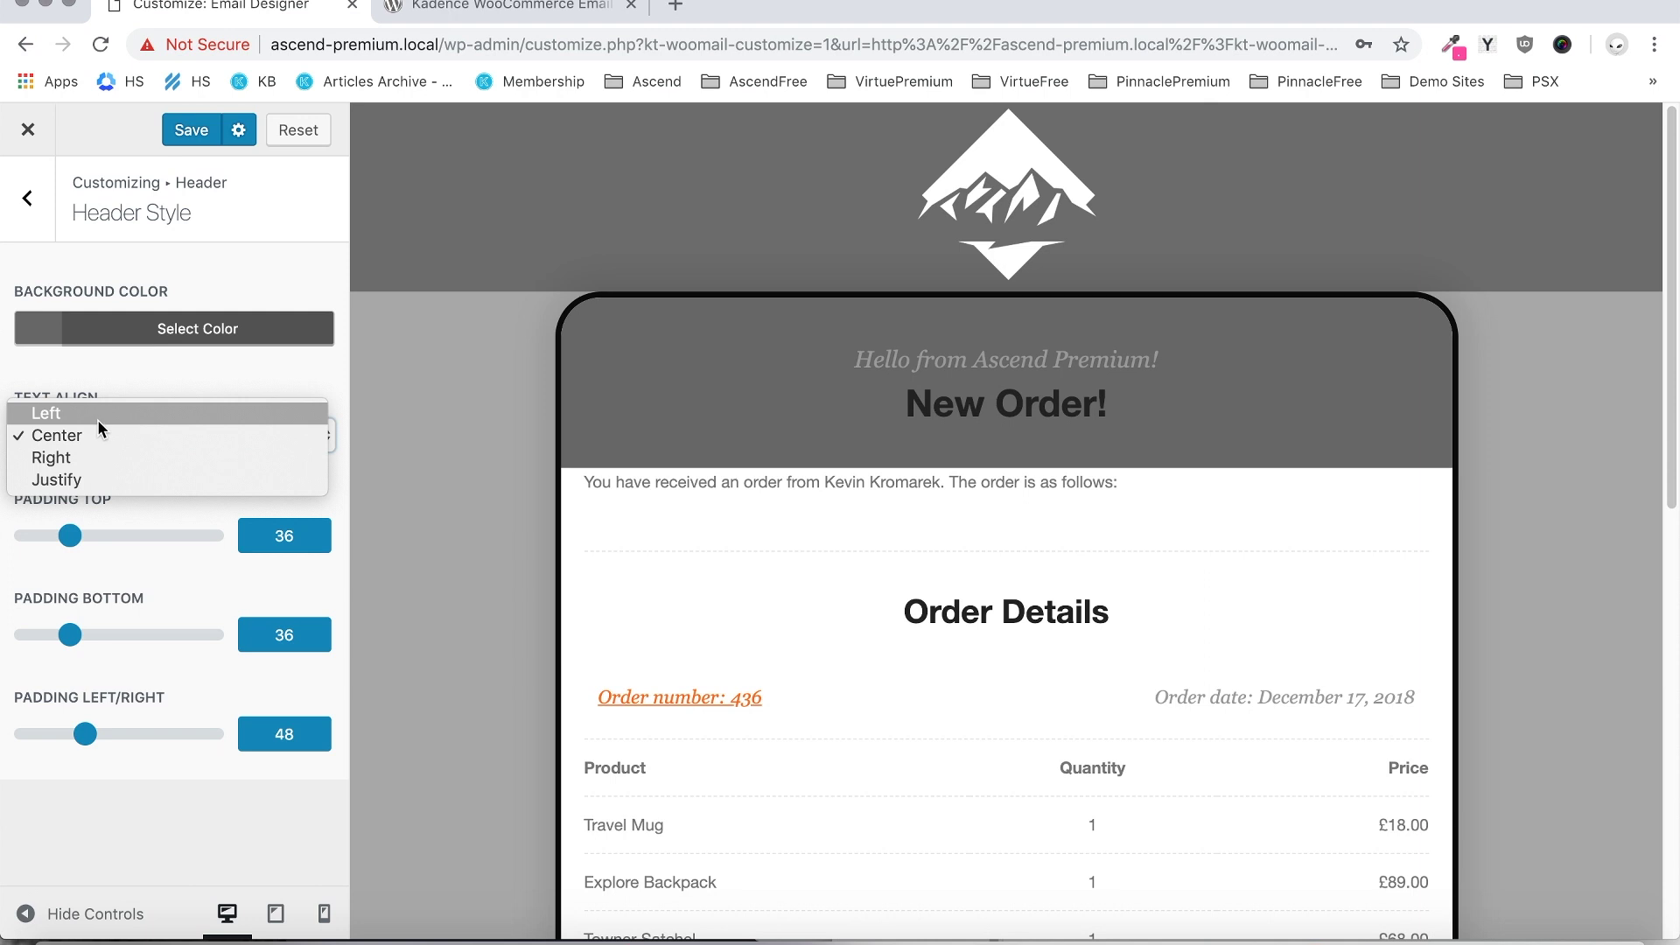
left_click(102, 413)
- Set header padding to 30 top, 33 bottom and 64 left/right
mouse_move(69, 537)
left_mouse_down()
mouse_move(94, 542)
mouse_move(64, 544)
left_mouse_up()
left_click_drag(70, 635, 66, 635)
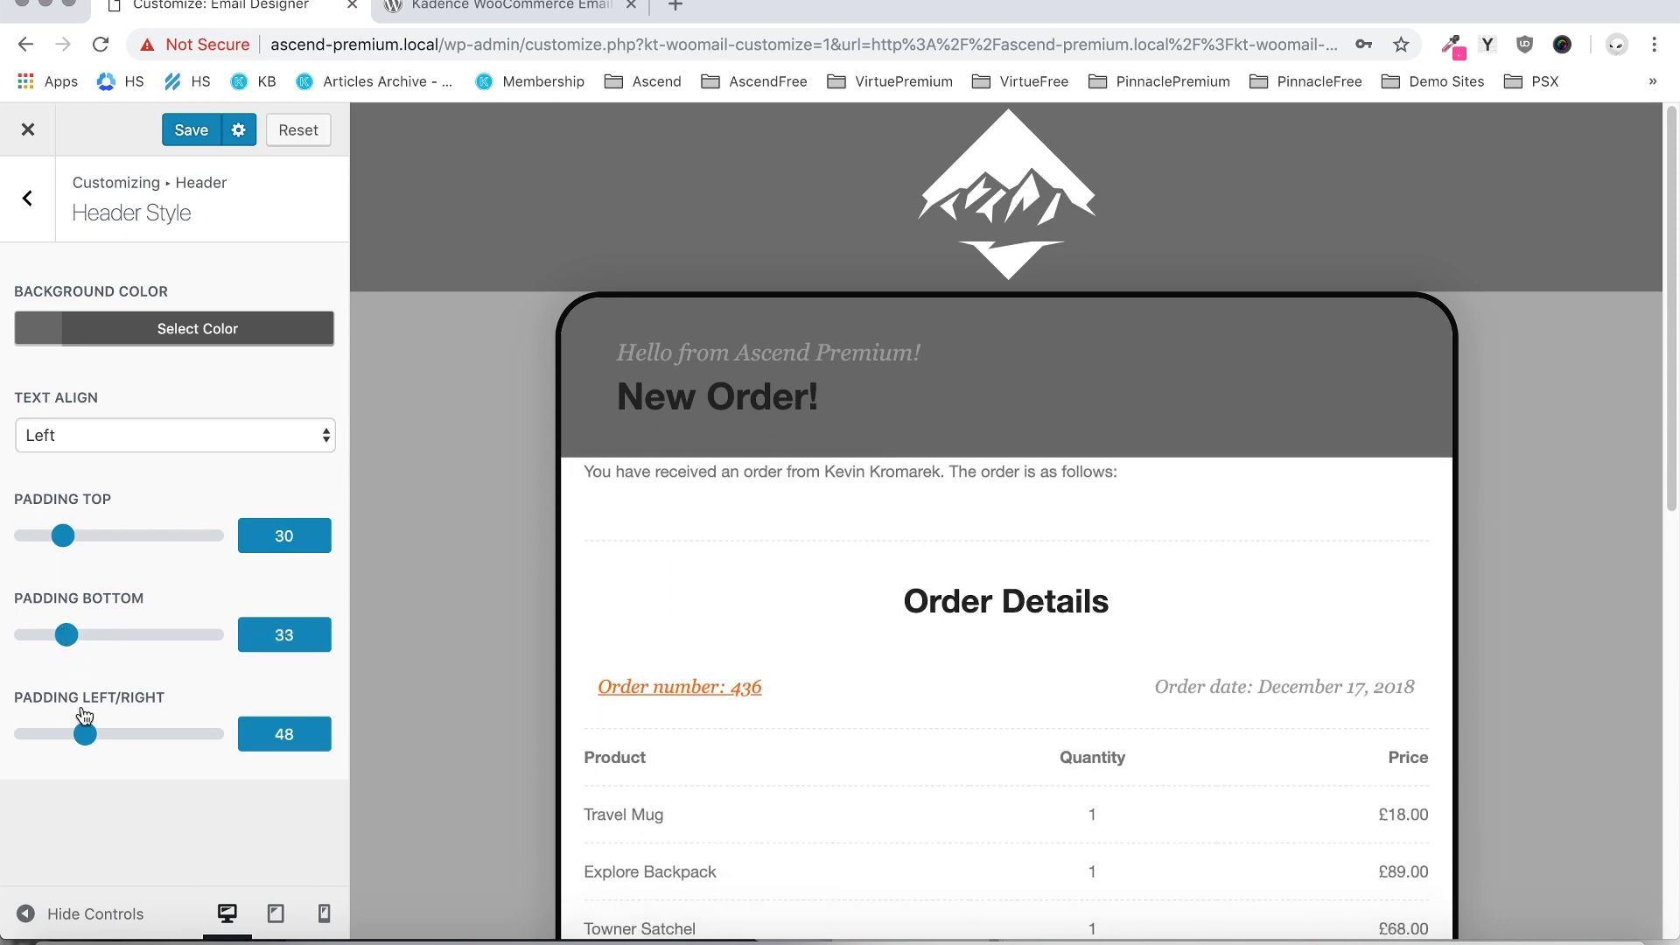
mouse_move(88, 739)
left_mouse_down()
mouse_move(64, 736)
mouse_move(145, 735)
mouse_move(87, 735)
mouse_move(122, 739)
mouse_move(108, 740)
left_mouse_up()
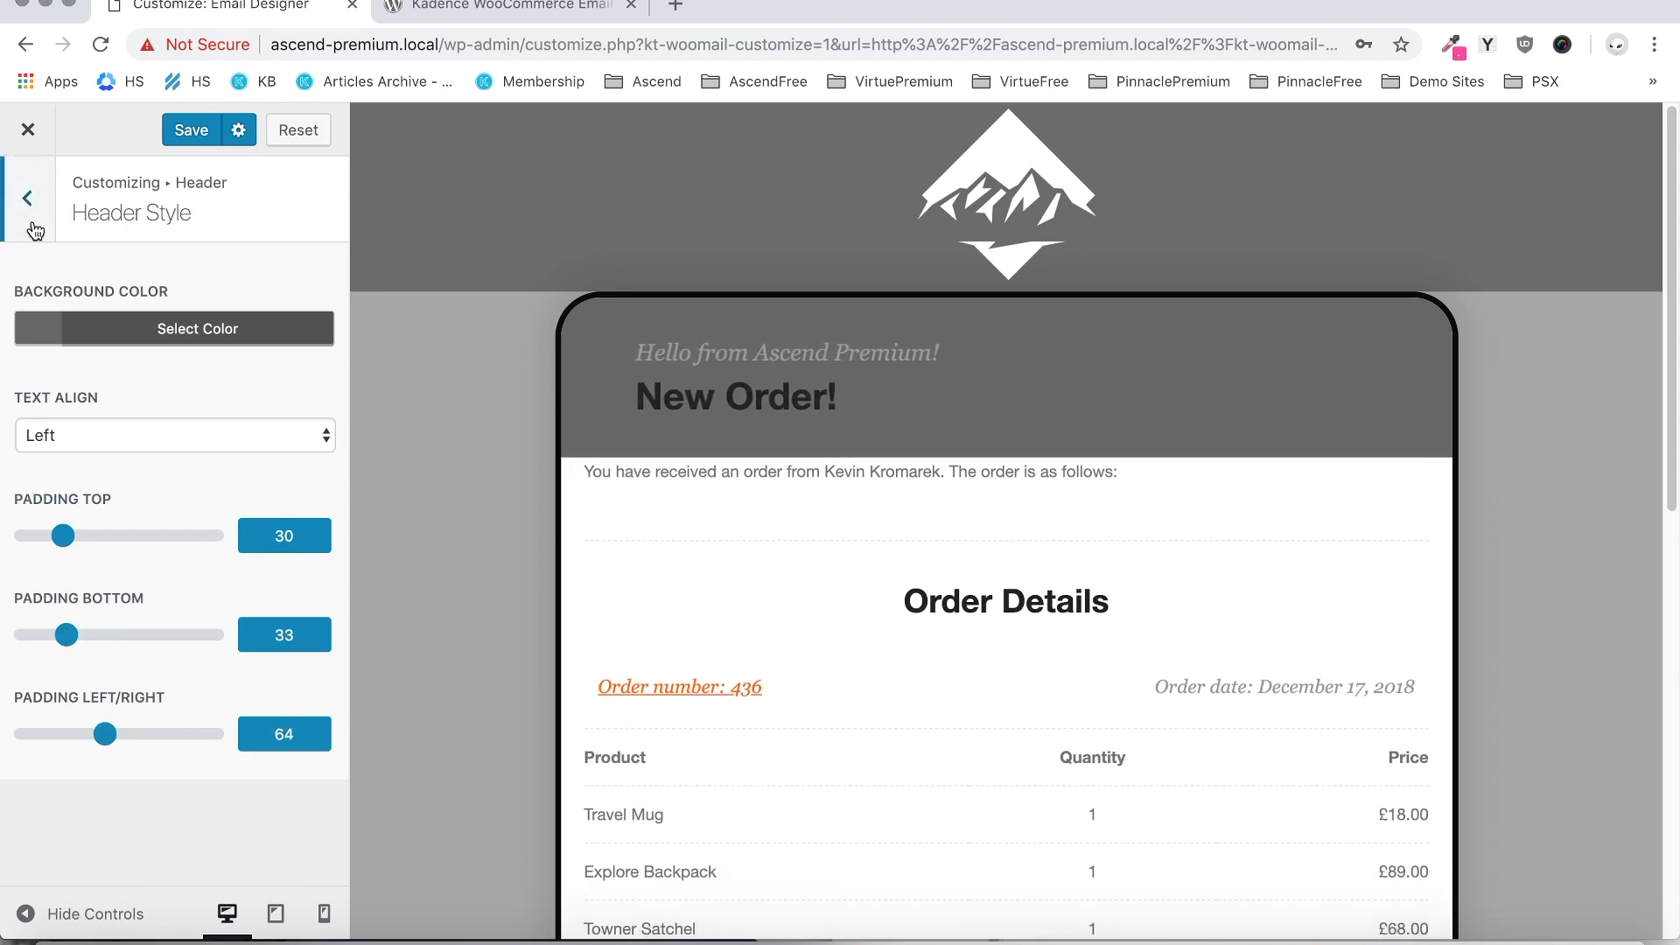
left_click(27, 199)
- Set the heading to 47 font size, 59 line height, Helvetica Neue italic, weight 600
left_click(64, 372)
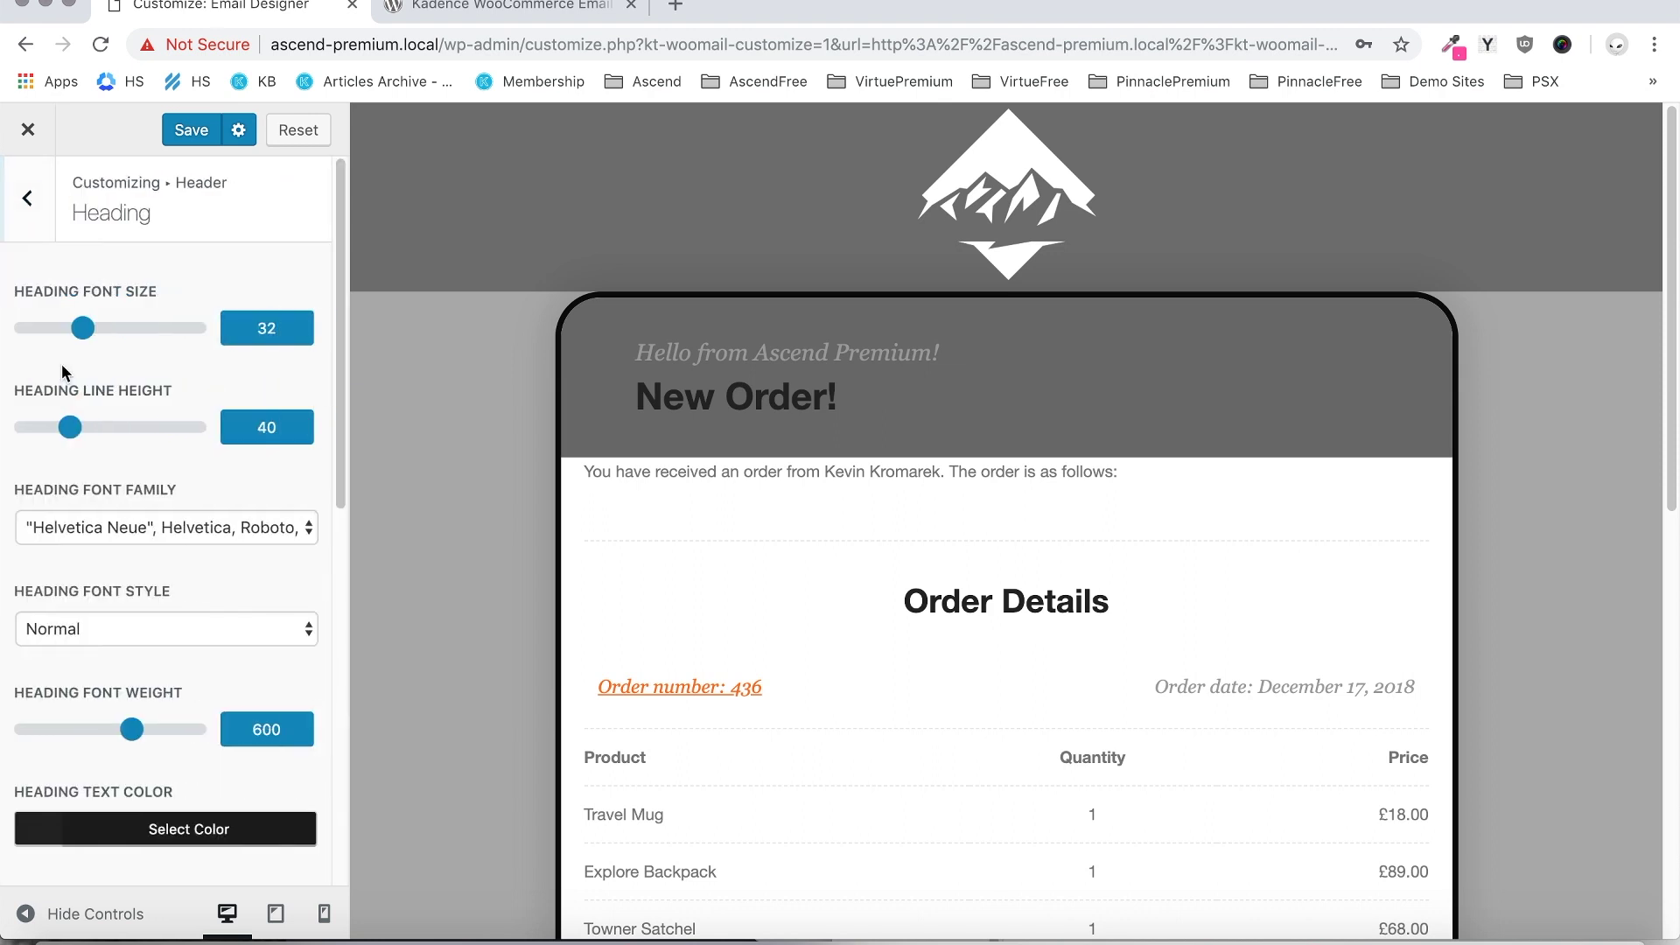
left_click_drag(82, 329, 123, 329)
left_click_drag(71, 427, 98, 427)
left_click(94, 525)
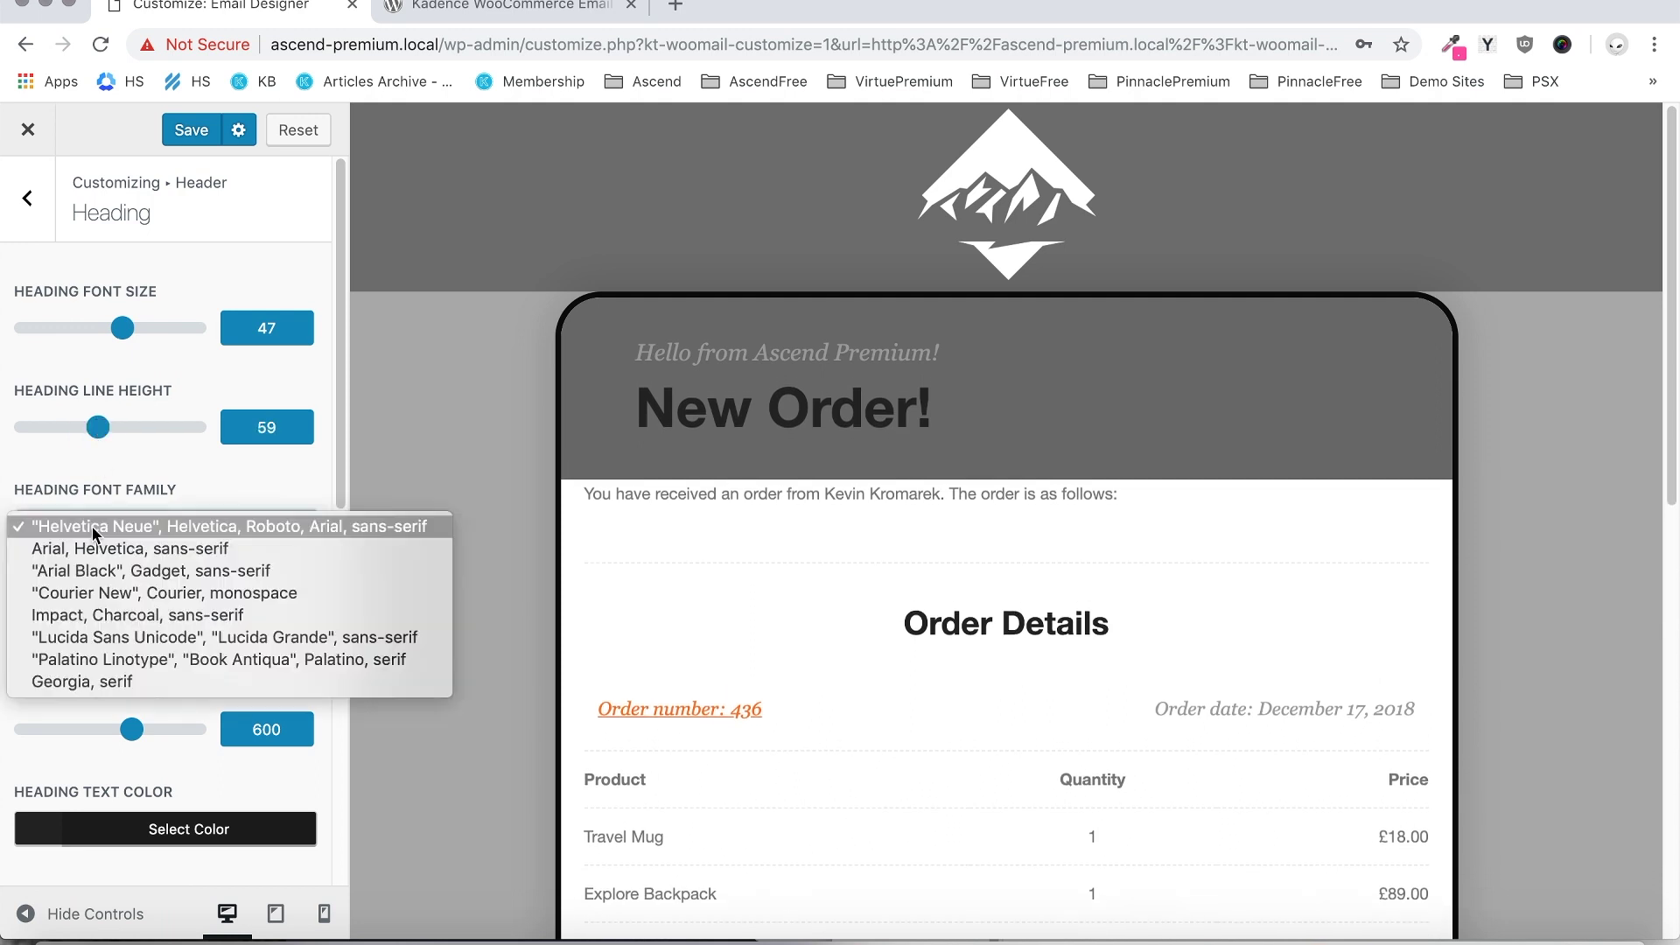
left_click(92, 527)
left_click(75, 630)
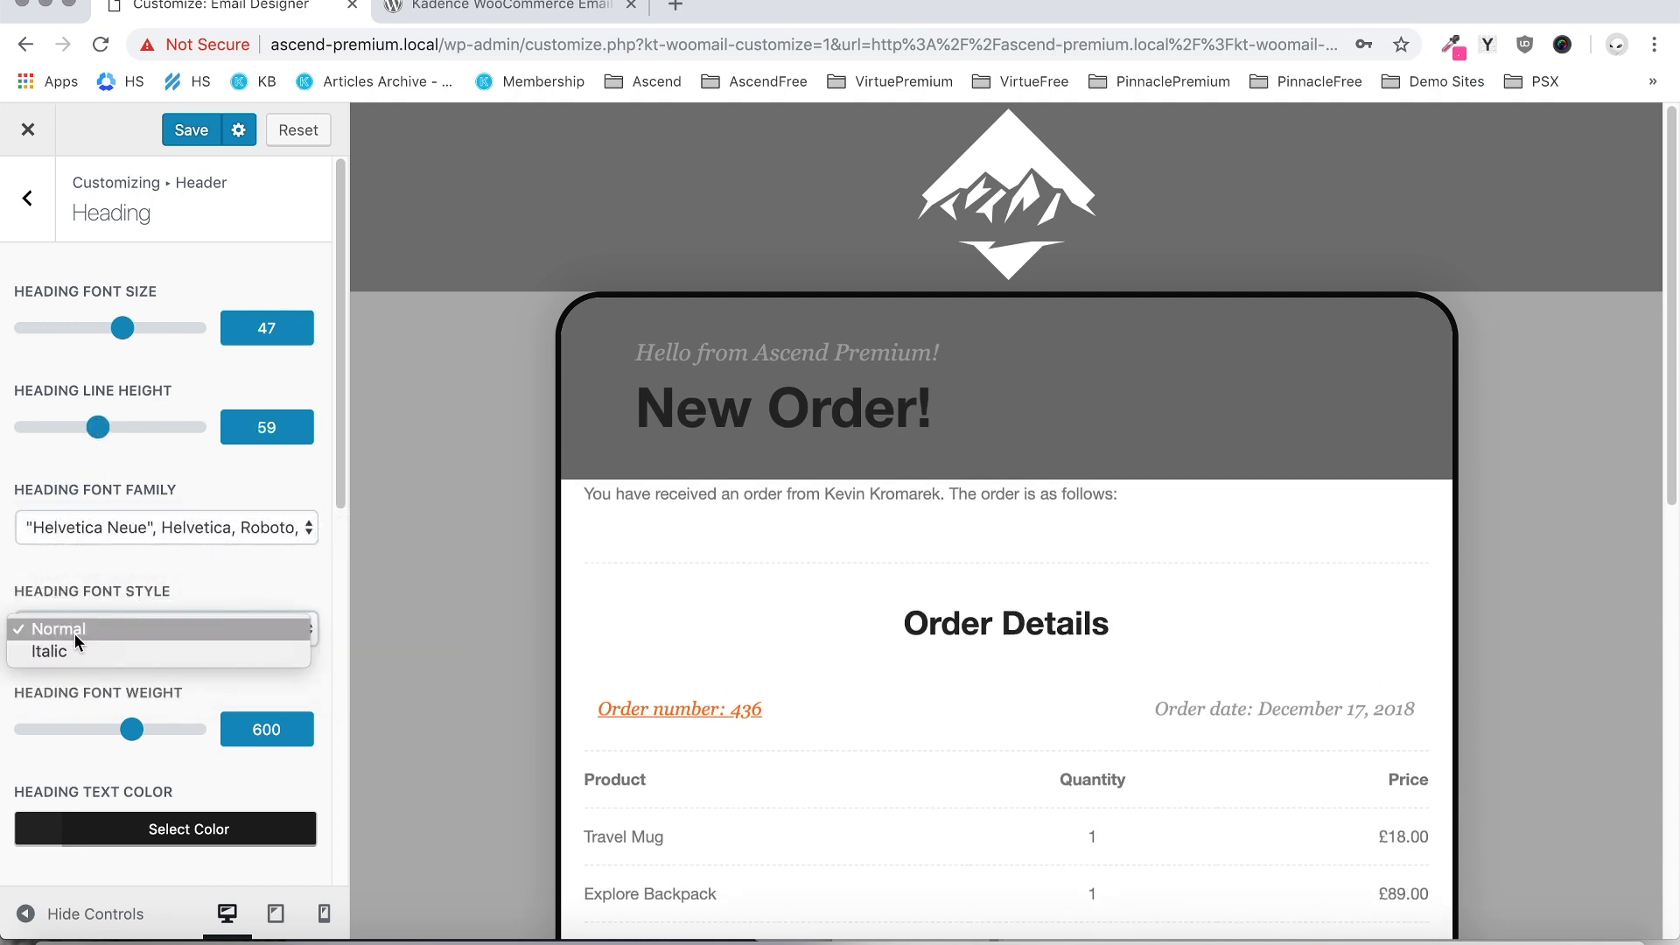
left_click(72, 648)
scroll(72, 647, "down", 2)
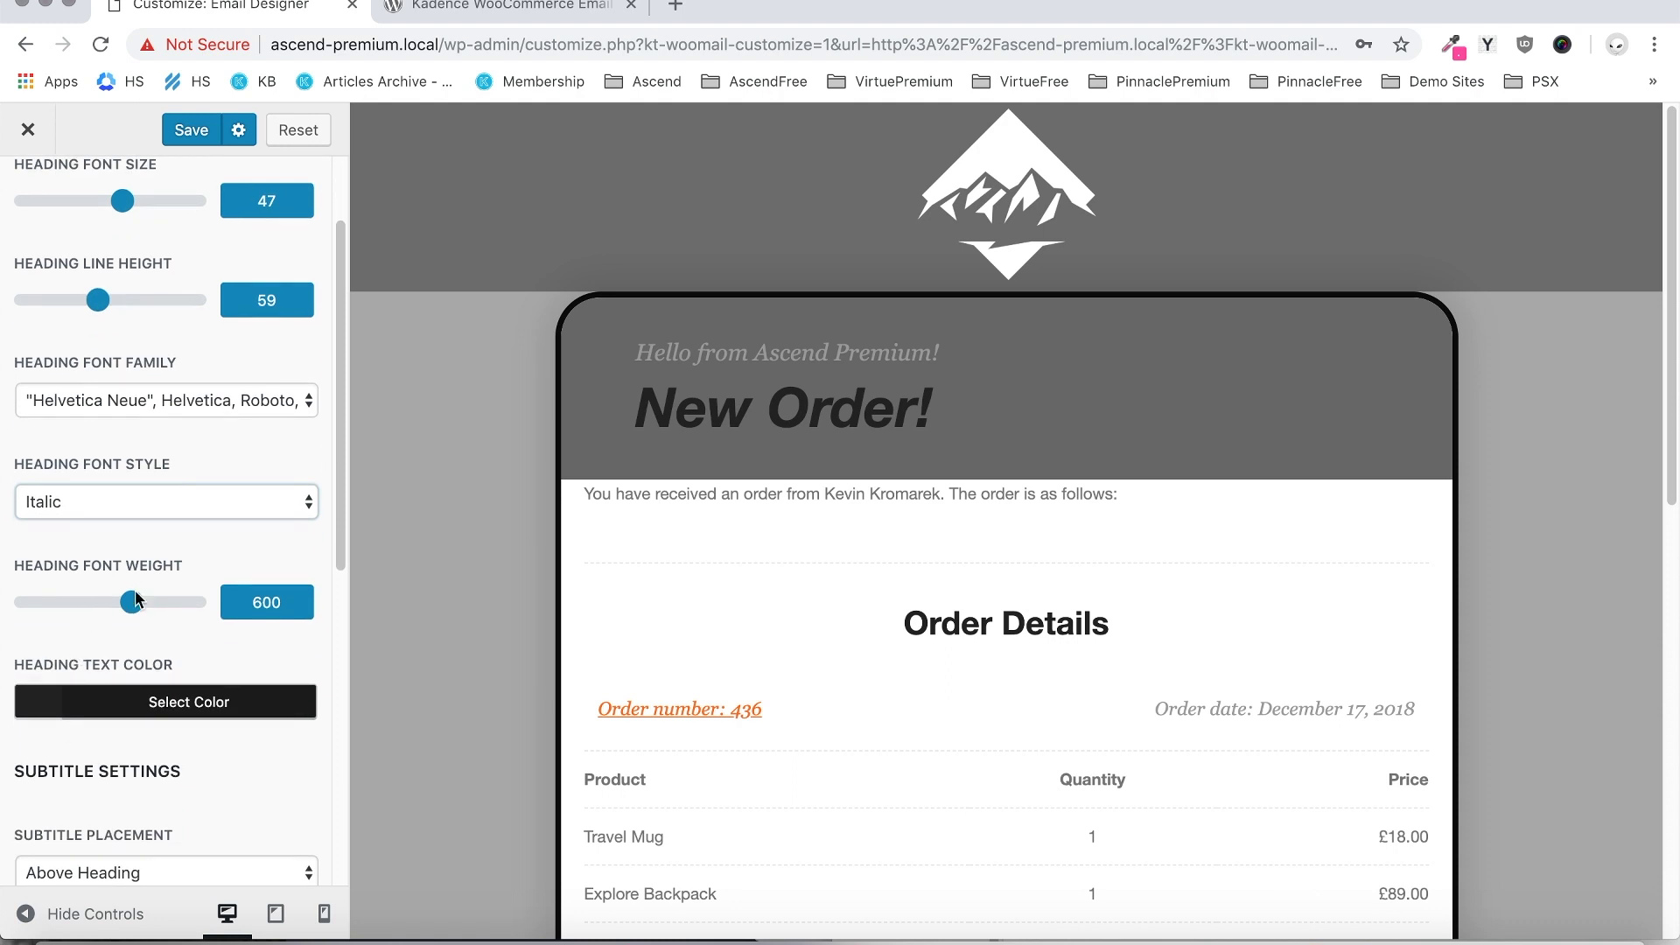
mouse_move(131, 602)
left_mouse_down()
mouse_move(44, 604)
mouse_move(131, 602)
left_mouse_up()
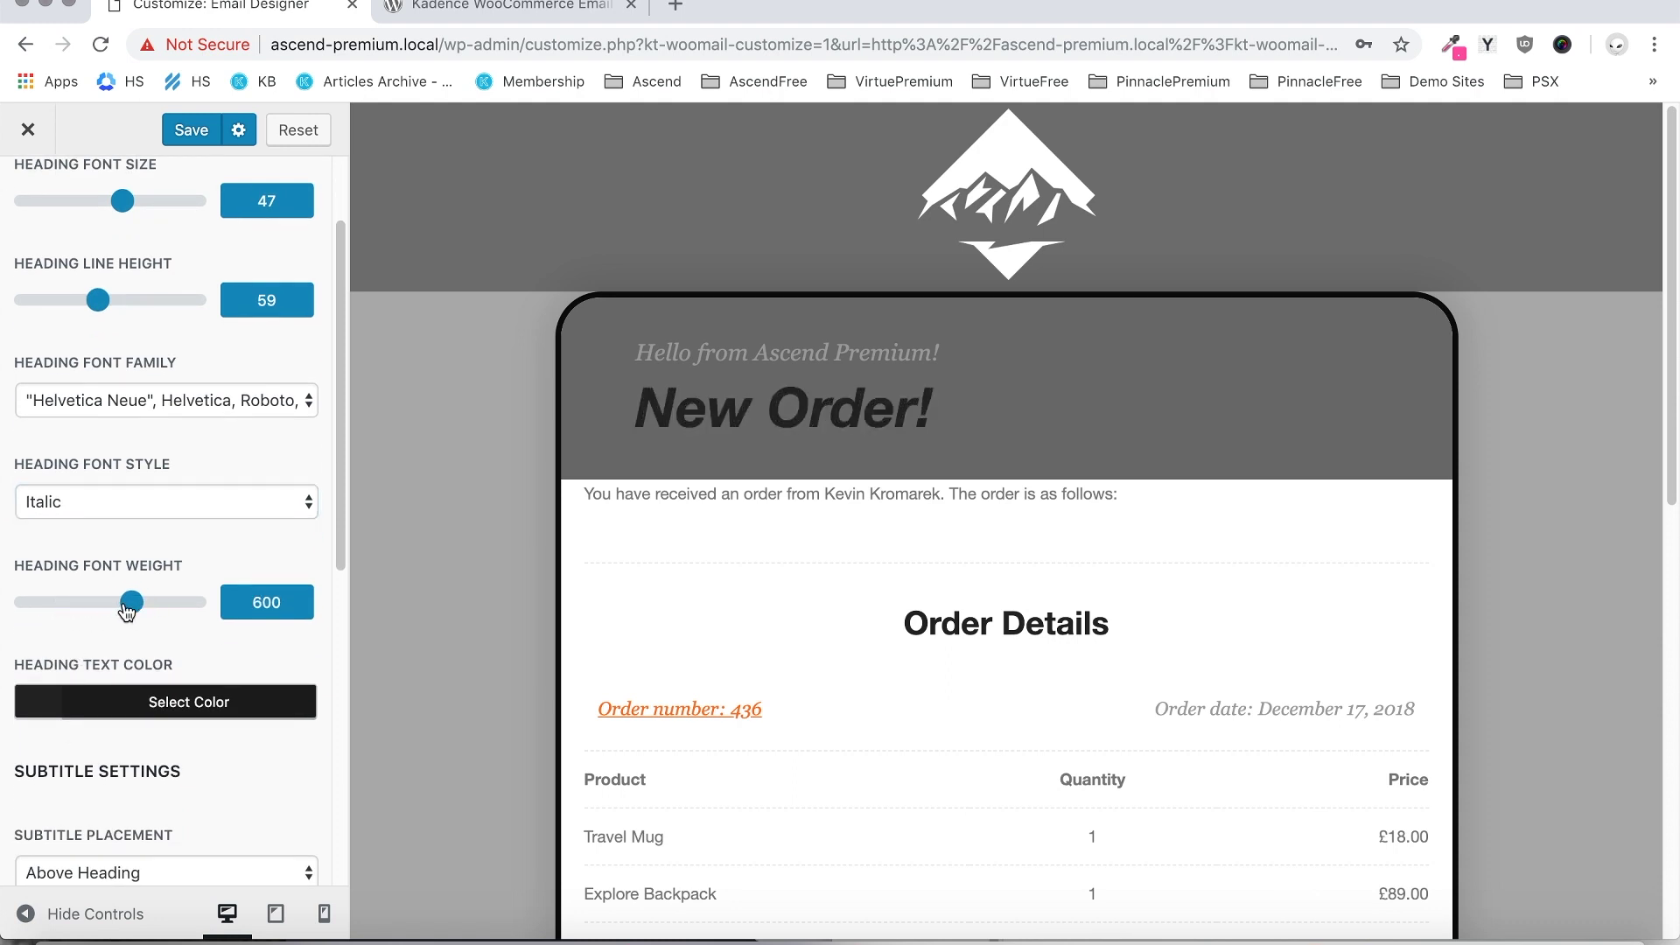
scroll(120, 703, "down", 2)
left_click(57, 600)
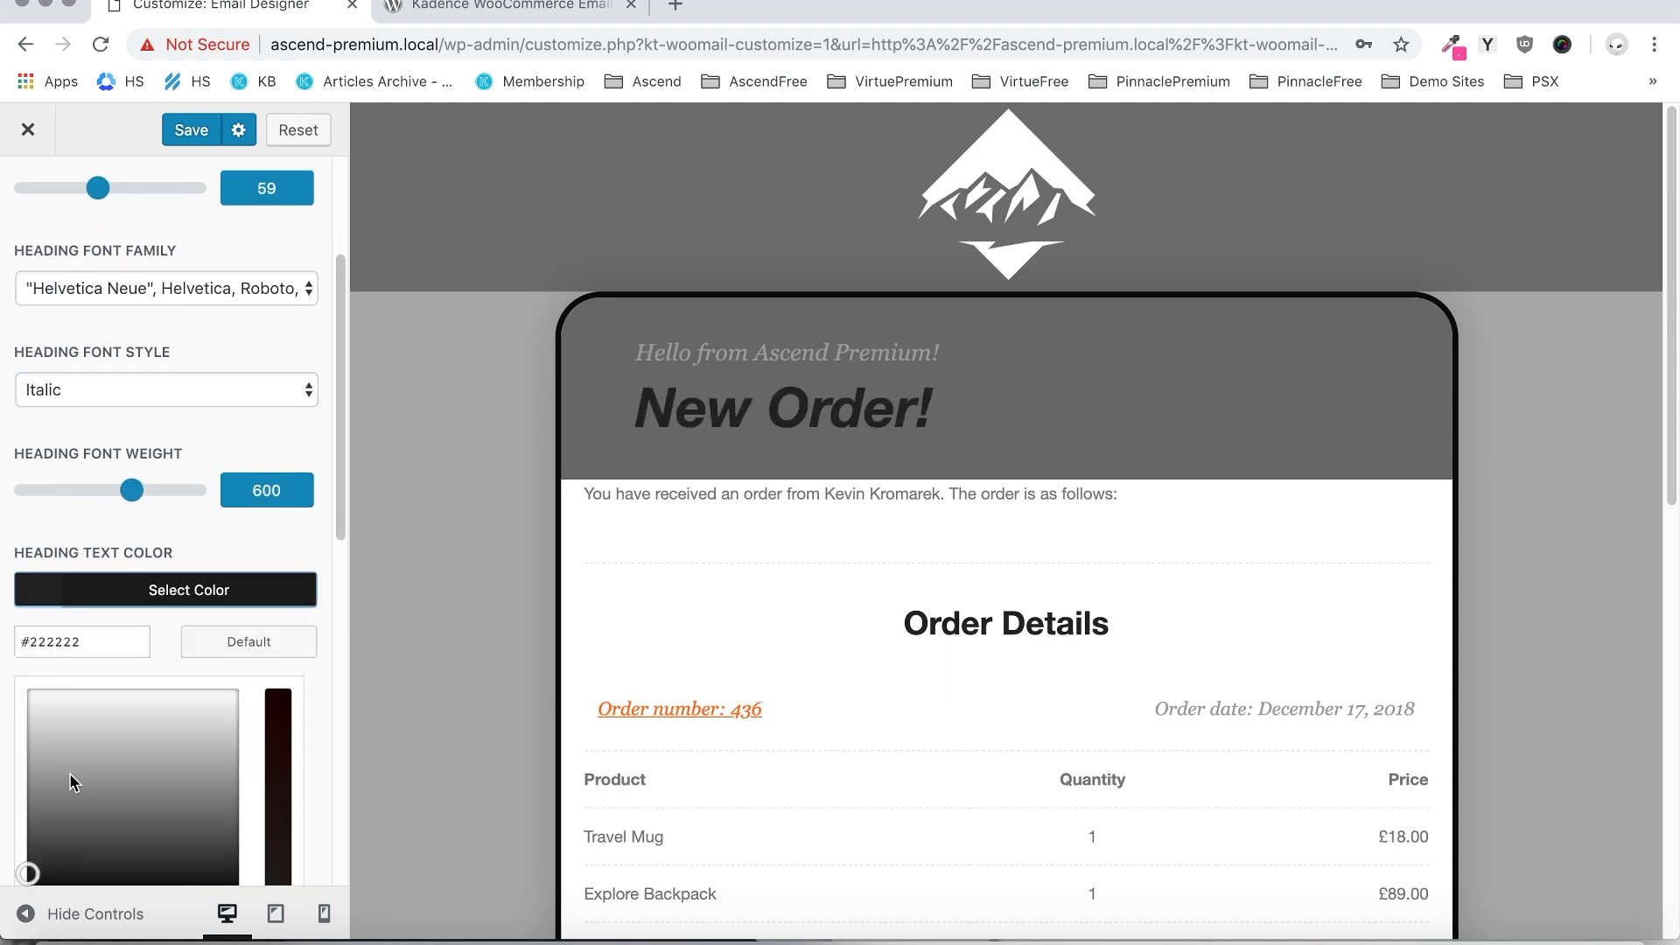
left_click(155, 529)
- Place the subtitle 'Hello from Ascend Premium!' below the heading
scroll(156, 528, "down", 5)
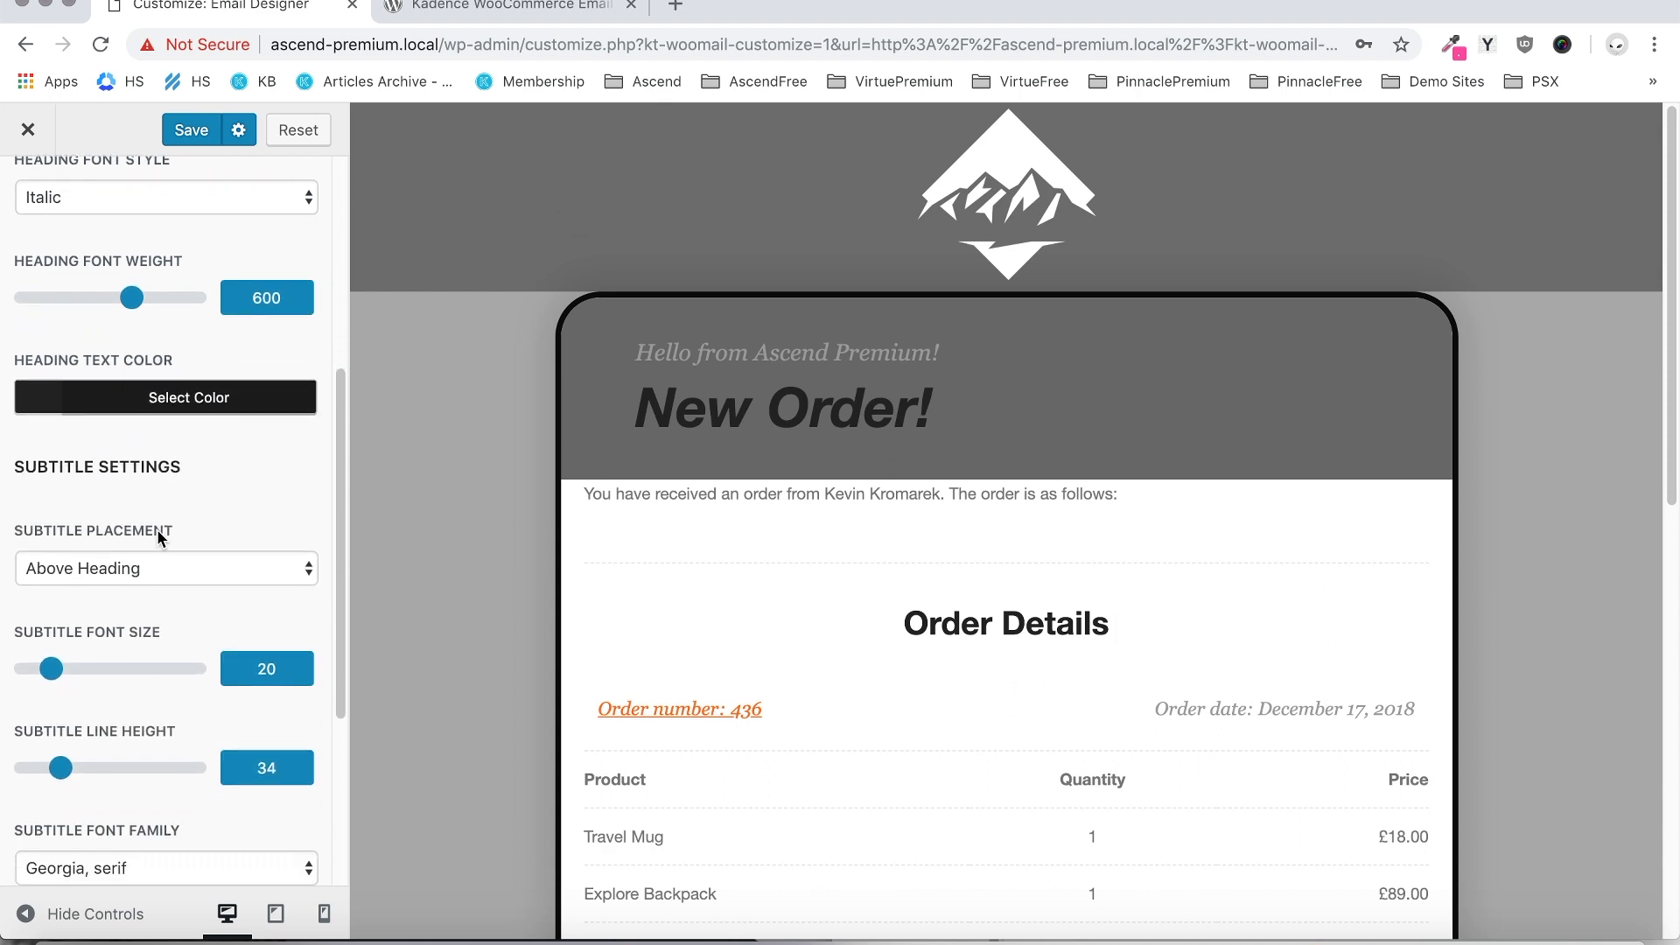
triple_click(699, 357)
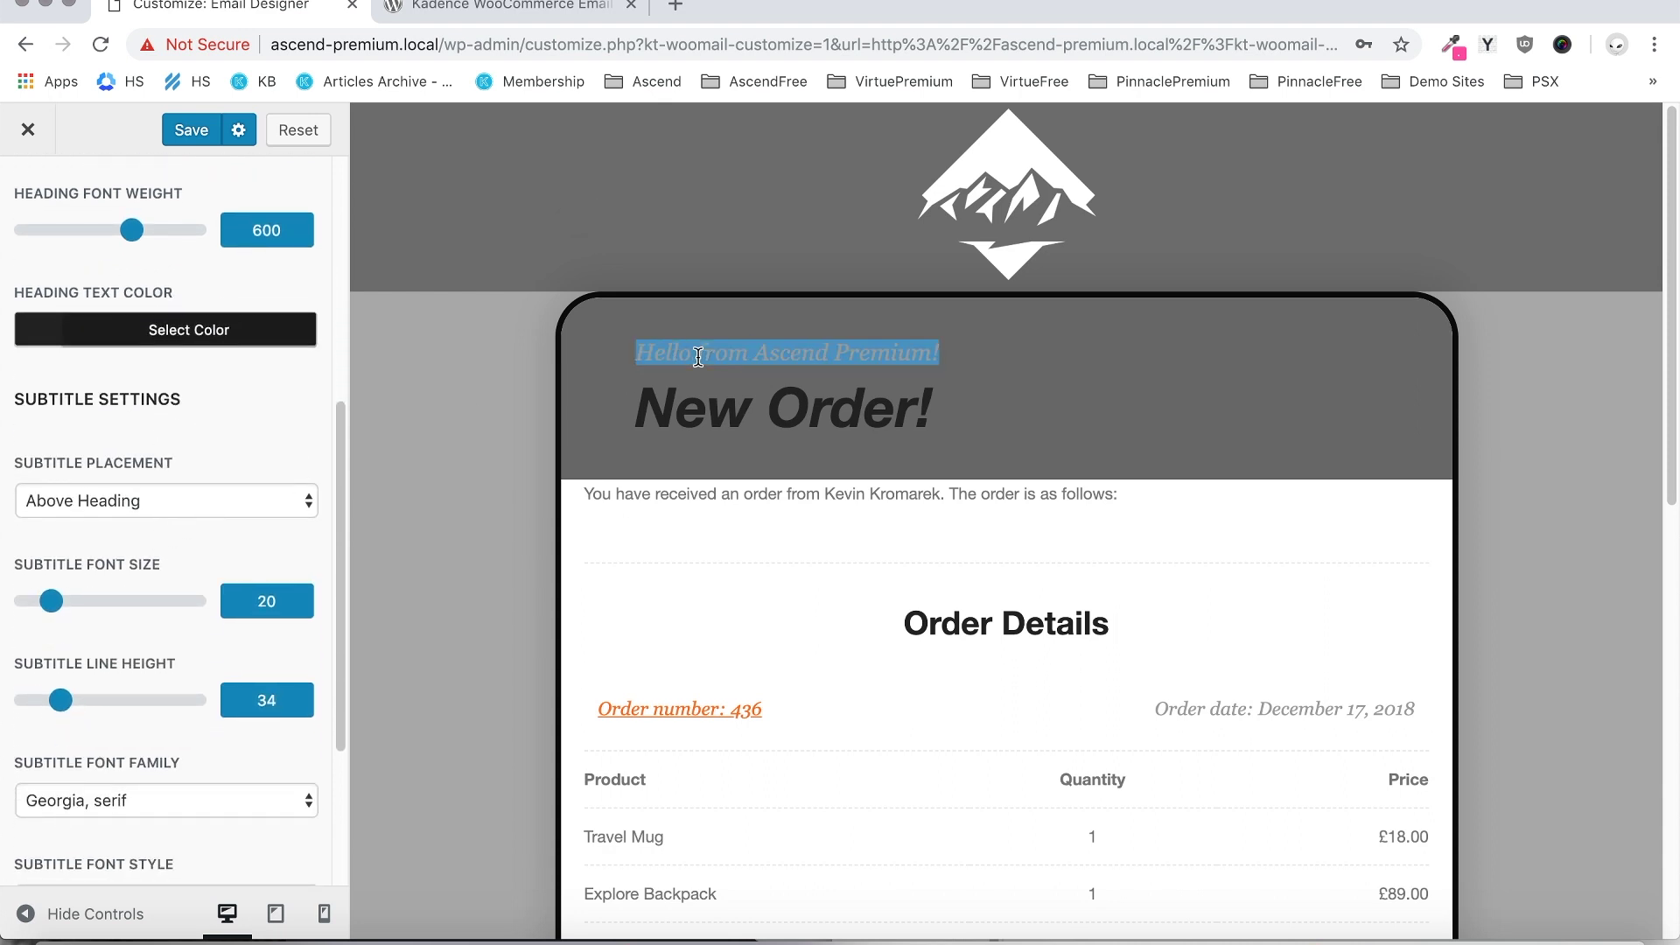
left_click(675, 361)
left_click(183, 494)
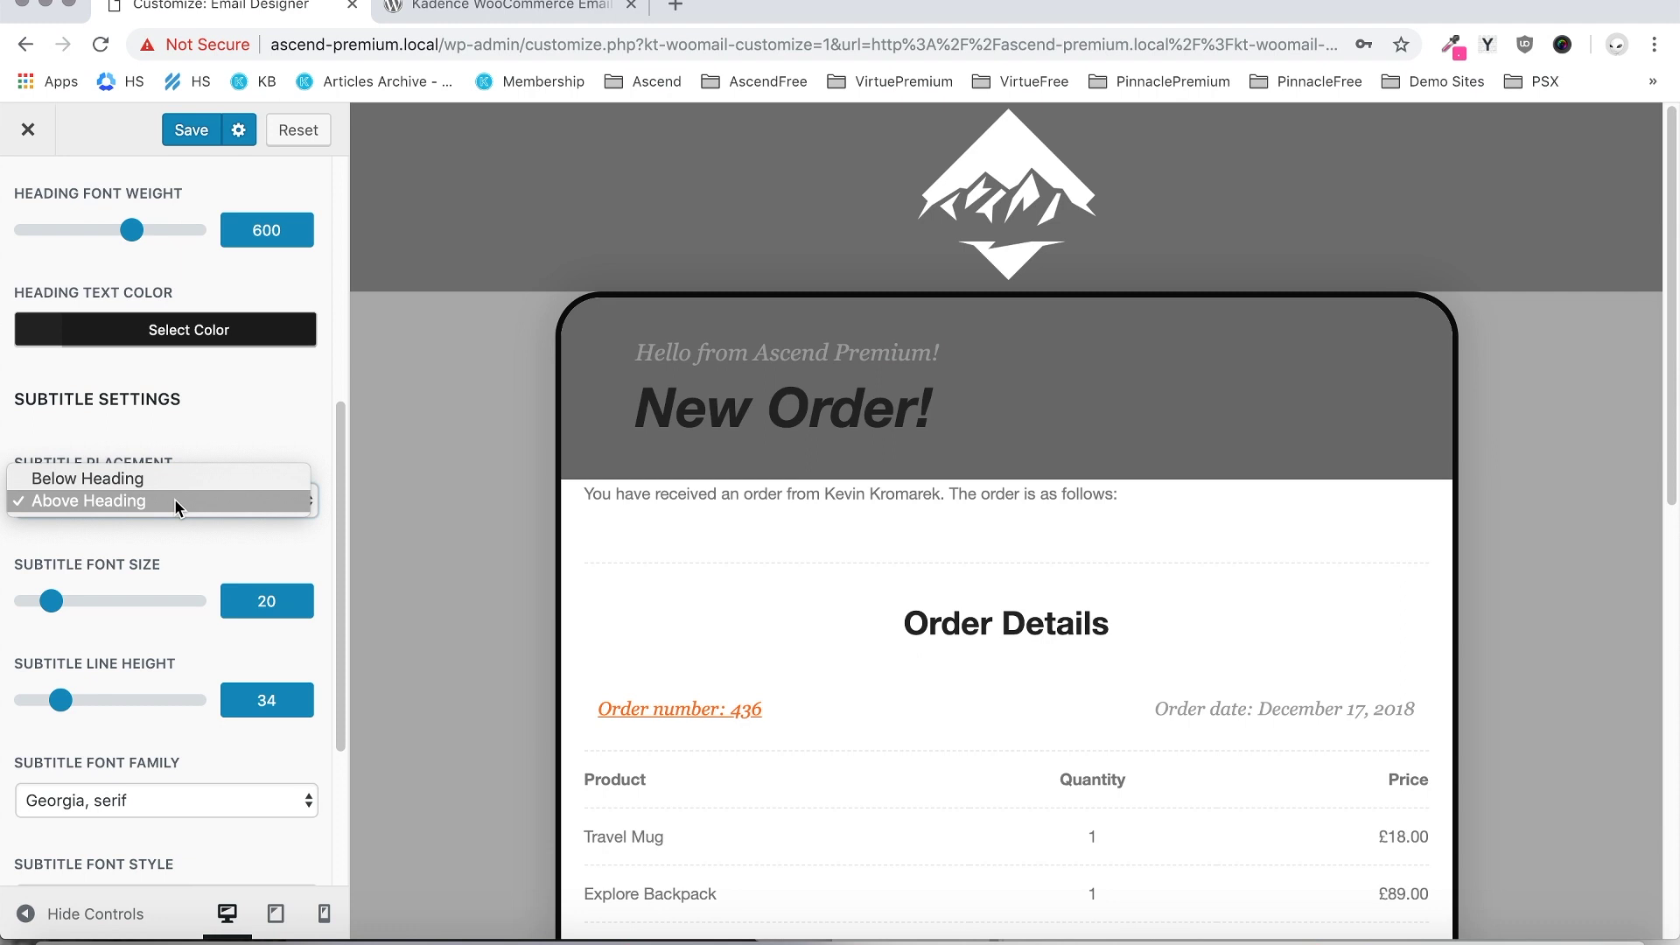
left_click(175, 480)
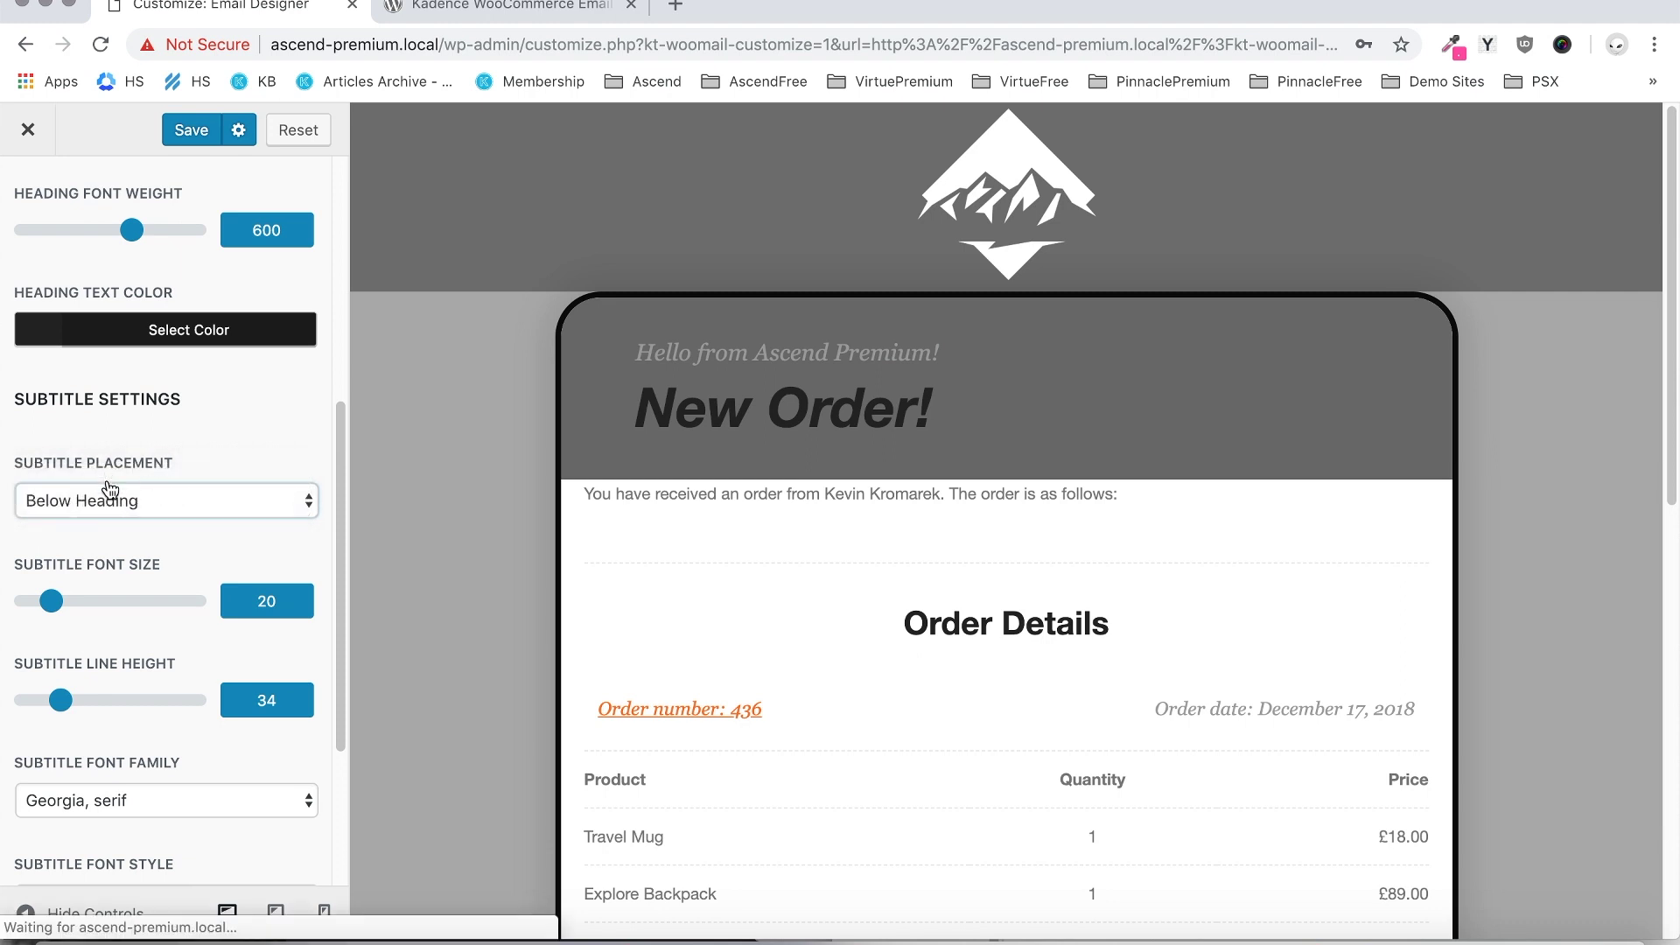
- Style the subtitle in Georgia at size 17 with weight 600
scroll(134, 645, "down", 2)
left_click_drag(51, 520, 61, 585)
scroll(56, 634, "down", 1)
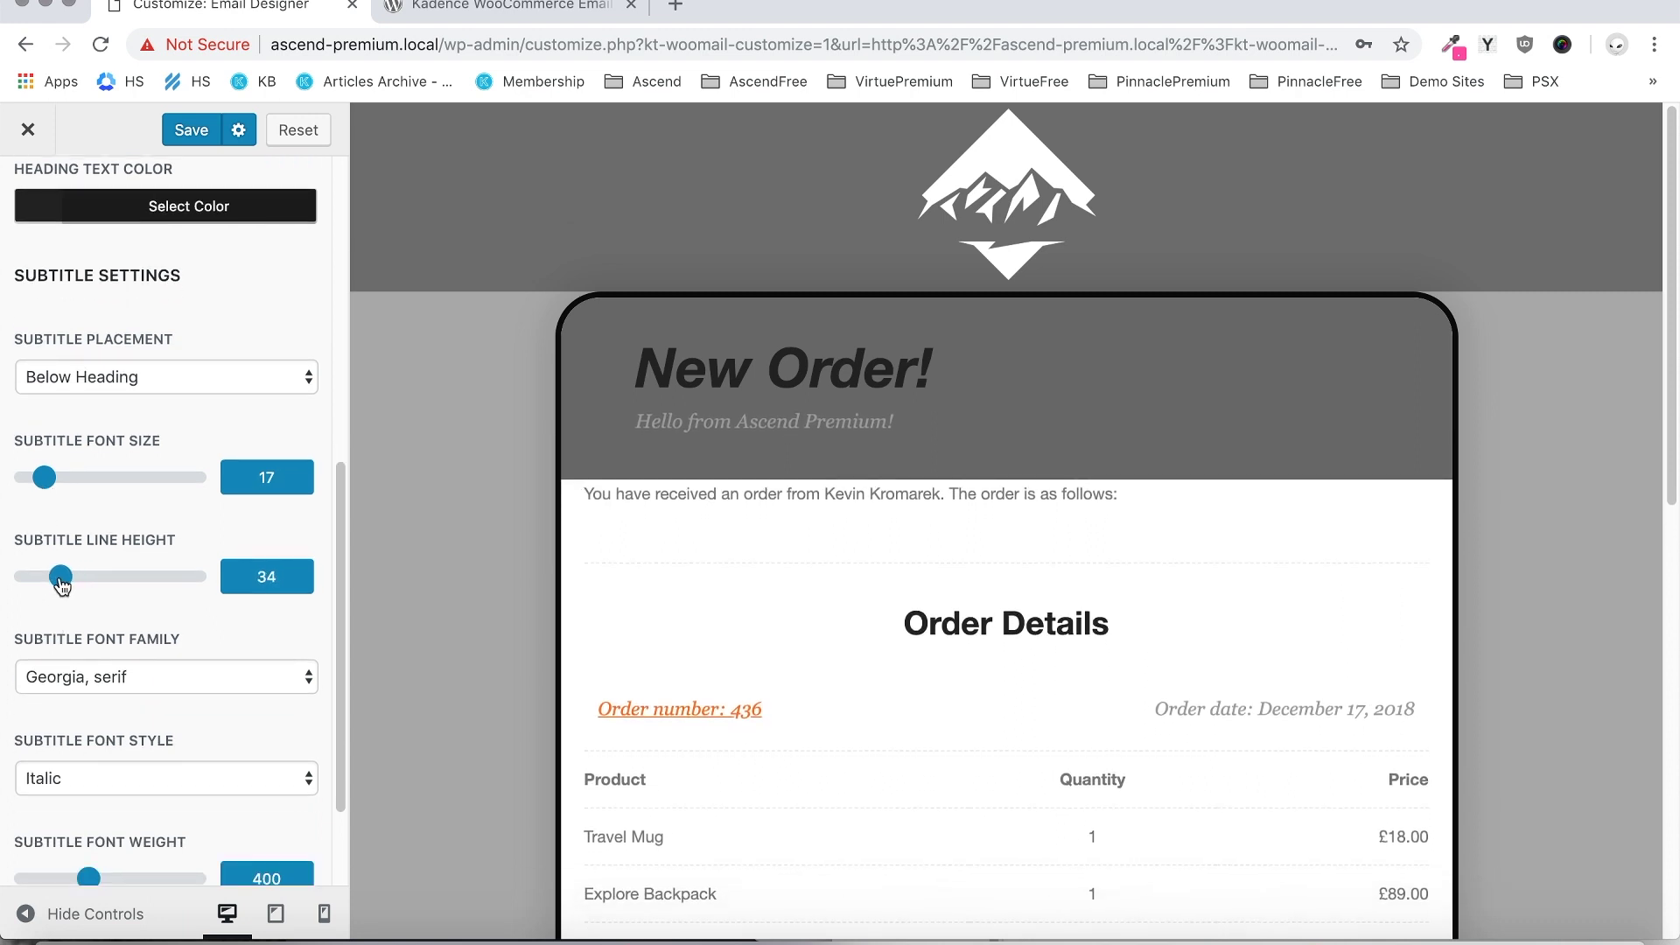
scroll(61, 585, "down", 1)
left_click(80, 621)
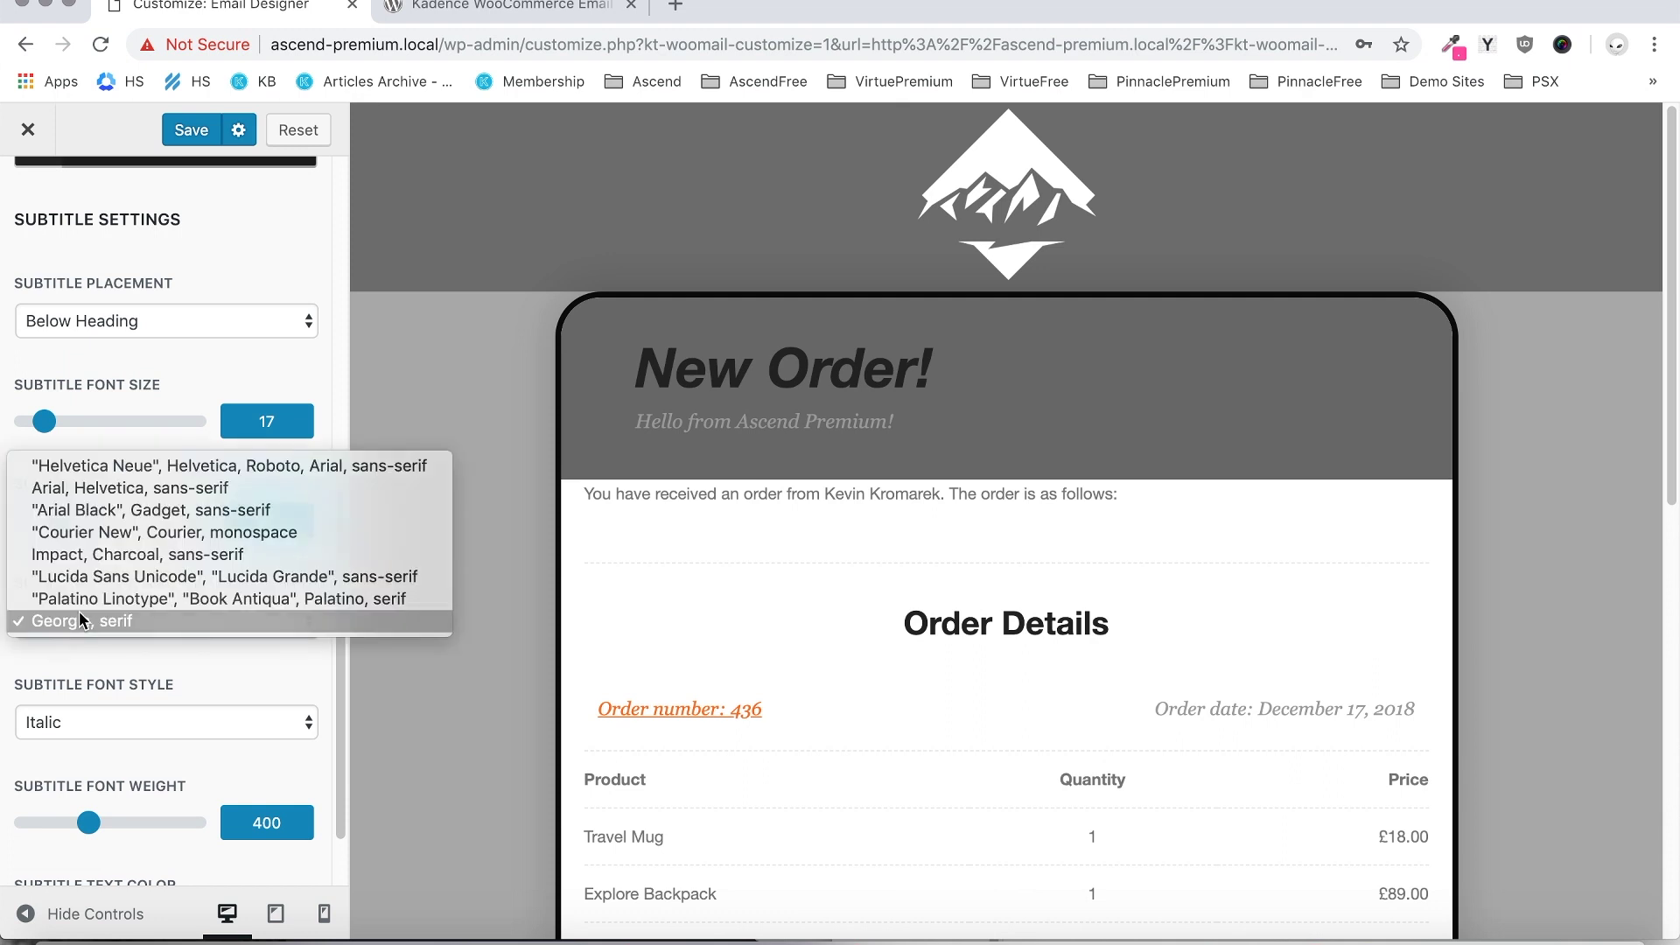
left_click(81, 620)
left_click_drag(88, 823, 131, 822)
scroll(123, 817, "down", 2)
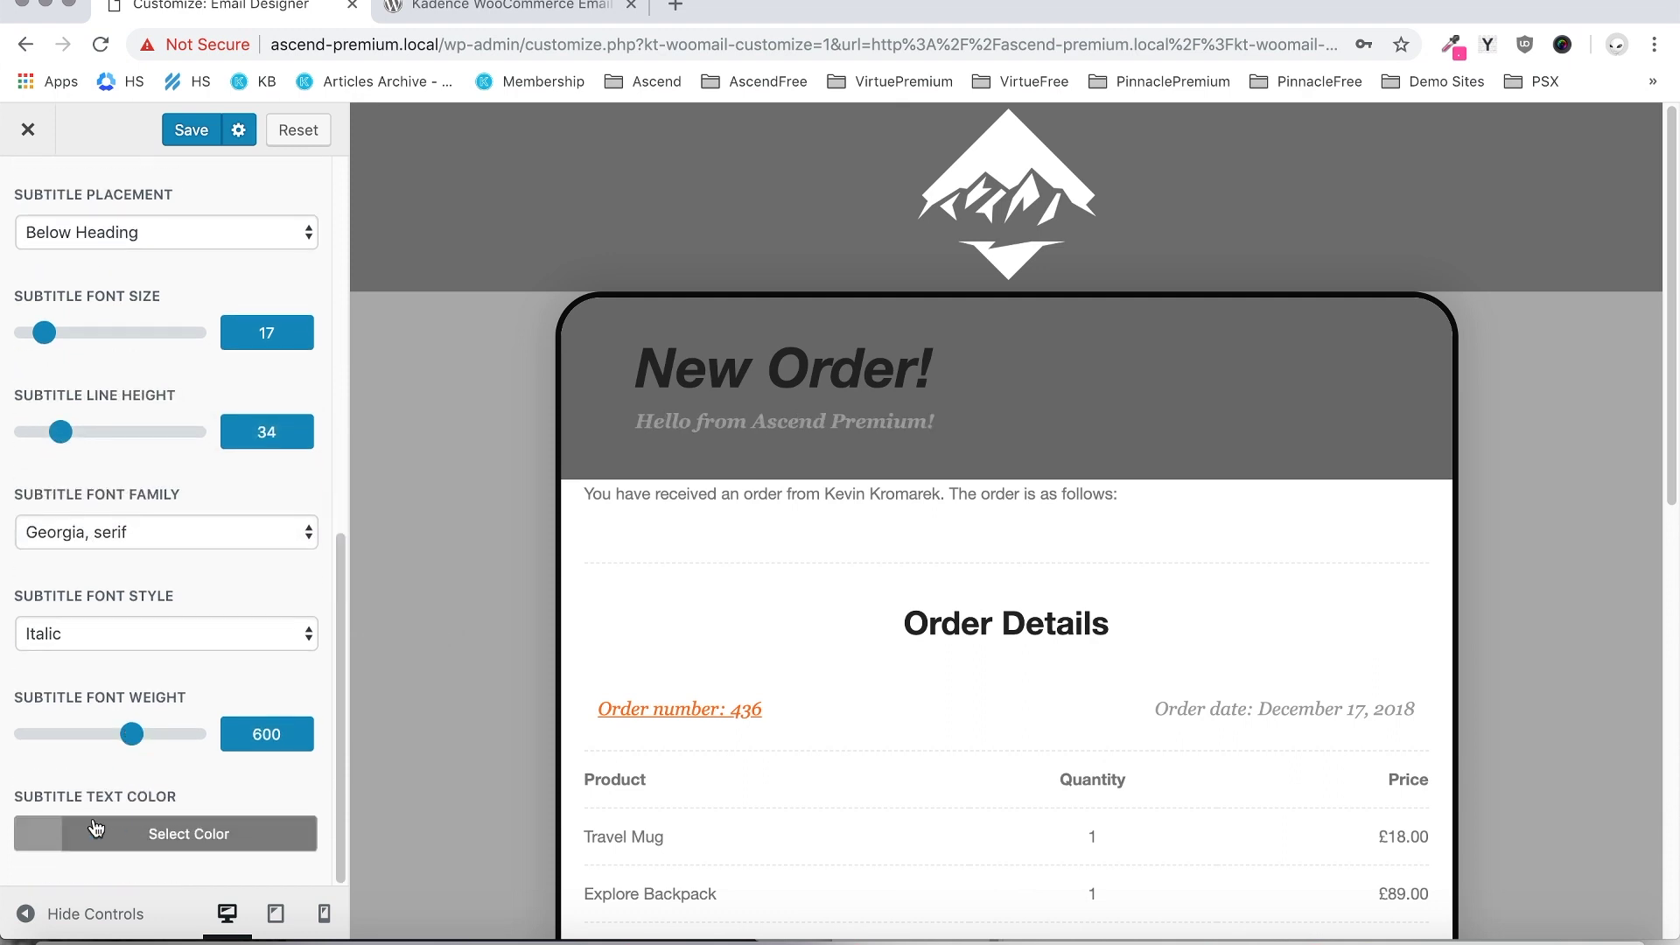
scroll(47, 842, "up", 10)
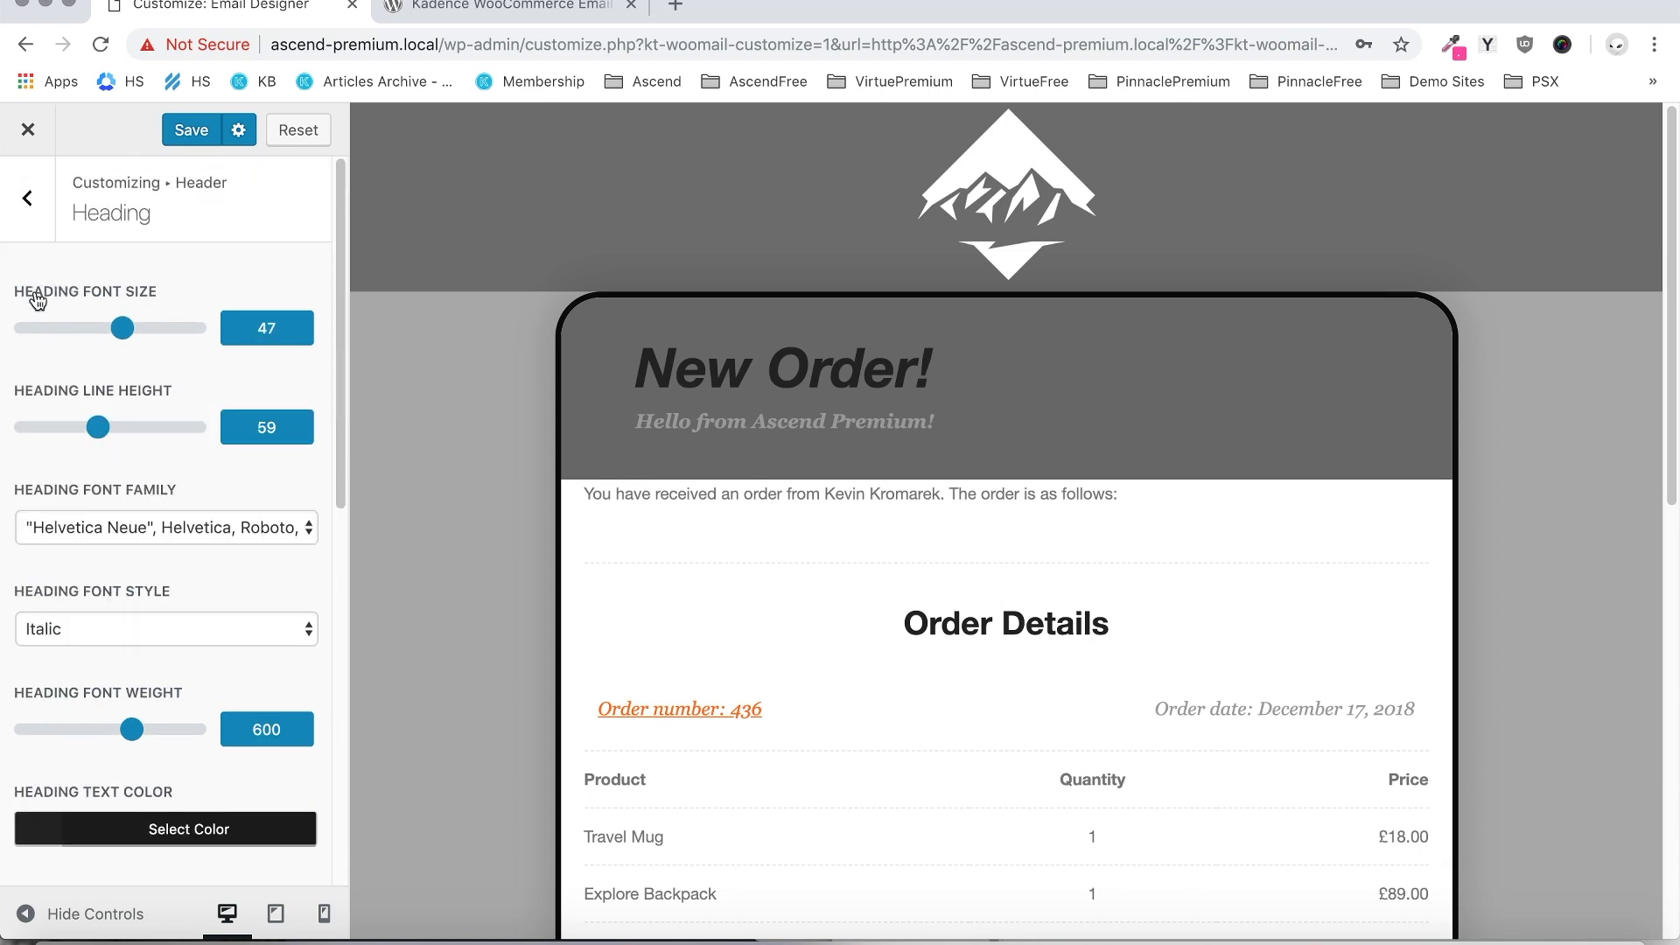
- Go to Content > Content Container and keep its background white
left_click(29, 216)
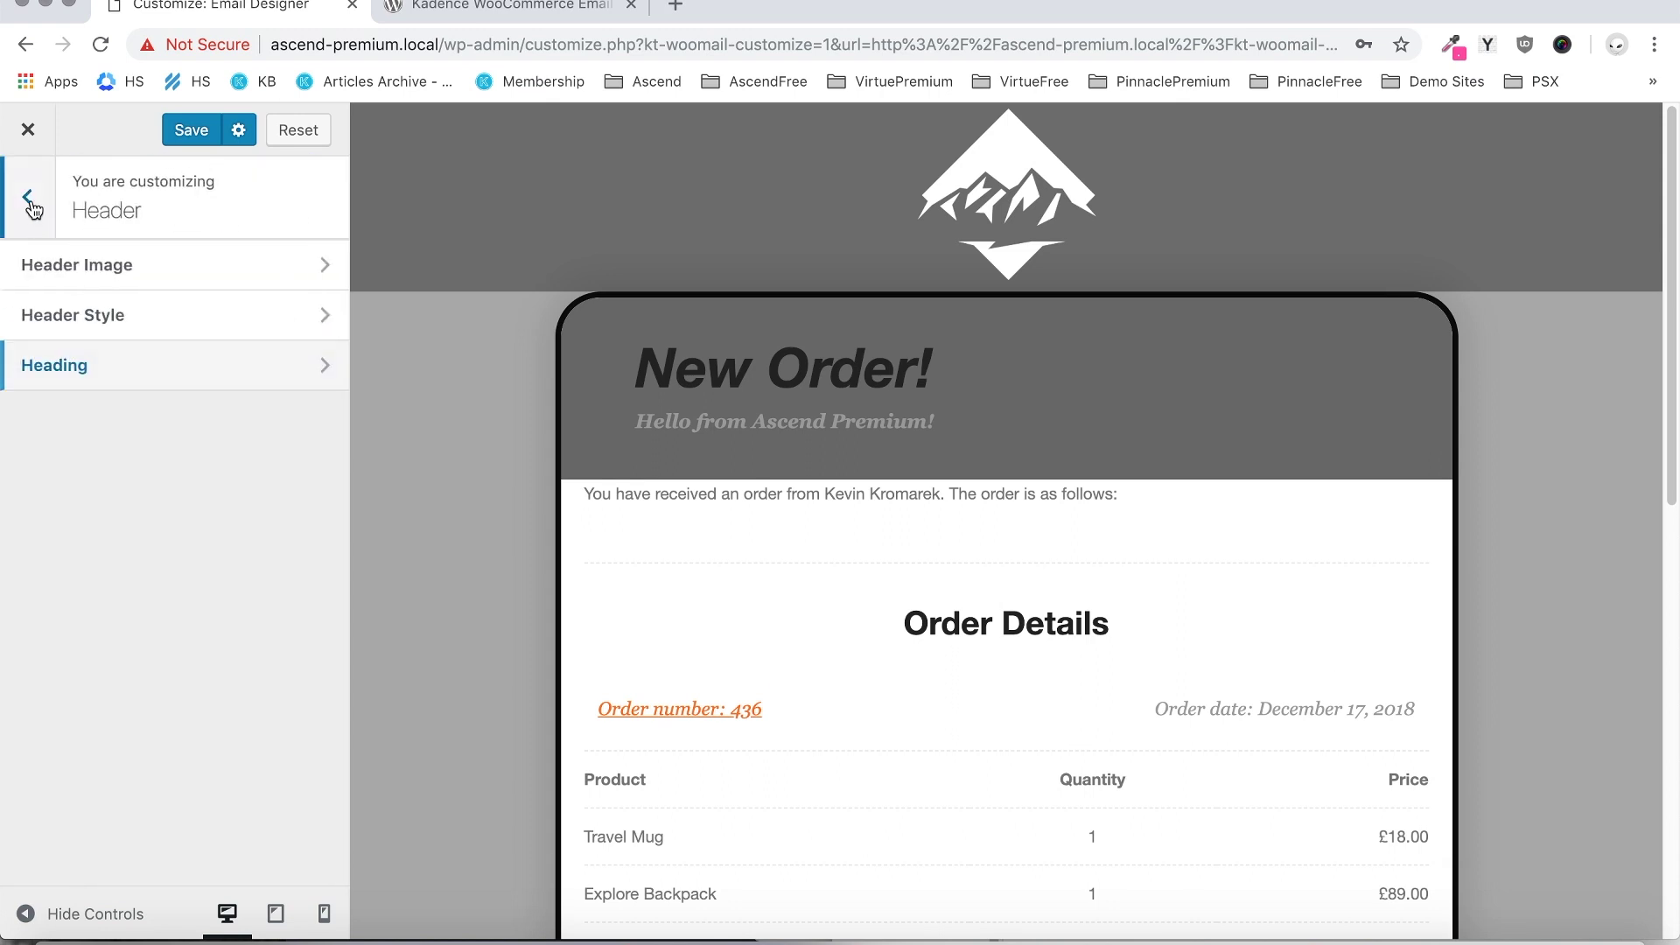
left_click(28, 197)
left_click(95, 474)
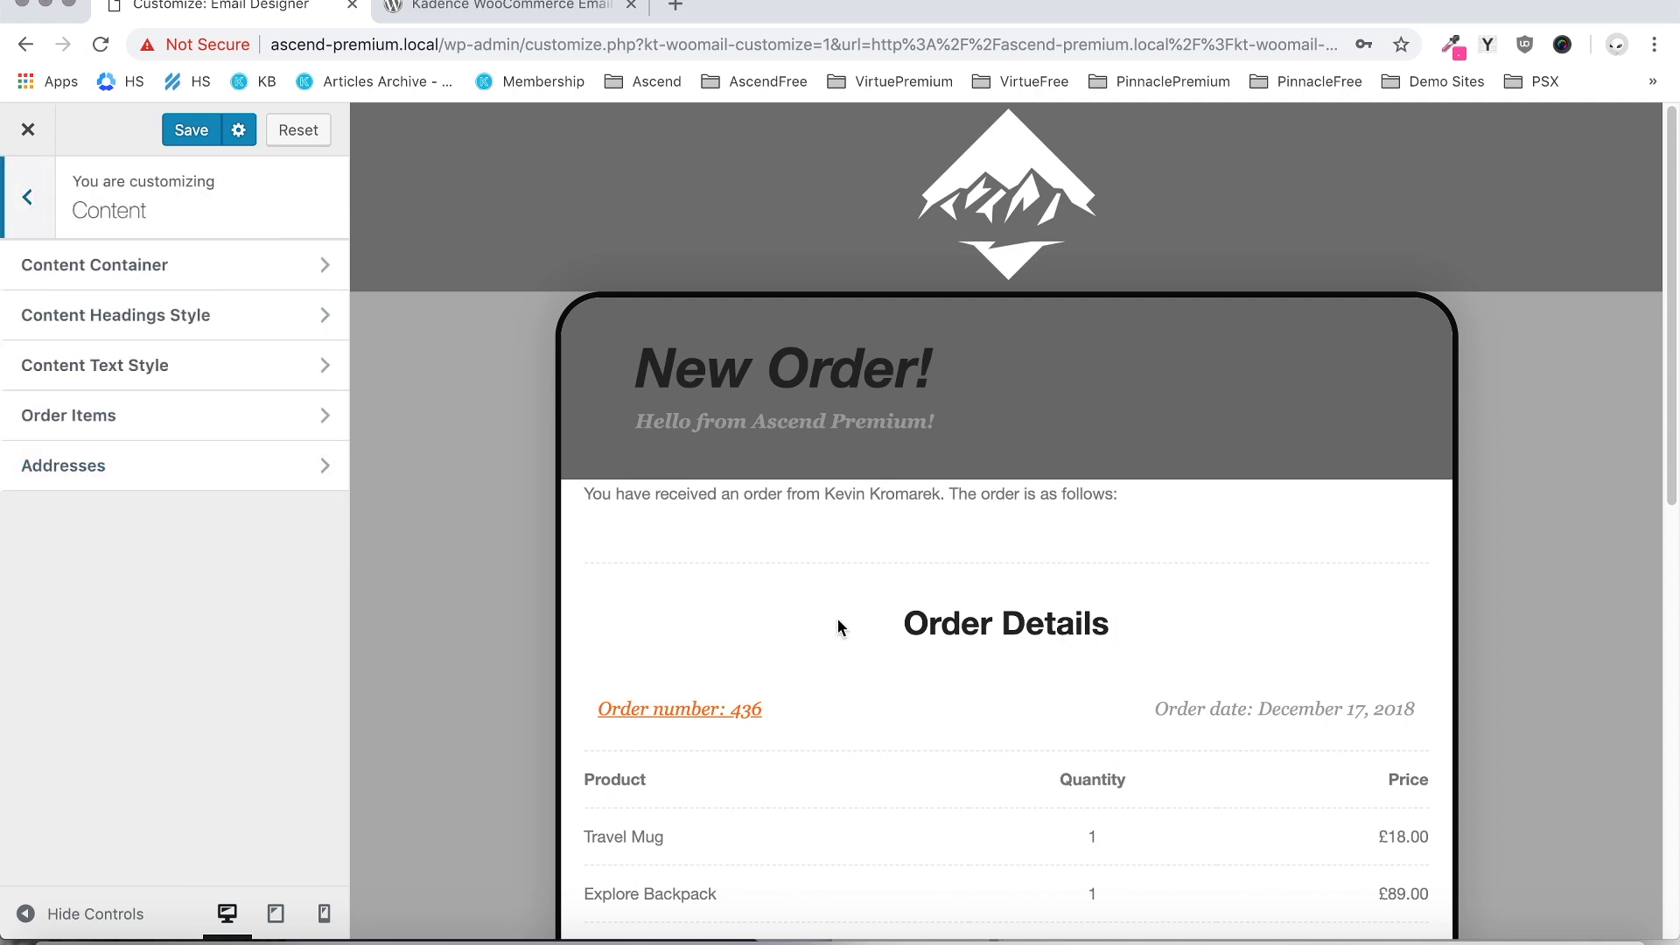
scroll(838, 617, "down", 3)
left_click(230, 268)
left_click(26, 340)
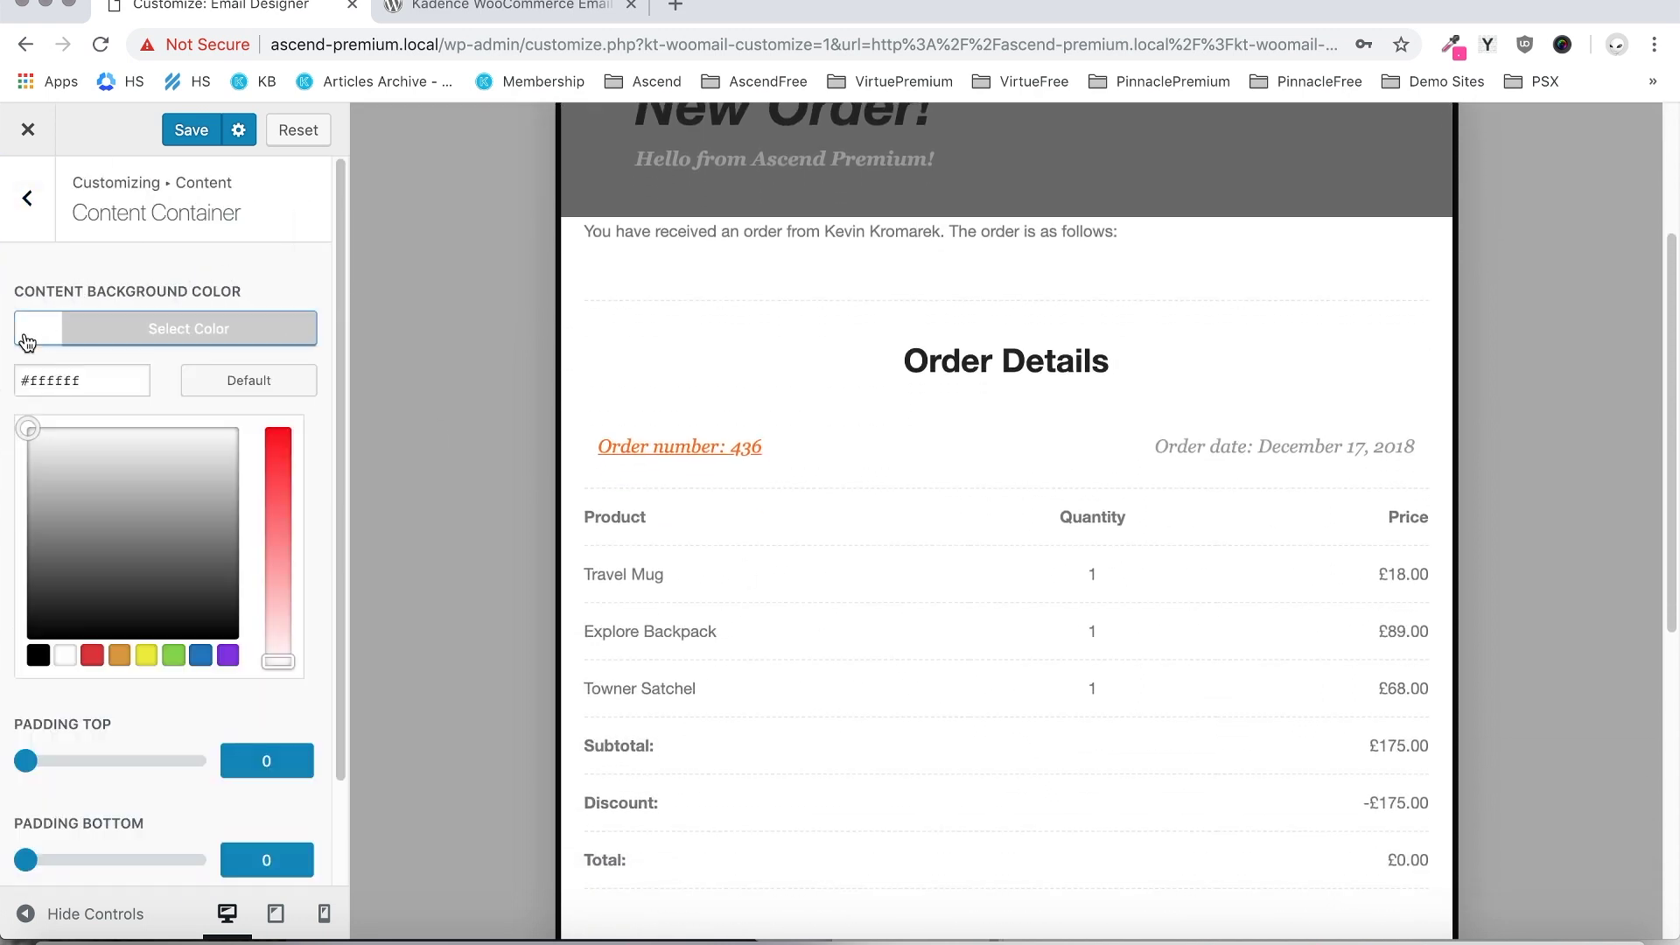
left_click_drag(107, 513, 132, 426)
left_click(218, 270)
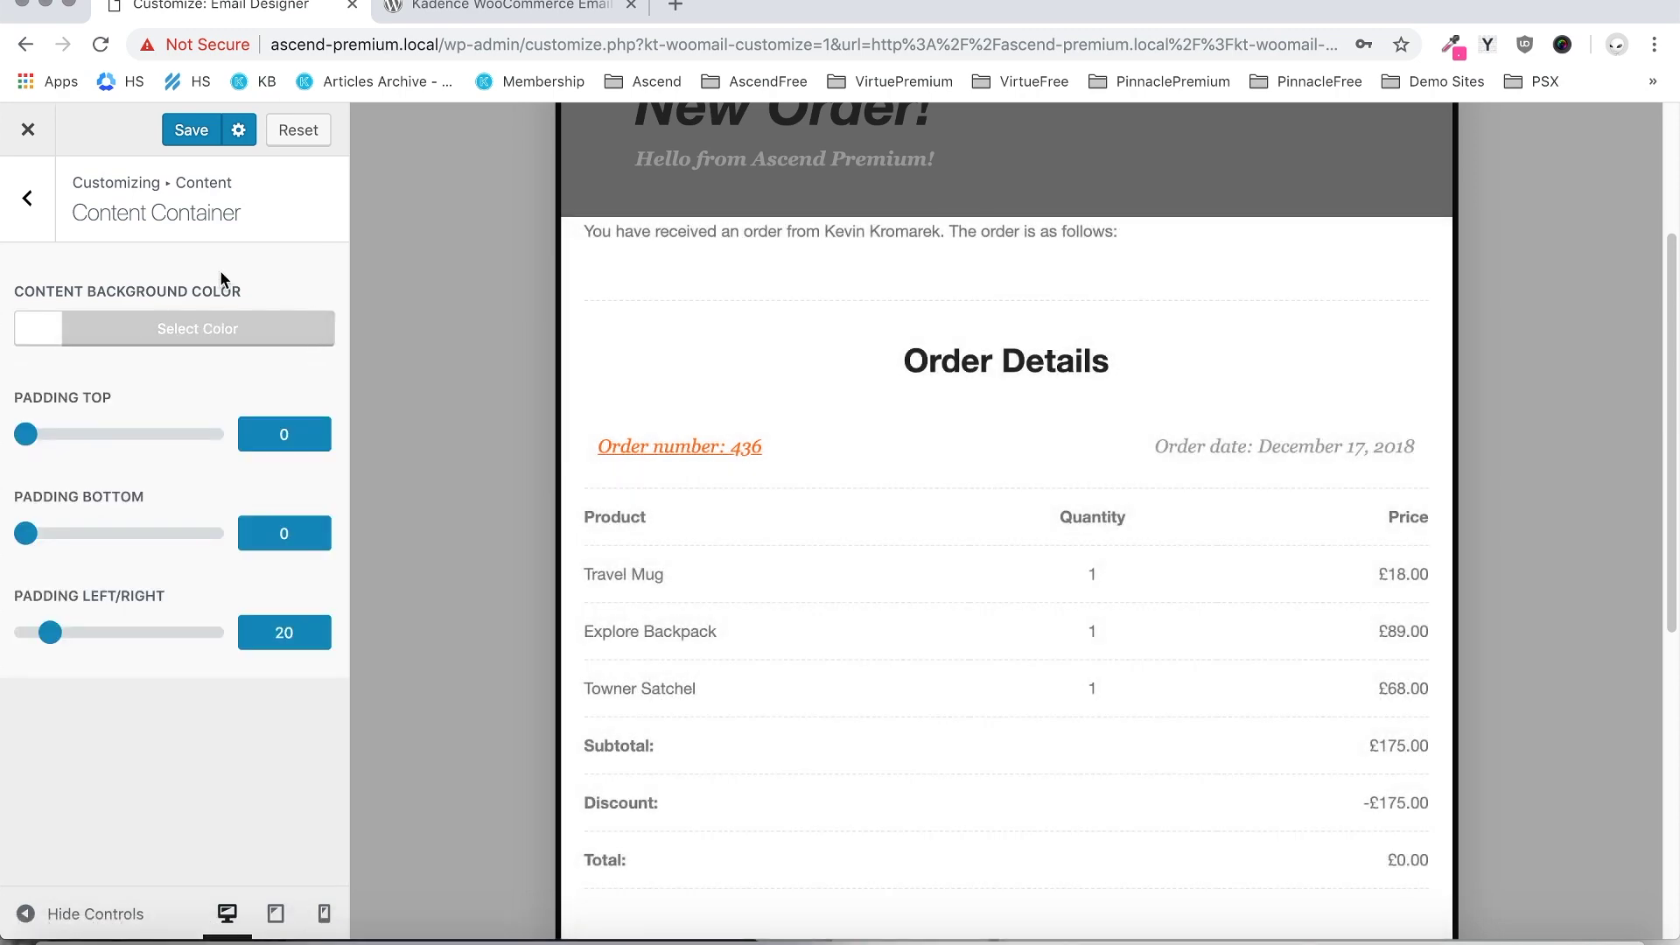
- Set content padding to 50 top, 0 bottom and 63 left/right
left_click_drag(44, 430, 87, 434)
scroll(503, 511, "down", 4)
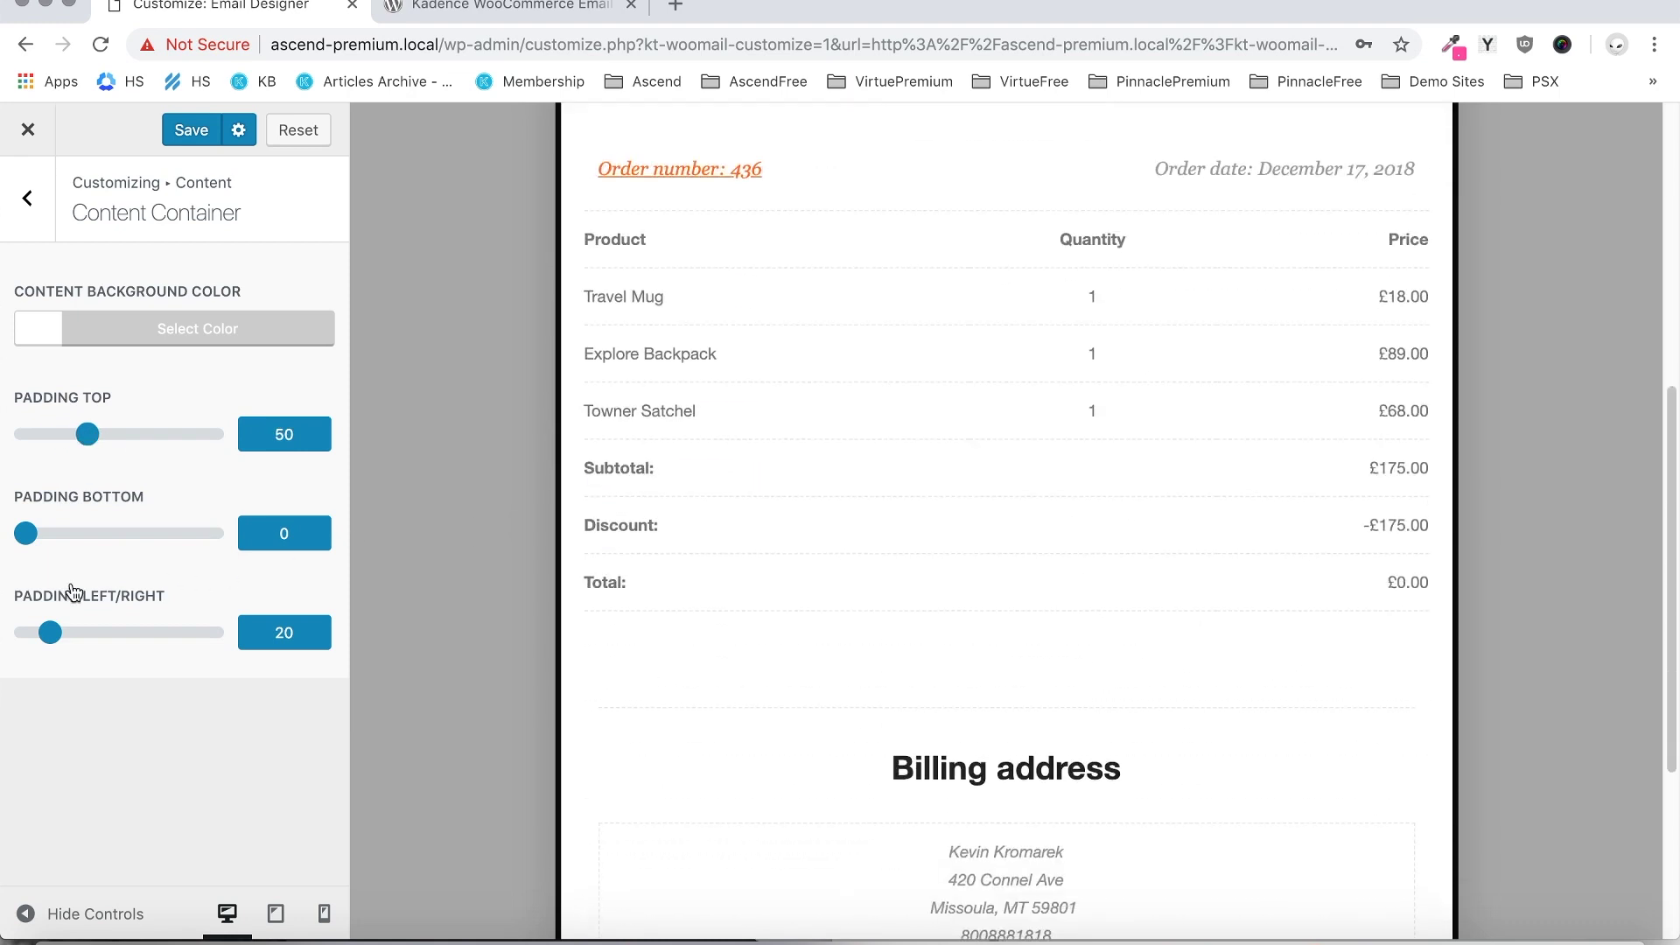
scroll(702, 695, "down", 2)
mouse_move(26, 535)
left_mouse_down()
mouse_move(128, 536)
mouse_move(2, 541)
left_mouse_up()
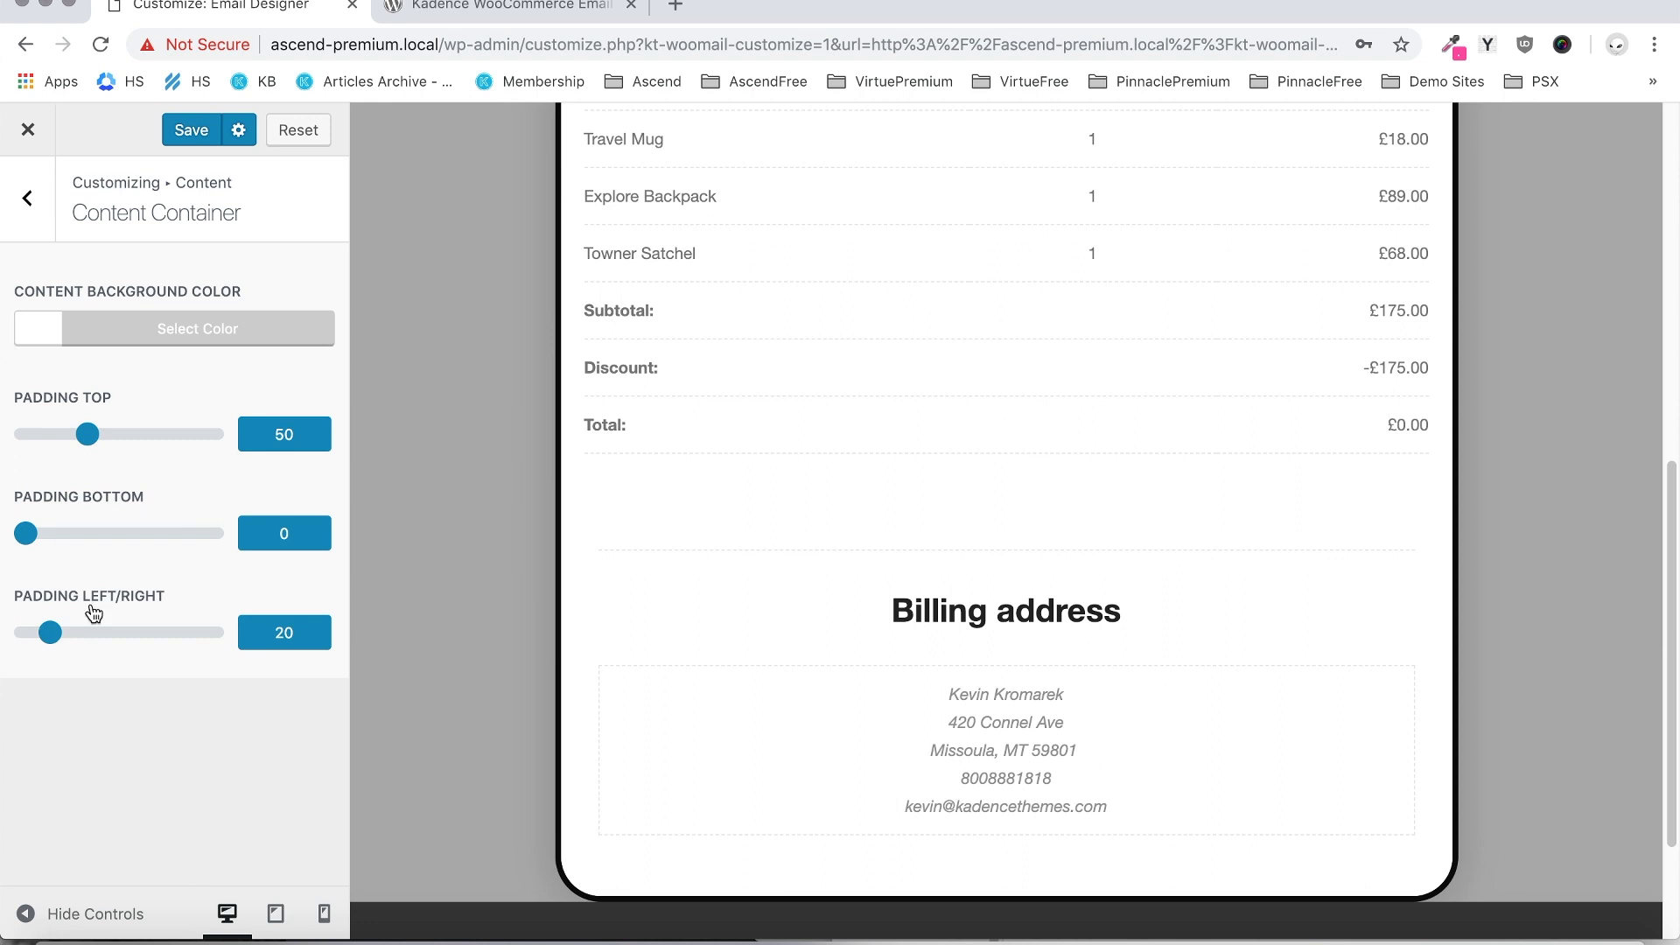
scroll(716, 437, "up", 4)
left_click_drag(56, 636, 106, 643)
- In Content Headings Style, enlarge the Order Details heading to 38 with line height 10
left_click(28, 198)
left_click(44, 326)
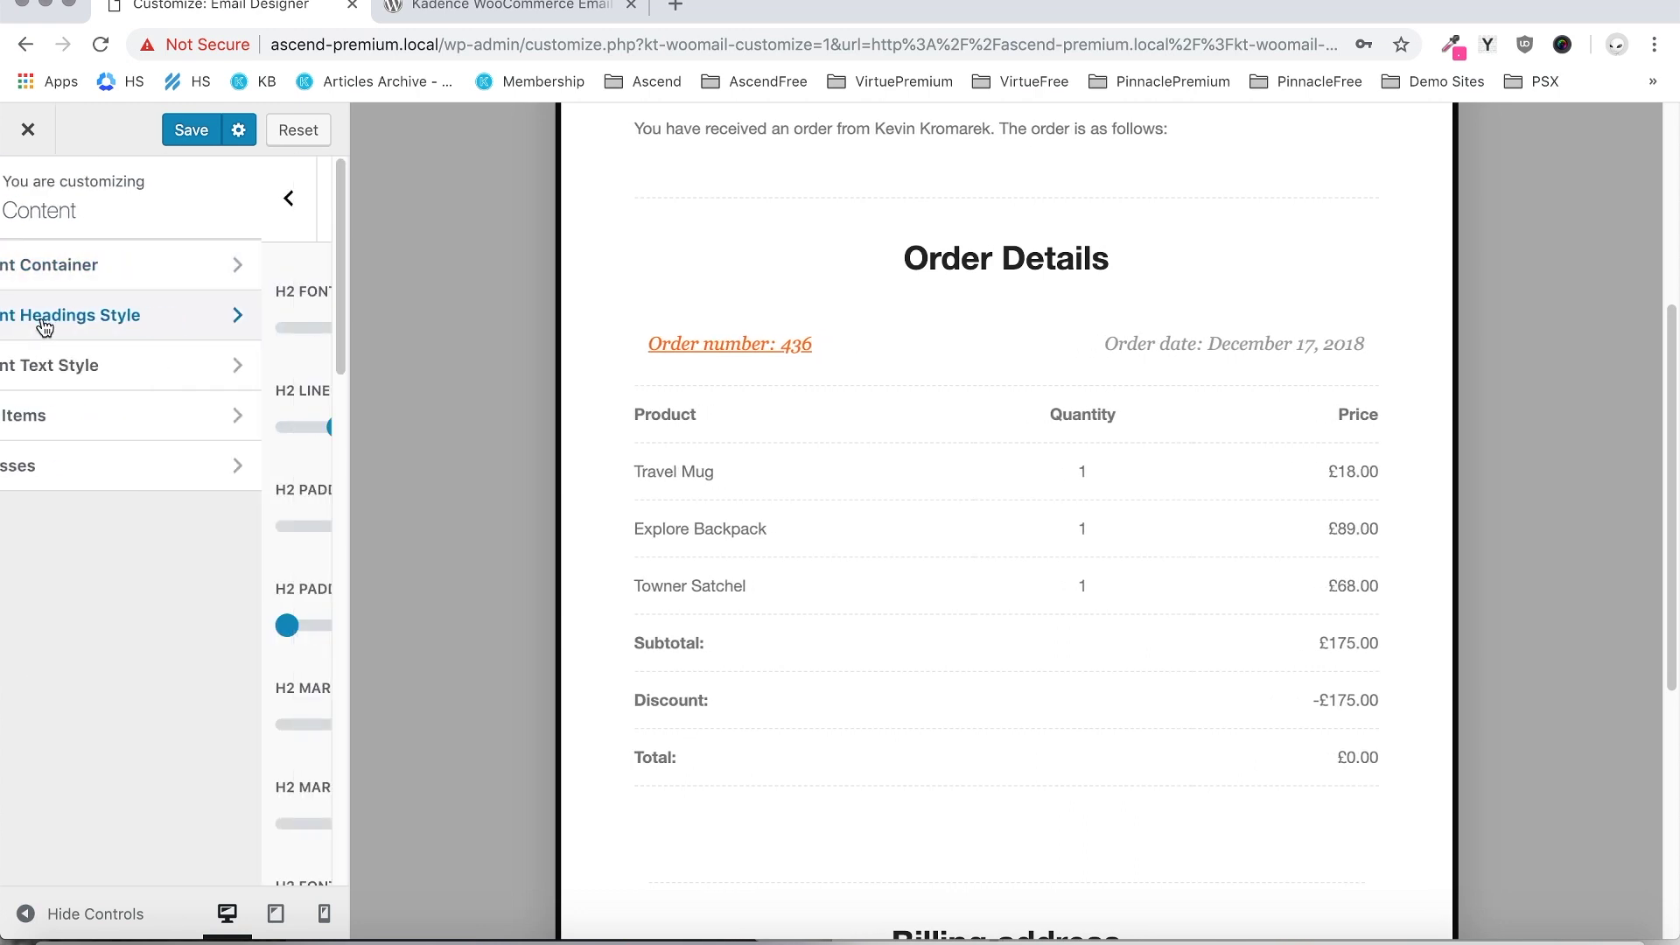
scroll(804, 495, "up", 2)
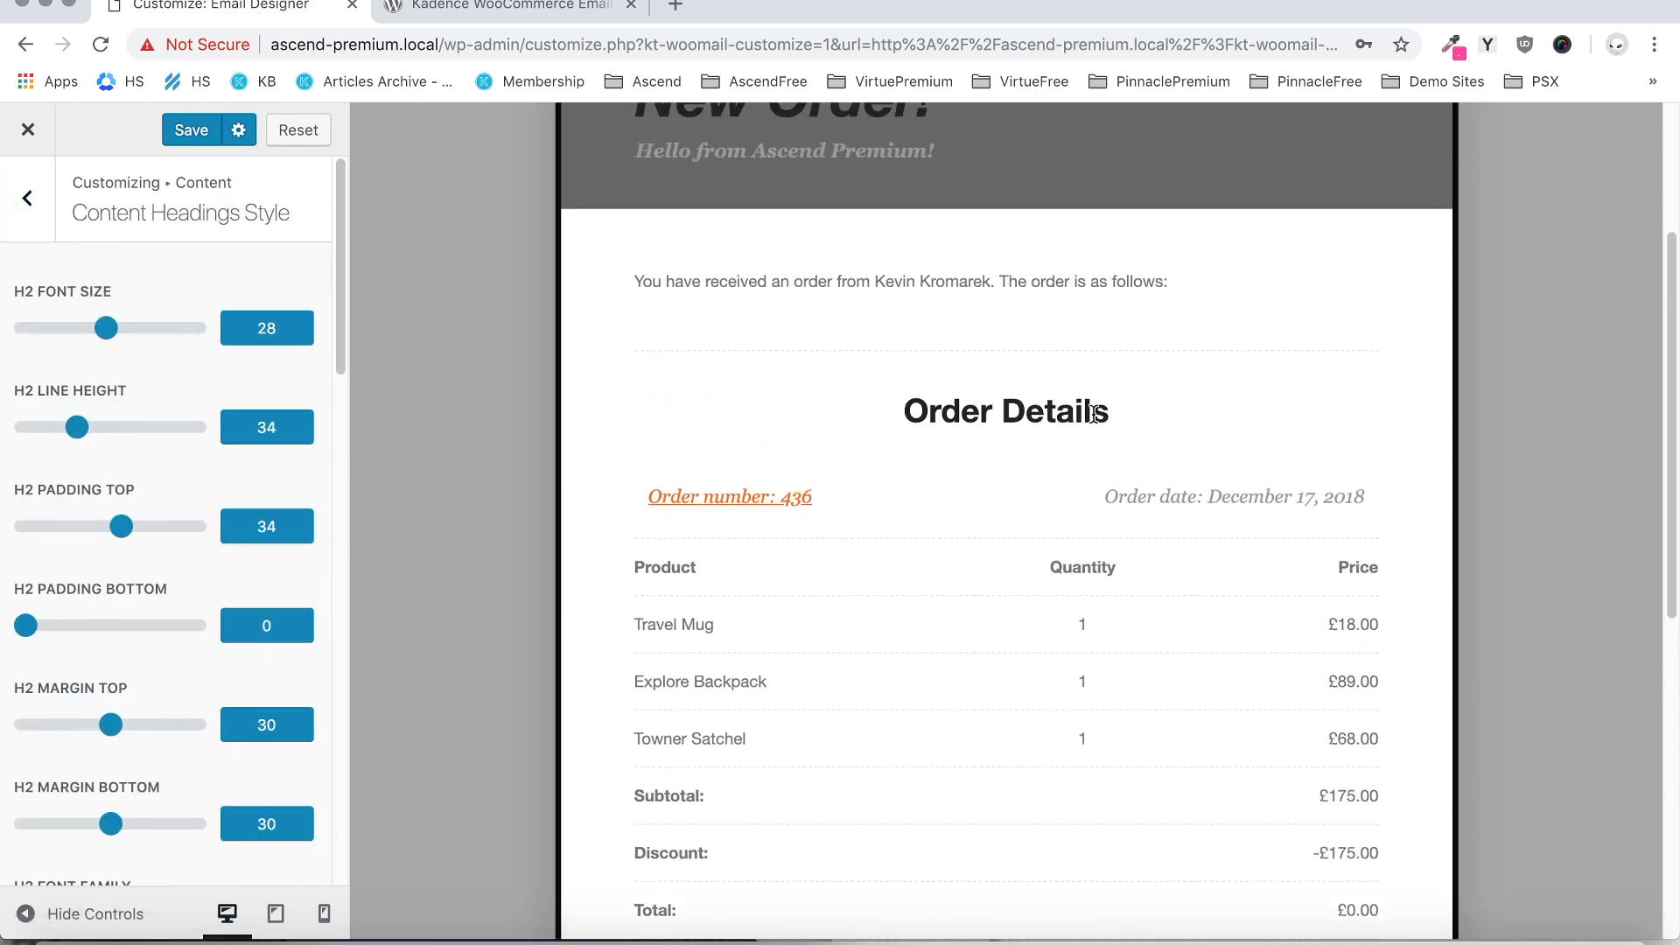
left_click_drag(1108, 414, 916, 414)
left_click(911, 412)
left_click_drag(1065, 502, 1389, 502)
left_click(1051, 518)
left_click_drag(108, 340, 151, 340)
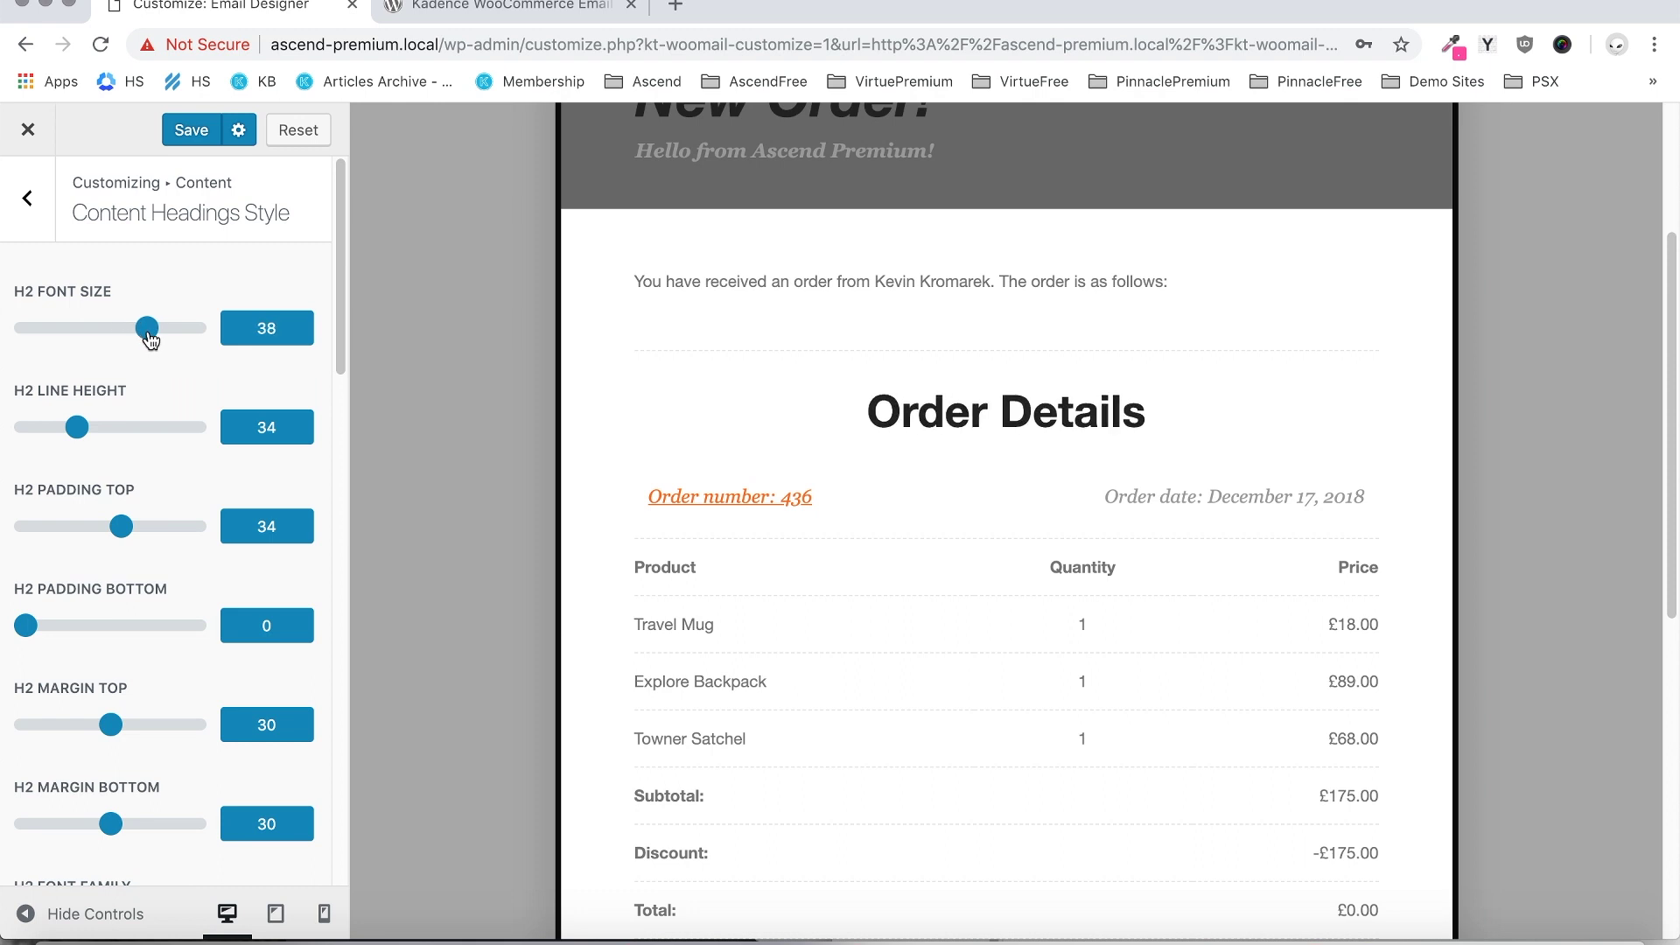
left_click_drag(85, 437, 2, 437)
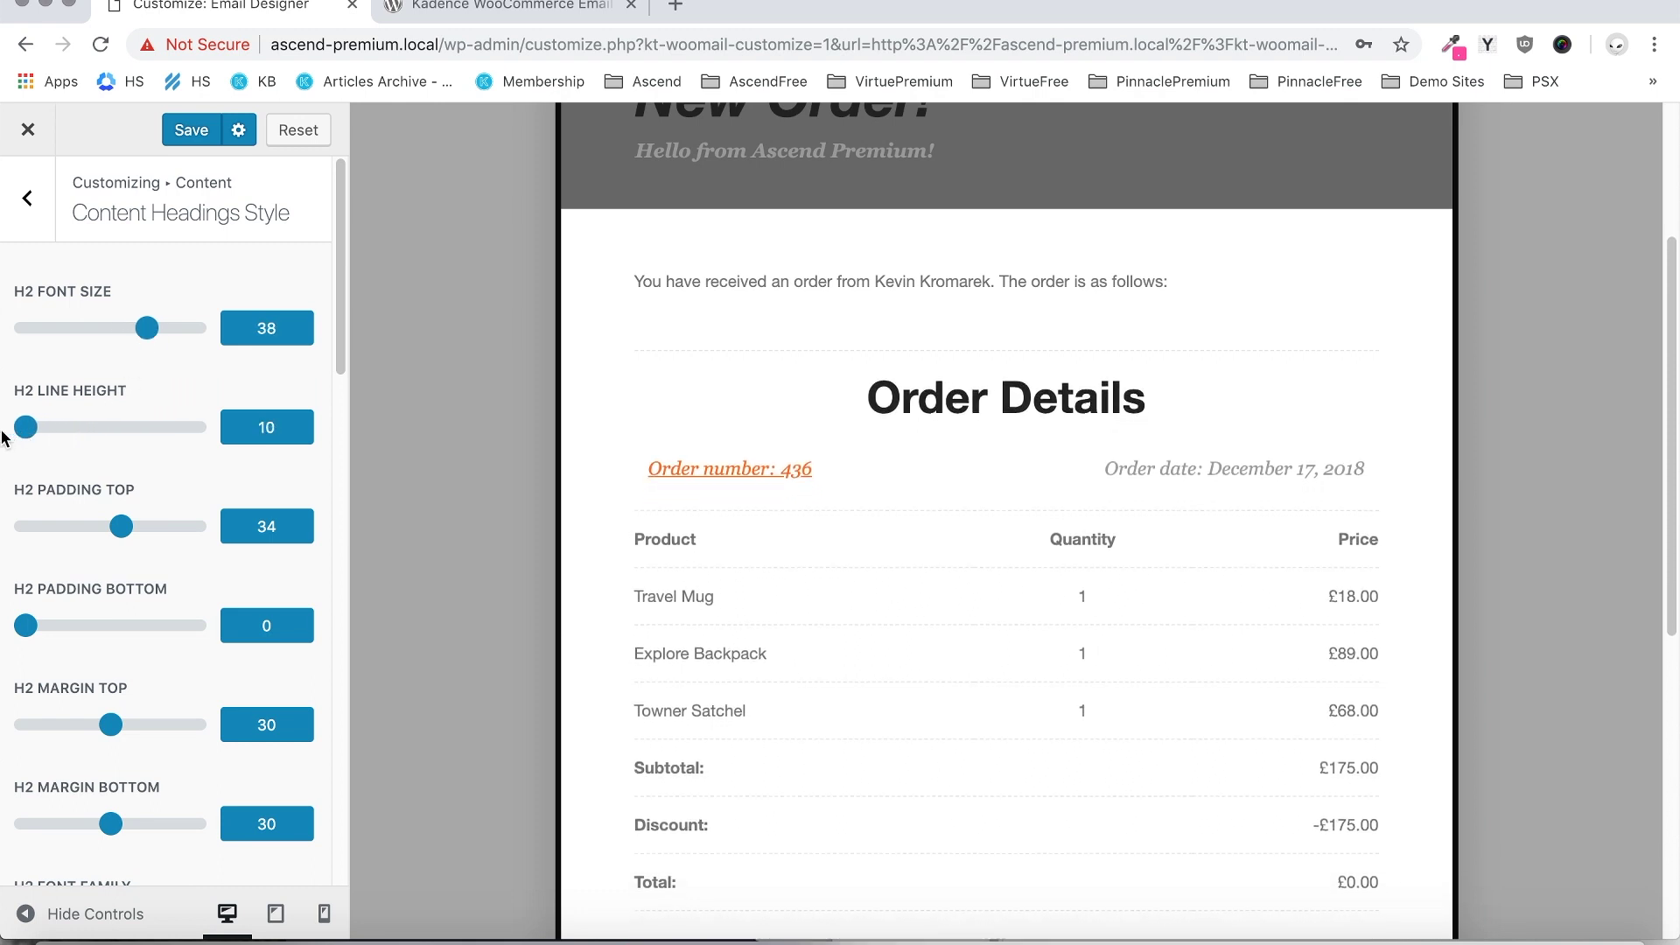
scroll(37, 522, "down", 1)
- Cut the heading spacing to 6 above Order Details and 9 below section headings
left_click_drag(122, 471, 79, 473)
left_click_drag(29, 578, 65, 577)
scroll(50, 665, "down", 1)
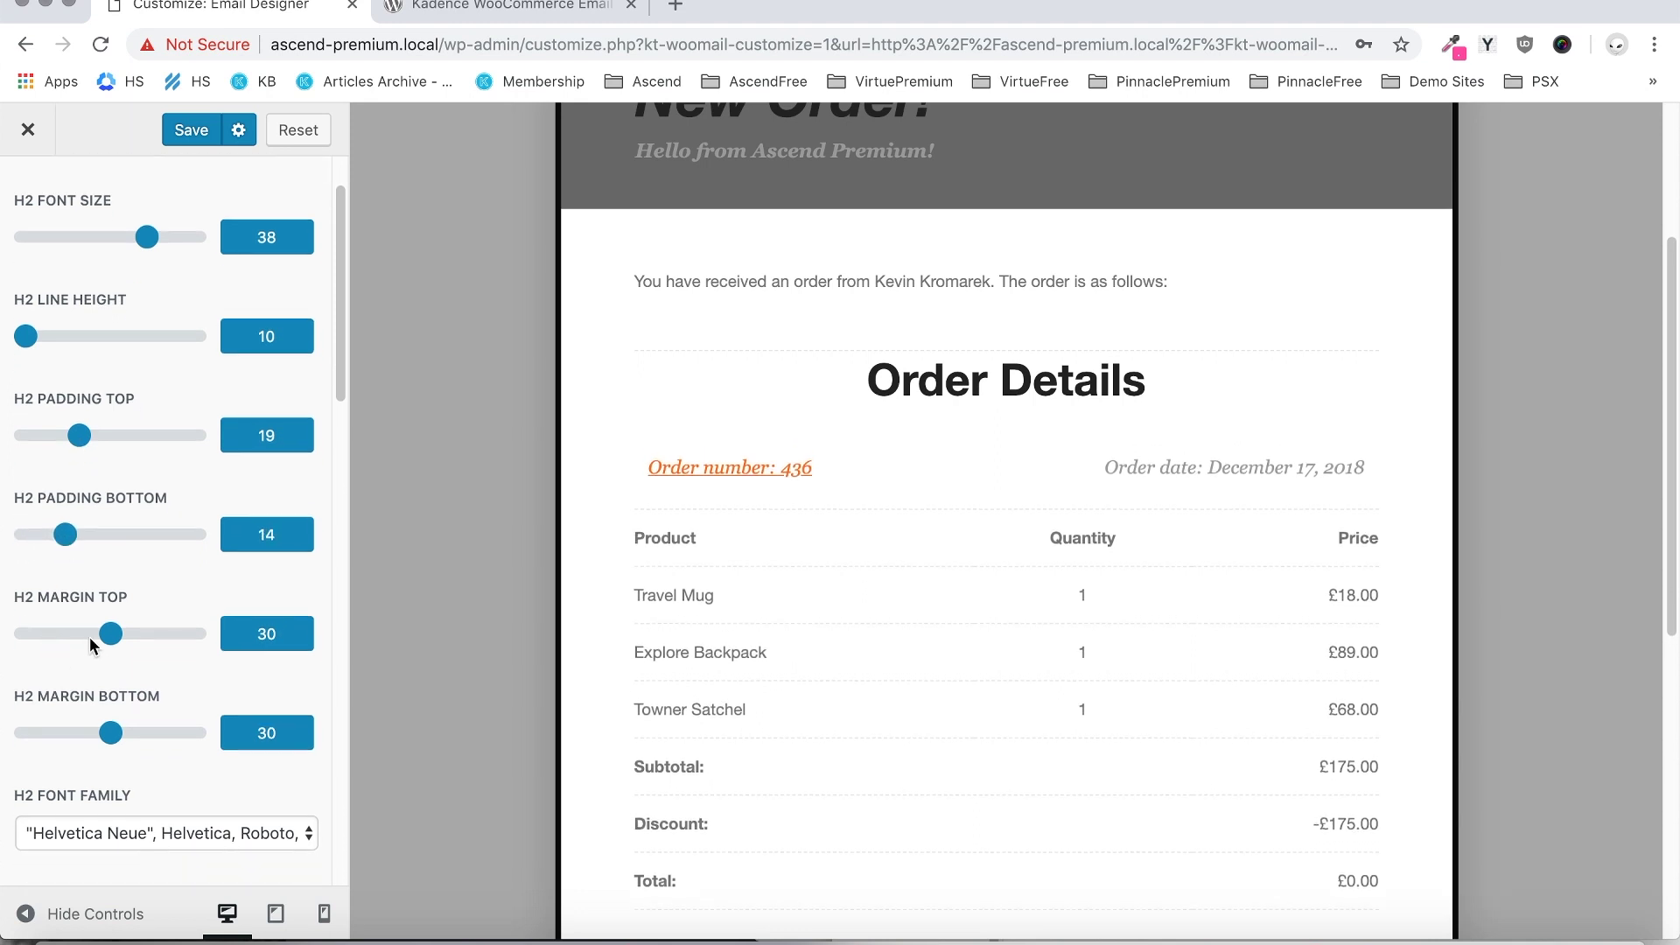
left_click_drag(107, 643, 43, 646)
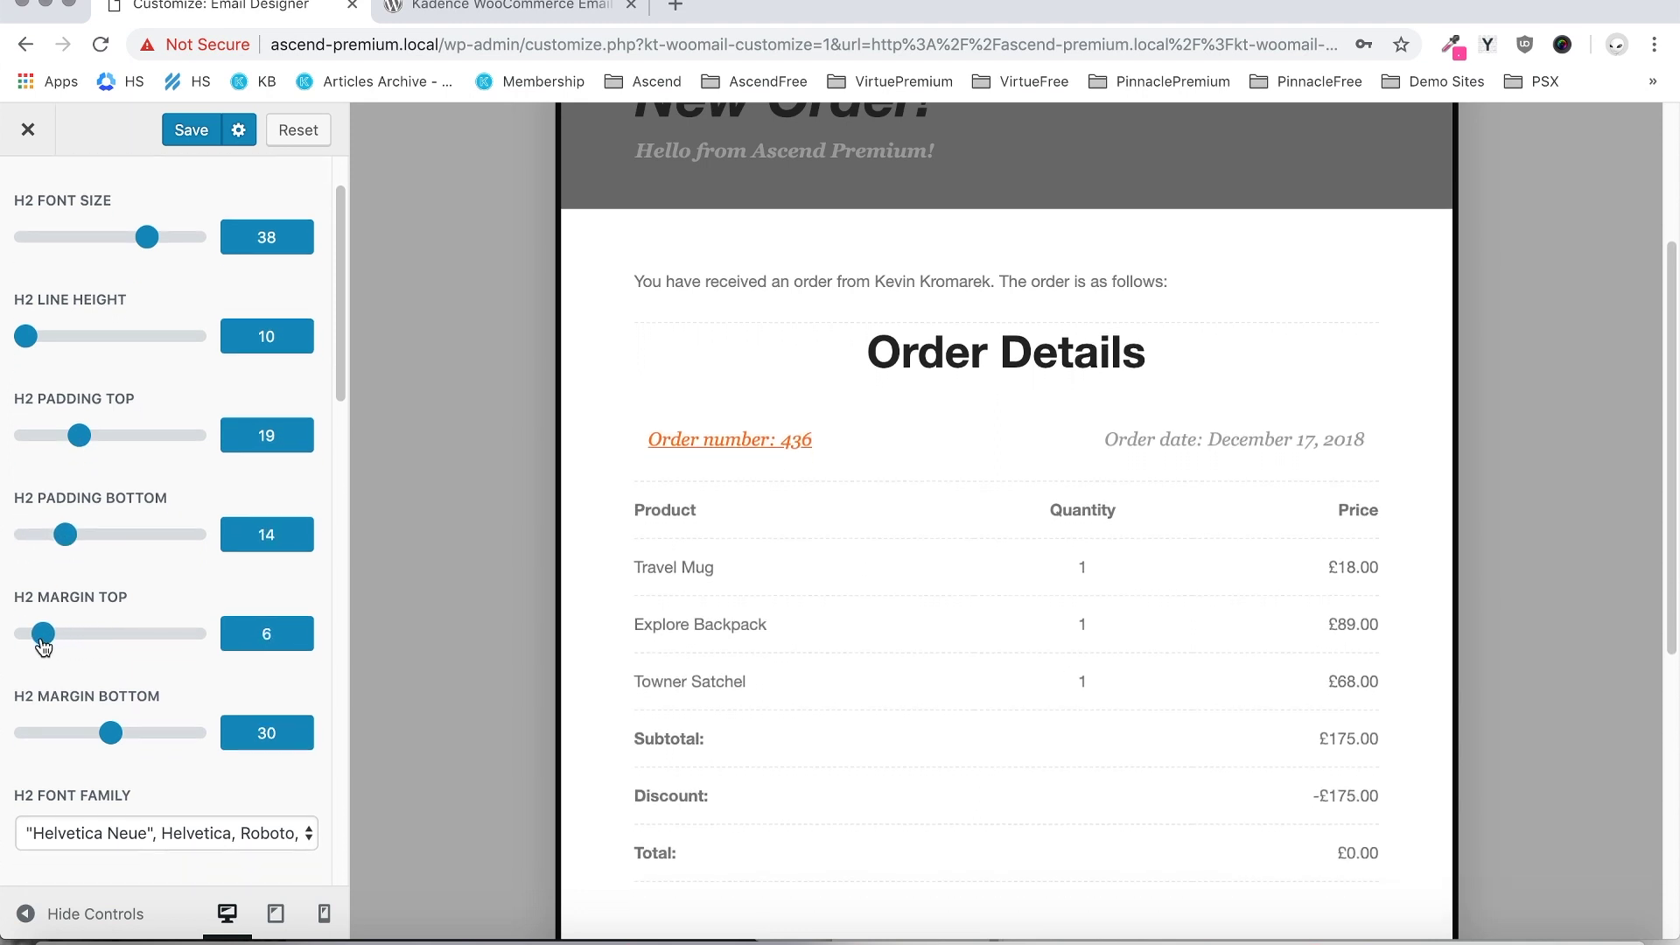
left_click_drag(111, 745, 52, 746)
scroll(84, 796, "down", 3)
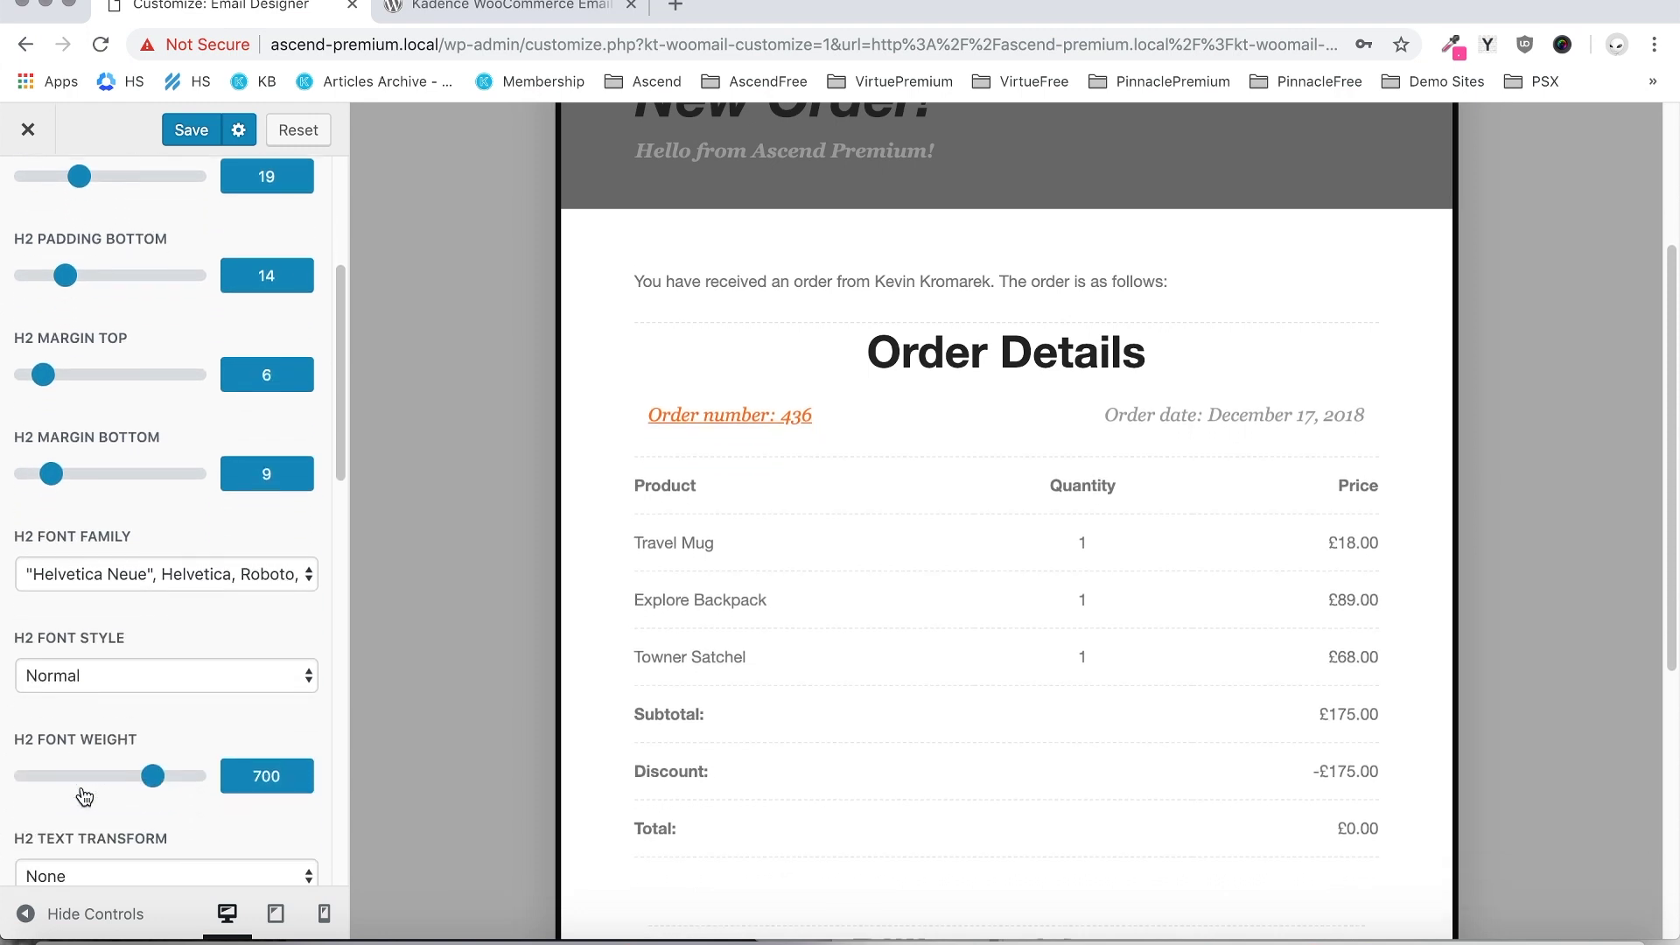
- Keep the heading font, set weight 500, and make ORDER DETAILS uppercase
left_click(77, 581)
left_click(78, 579)
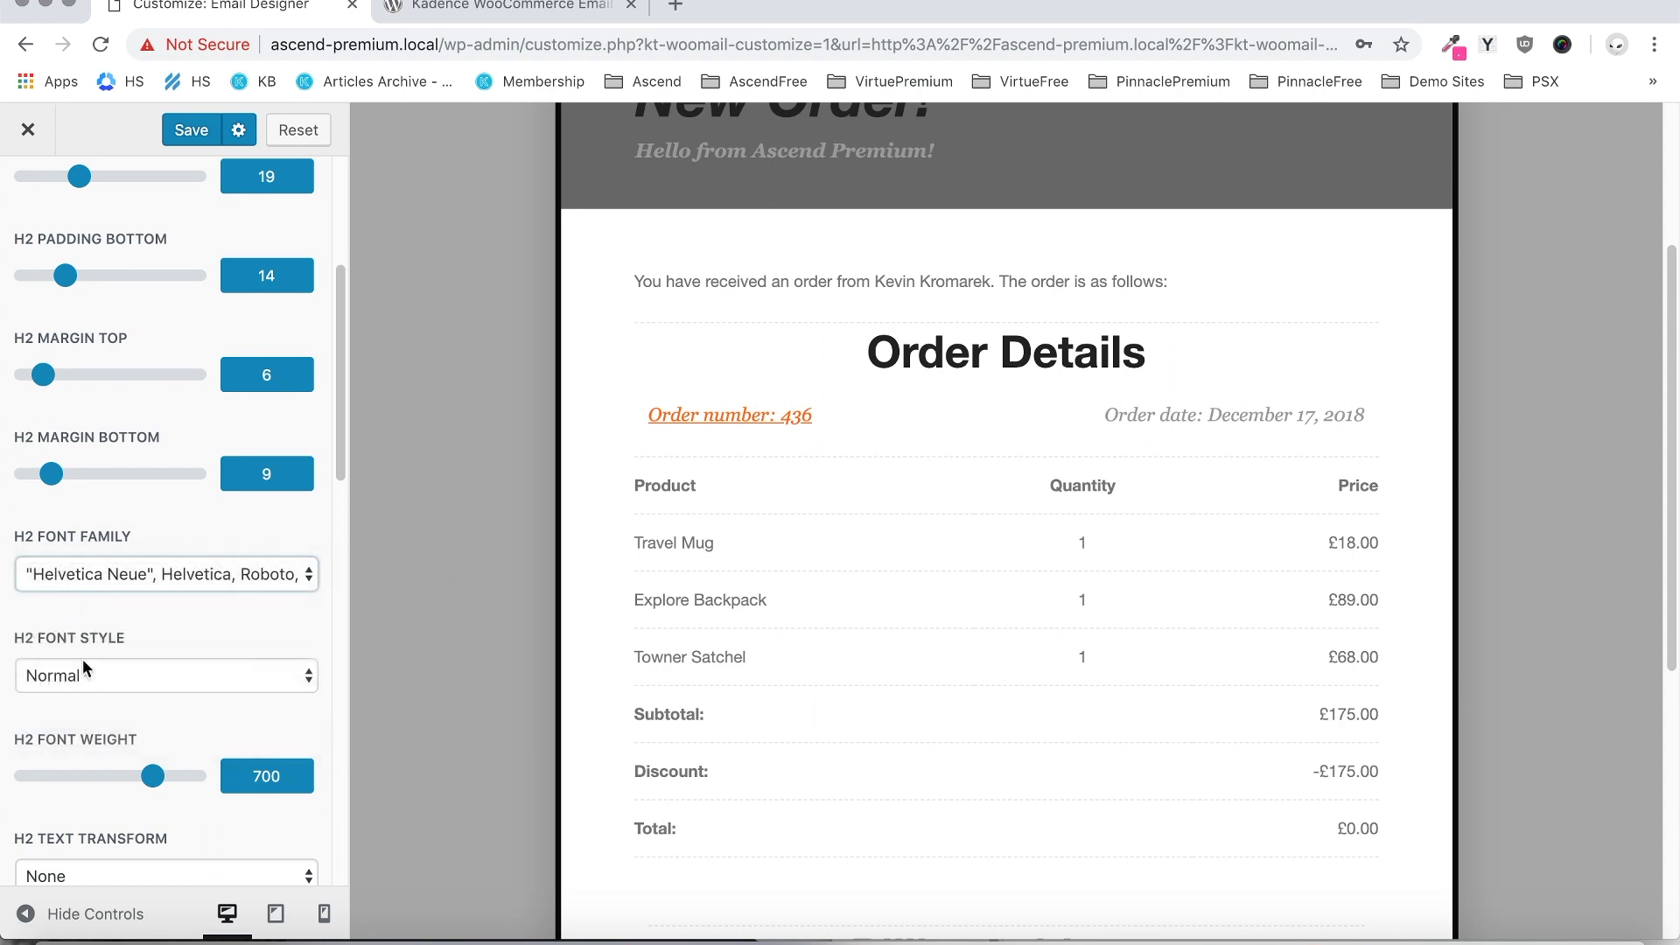
scroll(88, 681, "down", 2)
left_click_drag(145, 661, 104, 662)
left_click(88, 760)
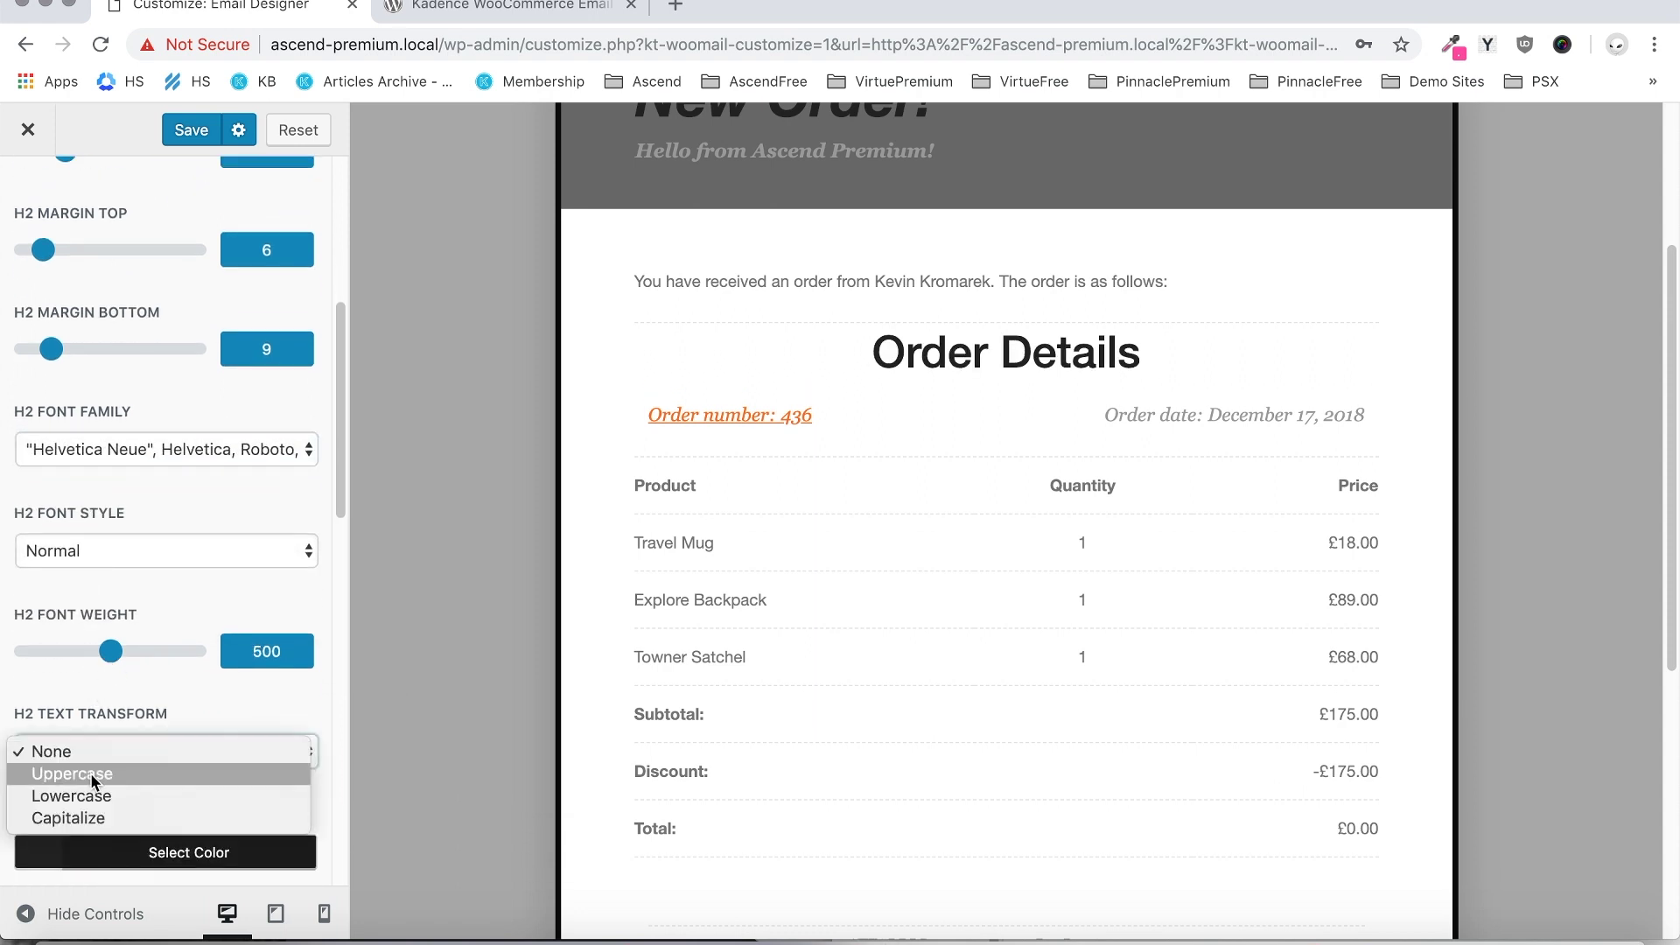
left_click(91, 774)
- Left-align the ORDER DETAILS heading and keep its separator placed above
scroll(88, 773, "down", 2)
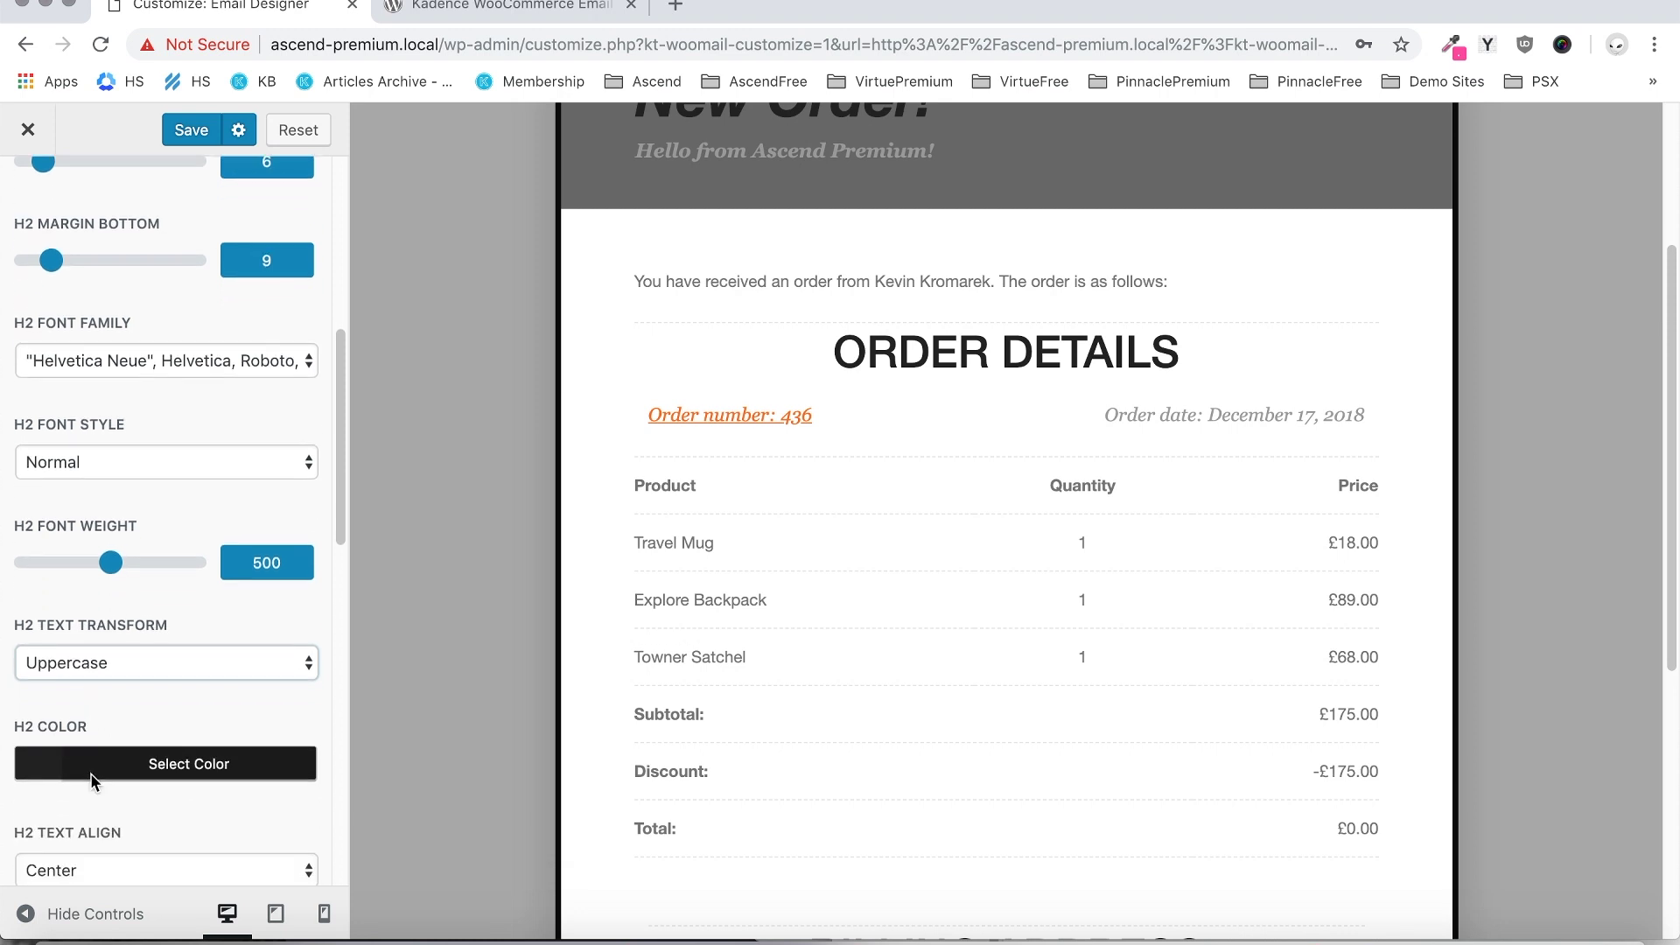
left_click(64, 774)
left_click(108, 723)
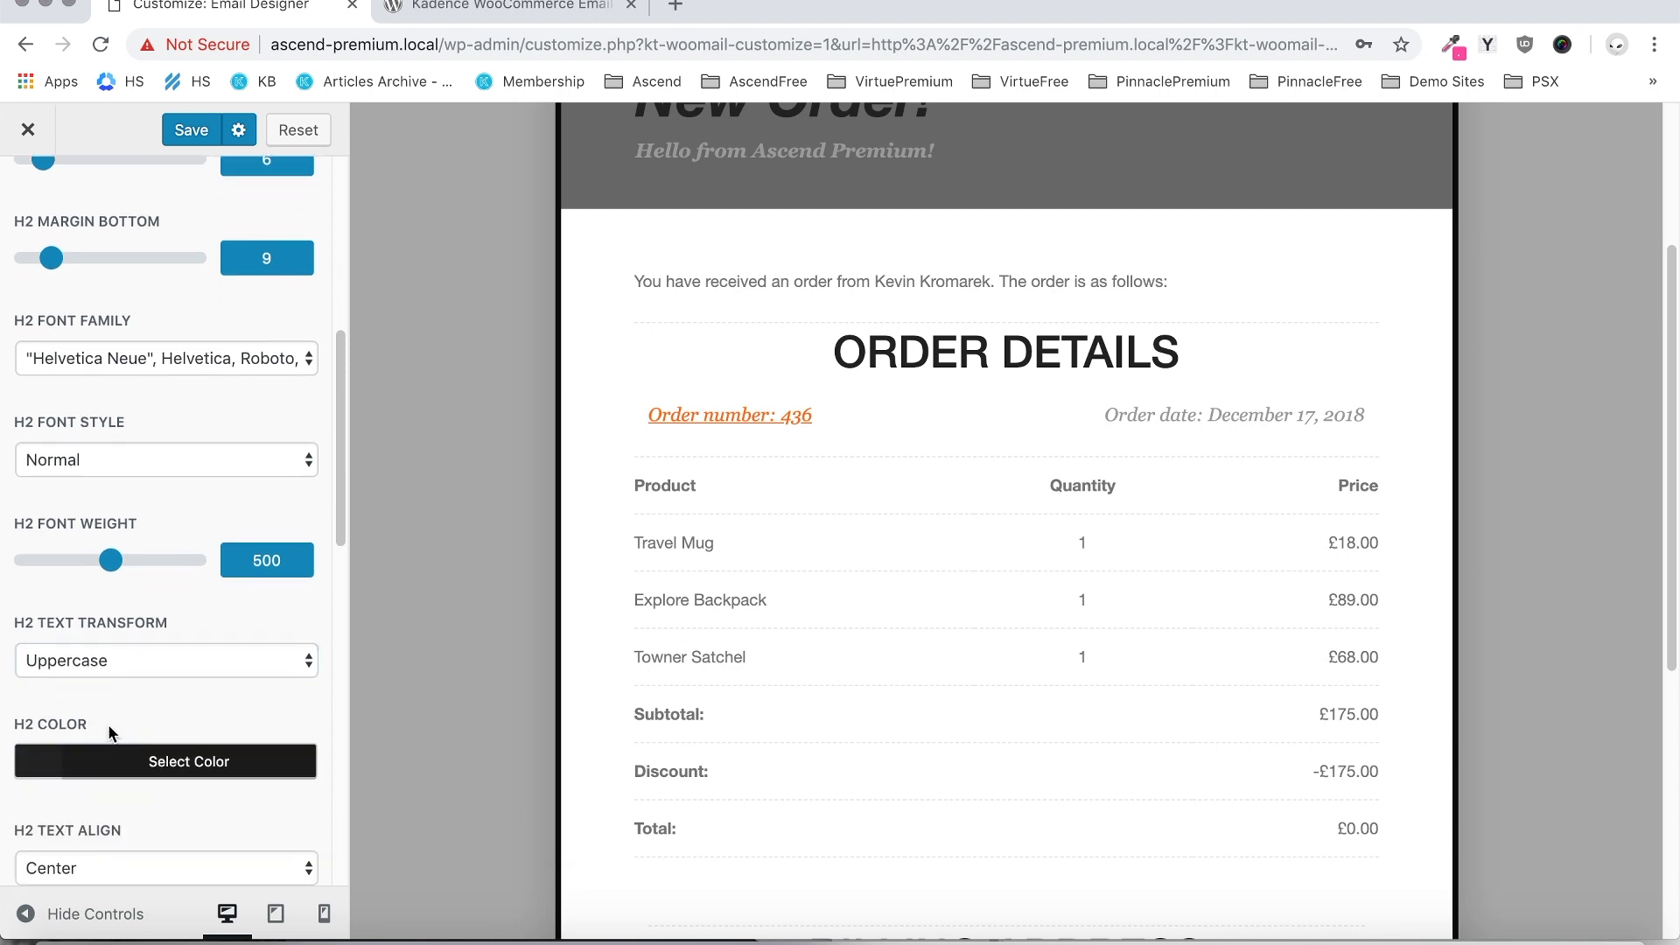
scroll(107, 723, "down", 5)
left_click(112, 522)
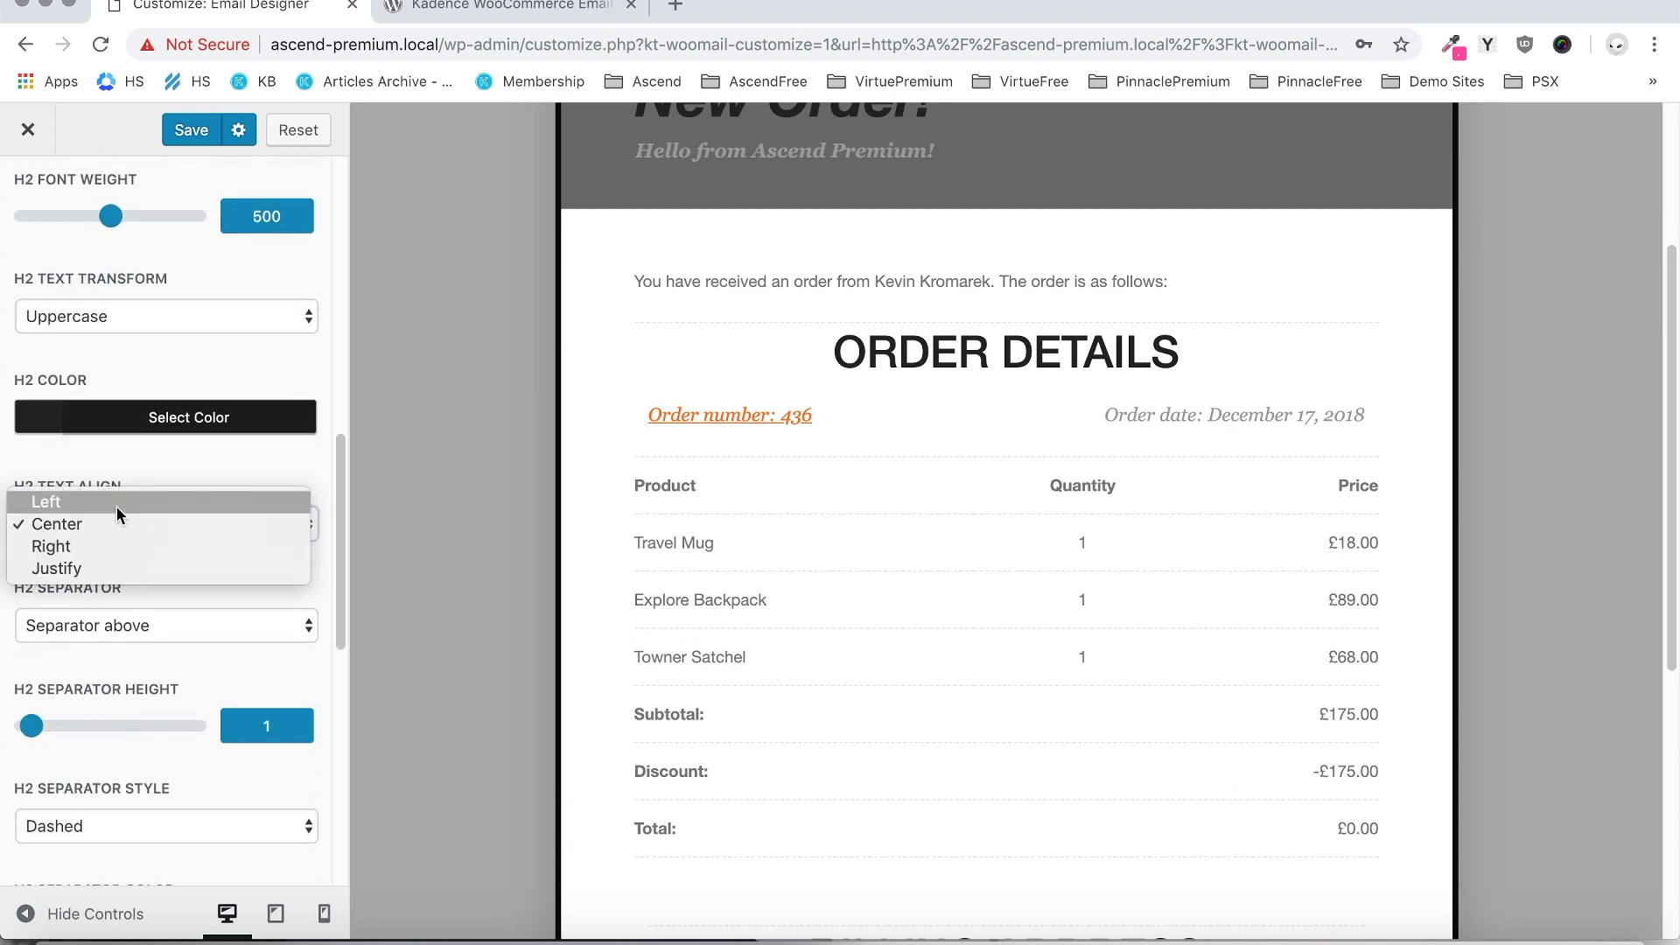
left_click(118, 505)
scroll(117, 504, "down", 2)
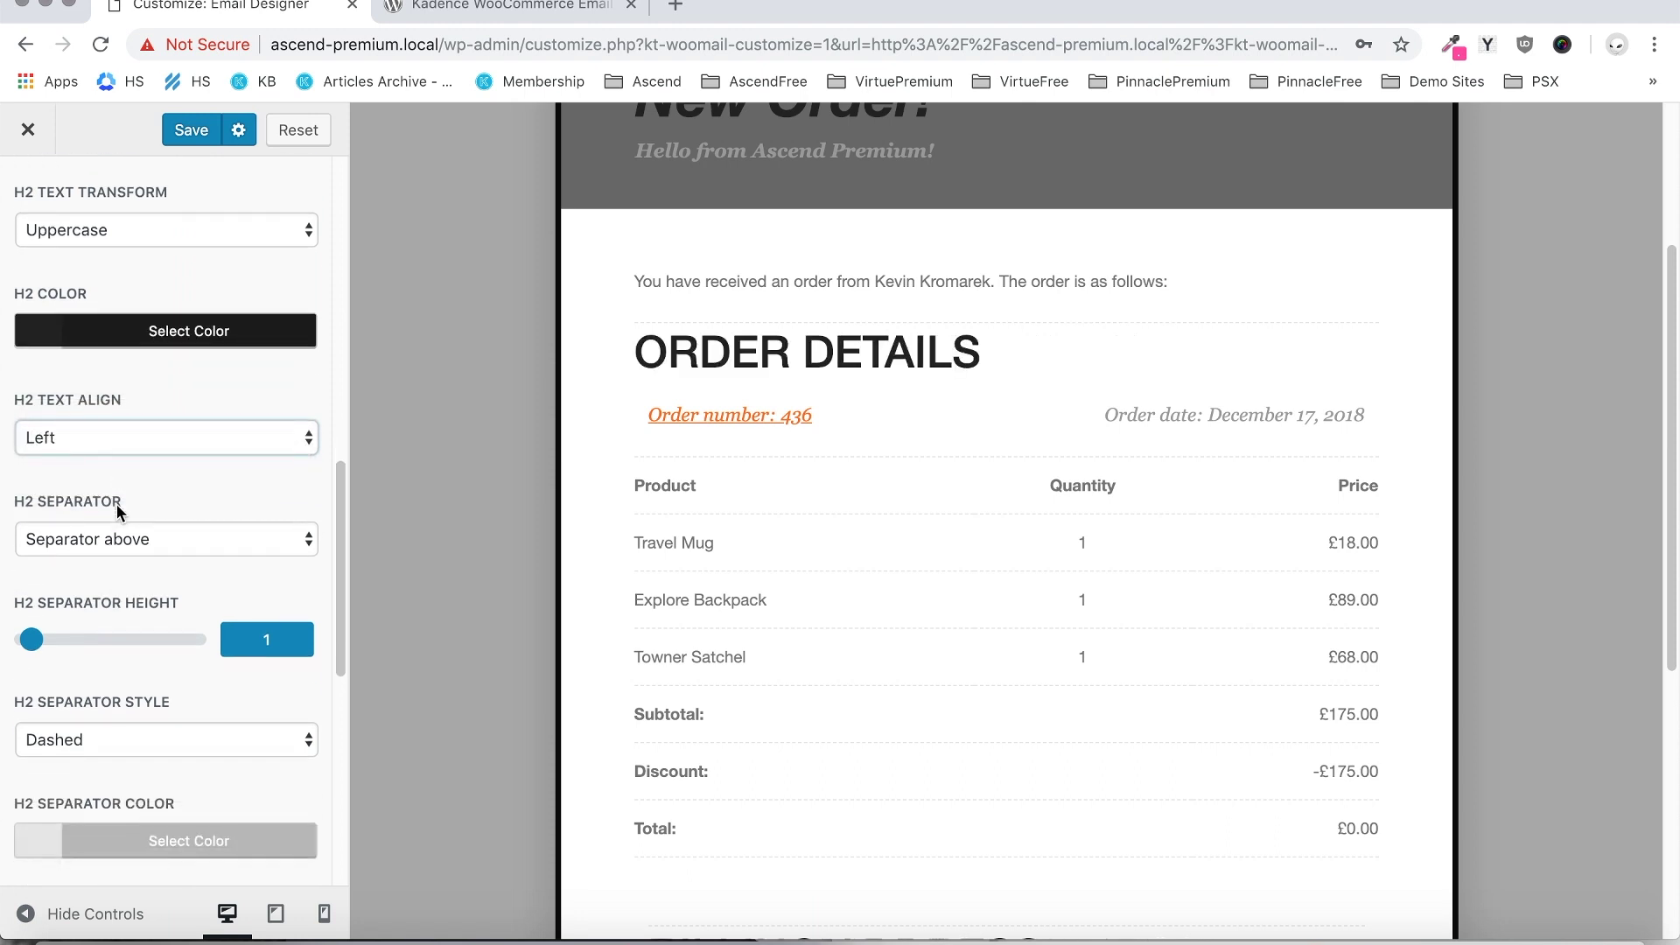
left_click(117, 530)
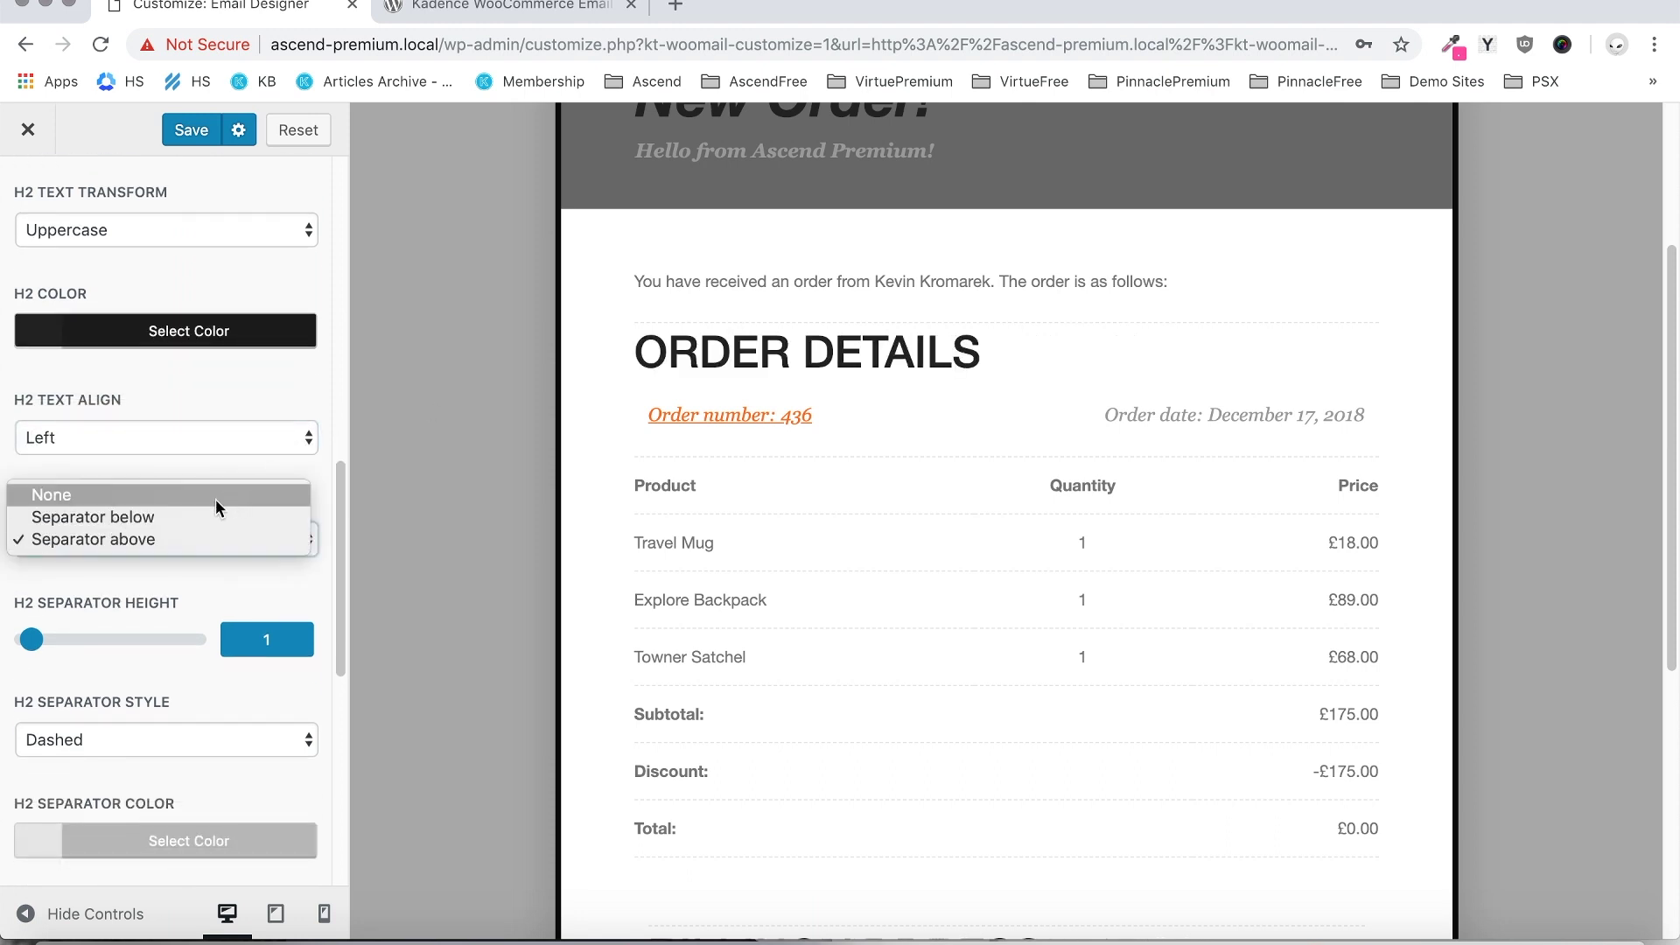
left_click(167, 536)
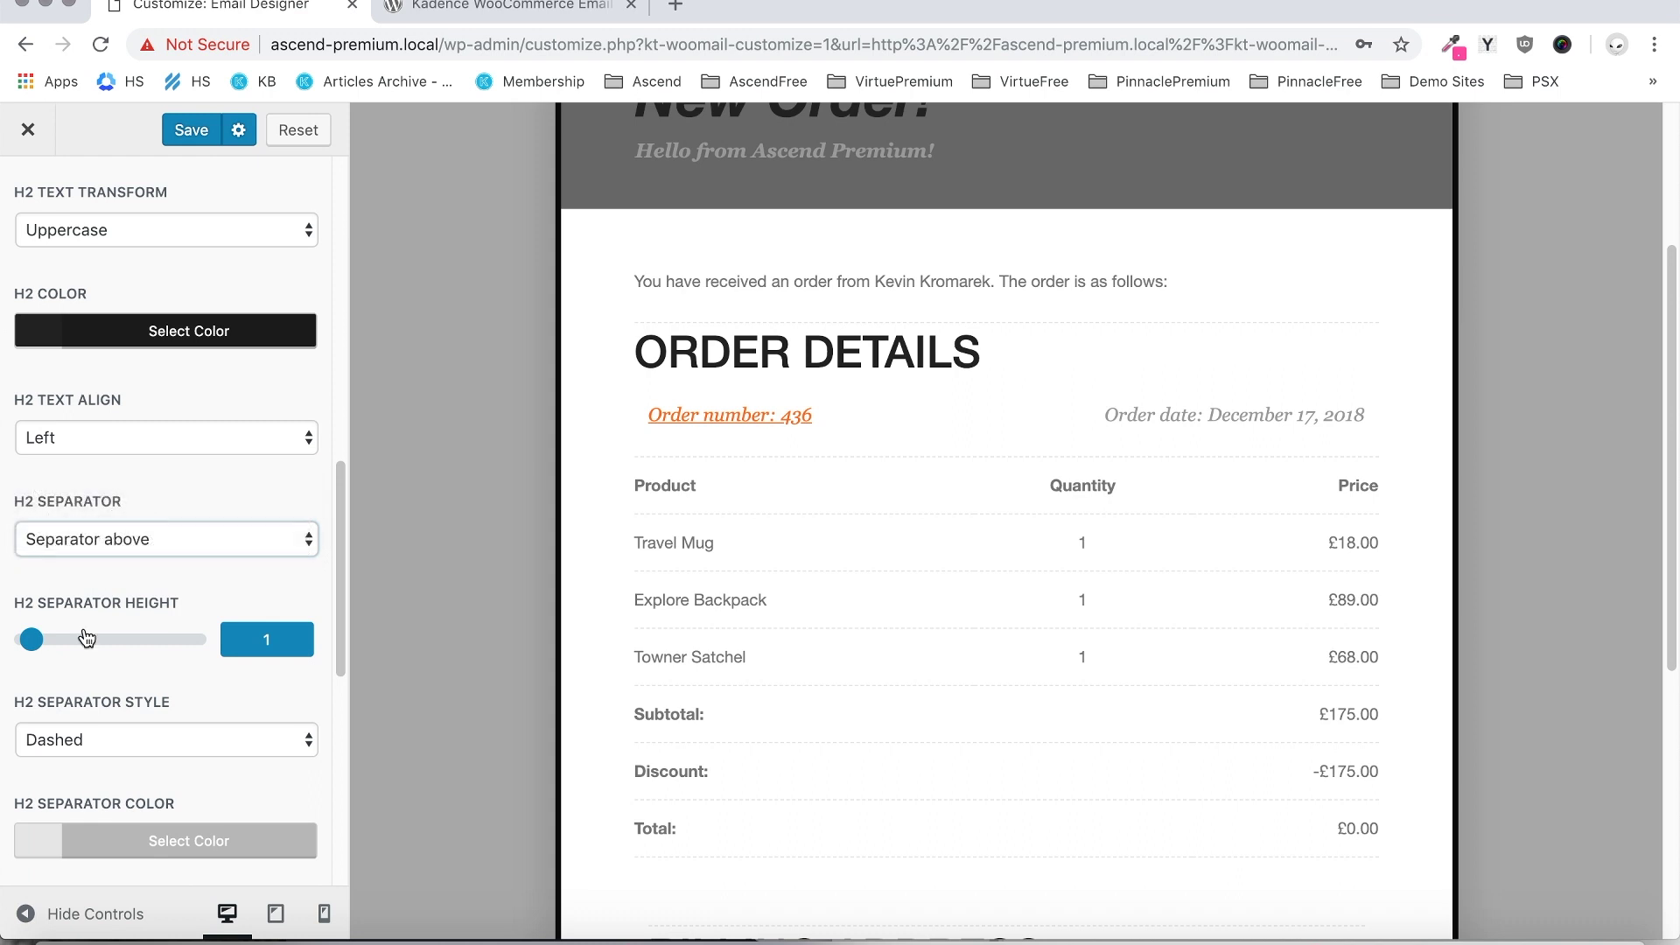
- Make the heading separator a 5-high double line in dark grey
left_click_drag(31, 640, 54, 644)
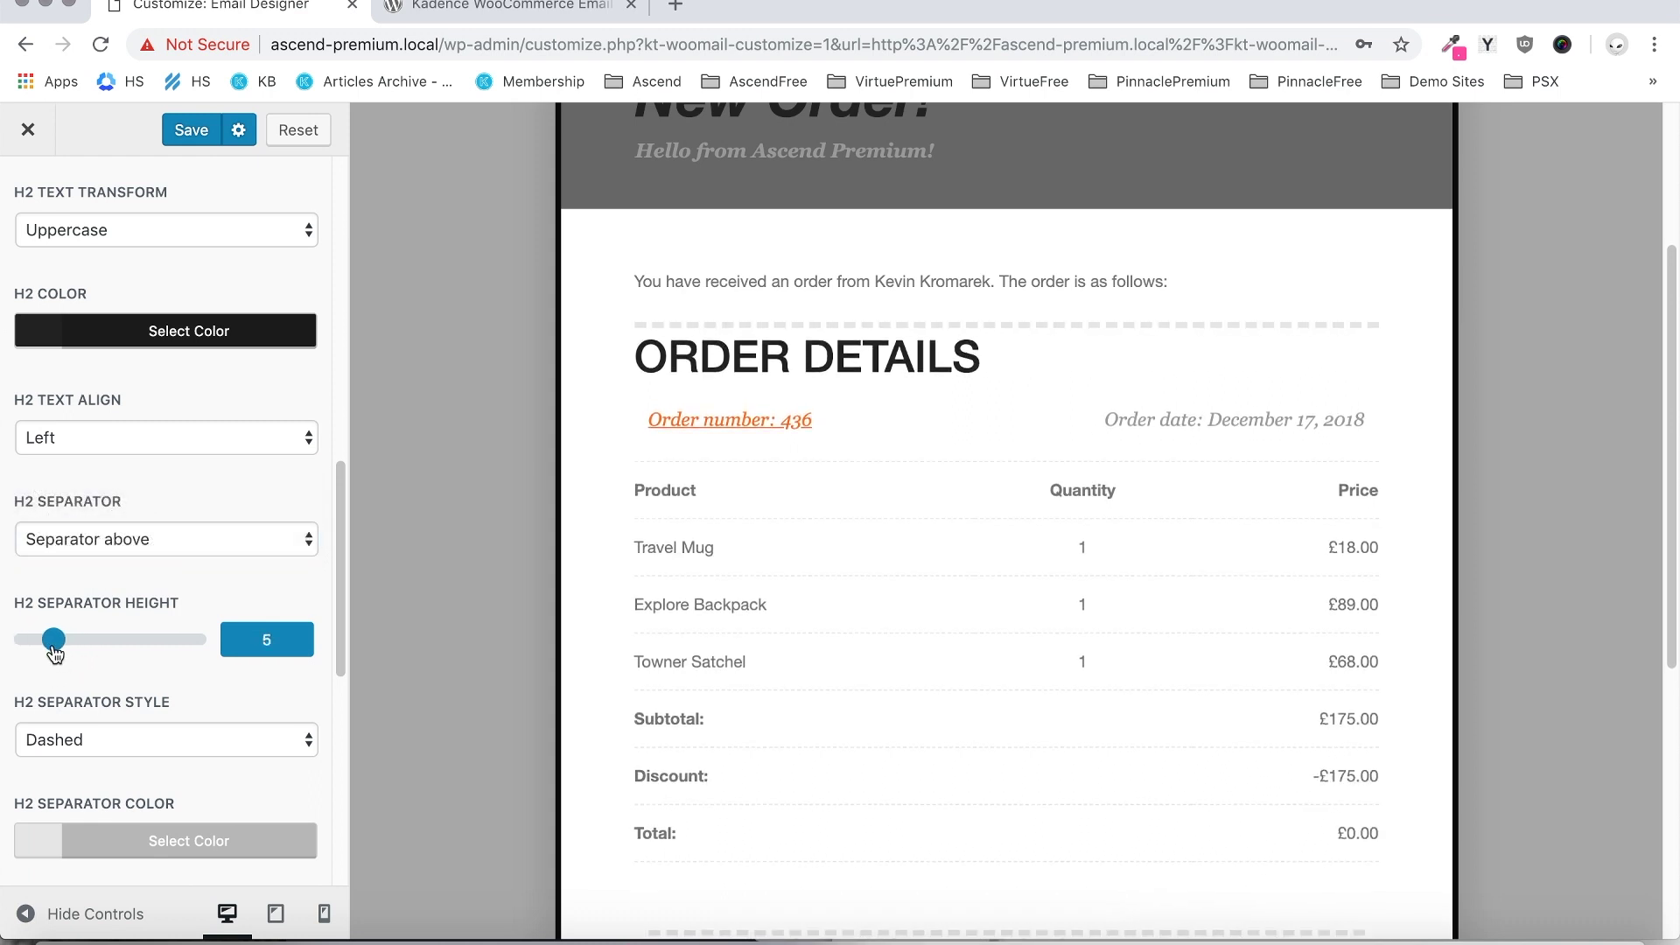
scroll(55, 652, "down", 2)
left_click(54, 632)
left_click(57, 566)
scroll(81, 643, "down", 2)
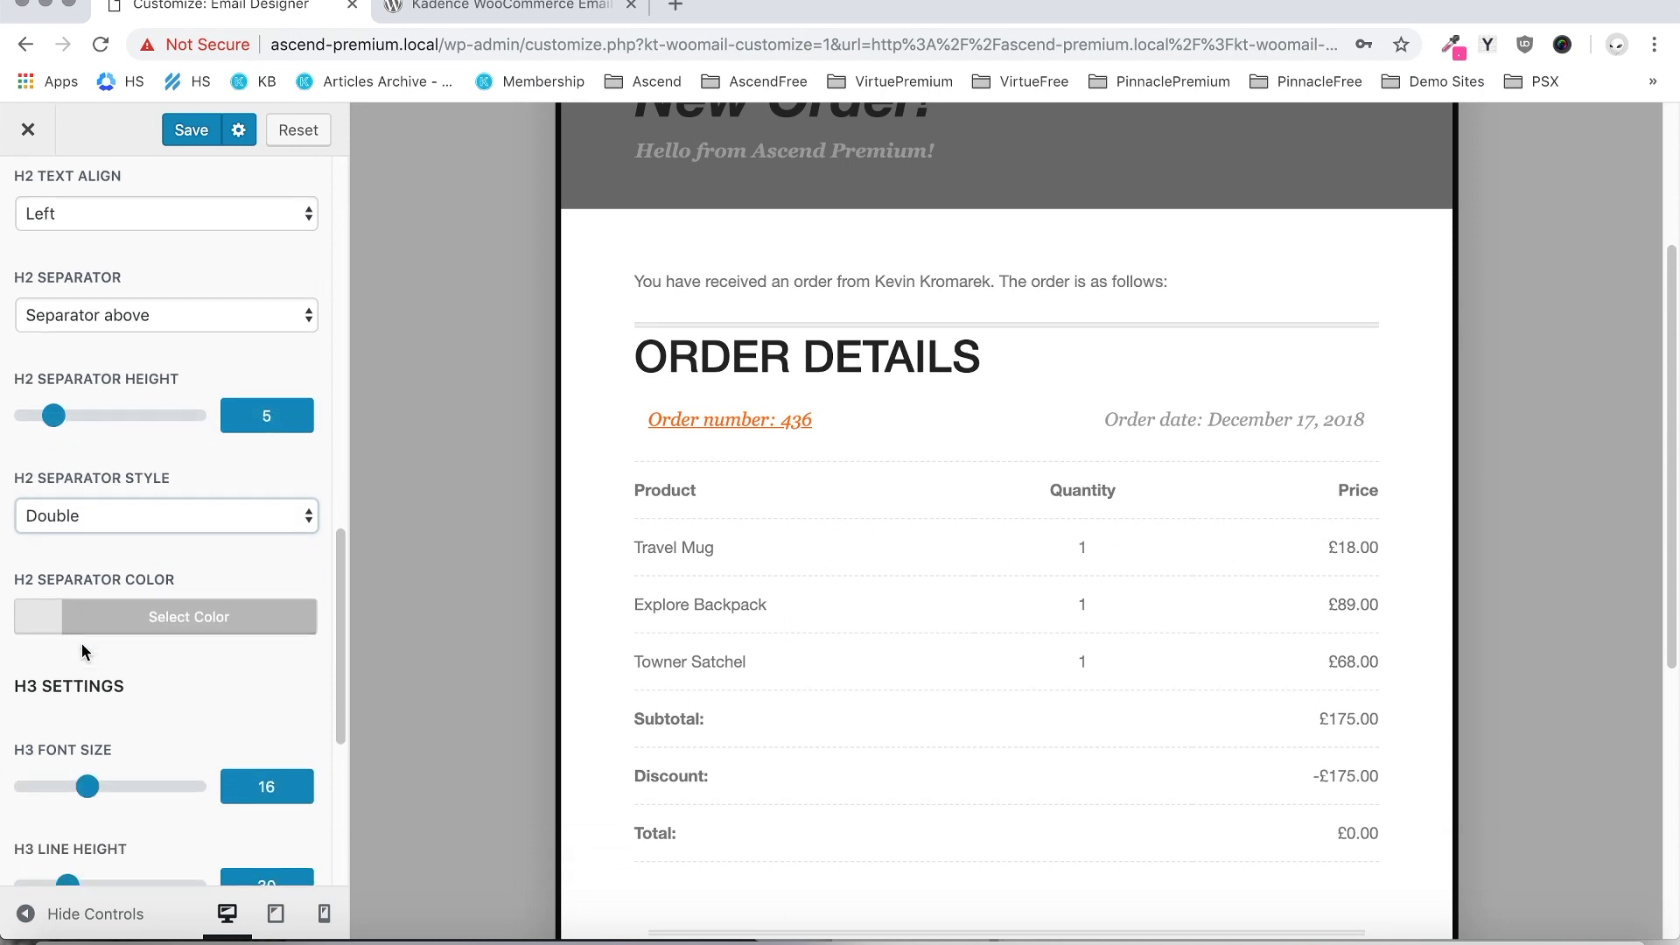
left_click(61, 621)
scroll(121, 779, "down", 3)
mouse_move(131, 729)
left_mouse_down()
mouse_move(123, 713)
mouse_move(99, 726)
left_mouse_up()
left_click(166, 406)
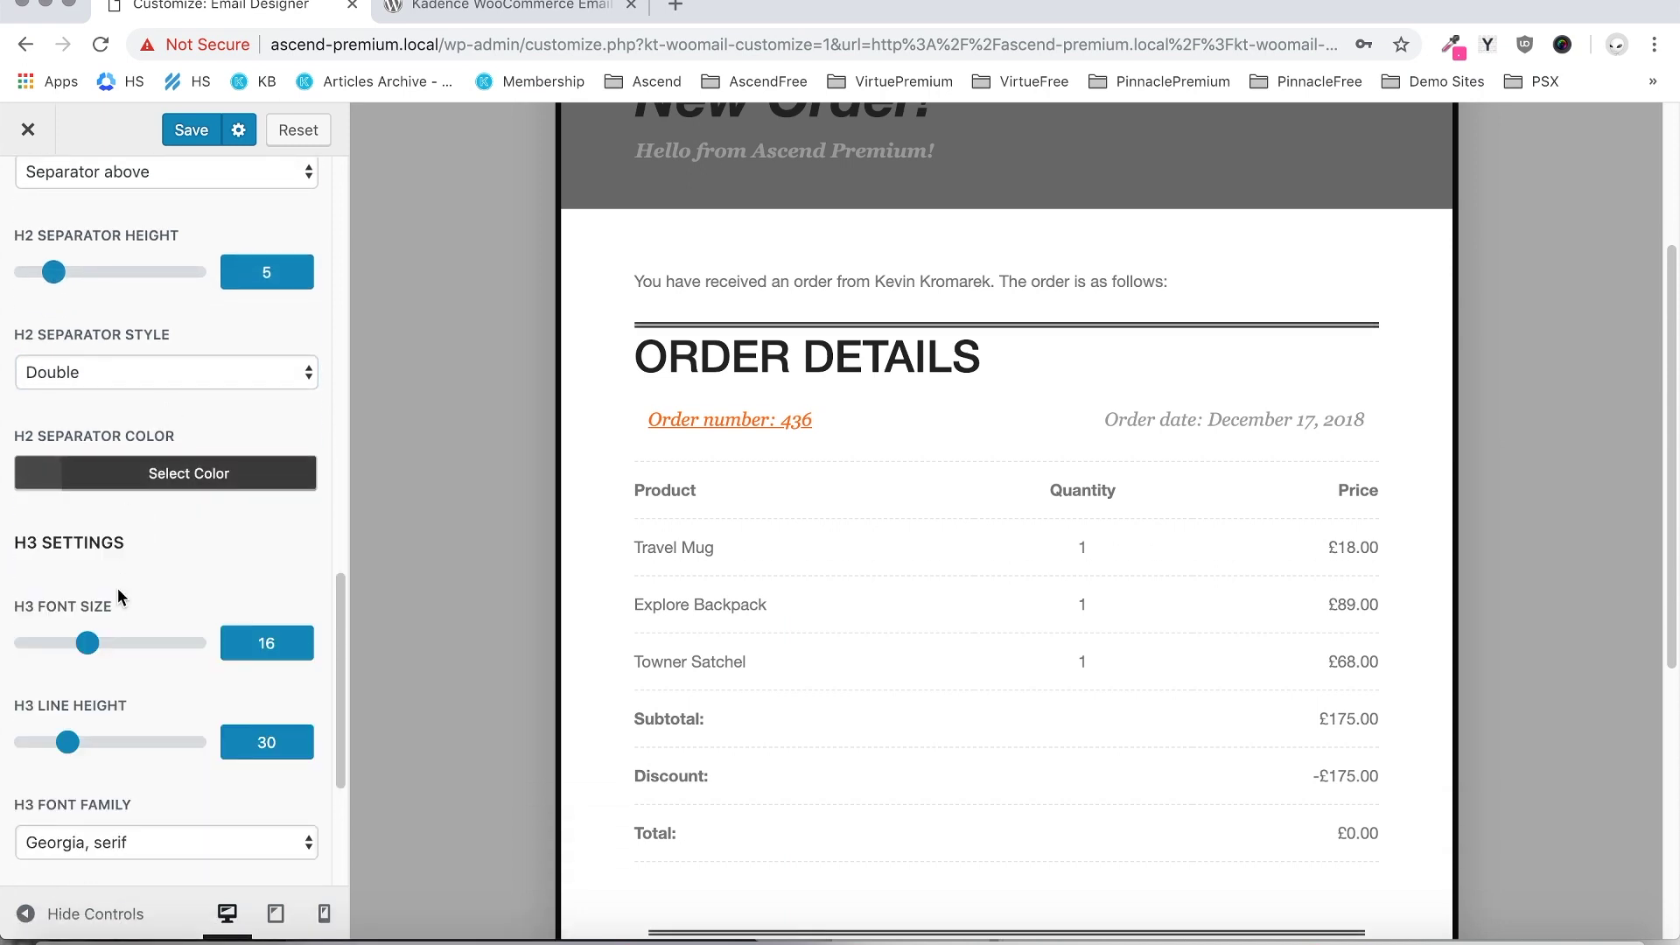
scroll(120, 598, "down", 2)
- Set the order number and date subheading to 18 Georgia, line height 39, normal style
mouse_move(96, 558)
left_mouse_down()
mouse_move(71, 560)
mouse_move(143, 560)
mouse_move(66, 565)
mouse_move(105, 578)
left_mouse_up()
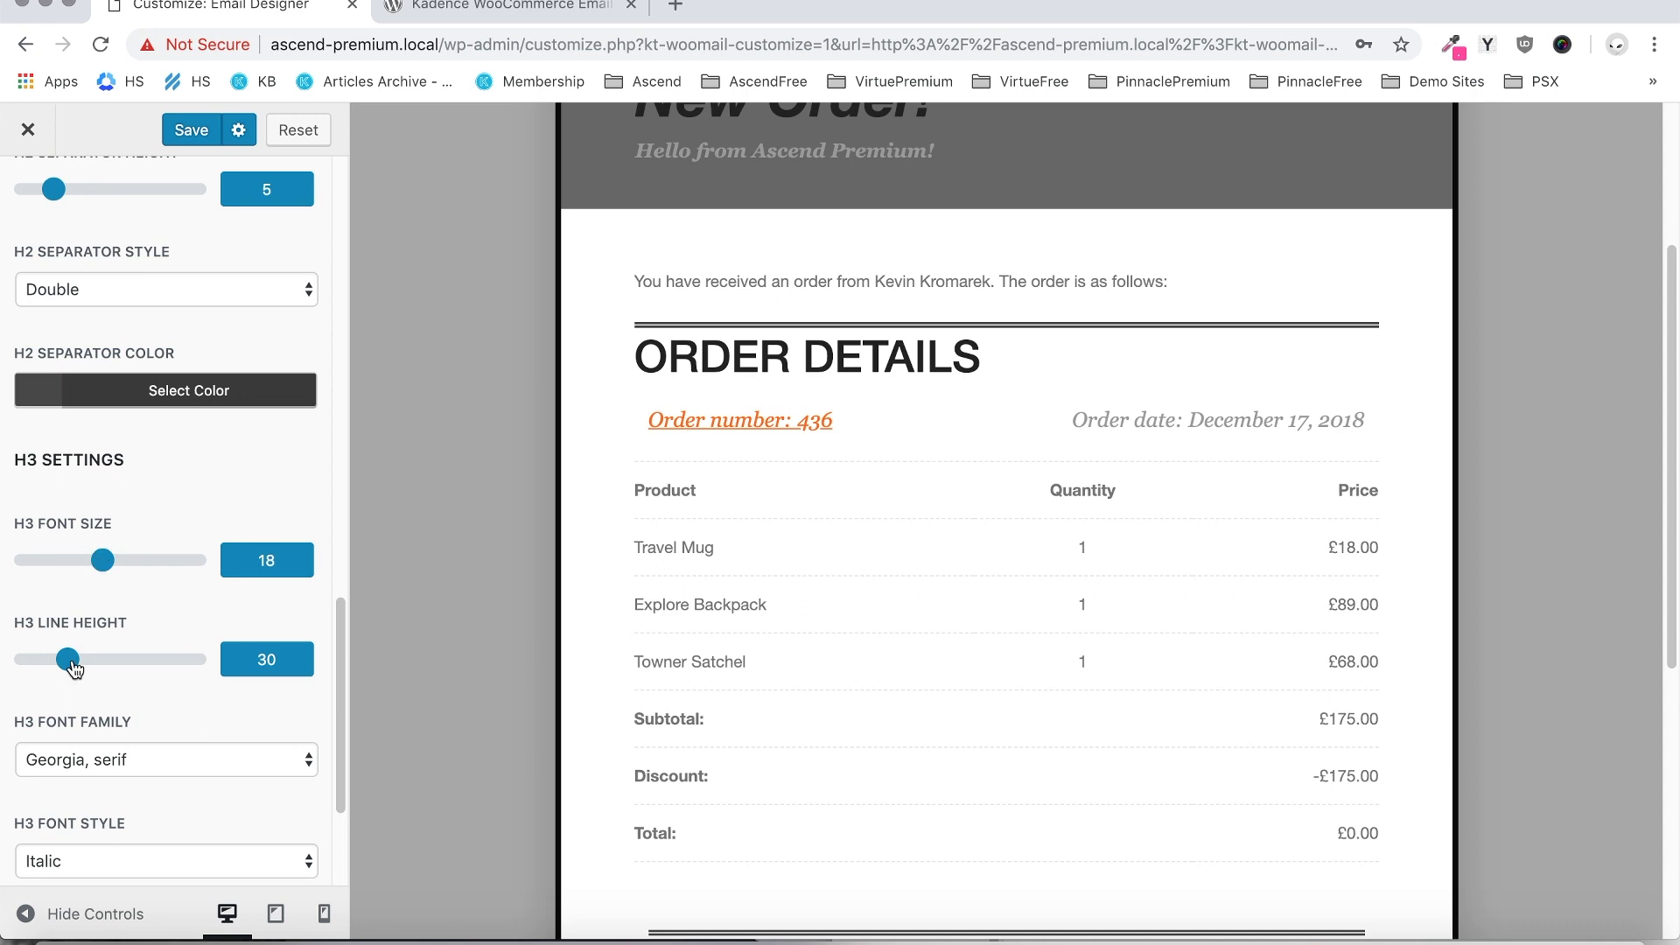
left_click_drag(73, 667, 87, 668)
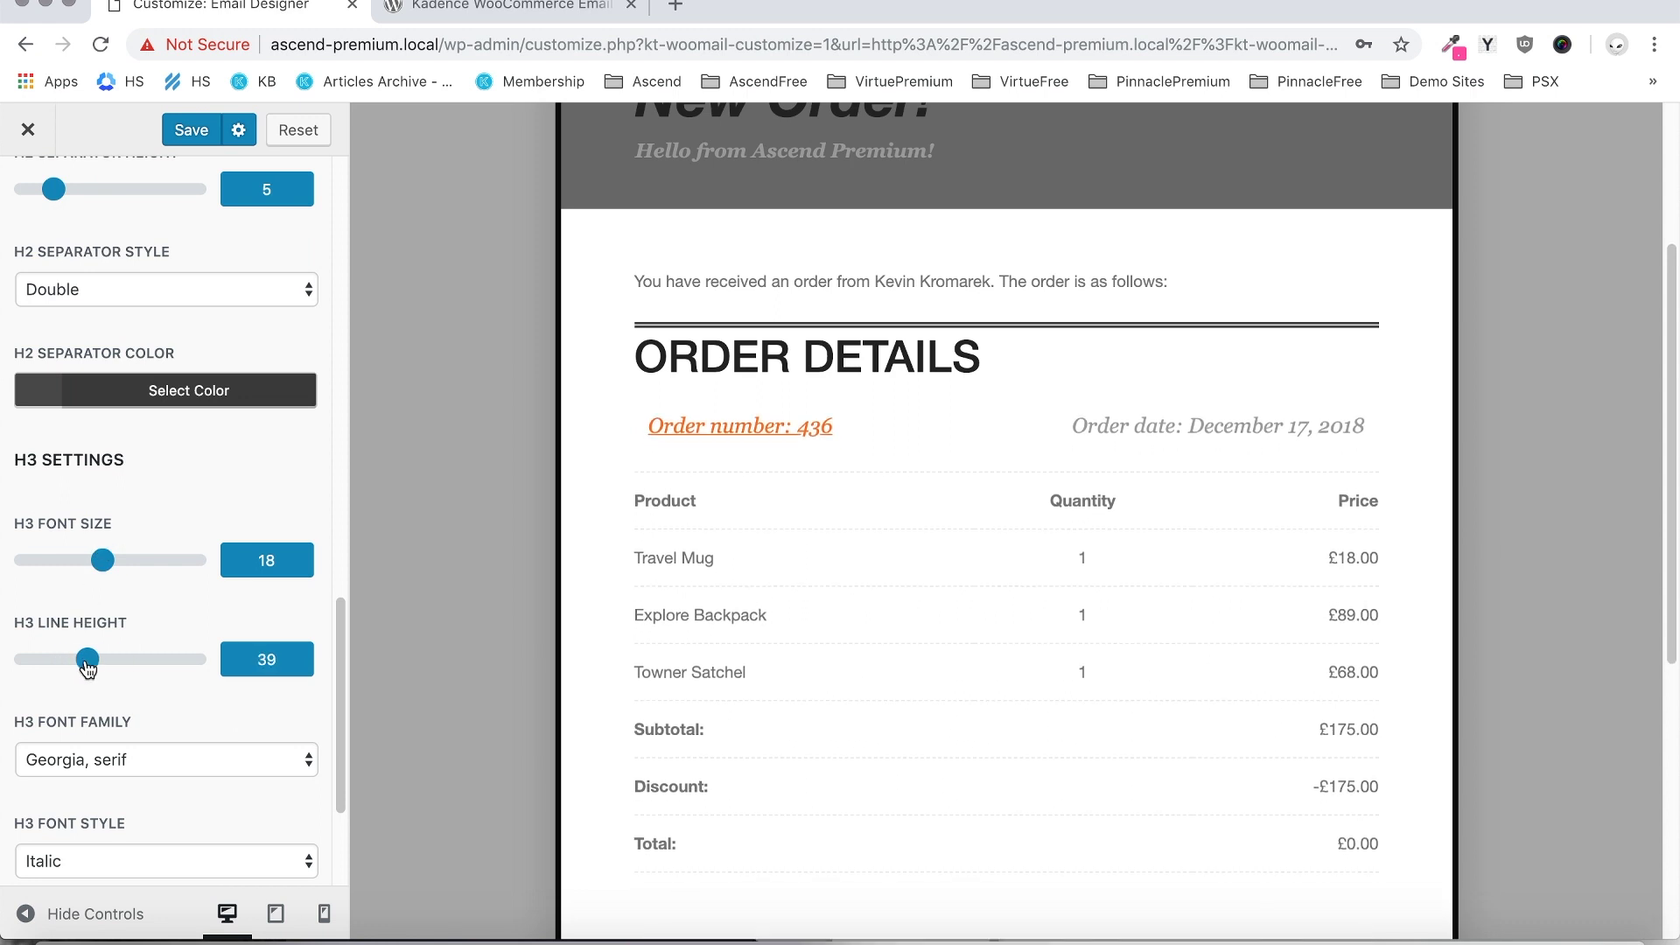
scroll(88, 669, "down", 3)
left_click(92, 618)
left_click(102, 604)
scroll(90, 698, "down", 2)
left_click(91, 639)
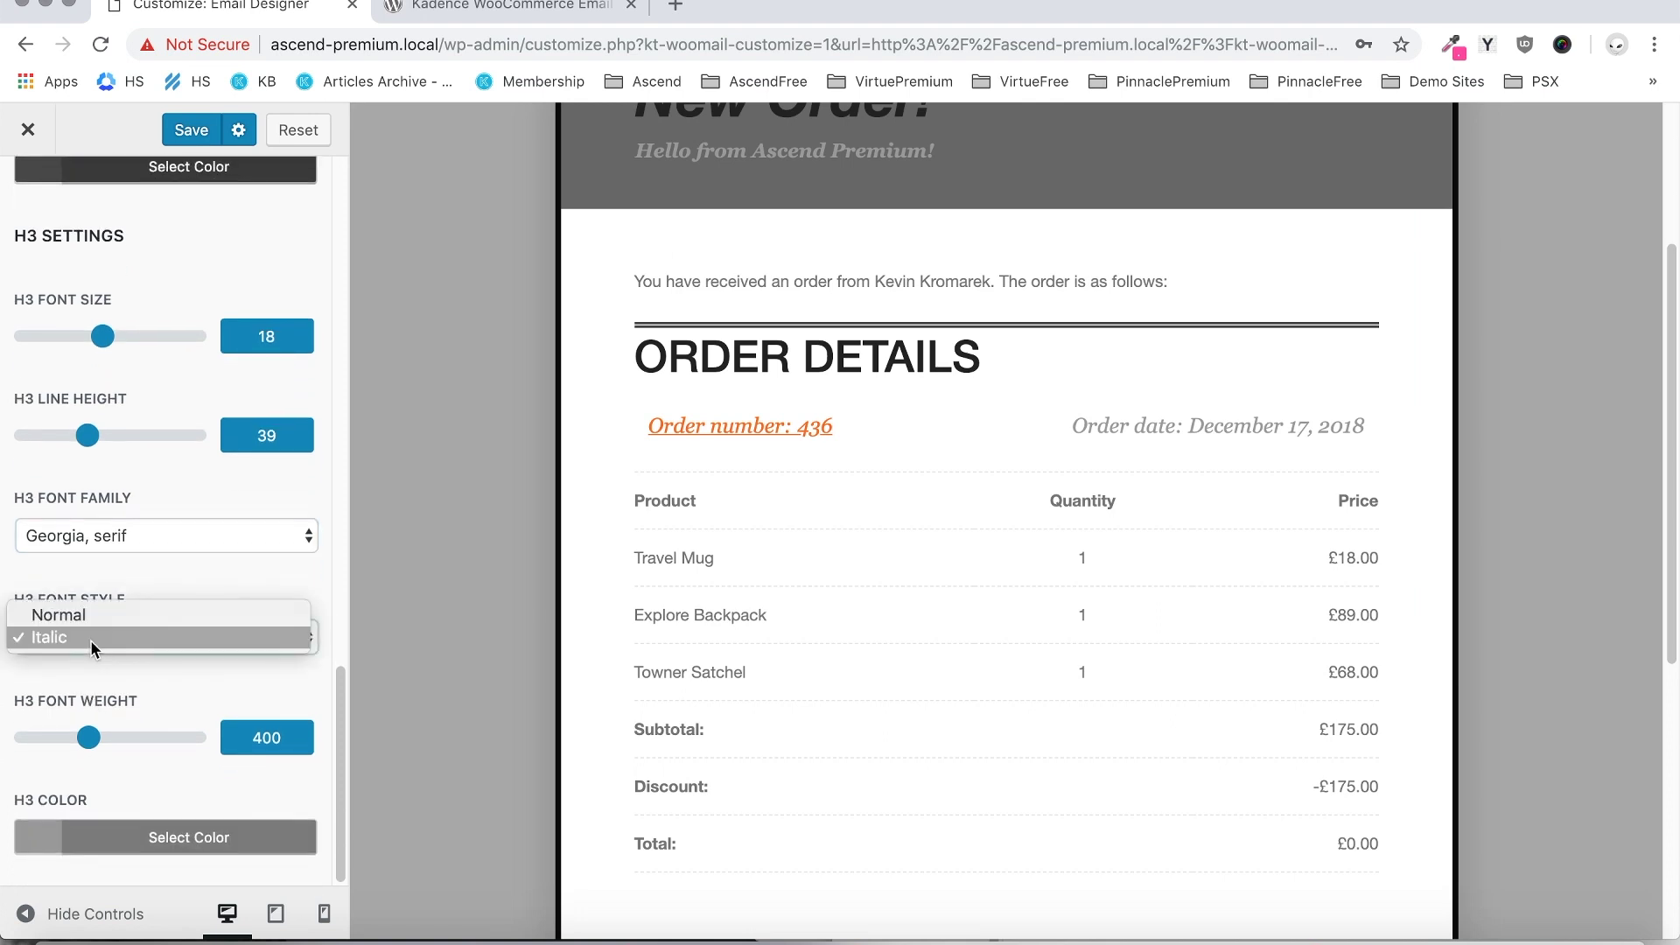
left_click(93, 615)
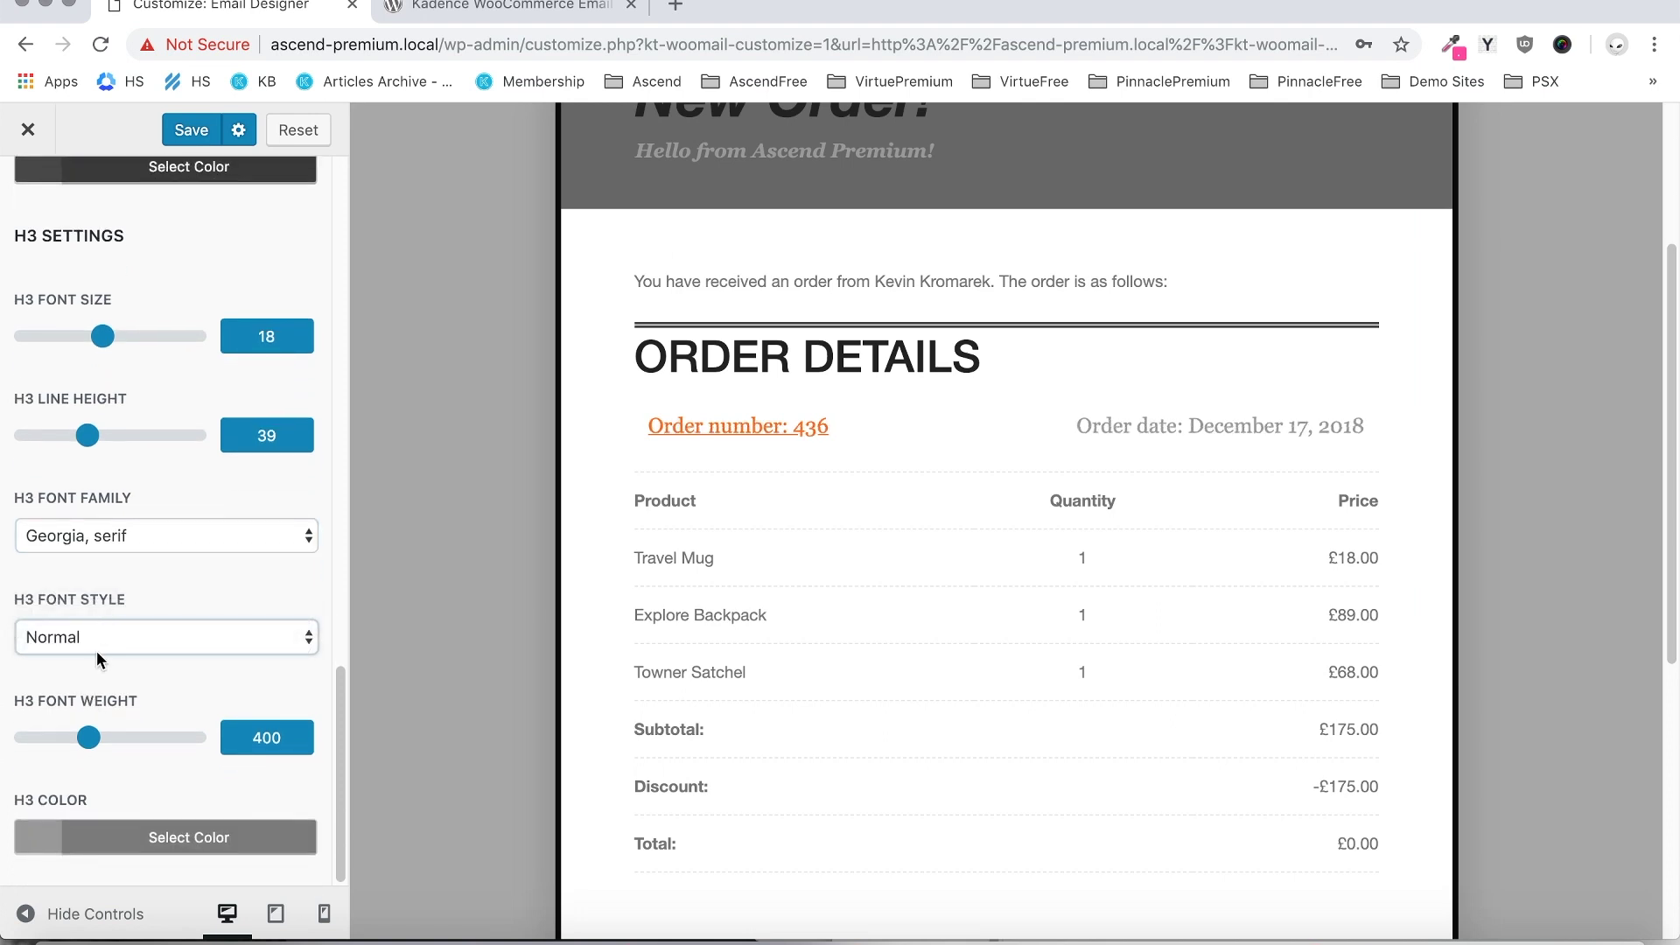
- Make the order date subheading weight 600 and black
left_click_drag(93, 740, 142, 742)
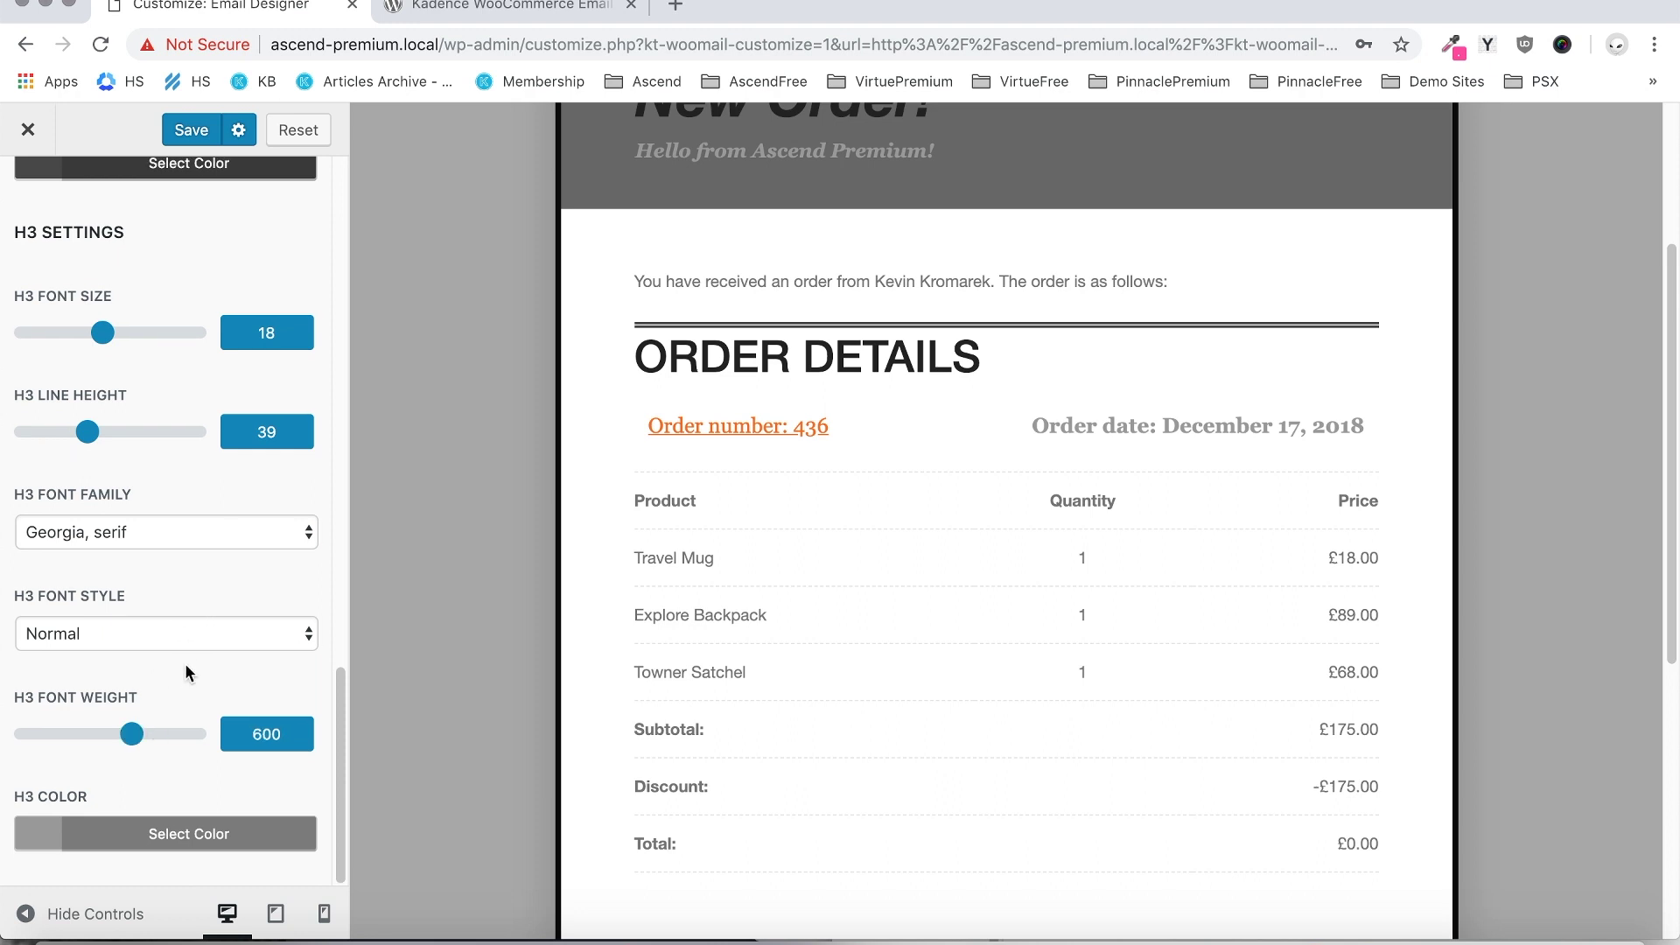
left_click(56, 836)
left_click_drag(206, 734, 4, 826)
left_click(4, 825)
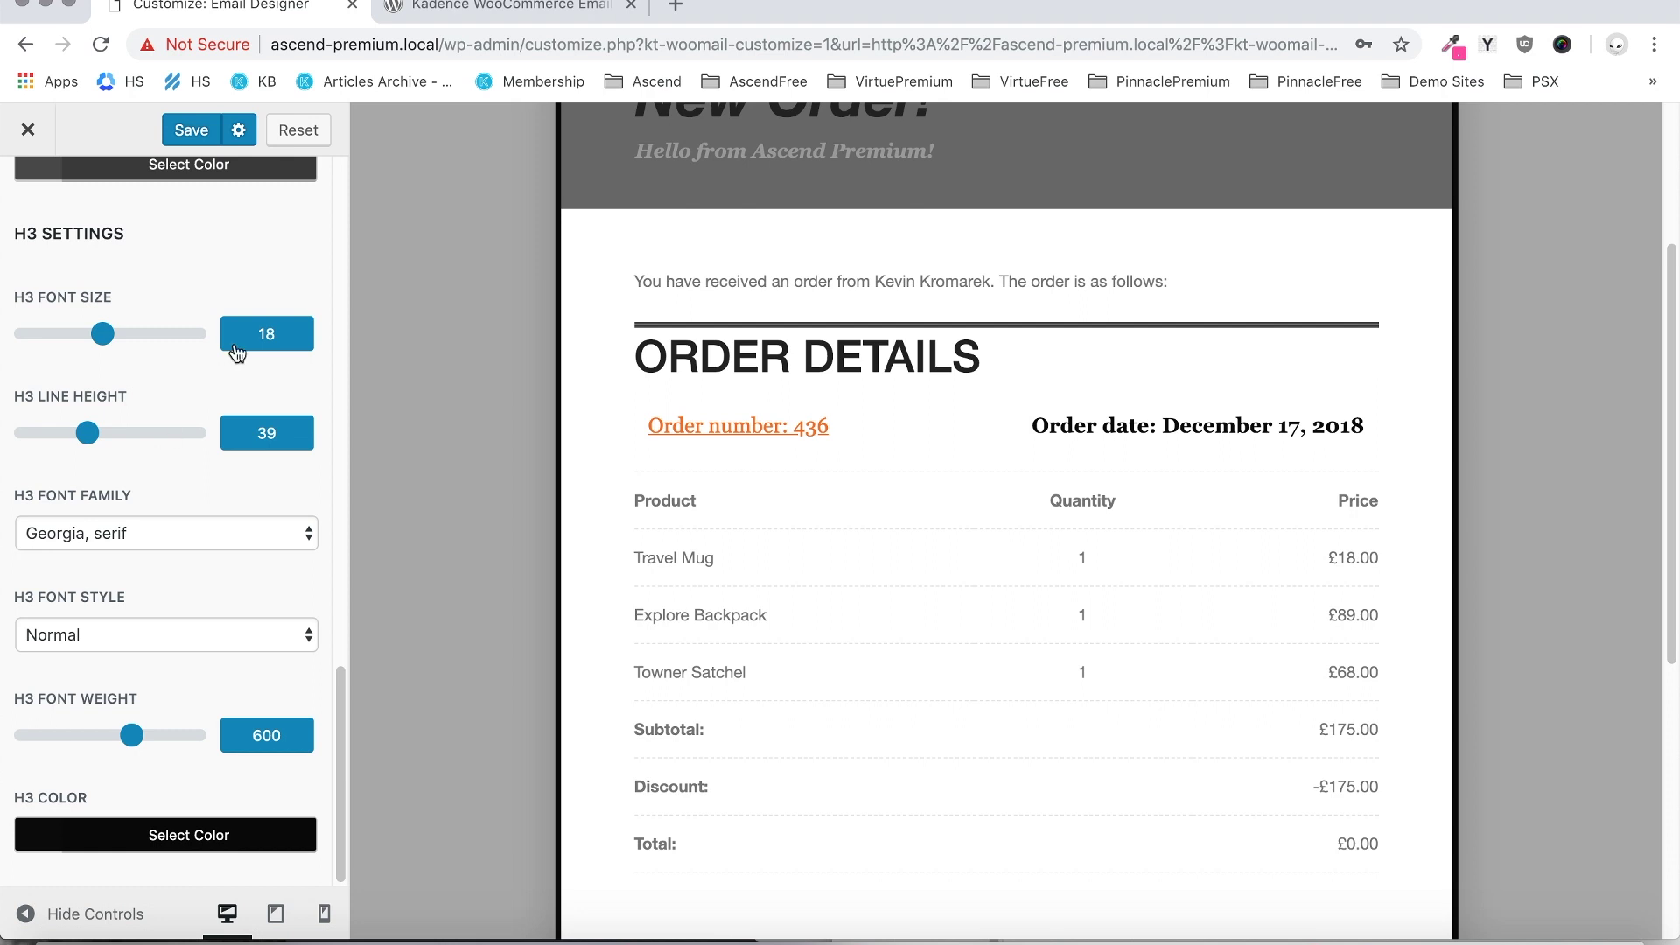
scroll(194, 385, "up", 10)
left_click(27, 200)
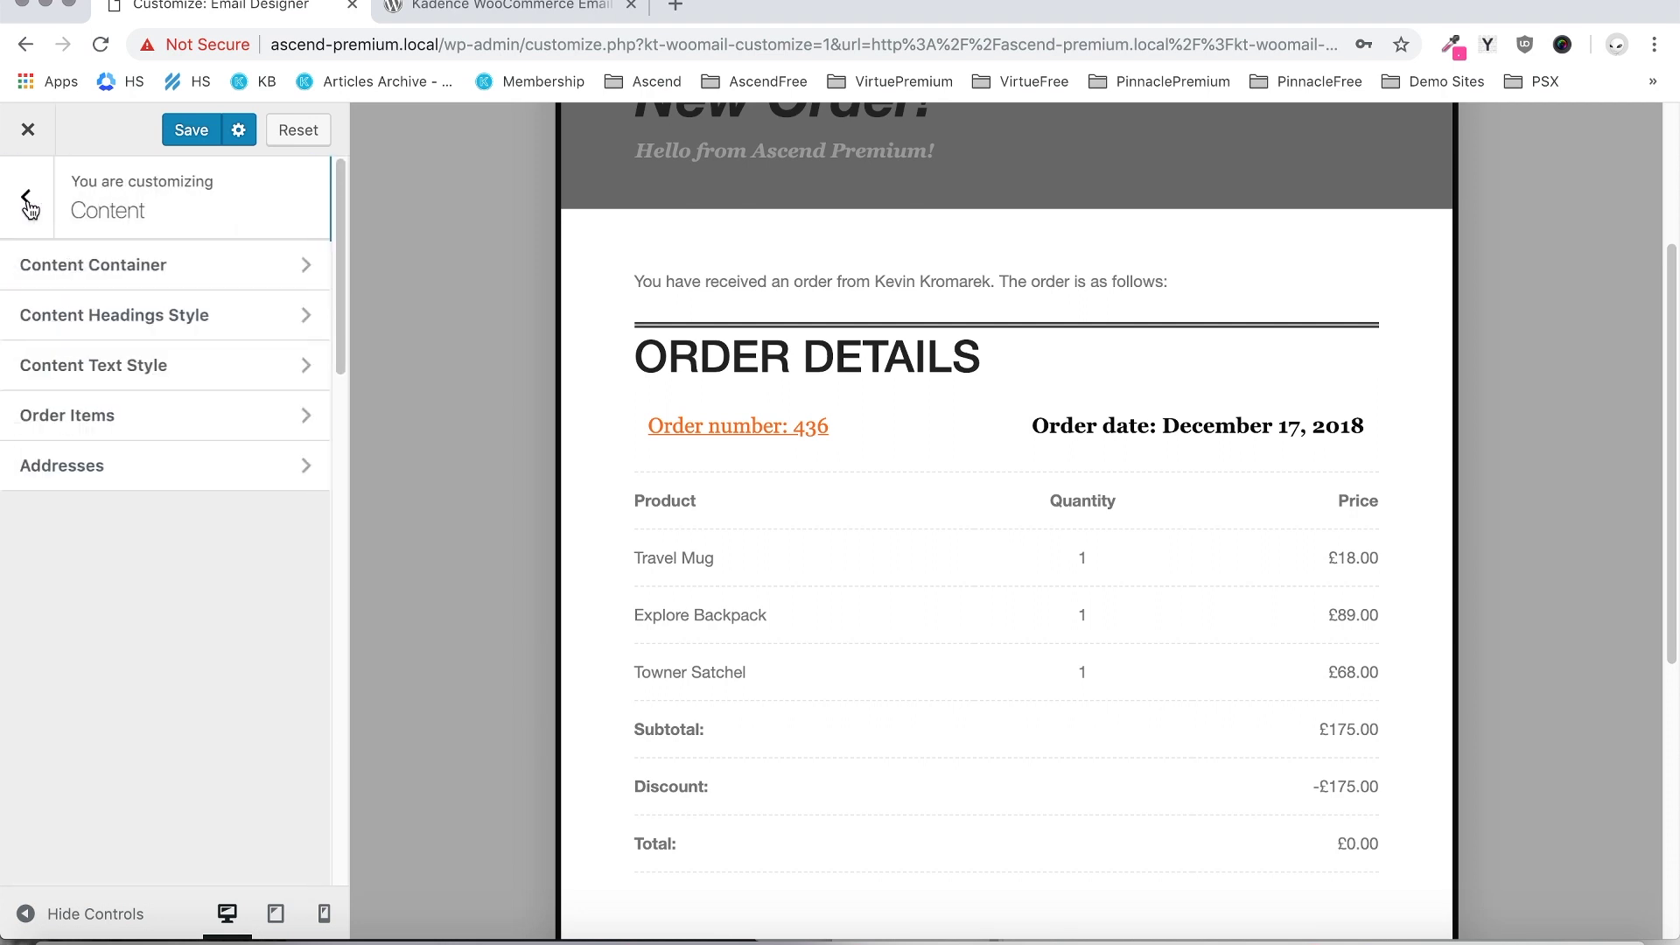
- In Content Text Style, keep size 14 Helvetica Neue, set line height 23 and weight 500
left_click(96, 385)
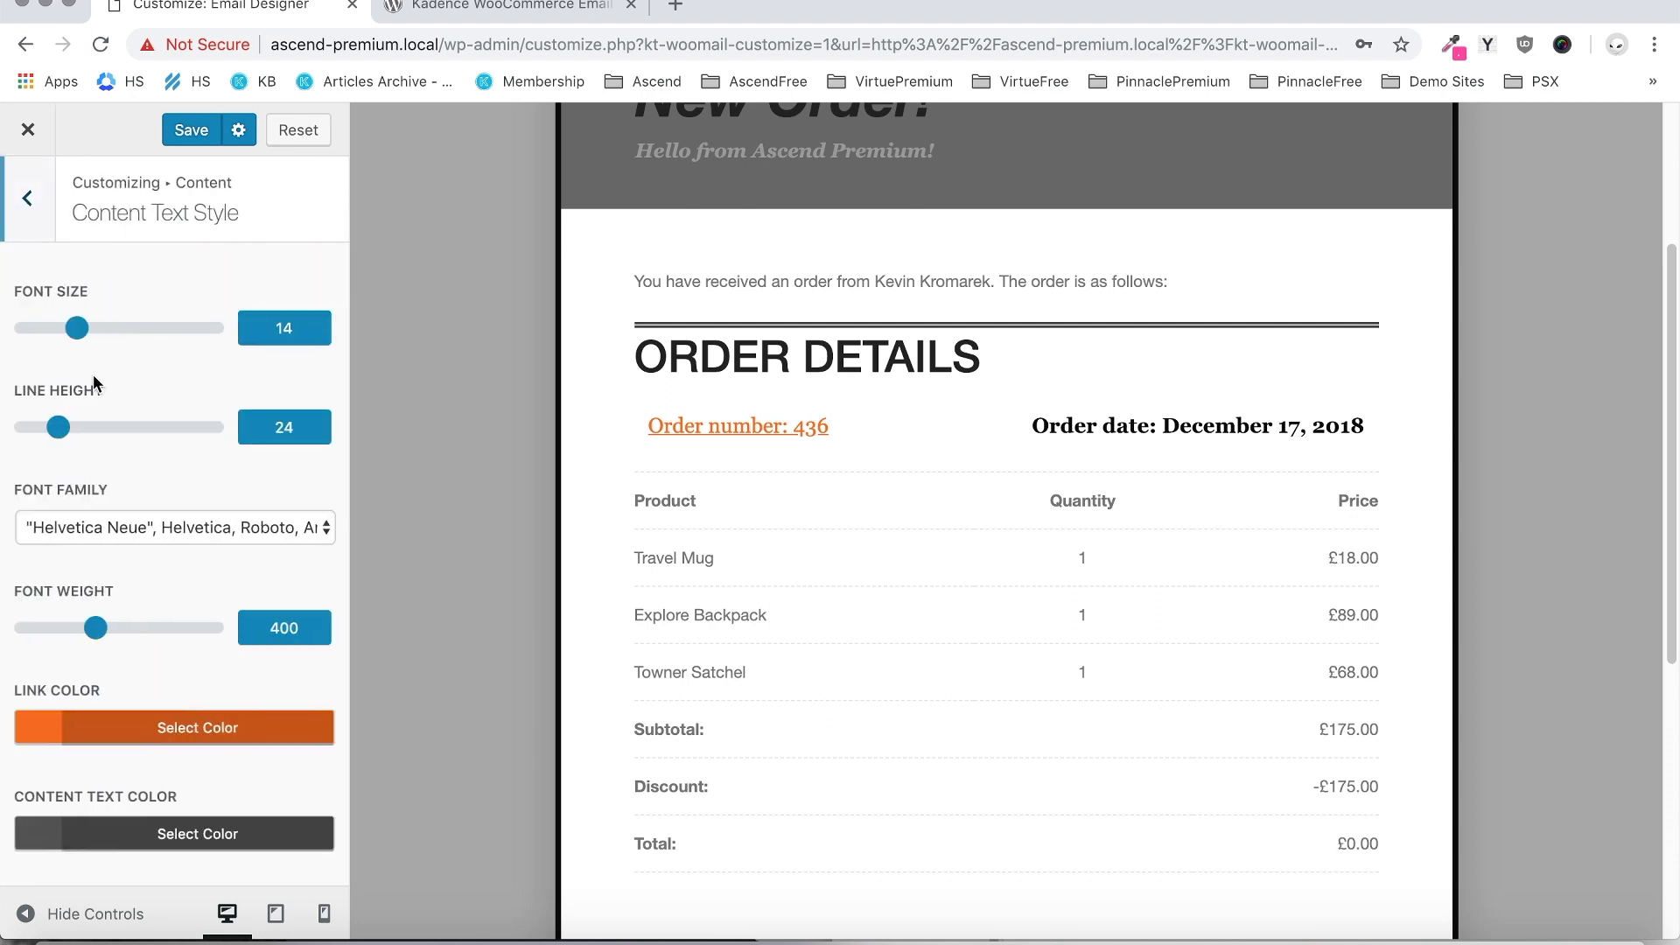
scroll(1020, 595, "down", 2)
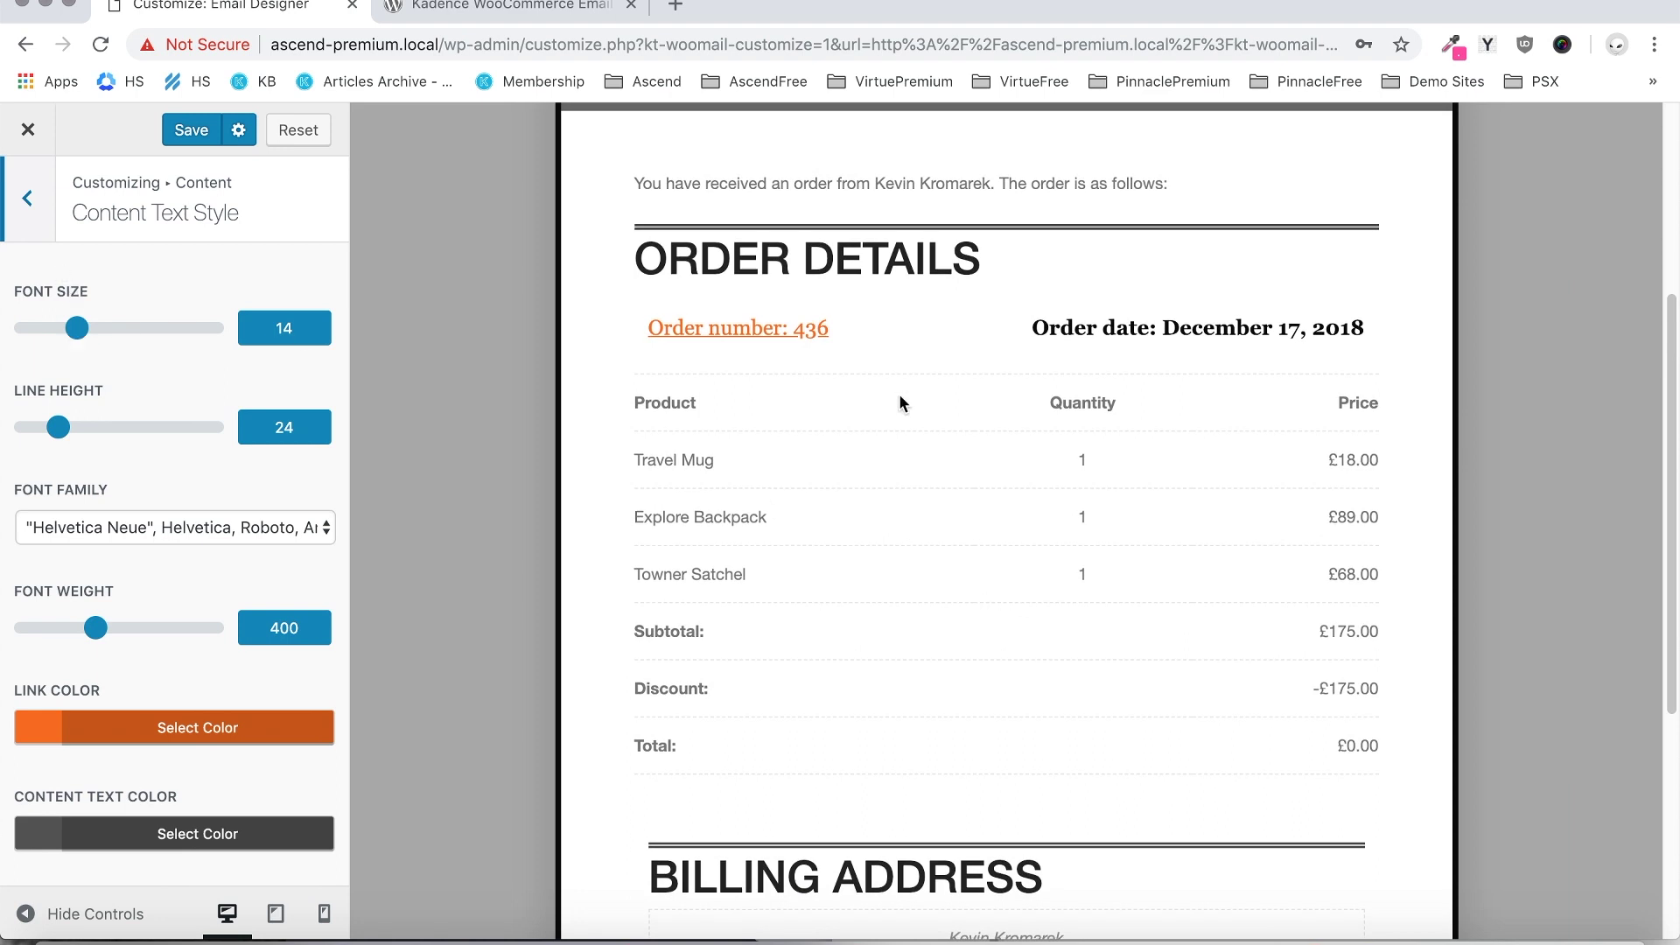
mouse_move(80, 334)
left_mouse_down()
mouse_move(131, 329)
mouse_move(76, 340)
left_mouse_up()
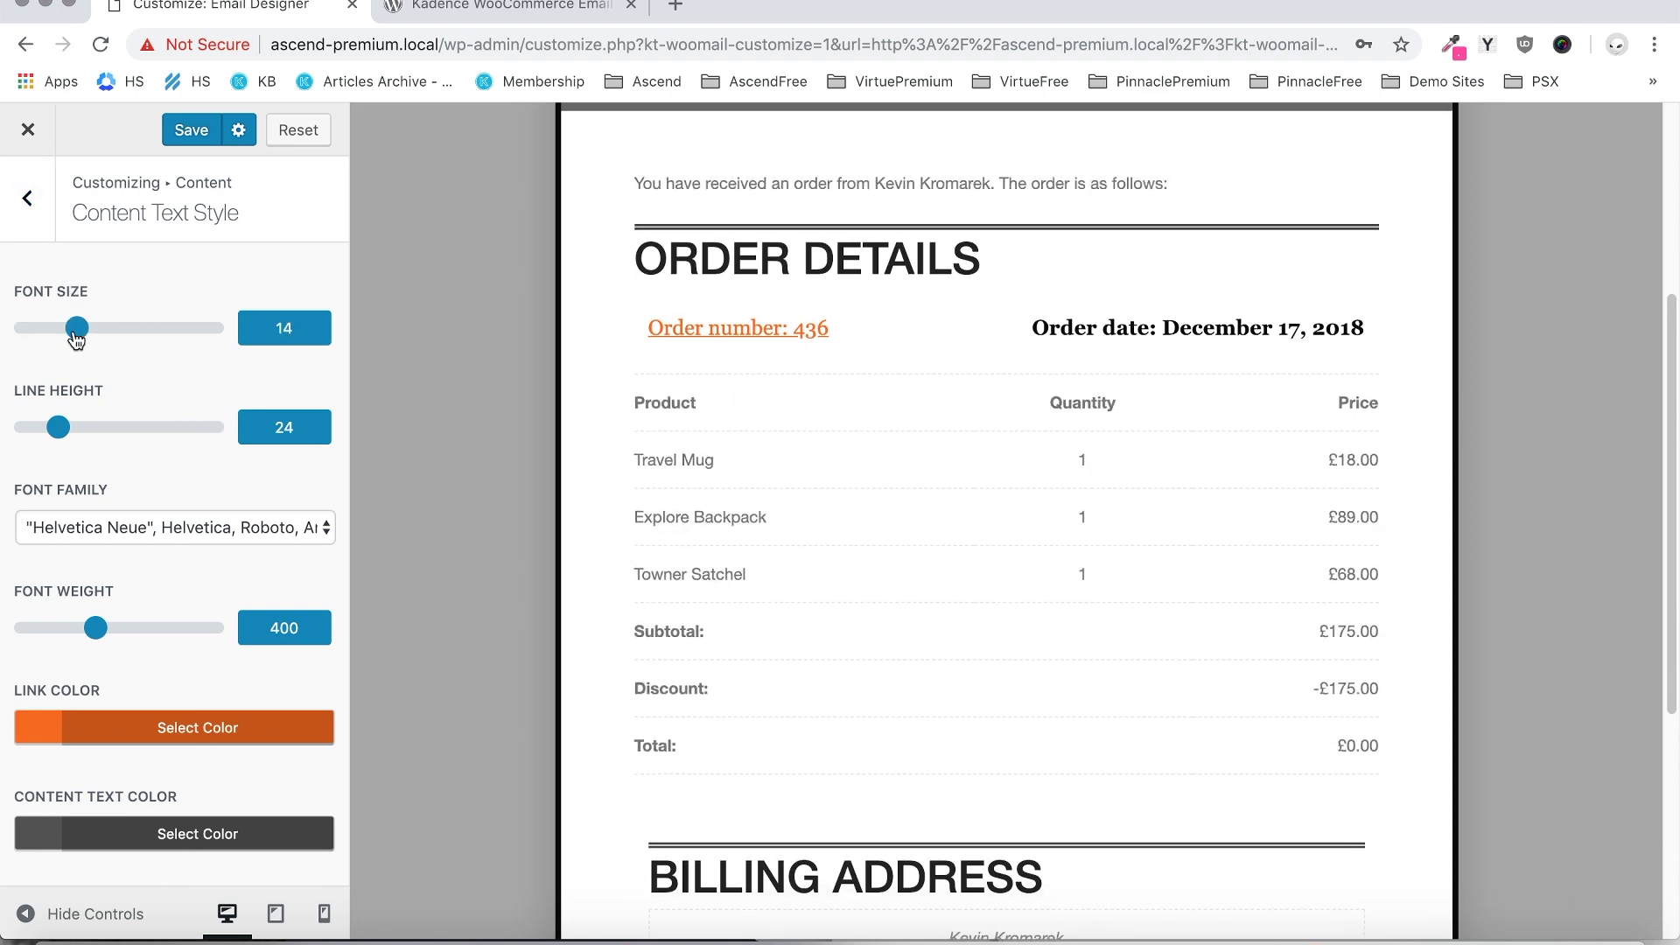
mouse_move(68, 435)
left_mouse_down()
mouse_move(80, 428)
mouse_move(56, 428)
left_mouse_up()
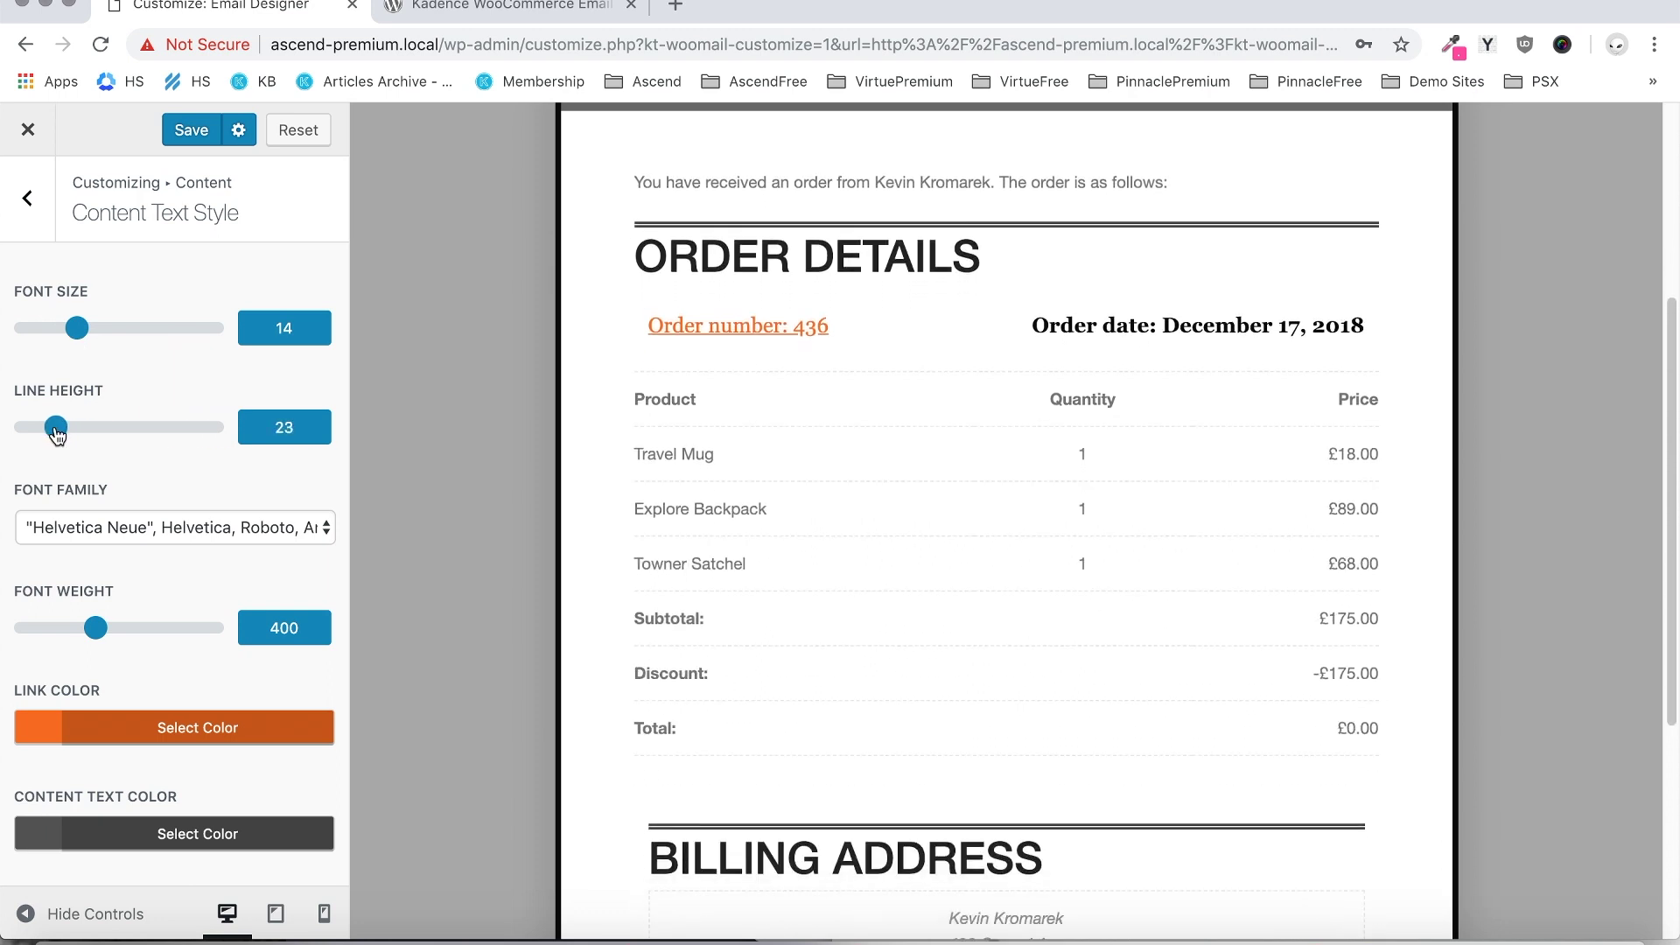
left_click(77, 523)
left_click(77, 526)
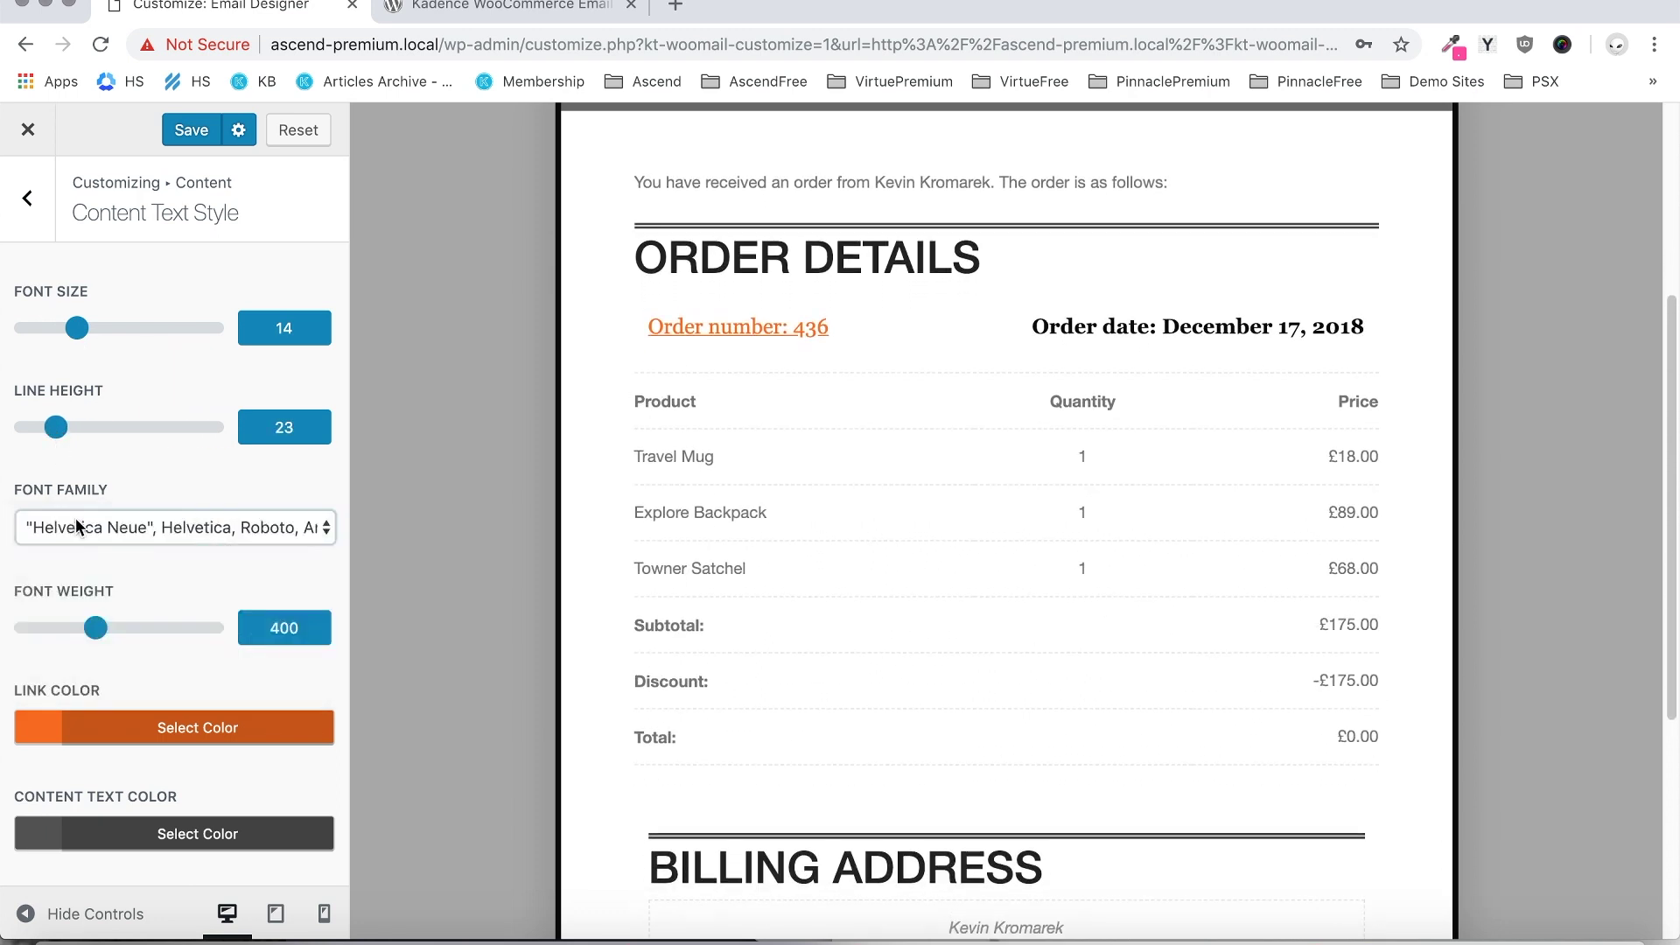
mouse_move(99, 632)
left_mouse_down()
mouse_move(180, 632)
mouse_move(80, 635)
mouse_move(117, 632)
left_mouse_up()
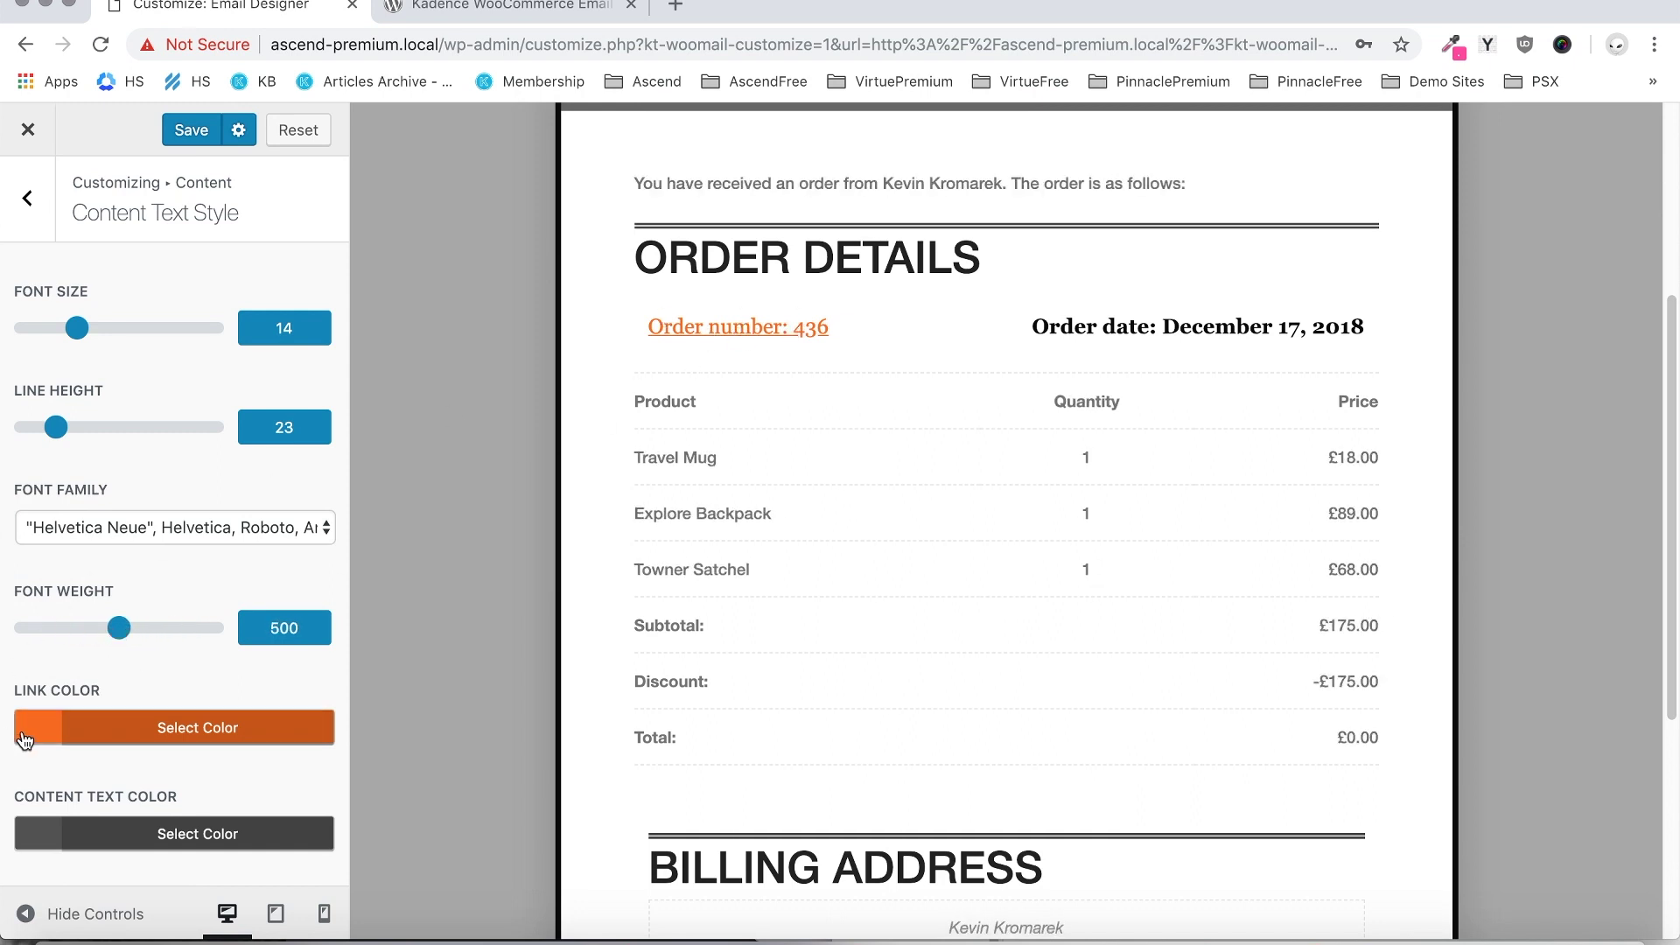
- Change the link colour from orange to blue and the body text to #0a0a0a
left_click(25, 736)
left_click_drag(182, 869, 183, 688)
left_click(30, 840)
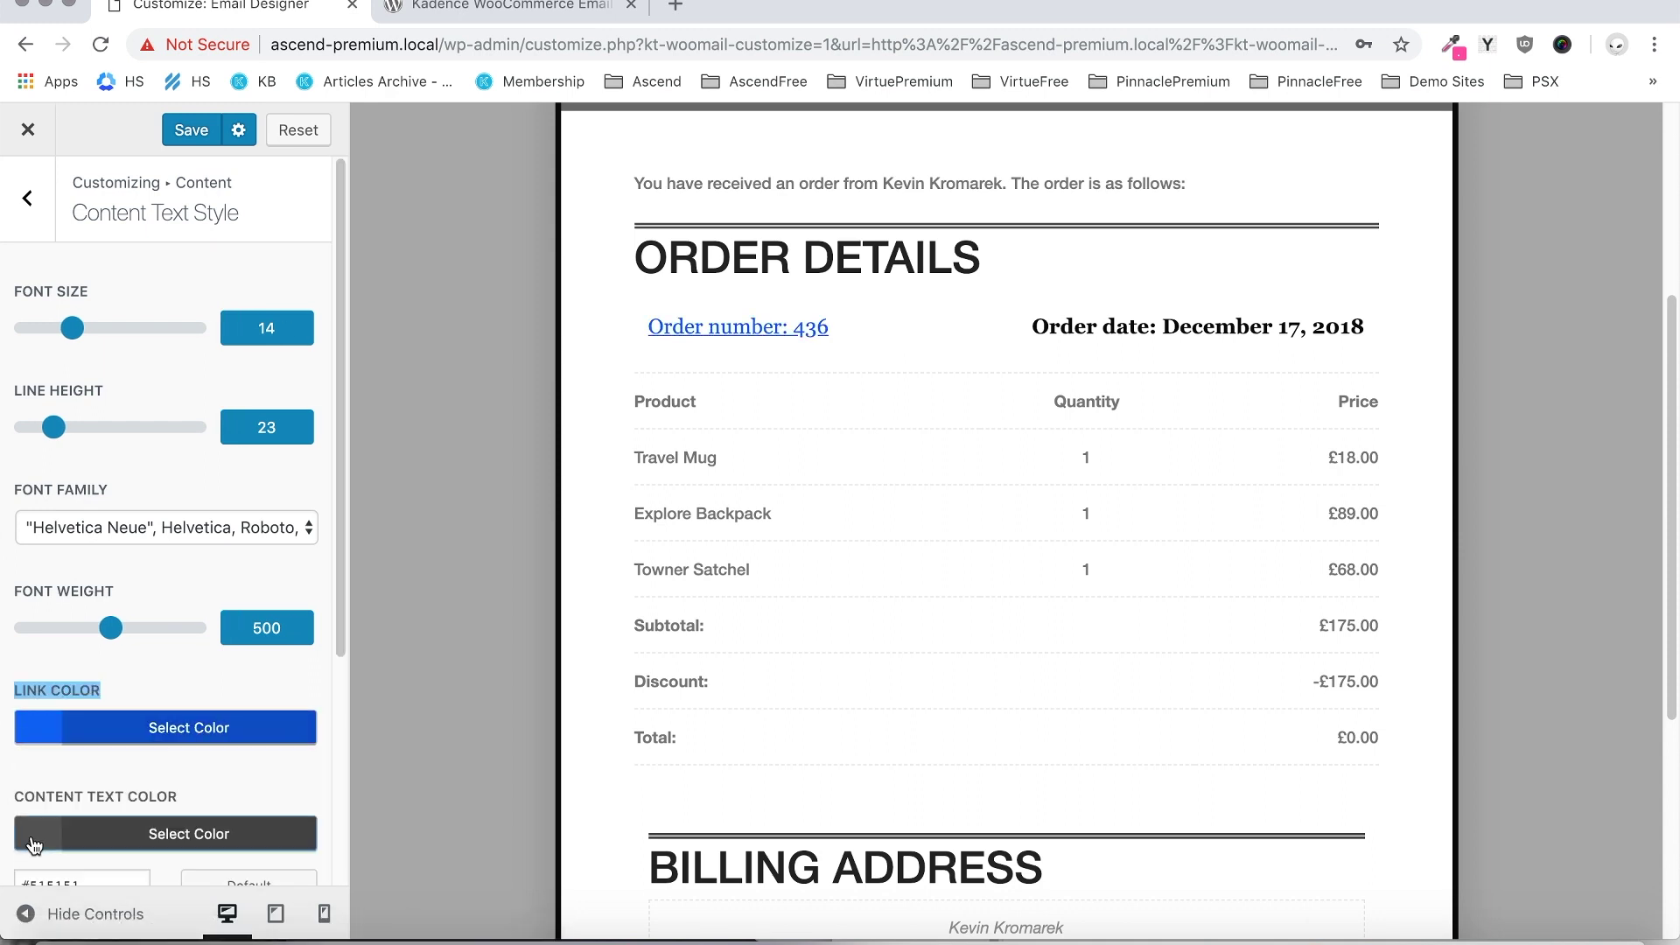
scroll(232, 687, "down", 5)
left_click_drag(167, 713, 66, 842)
left_click(190, 350)
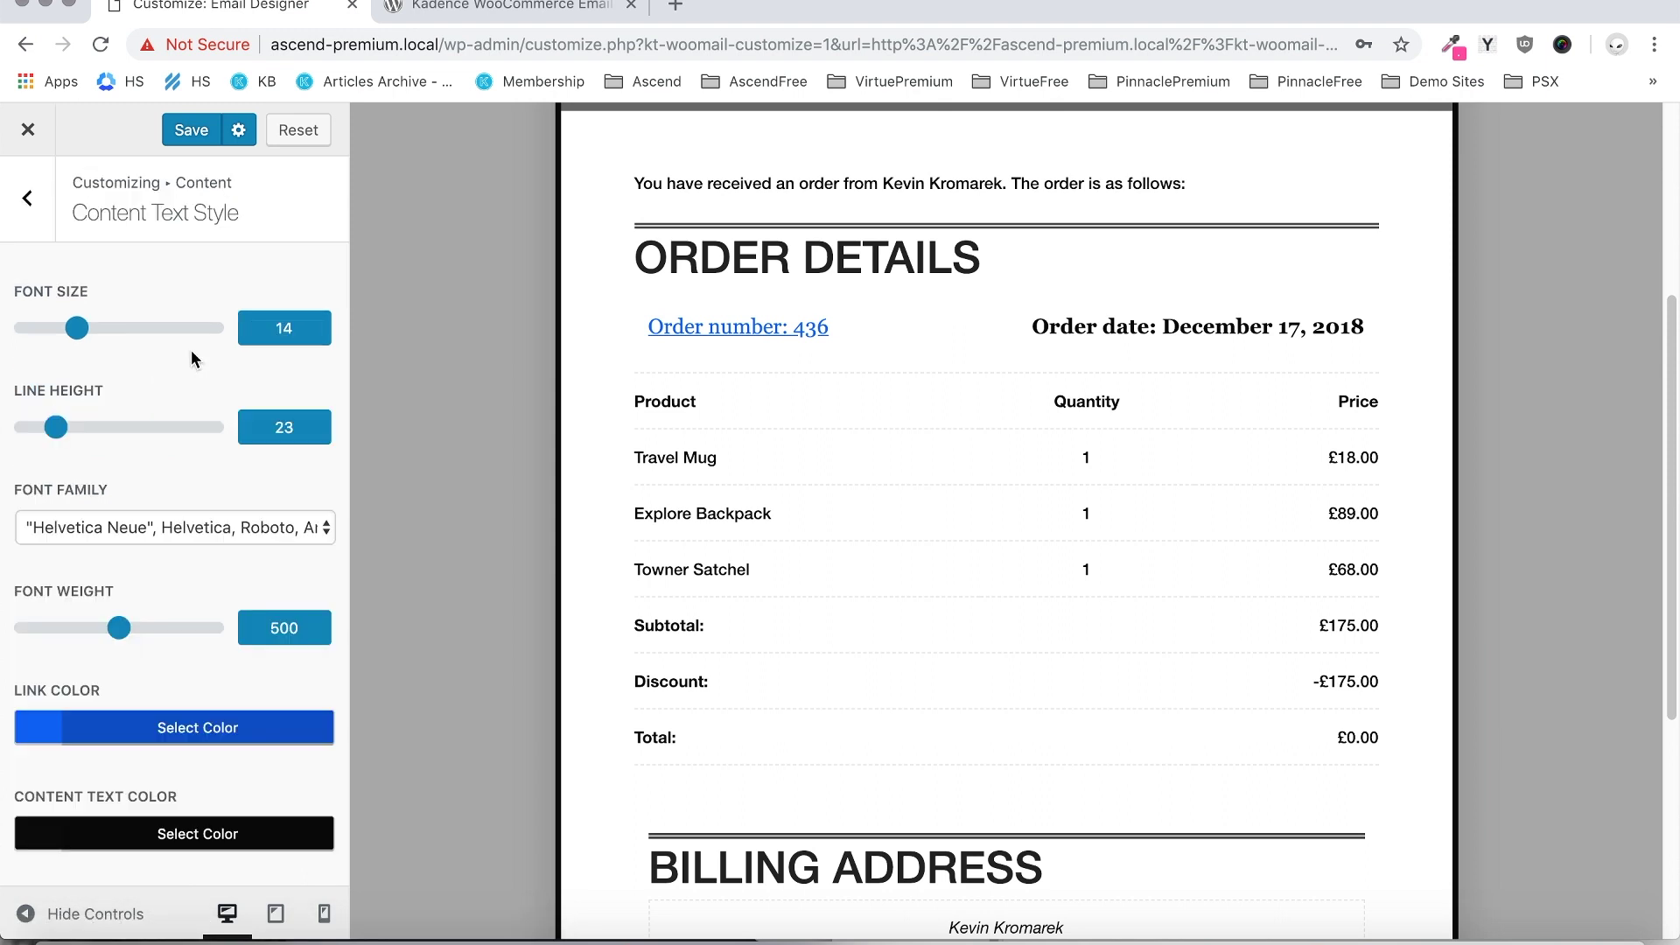
left_click(46, 207)
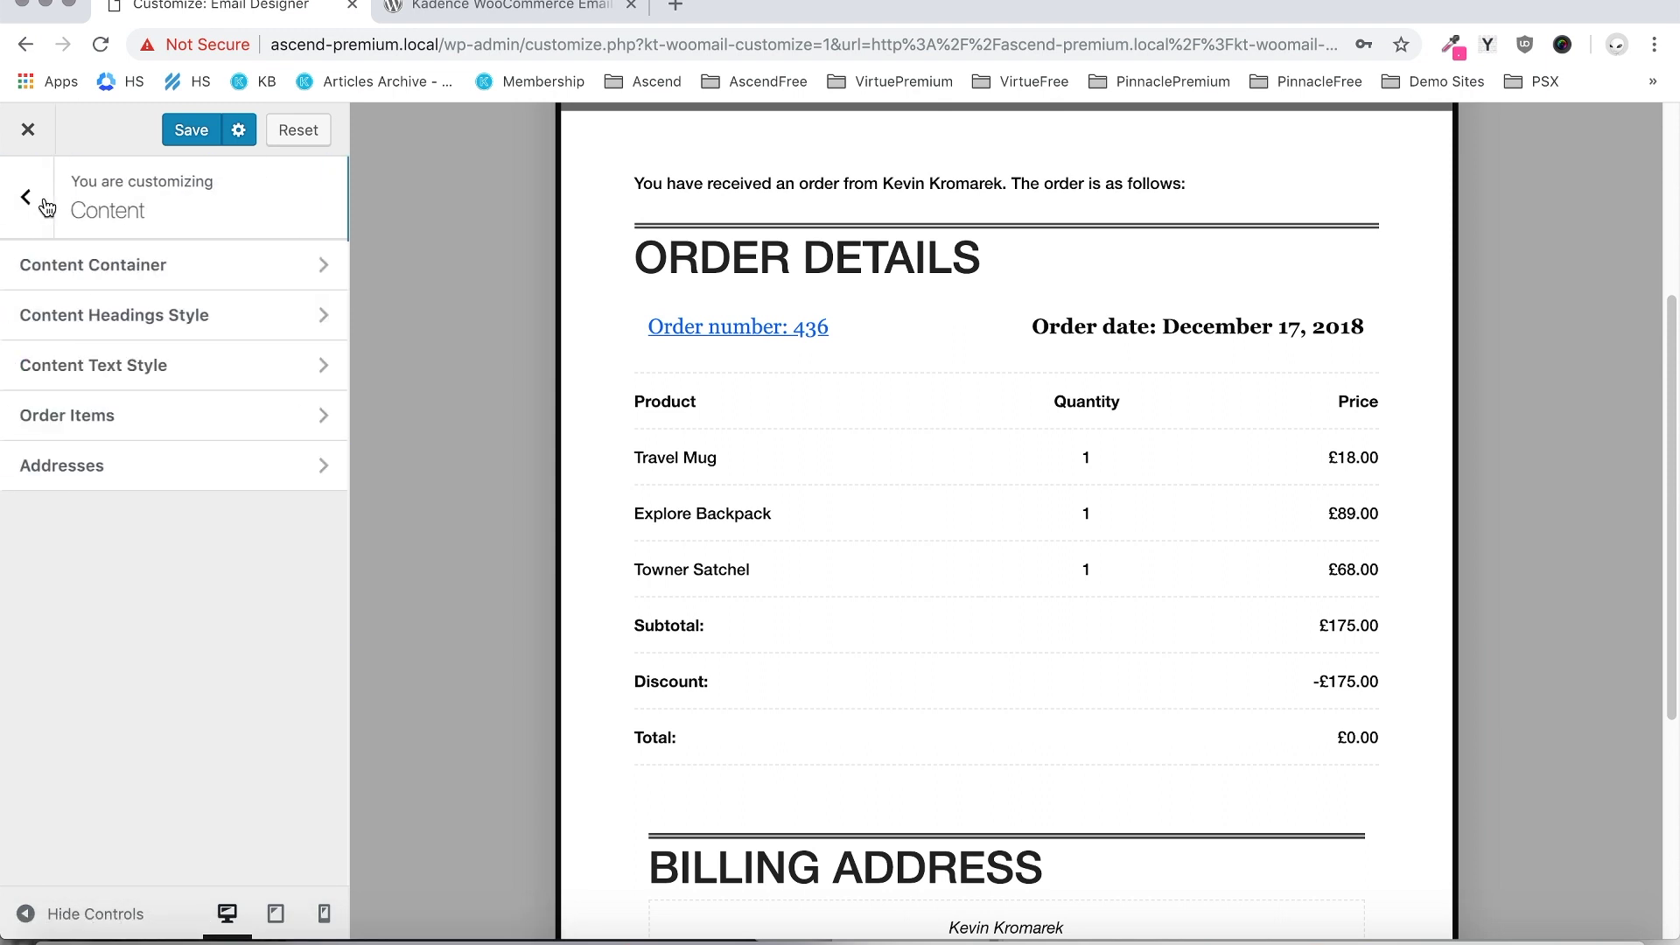
- In Order Items, keep the Light table style and show product images
left_click(77, 418)
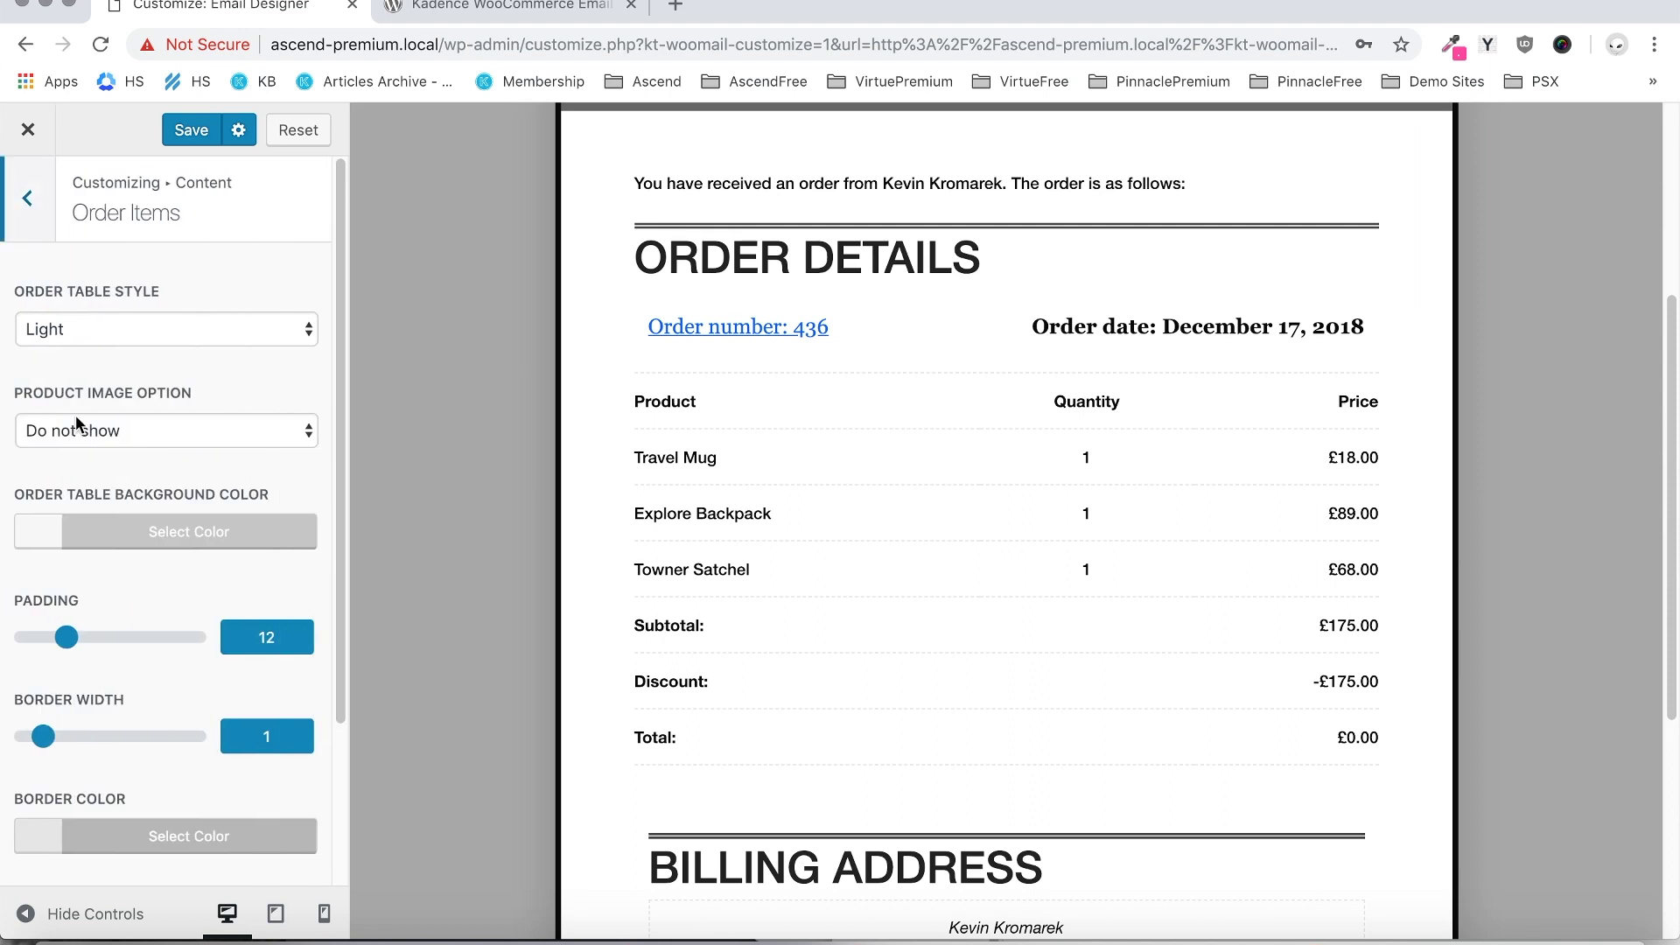
left_click(208, 328)
left_click(219, 309)
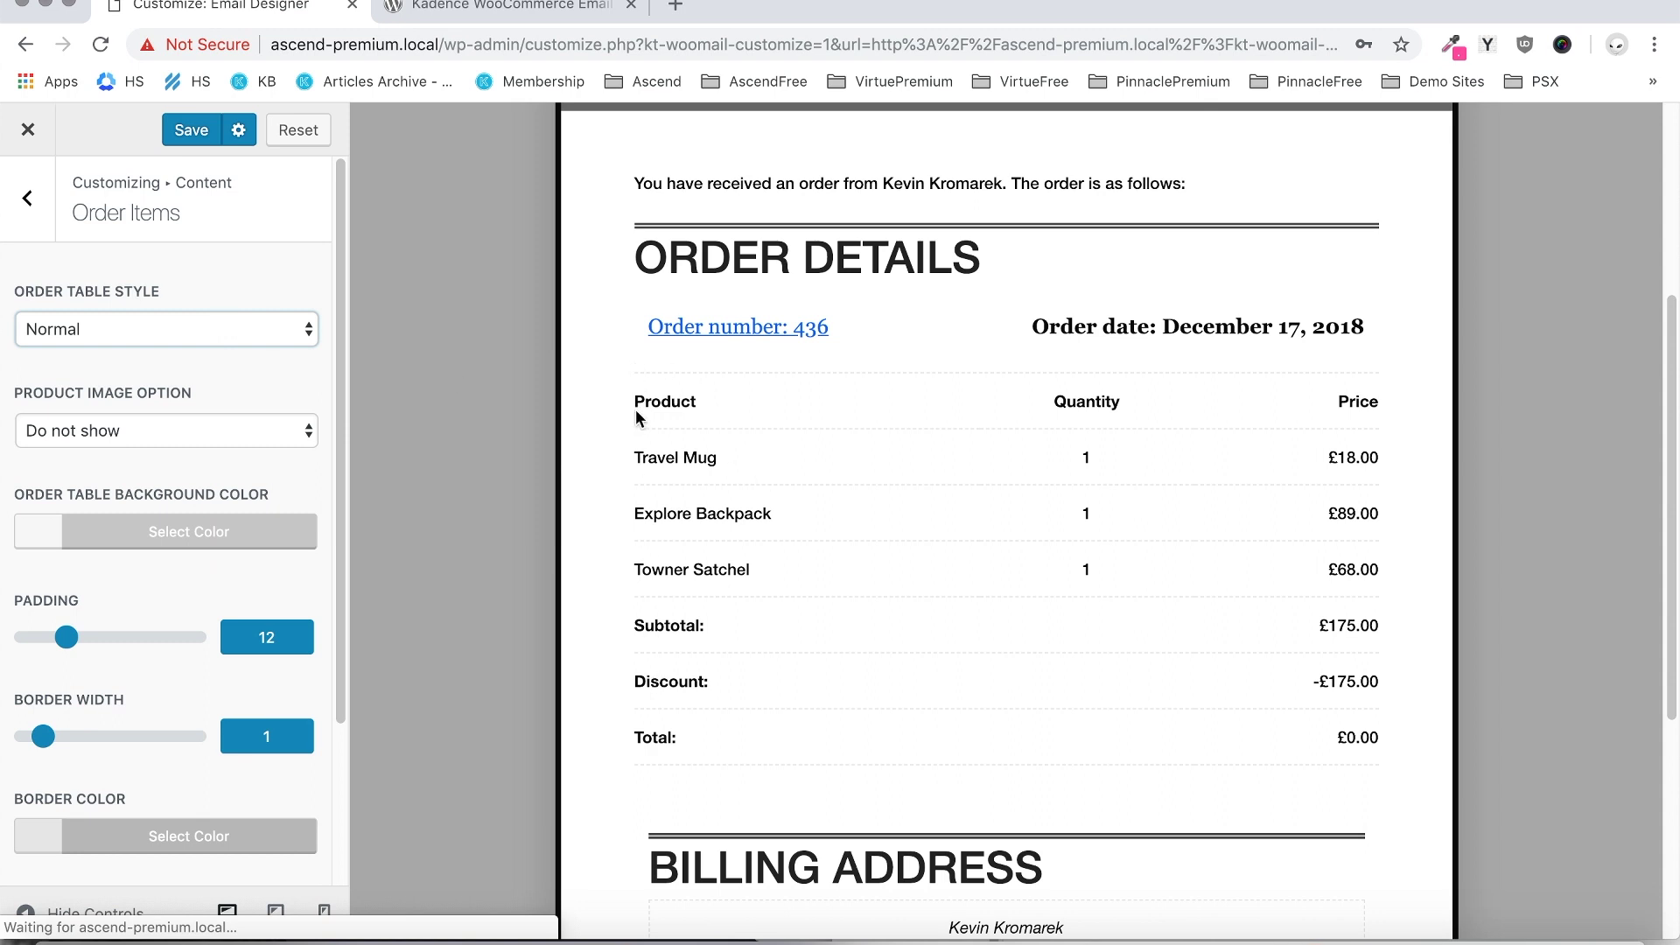
left_click(173, 328)
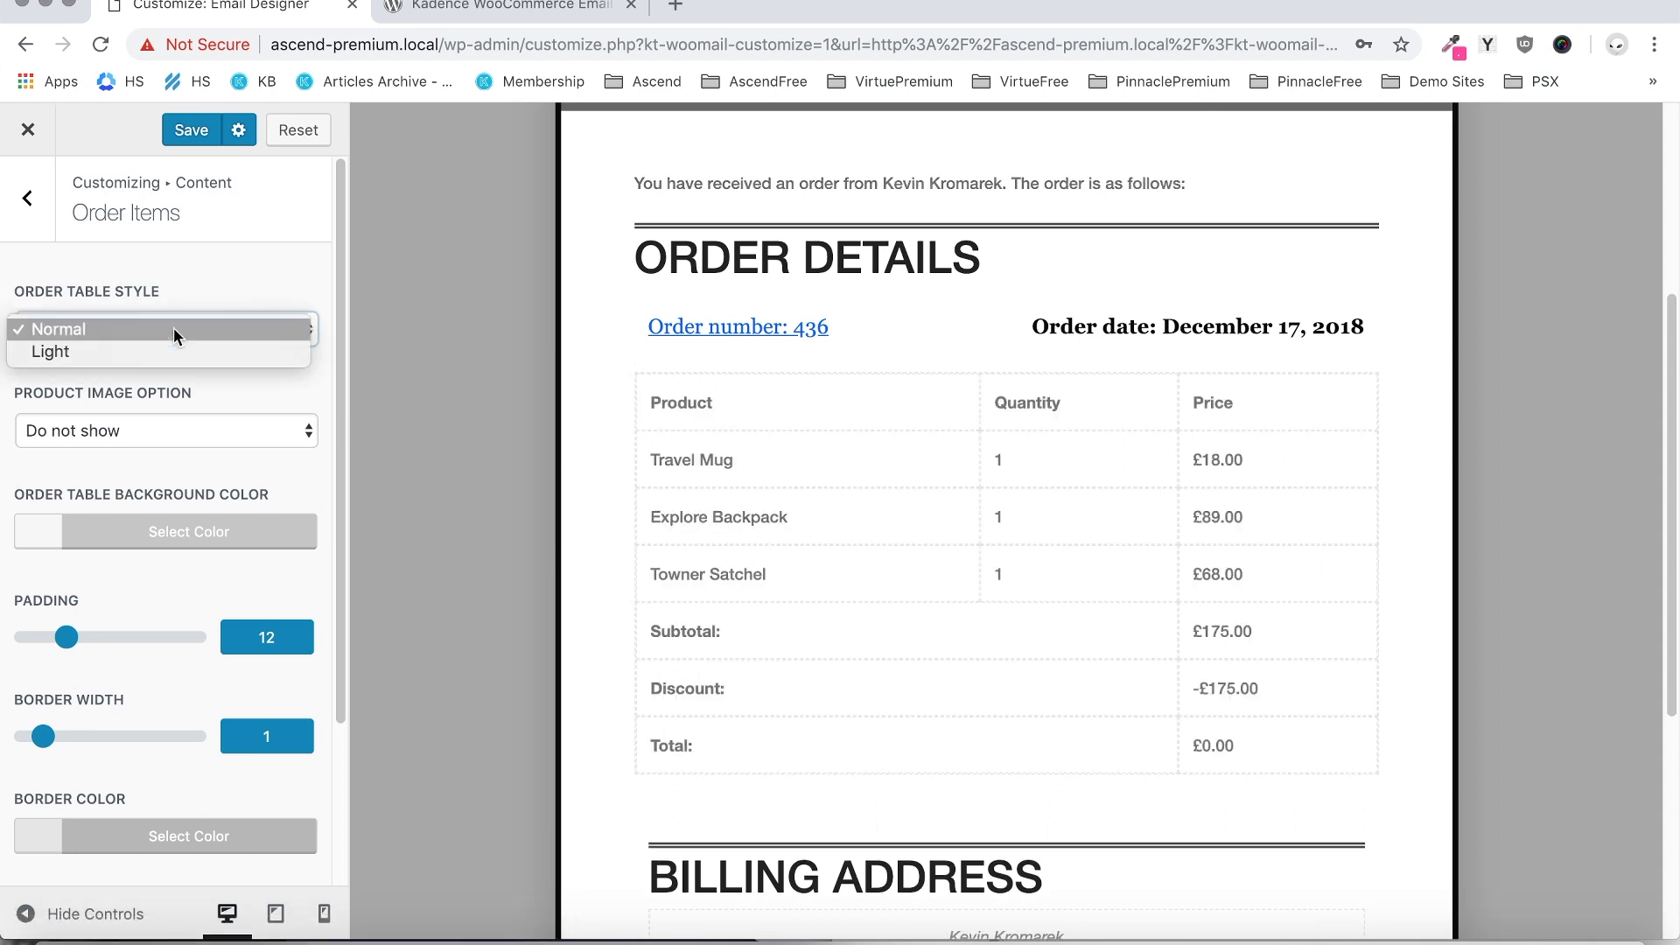
left_click(171, 350)
scroll(118, 467, "down", 2)
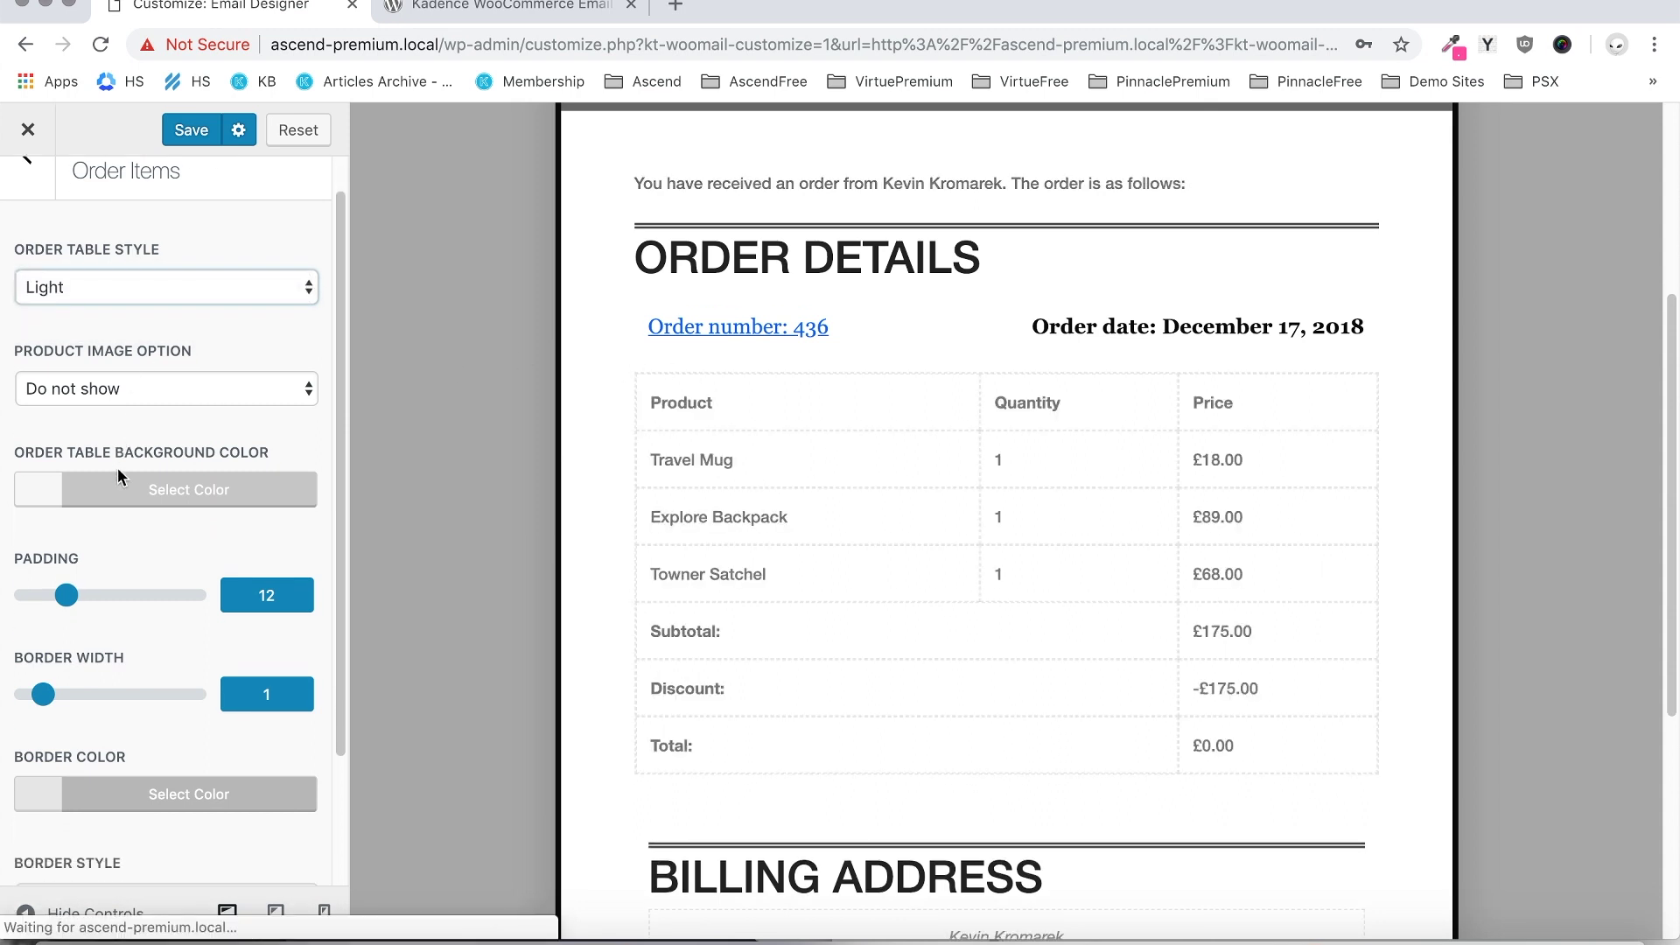
left_click(145, 342)
left_click(145, 358)
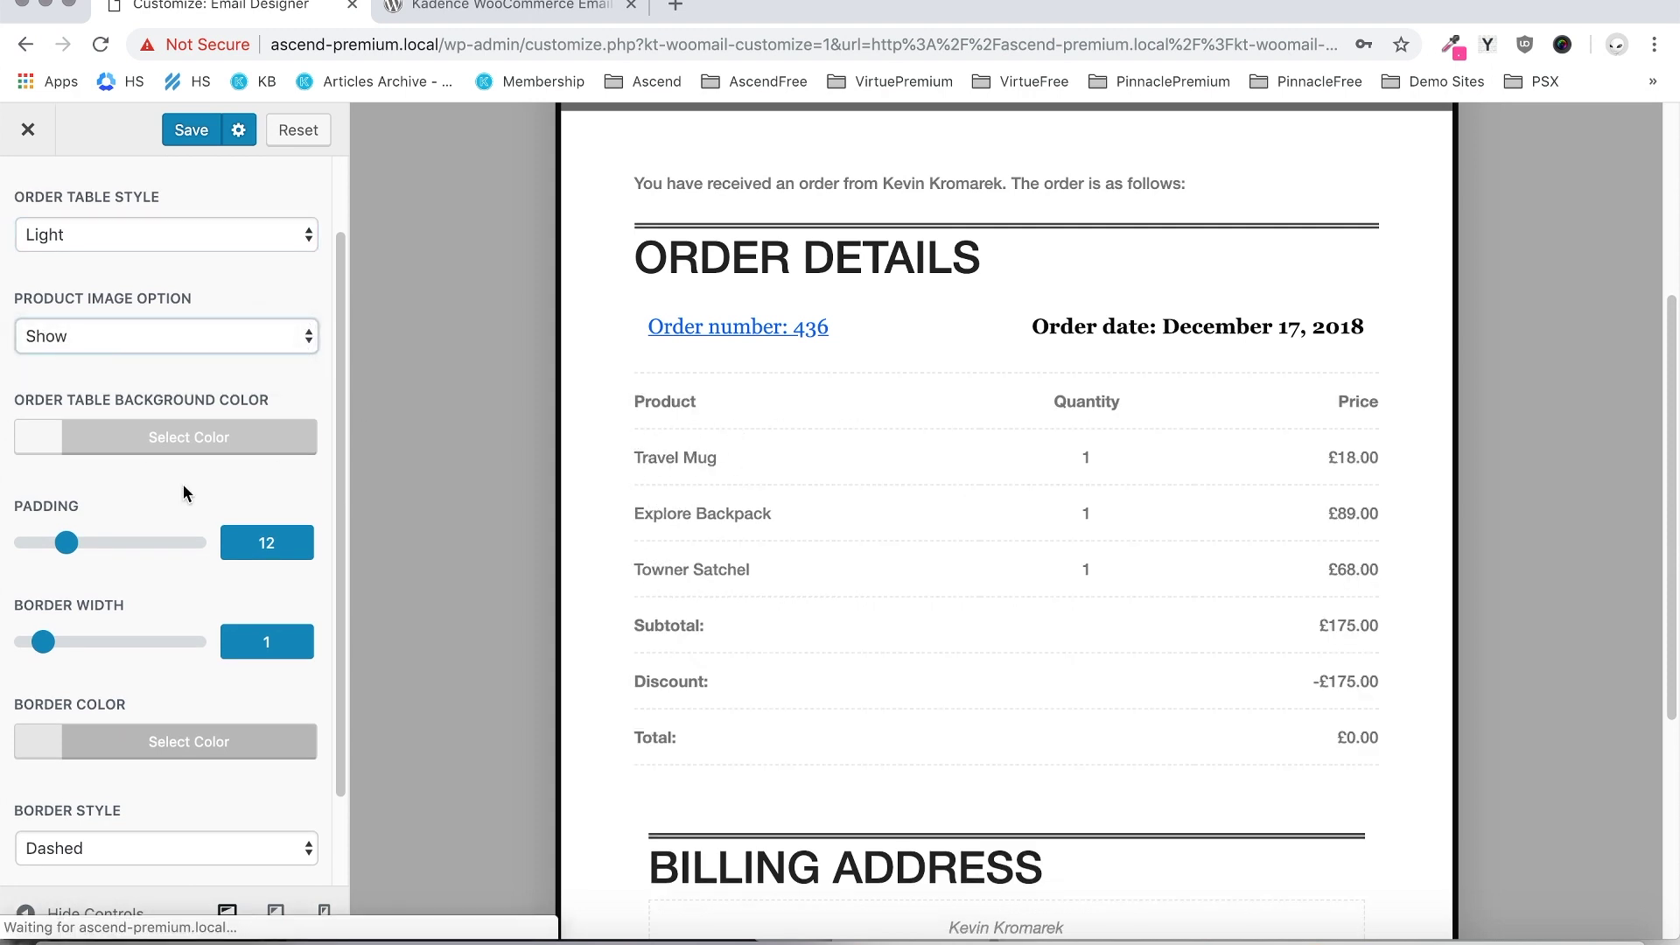
- Pick an order table background colour, set padding 8 and border width 3
scroll(165, 487, "down", 1)
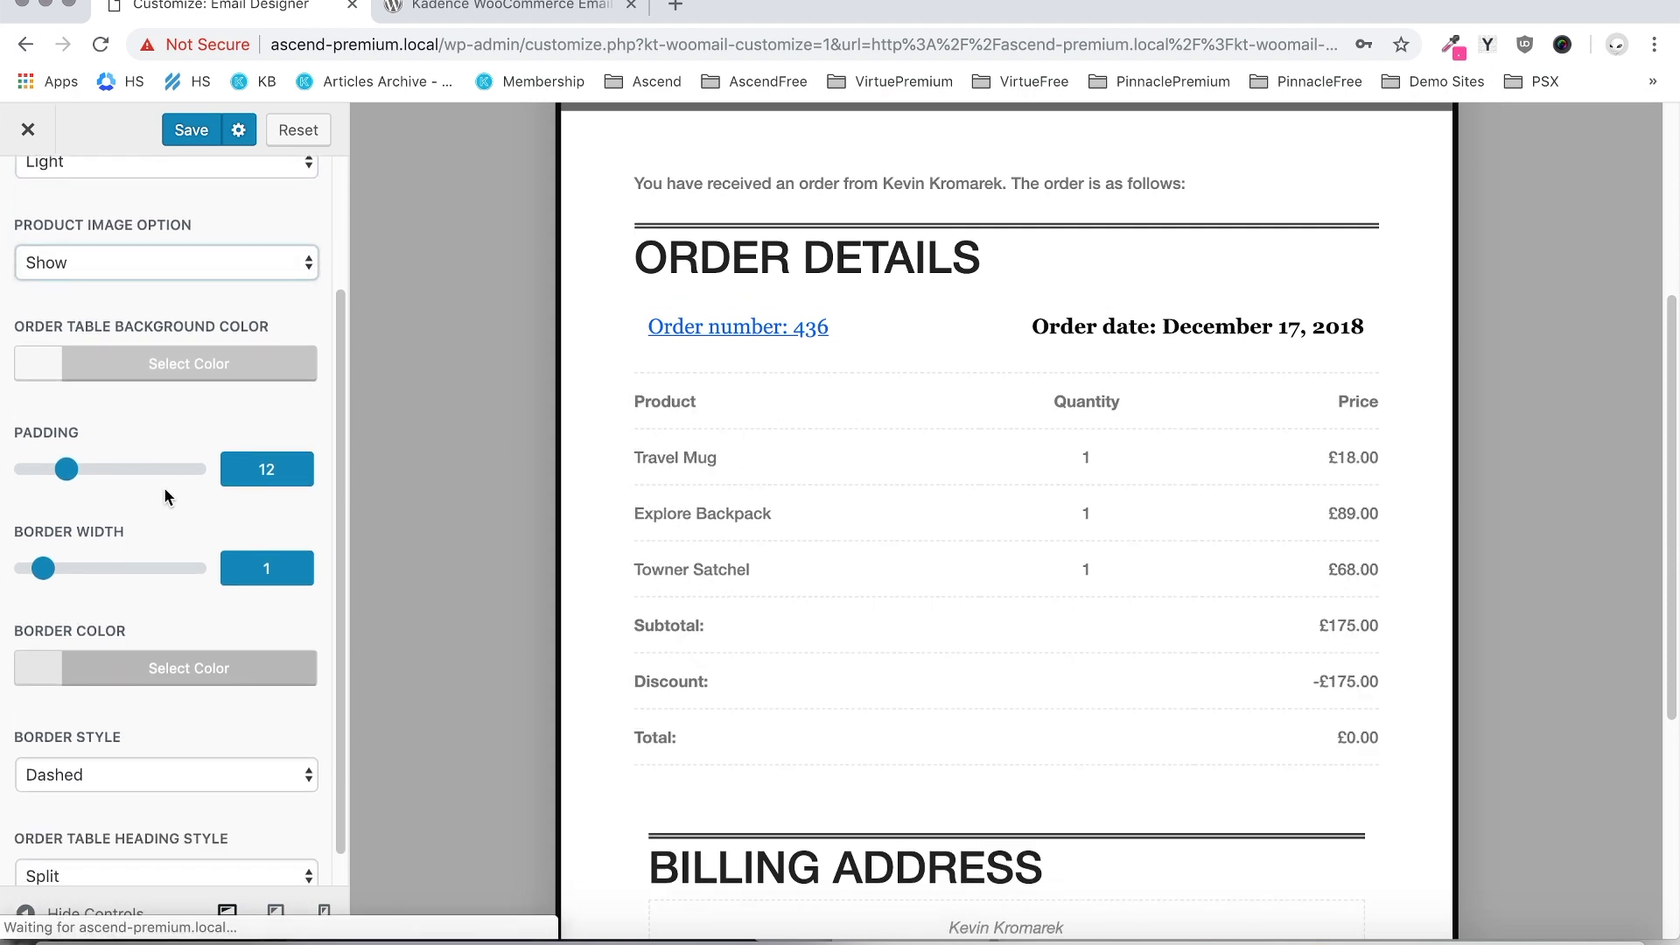
left_click(47, 374)
left_click_drag(153, 518, 141, 456)
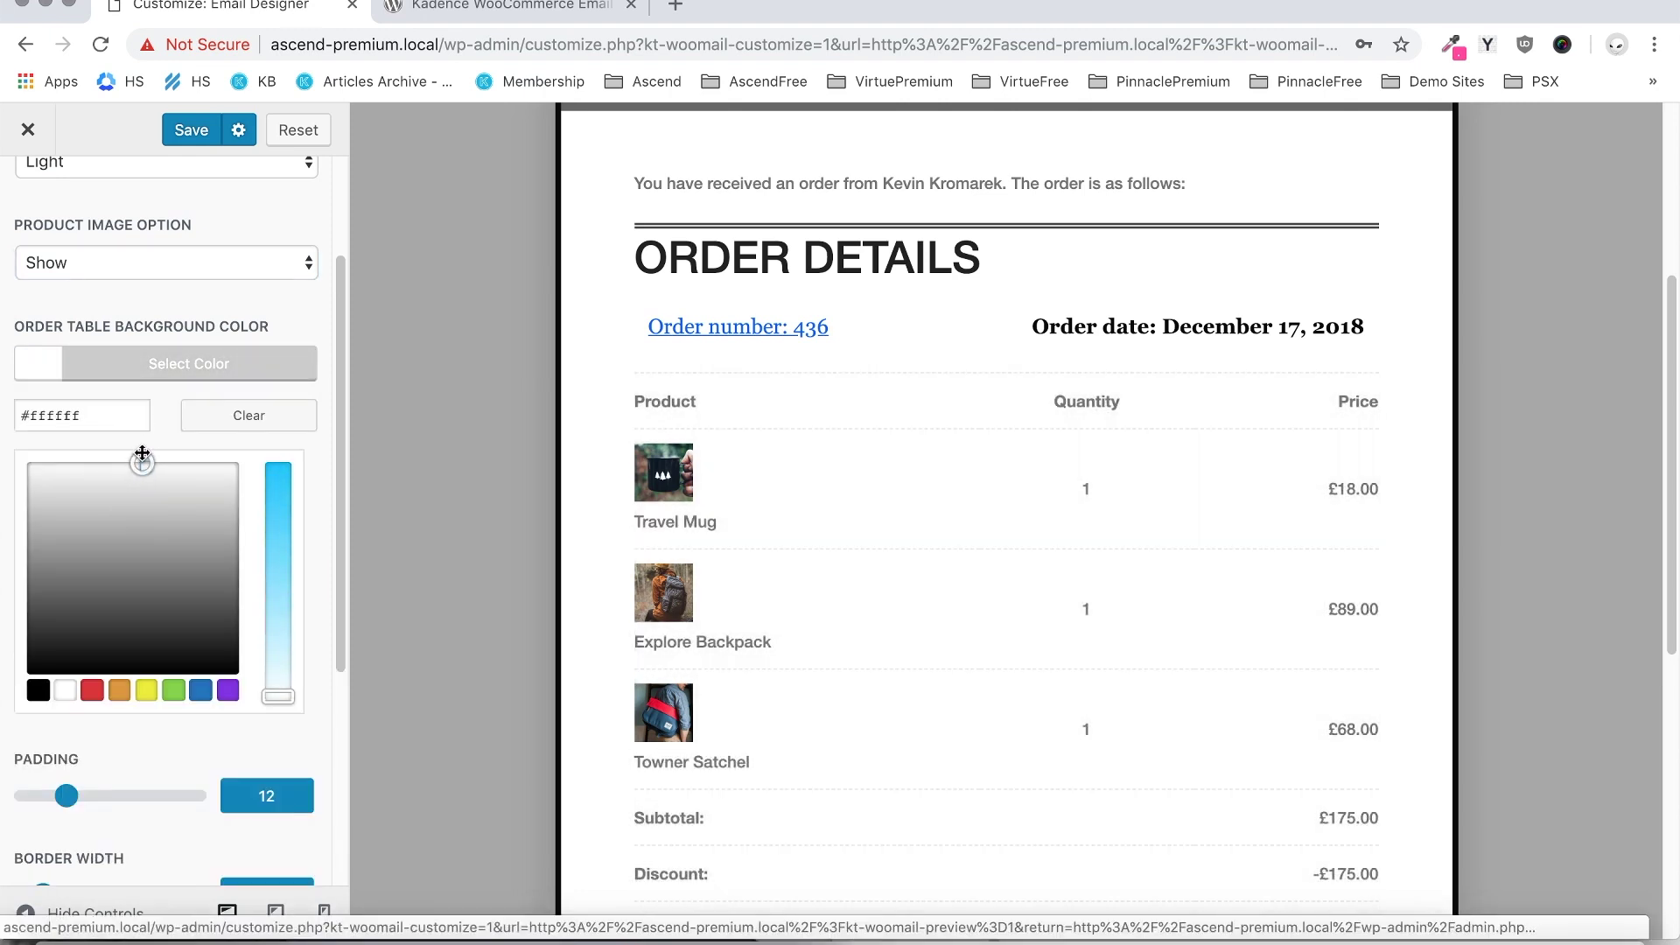
left_click(212, 290)
scroll(213, 291, "down", 1)
left_click_drag(78, 431, 53, 437)
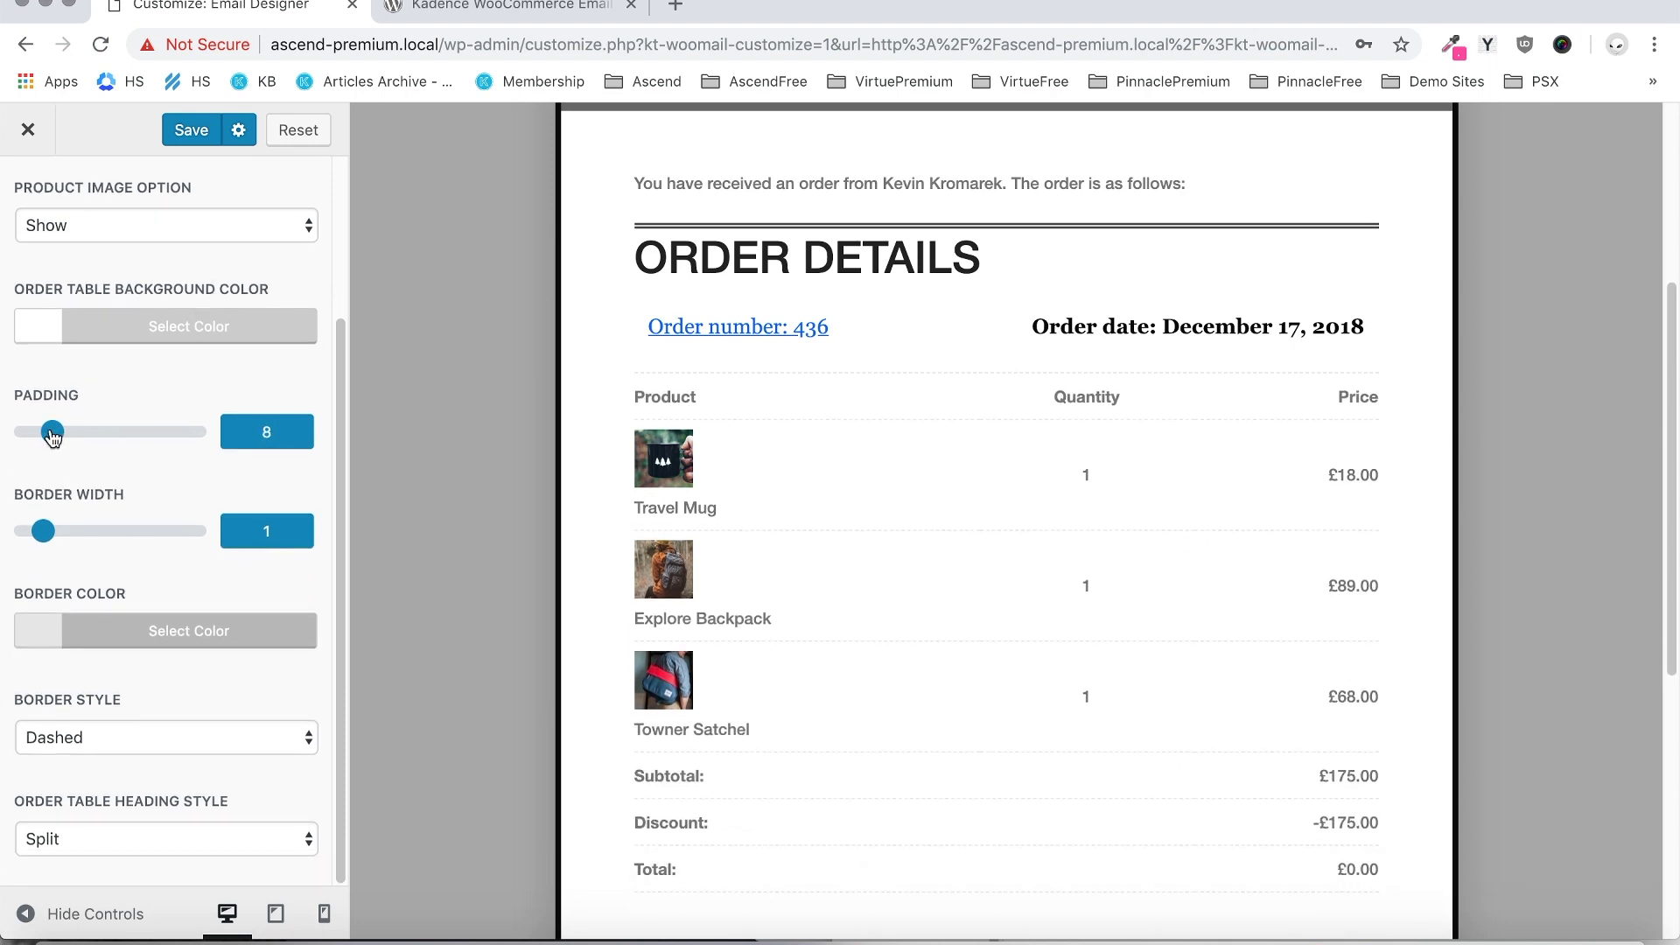
left_click_drag(54, 542, 83, 542)
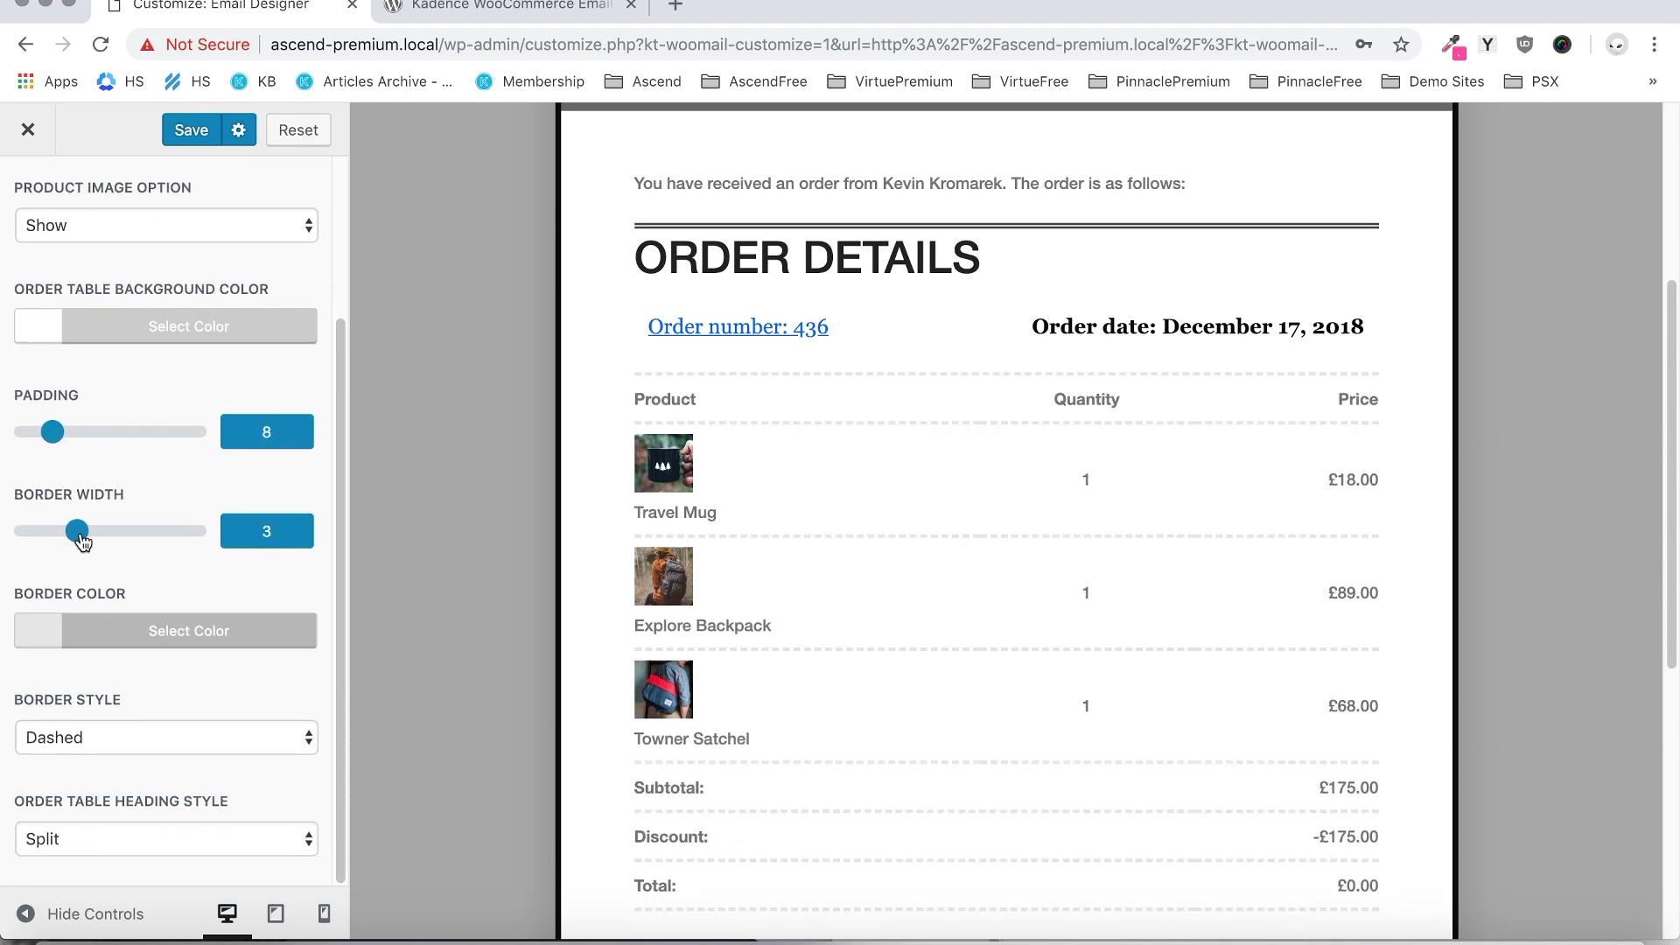
- Give the order table darker groove-style borders
left_click(46, 632)
scroll(94, 800, "down", 2)
left_click_drag(94, 799, 92, 672)
left_click(143, 446)
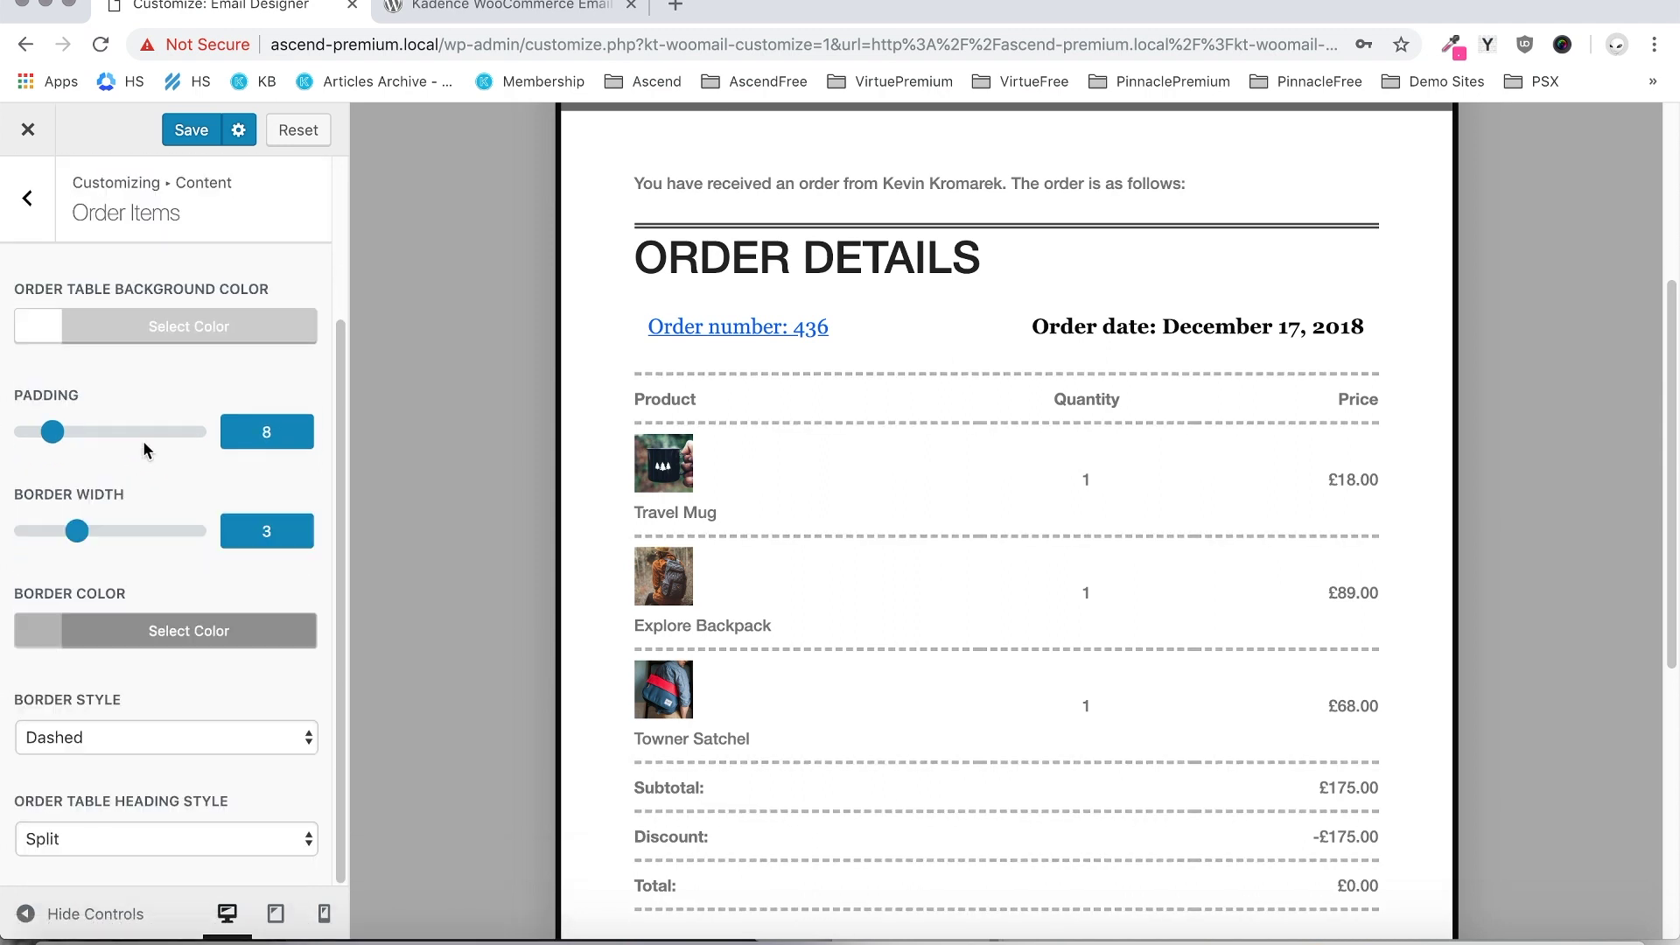
left_click(135, 737)
left_click(149, 691)
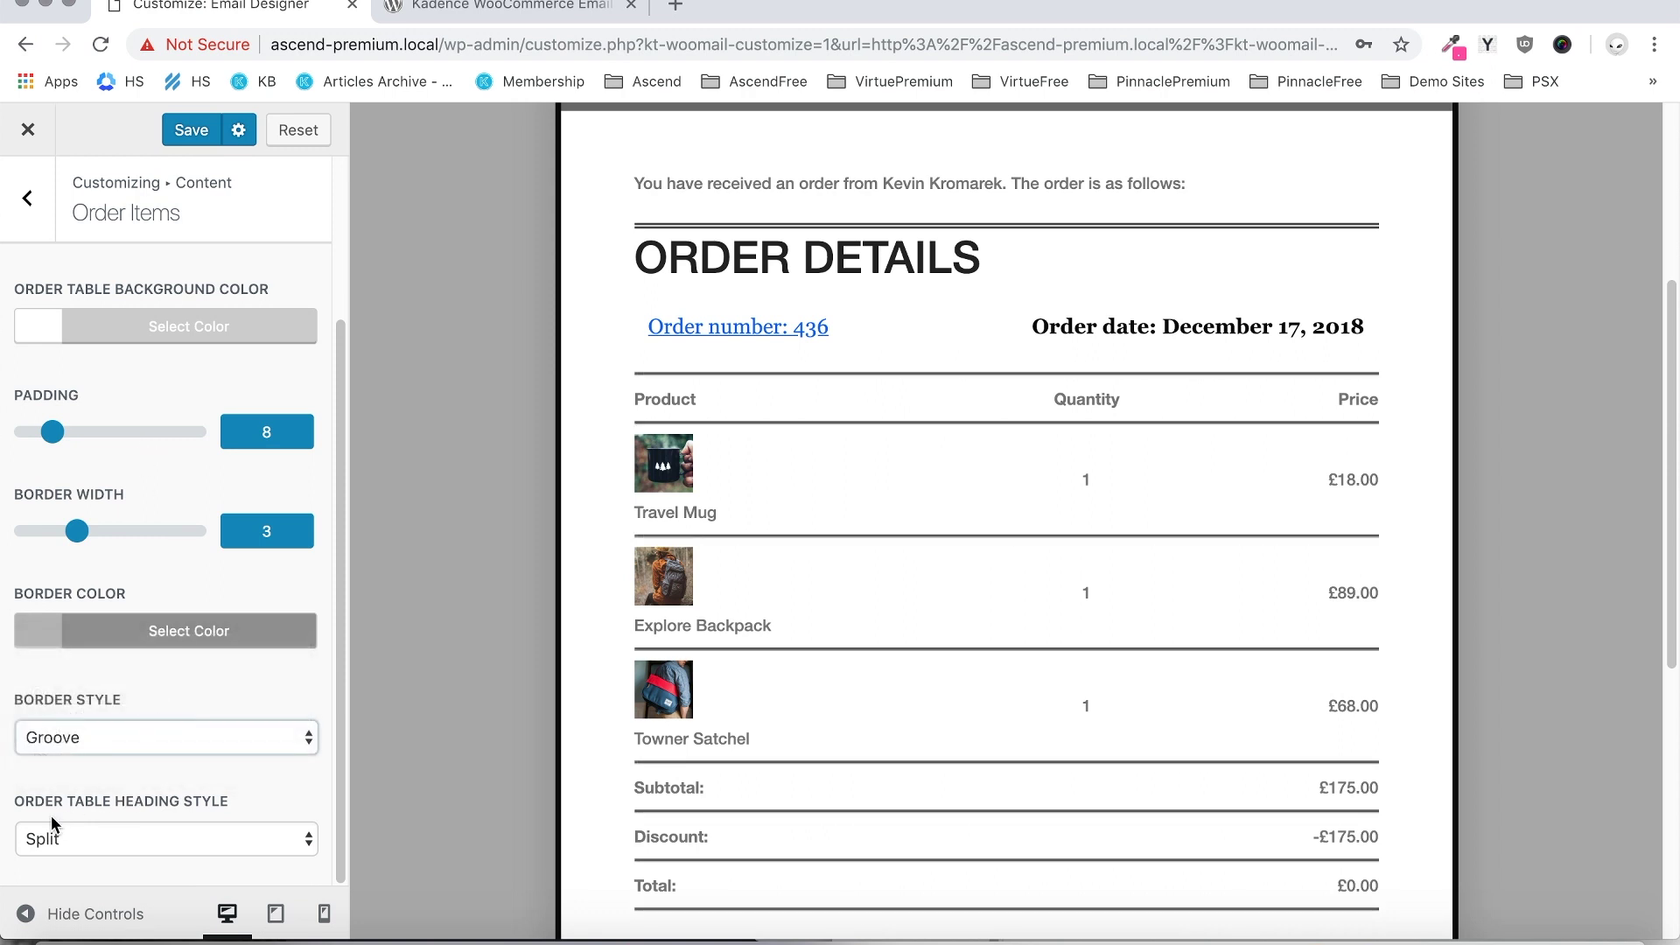
- Set the order table heading style to Split
left_click(102, 847)
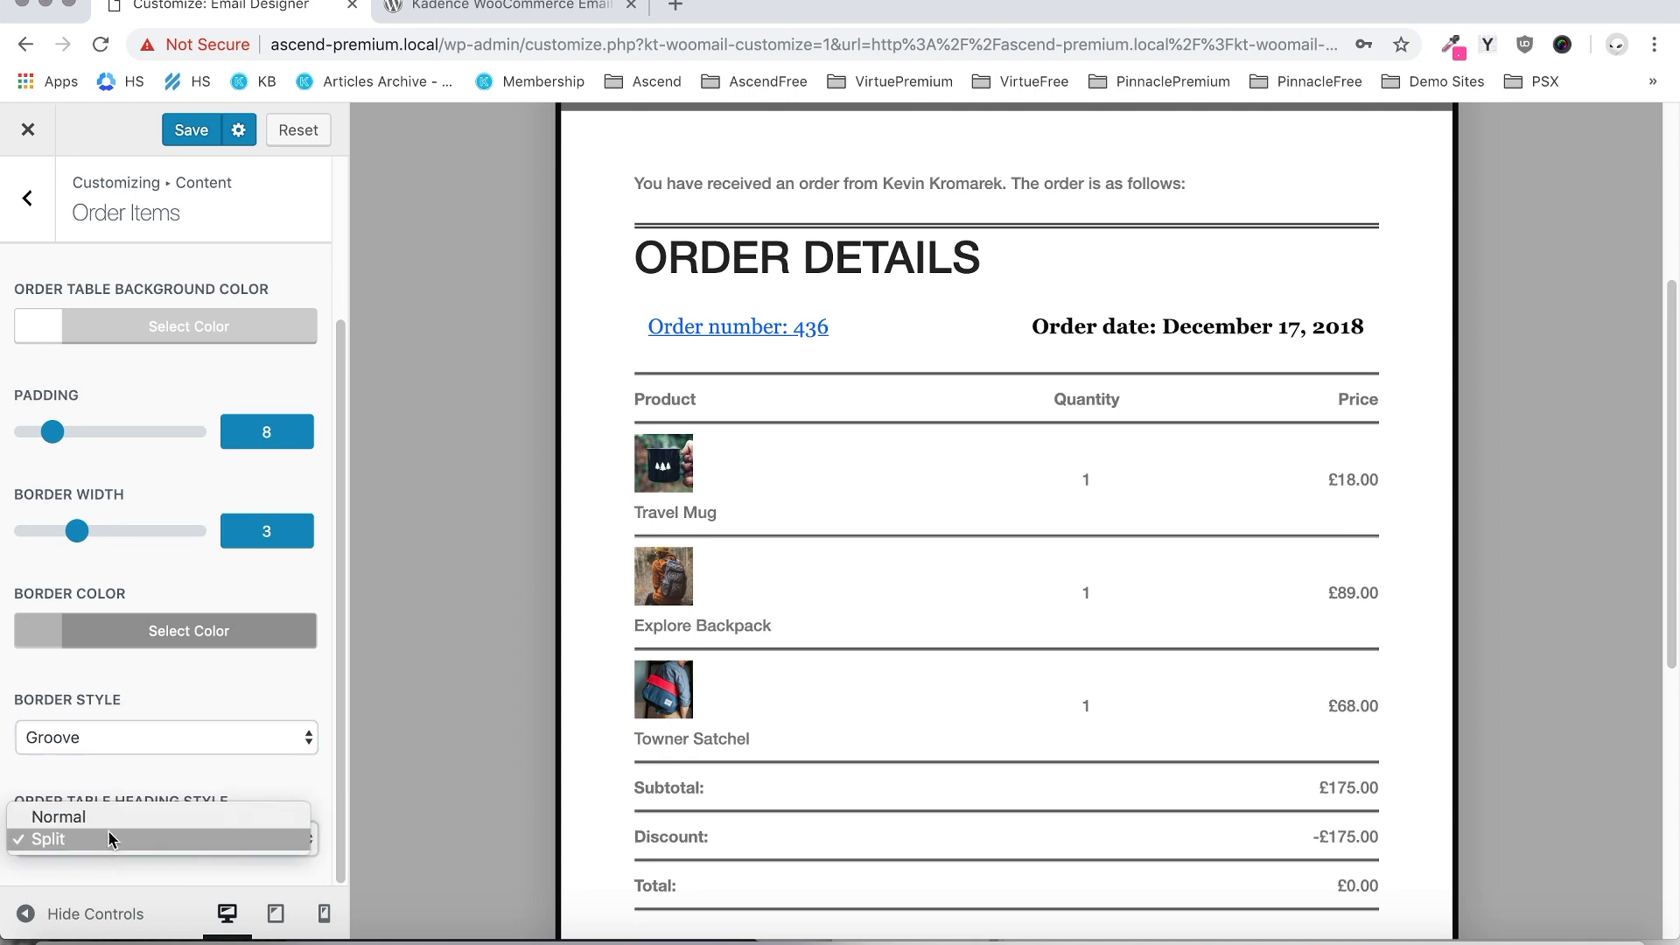
left_click(117, 816)
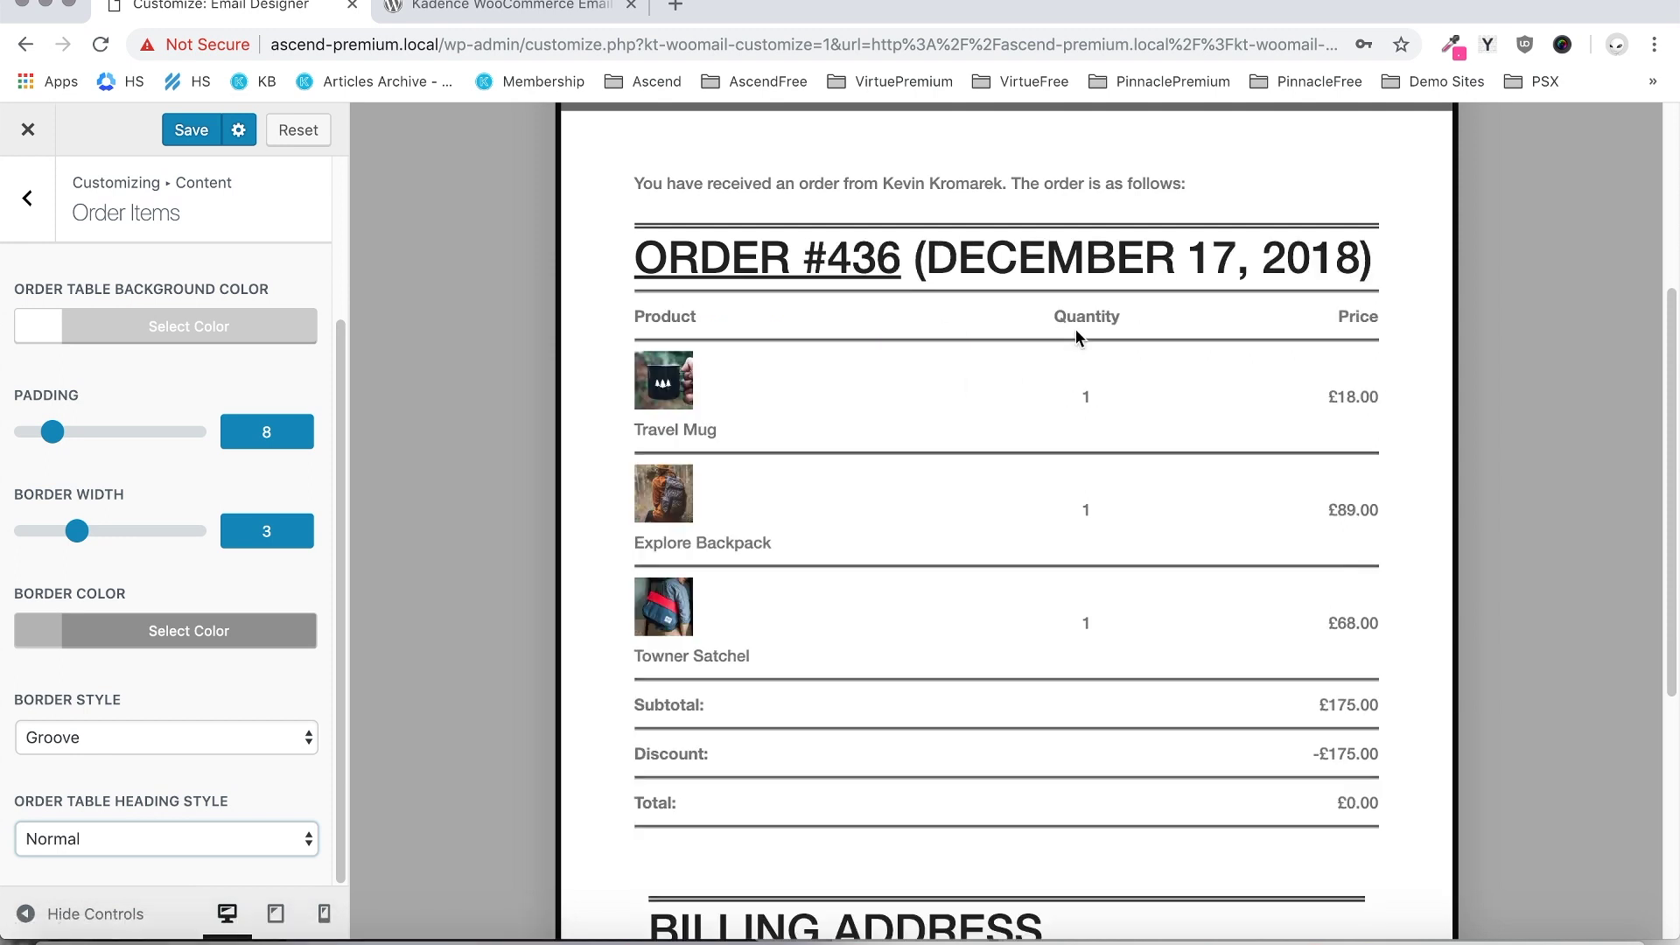
scroll(1244, 262, "down", 1)
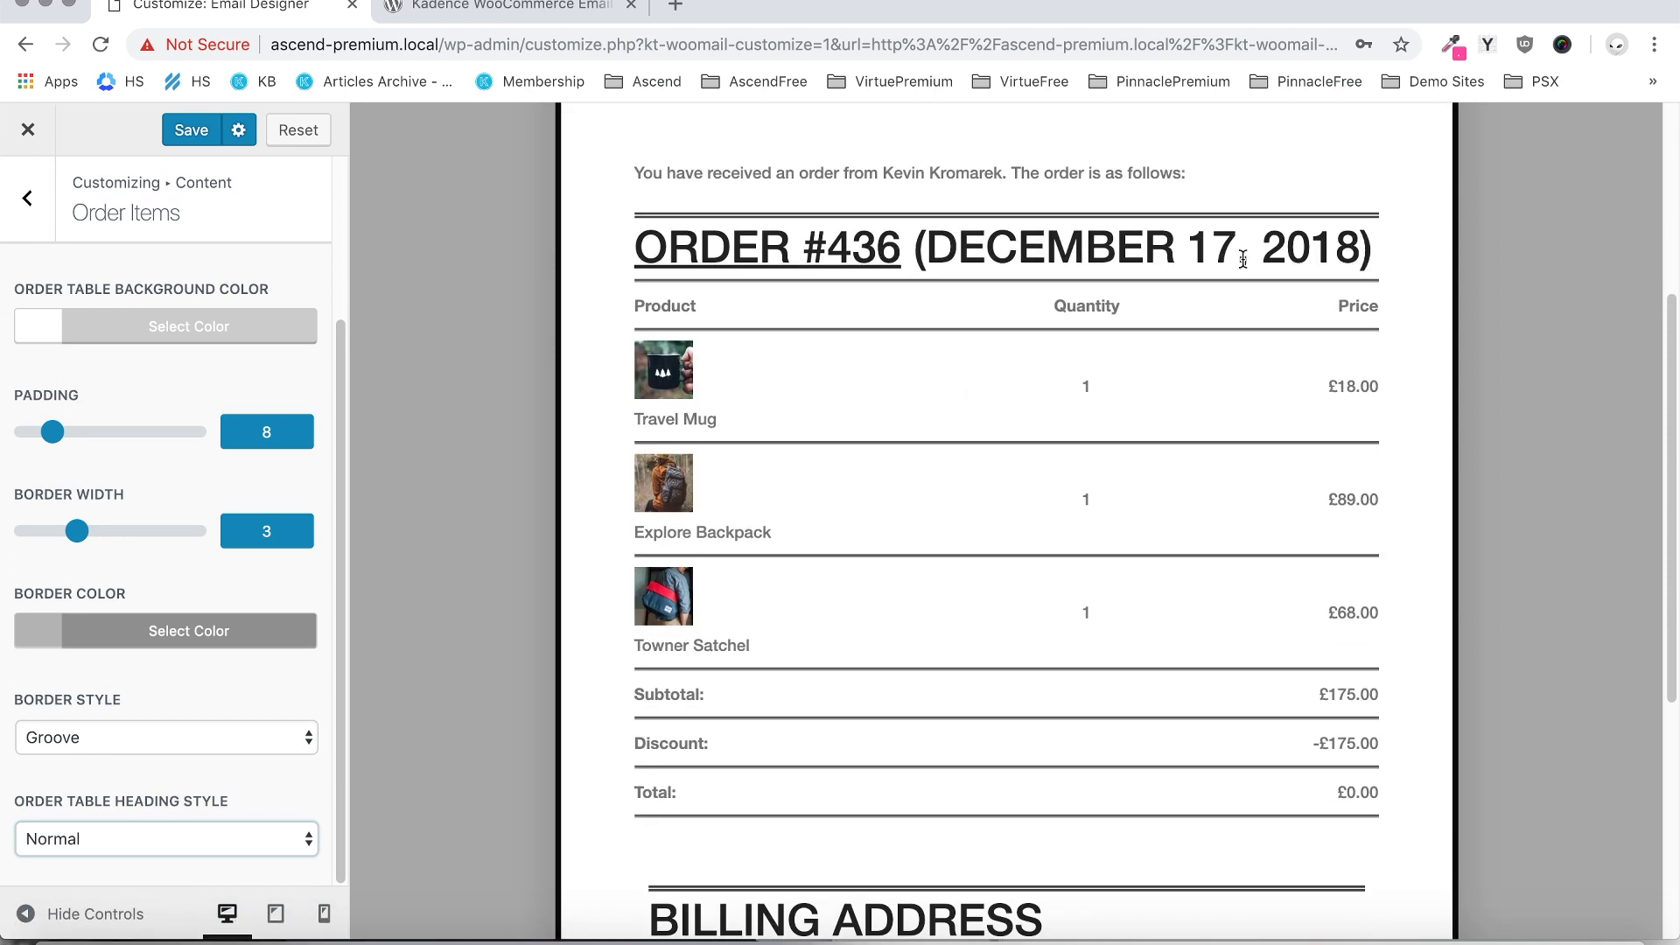
left_click(166, 847)
left_click(168, 862)
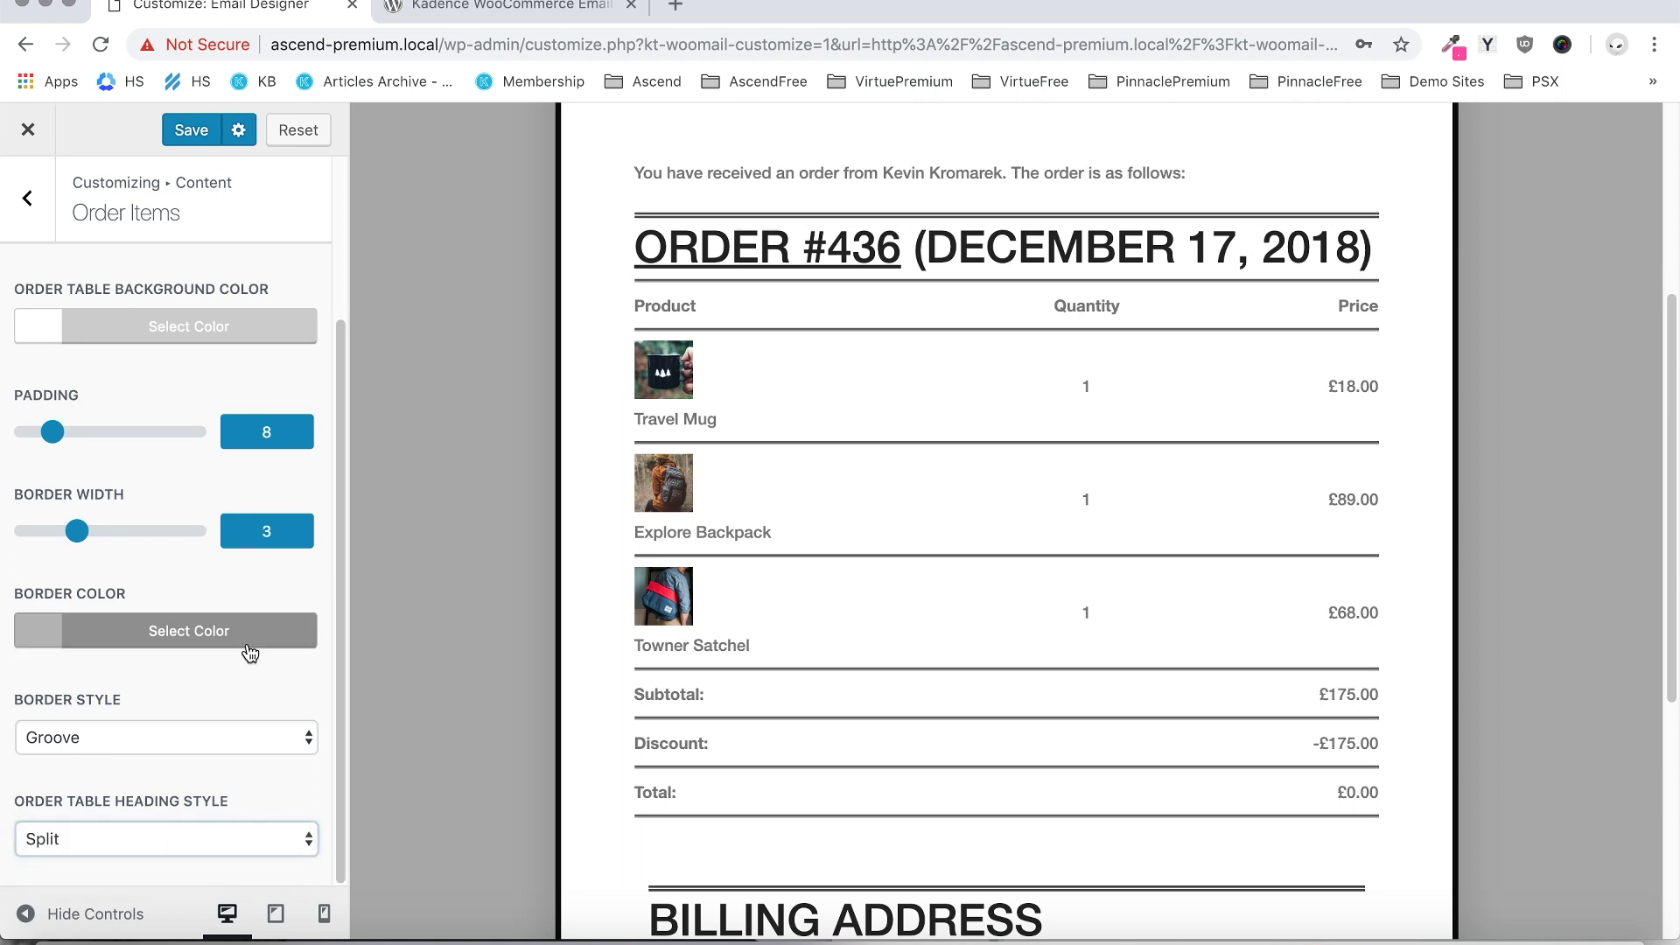
scroll(96, 372, "up", 3)
left_click(27, 198)
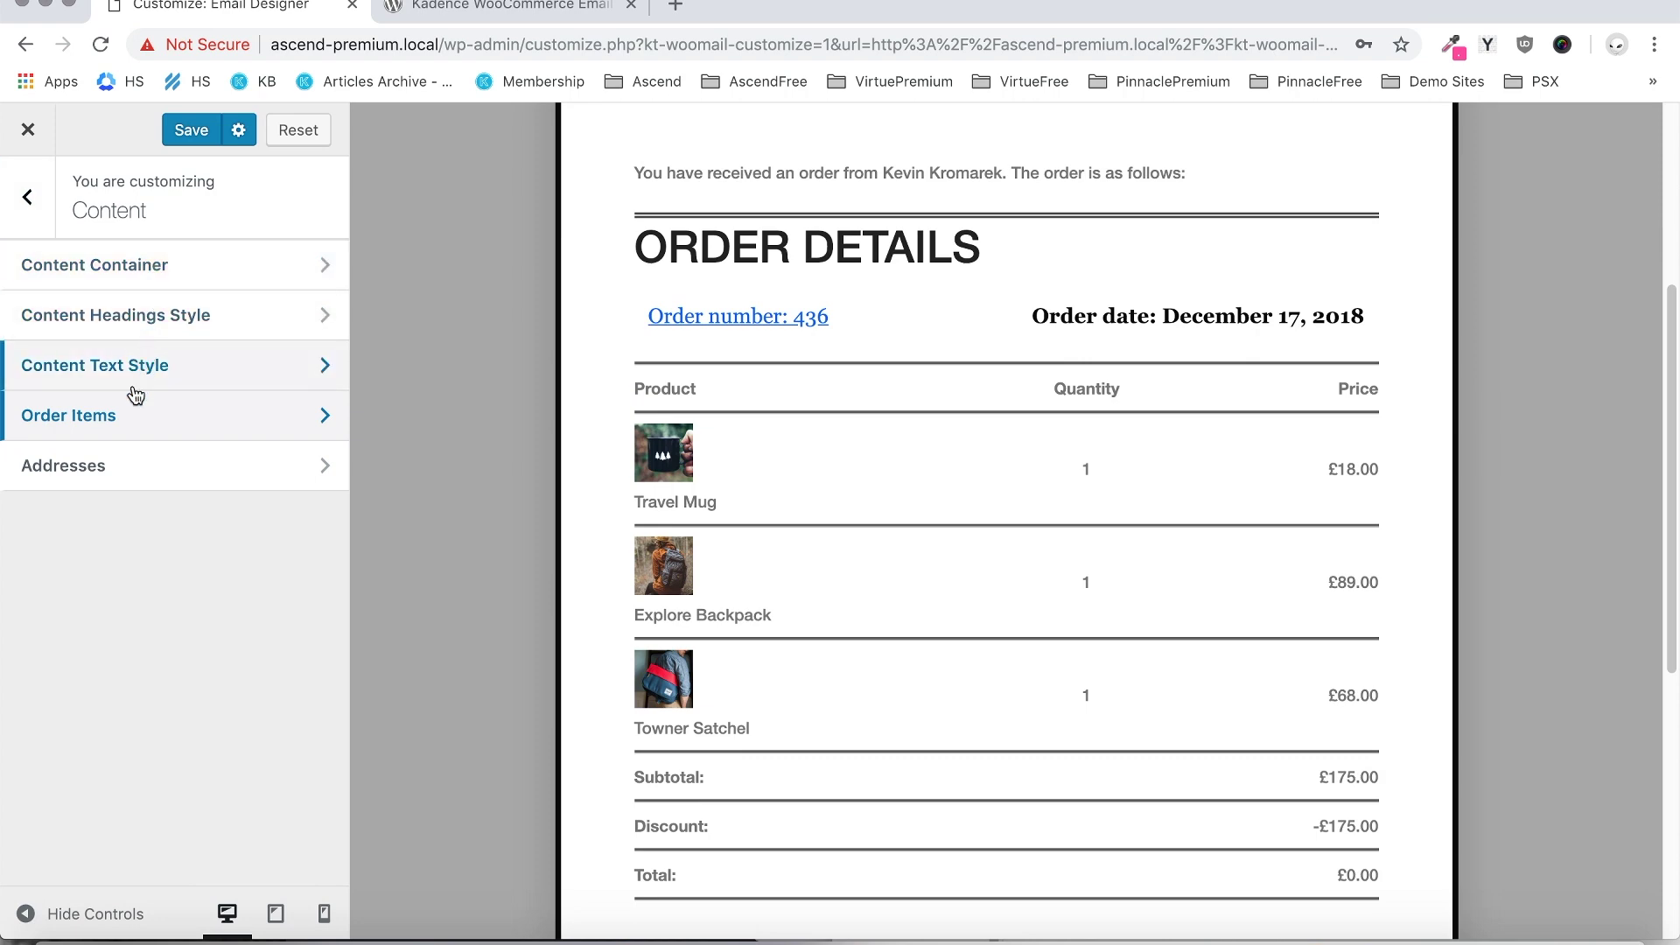
- In Addresses, give the address box a light grey #efefef background
left_click(113, 465)
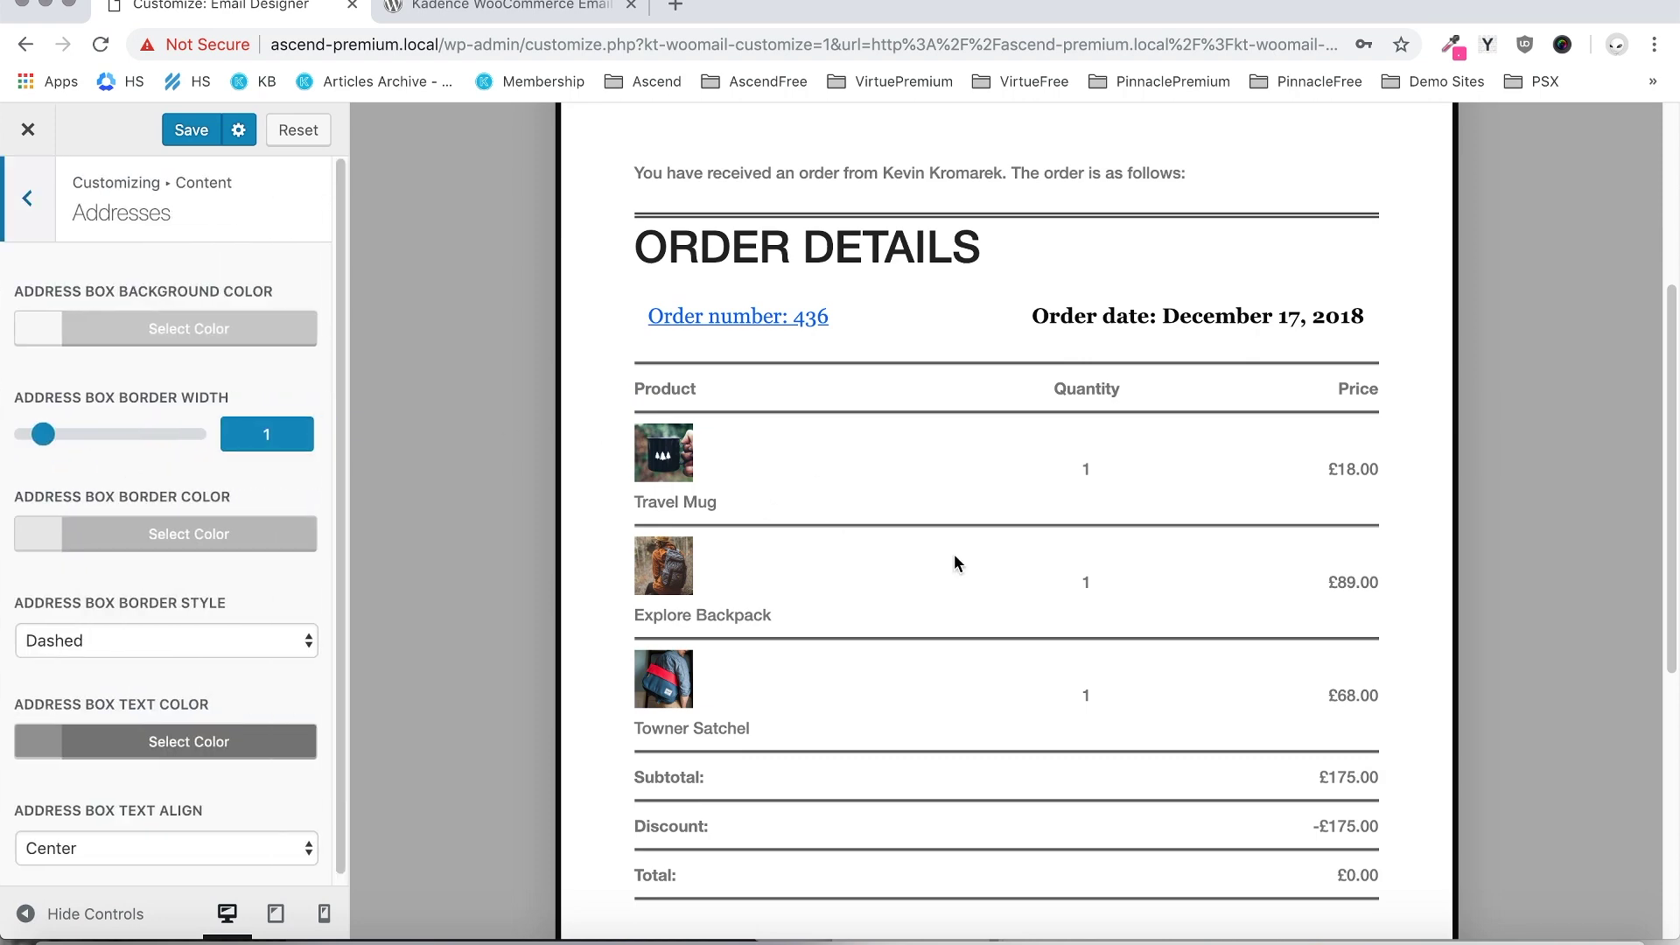
scroll(954, 554, "down", 6)
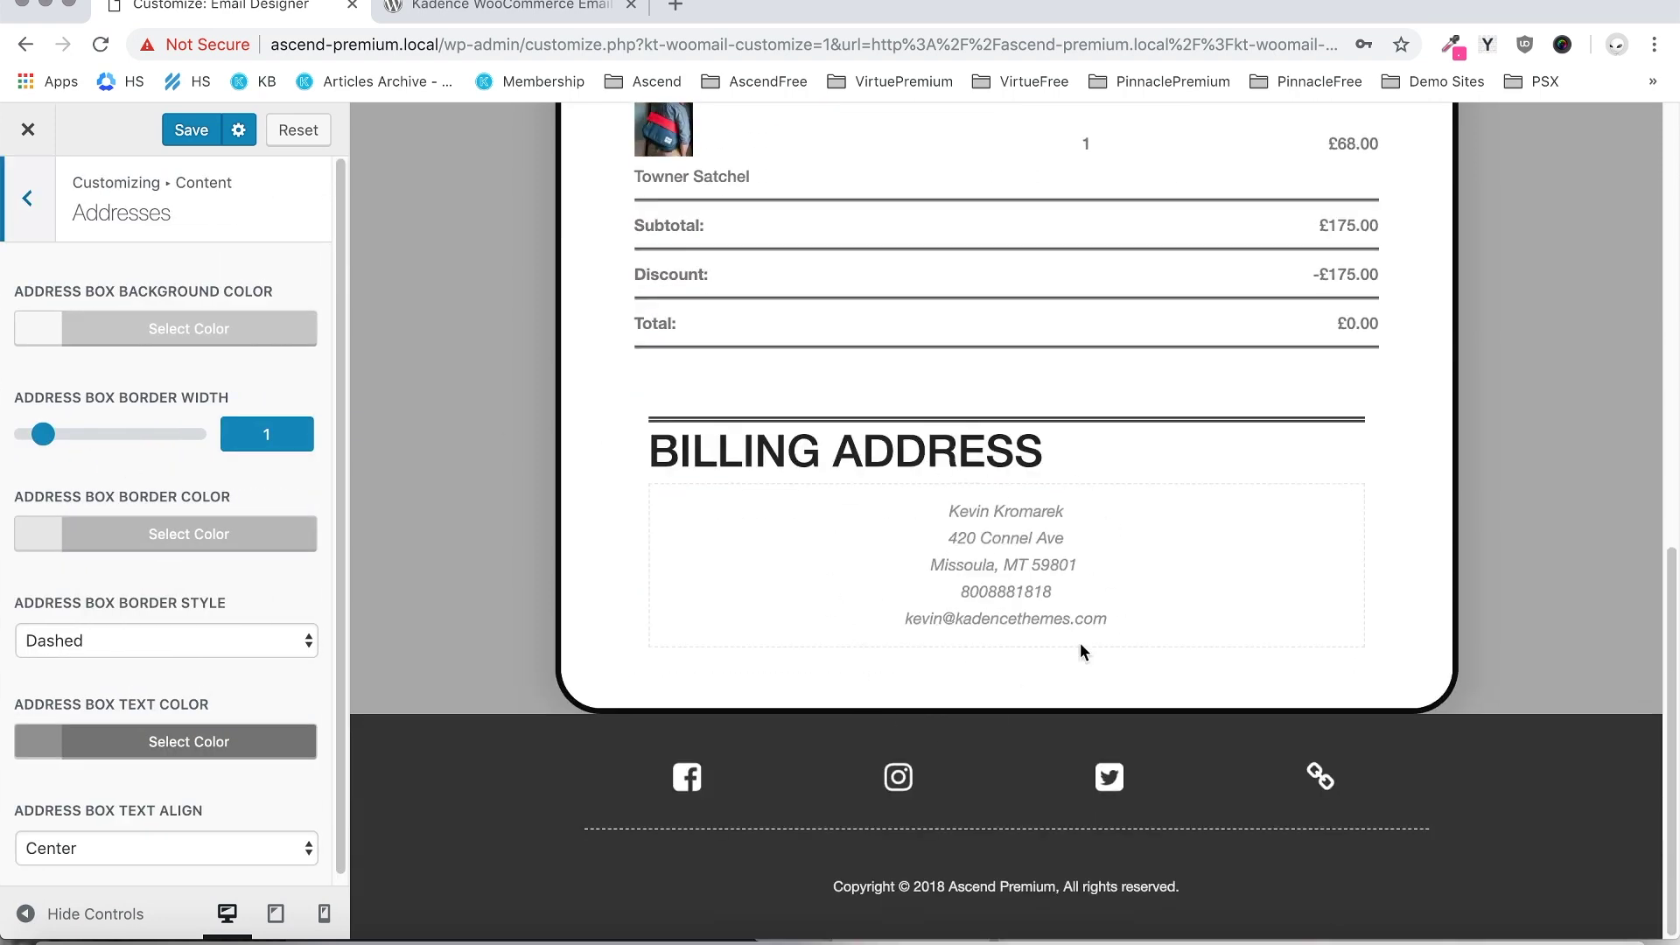
left_click(49, 336)
left_click(130, 517)
mouse_move(109, 494)
left_mouse_down()
mouse_move(75, 432)
mouse_move(86, 441)
left_mouse_up()
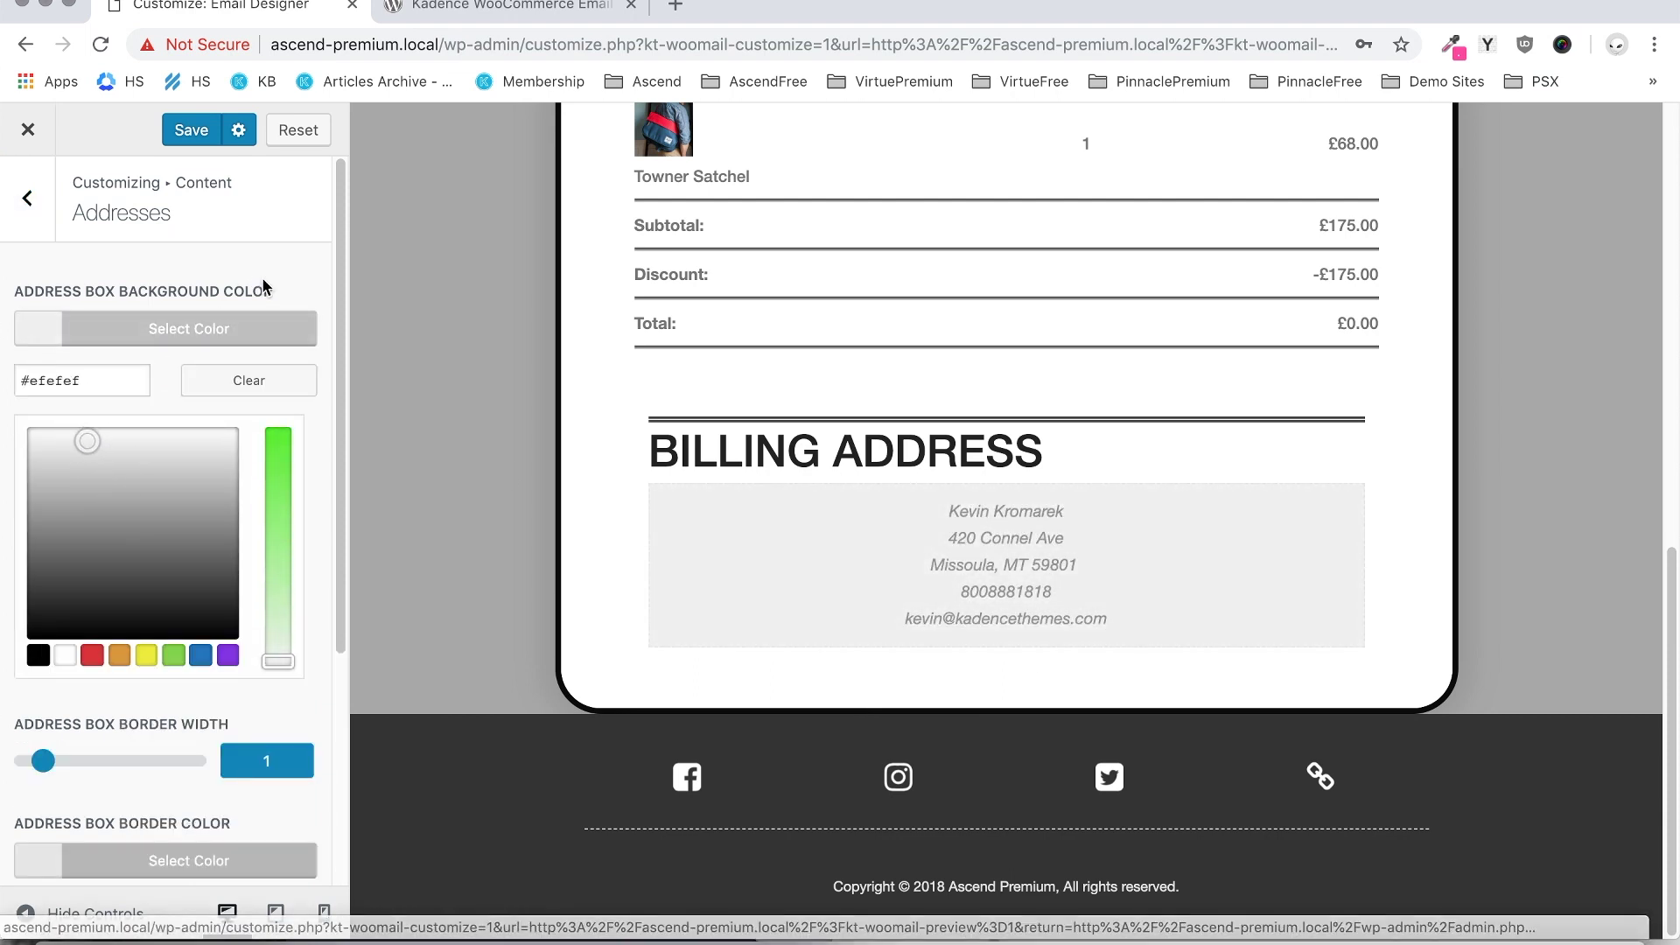
left_click(260, 281)
- Give the address box a solid, 3-width, near-black border
left_click_drag(48, 444, 84, 444)
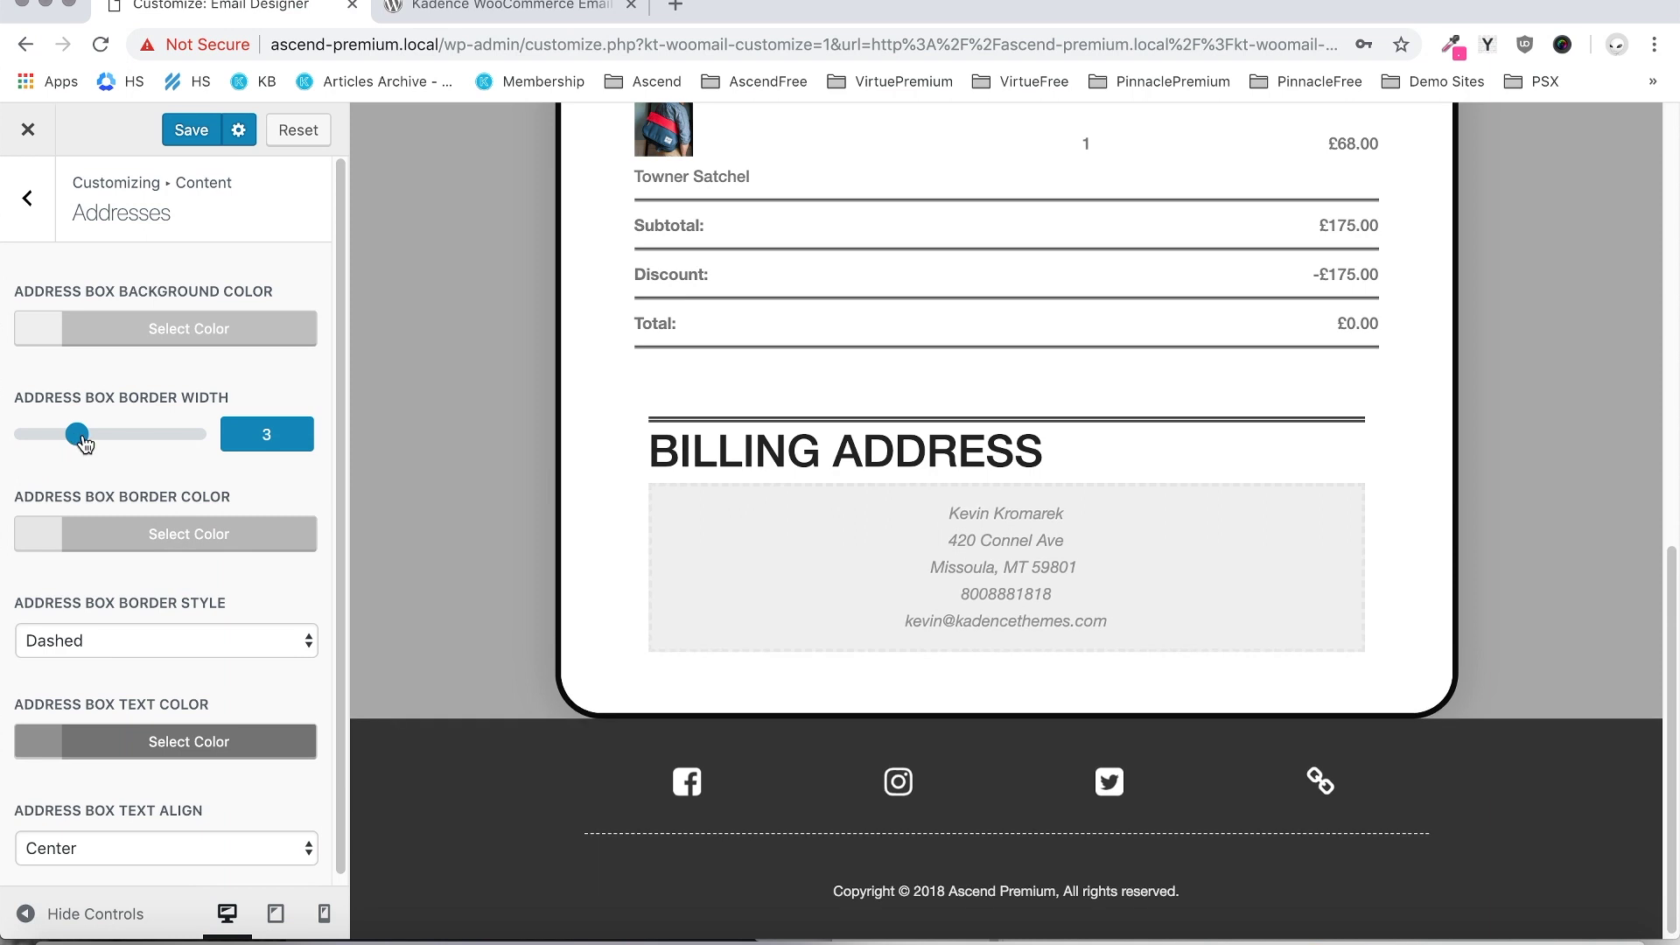
left_click(44, 543)
left_click(30, 780)
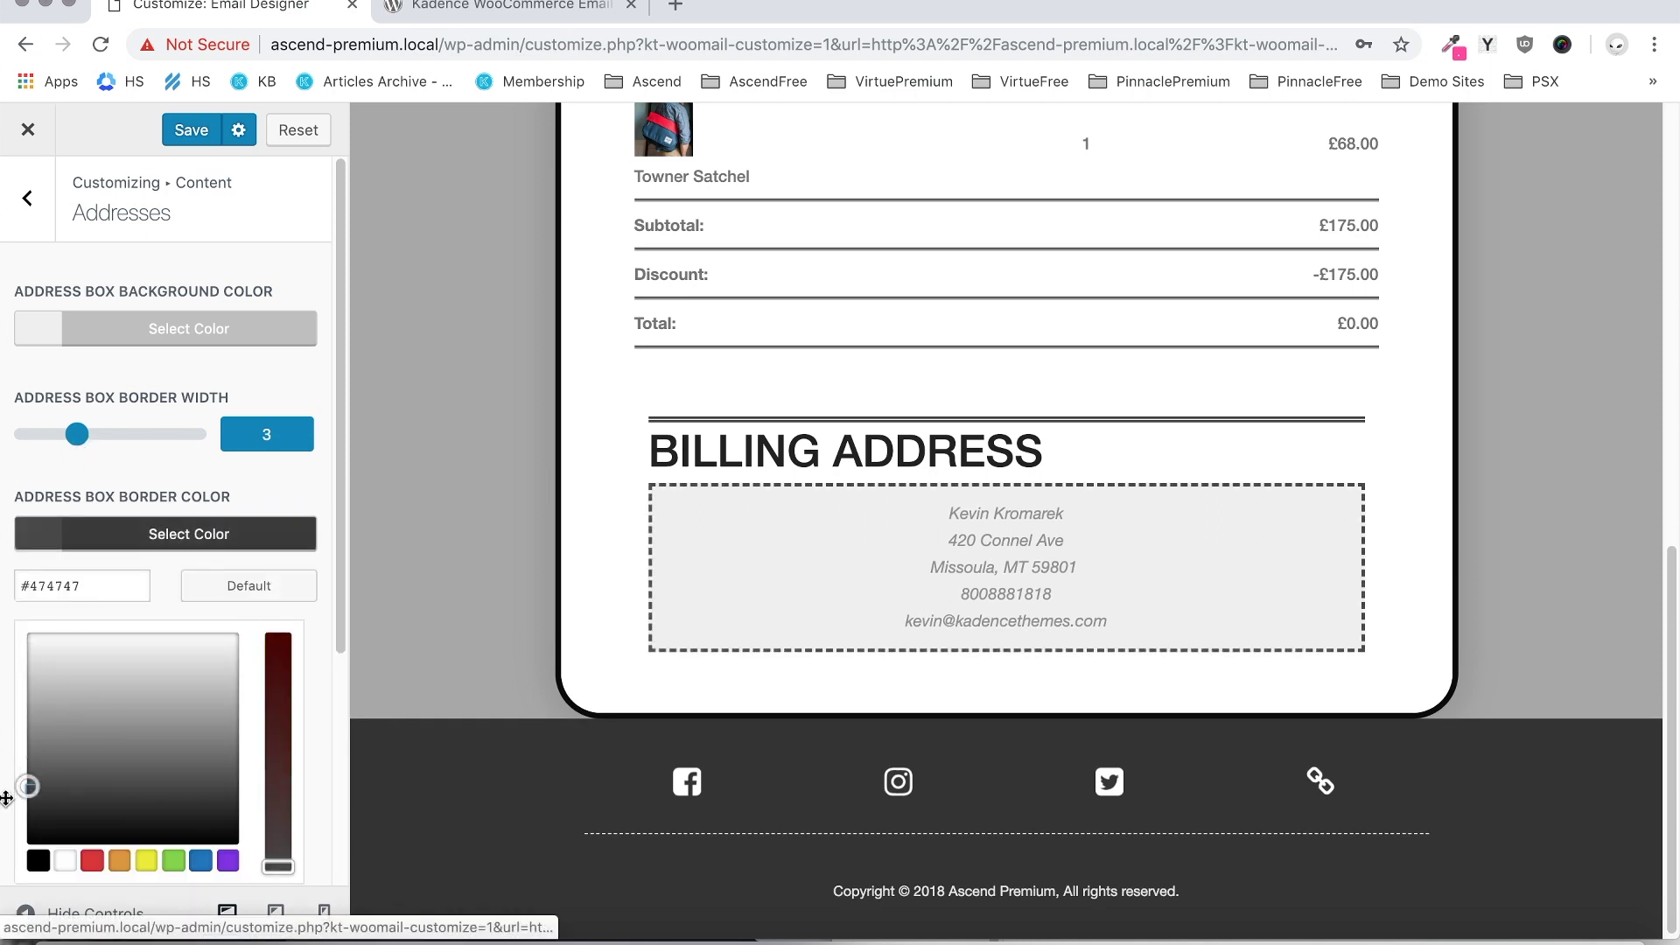
left_click(192, 533)
left_click(113, 644)
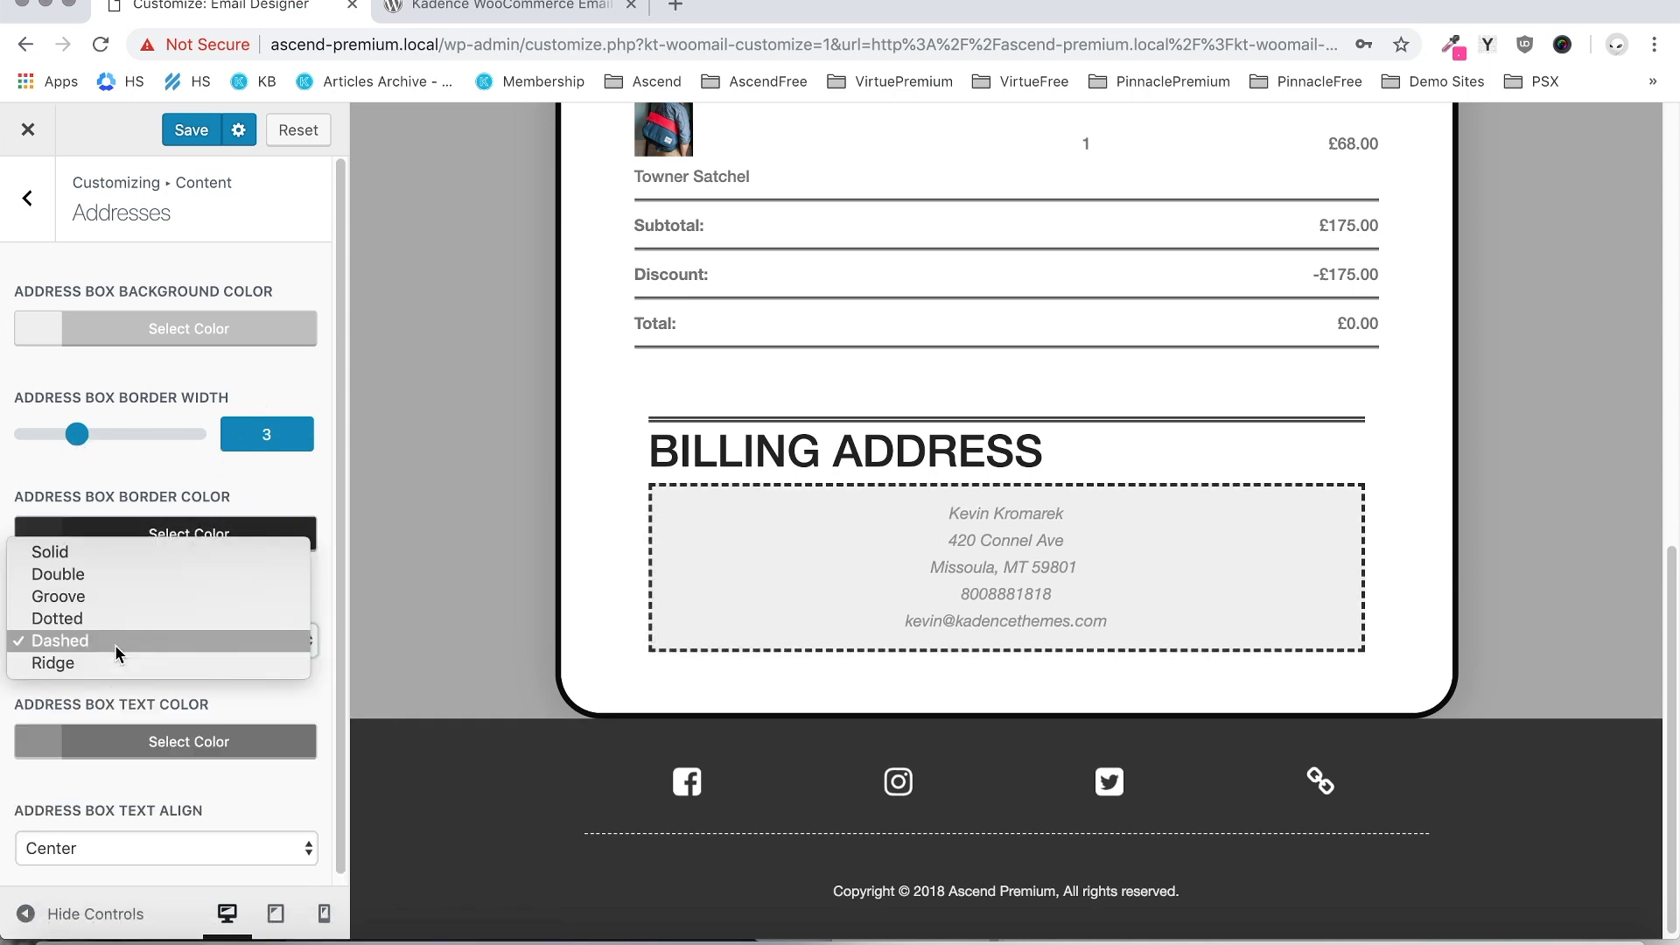
left_click(146, 548)
- Make the billing address text dark and left-aligned
scroll(139, 619, "down", 1)
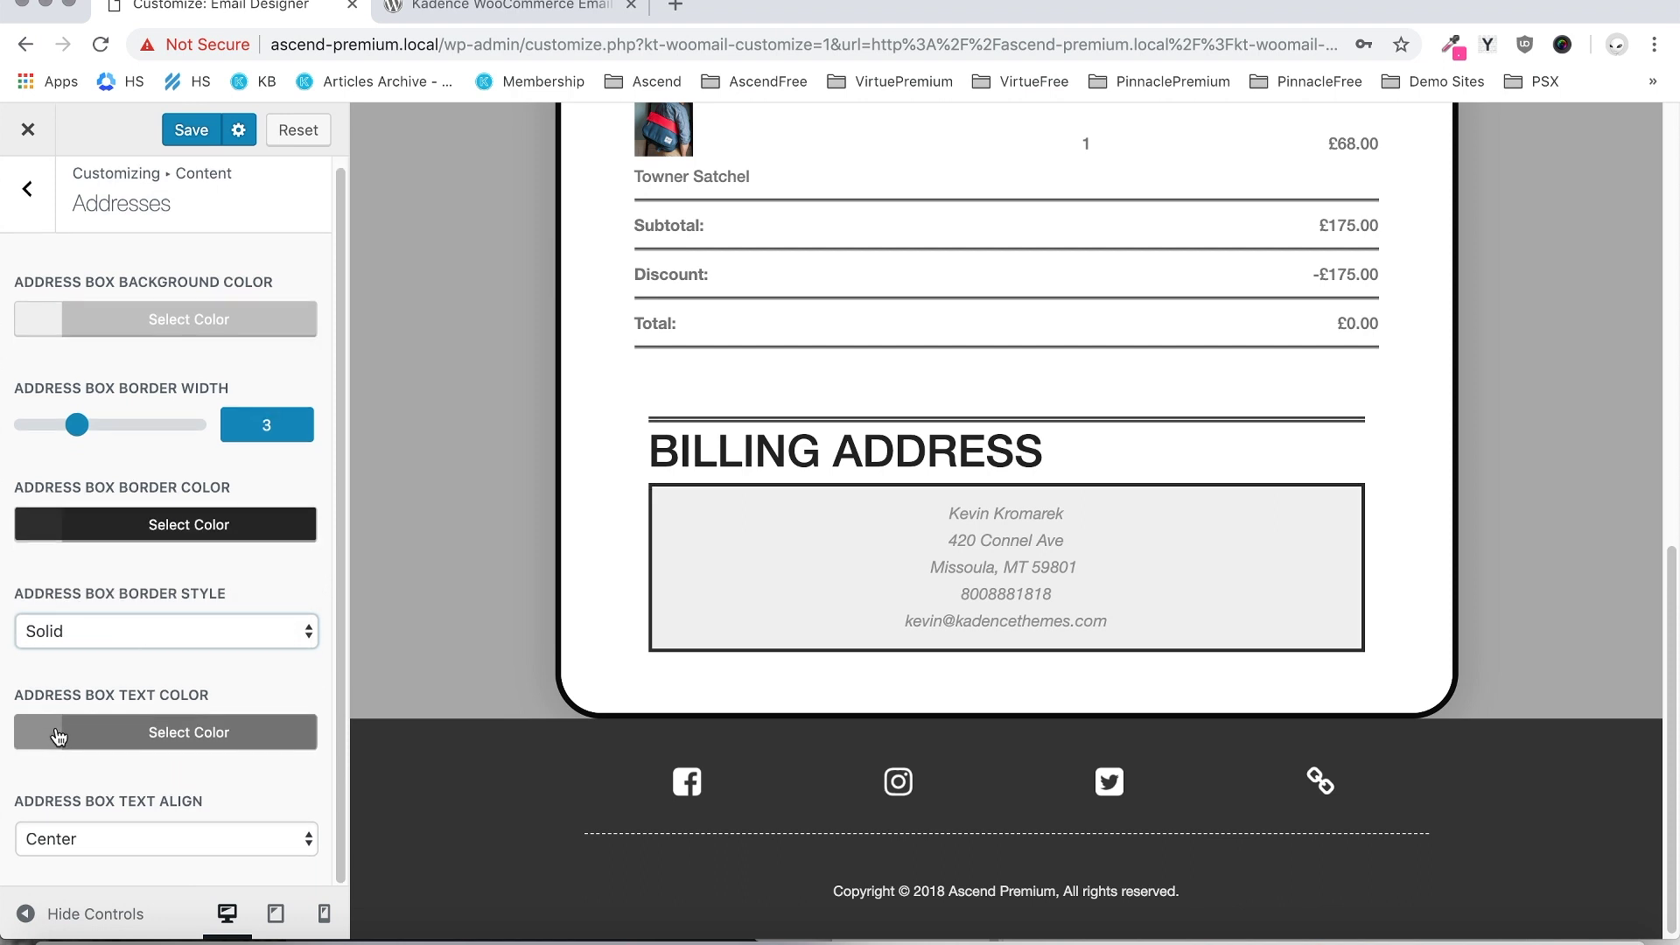
left_click(63, 742)
scroll(138, 771, "down", 5)
left_click_drag(135, 770, 28, 839)
left_click(218, 519)
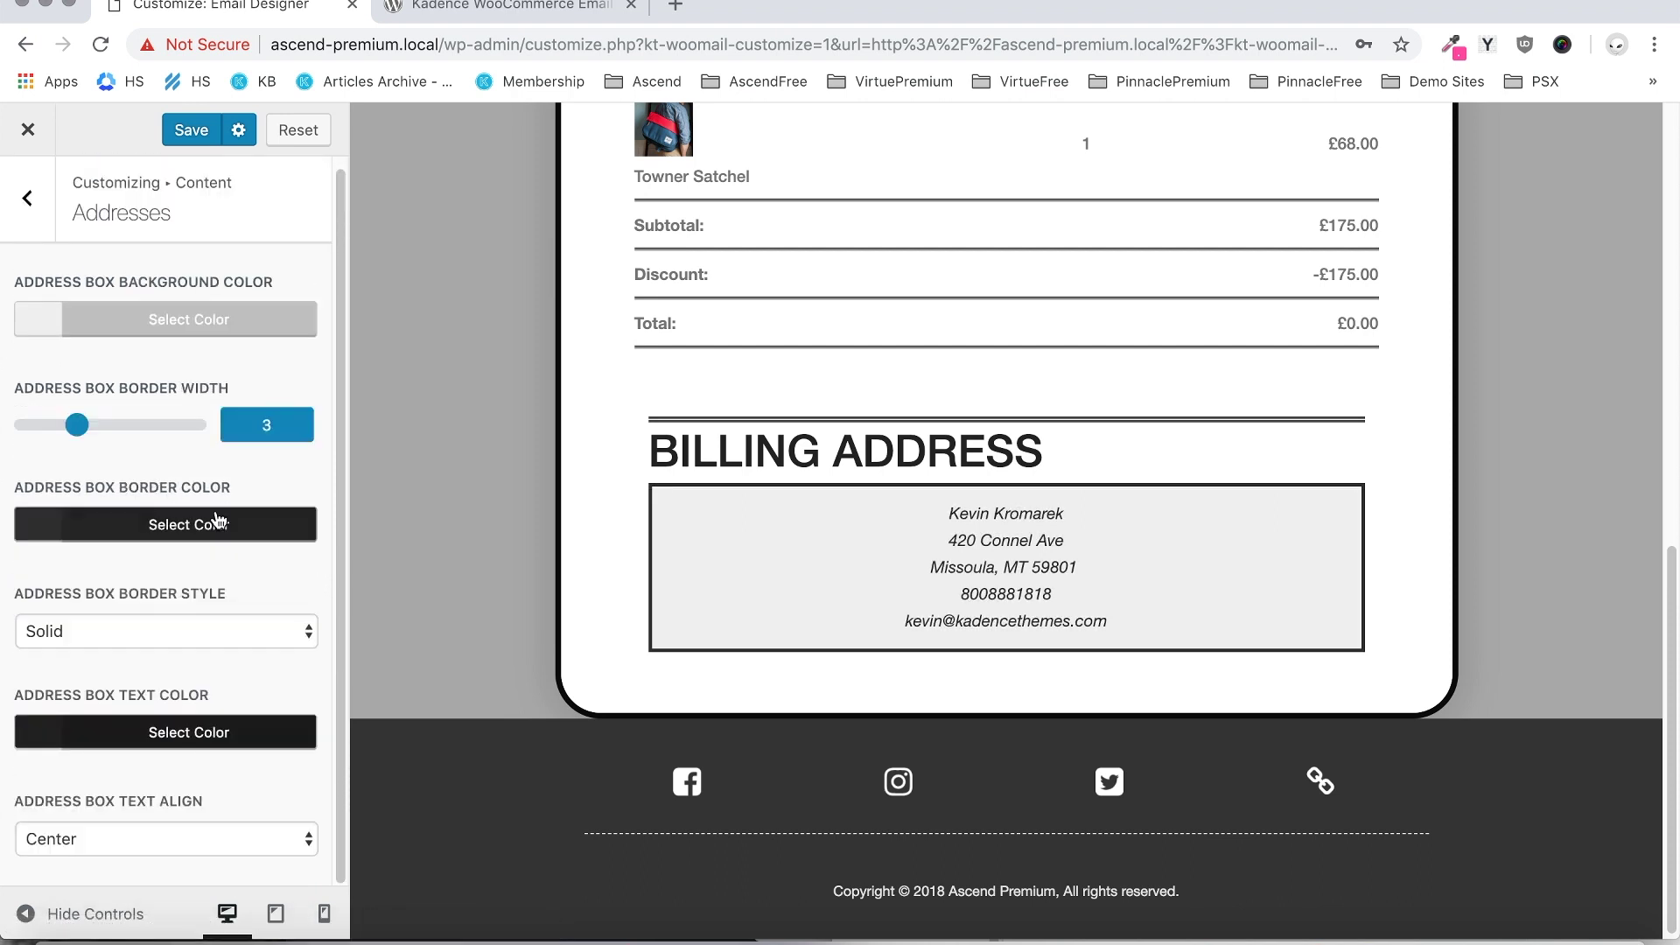
left_click(59, 839)
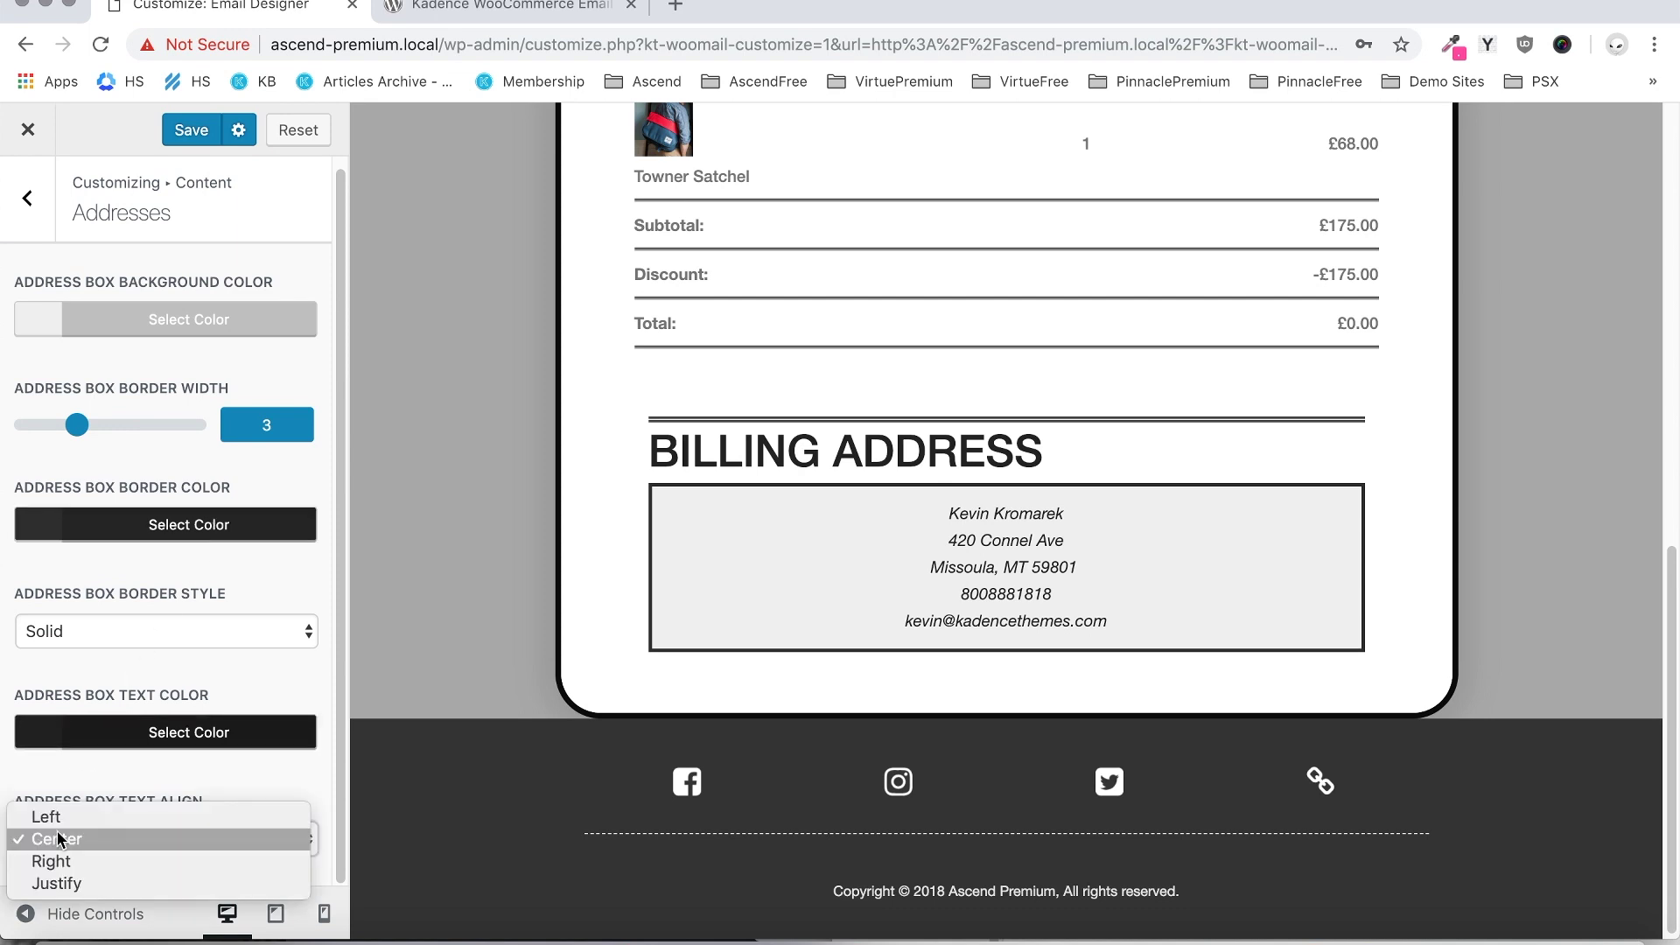
left_click(63, 819)
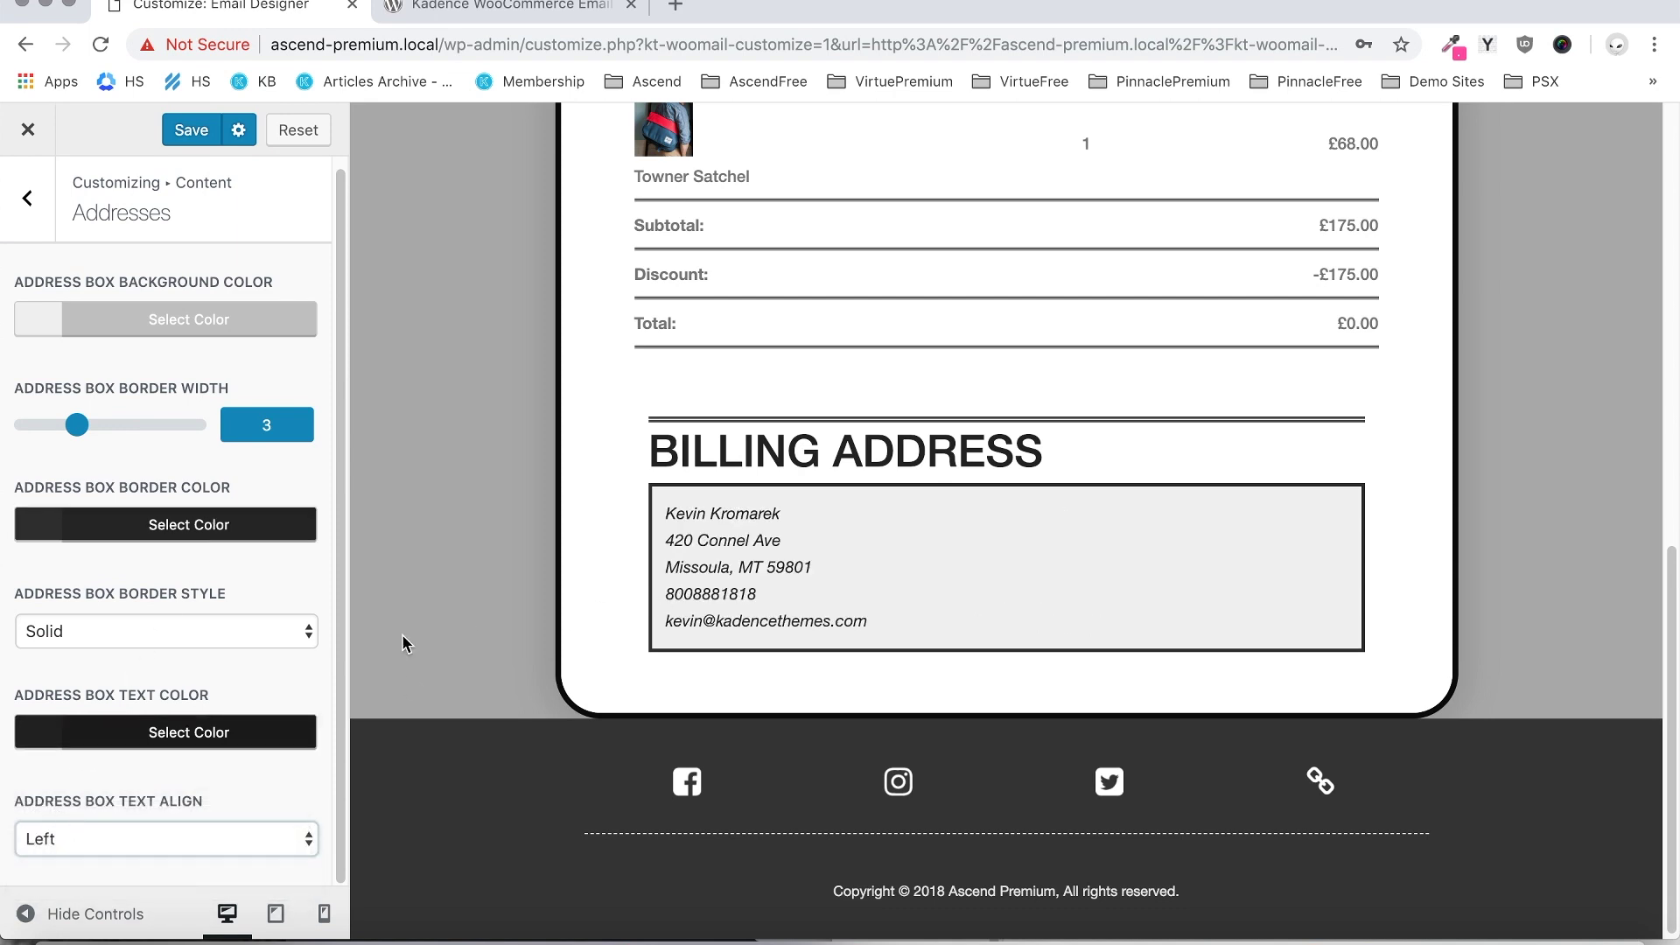
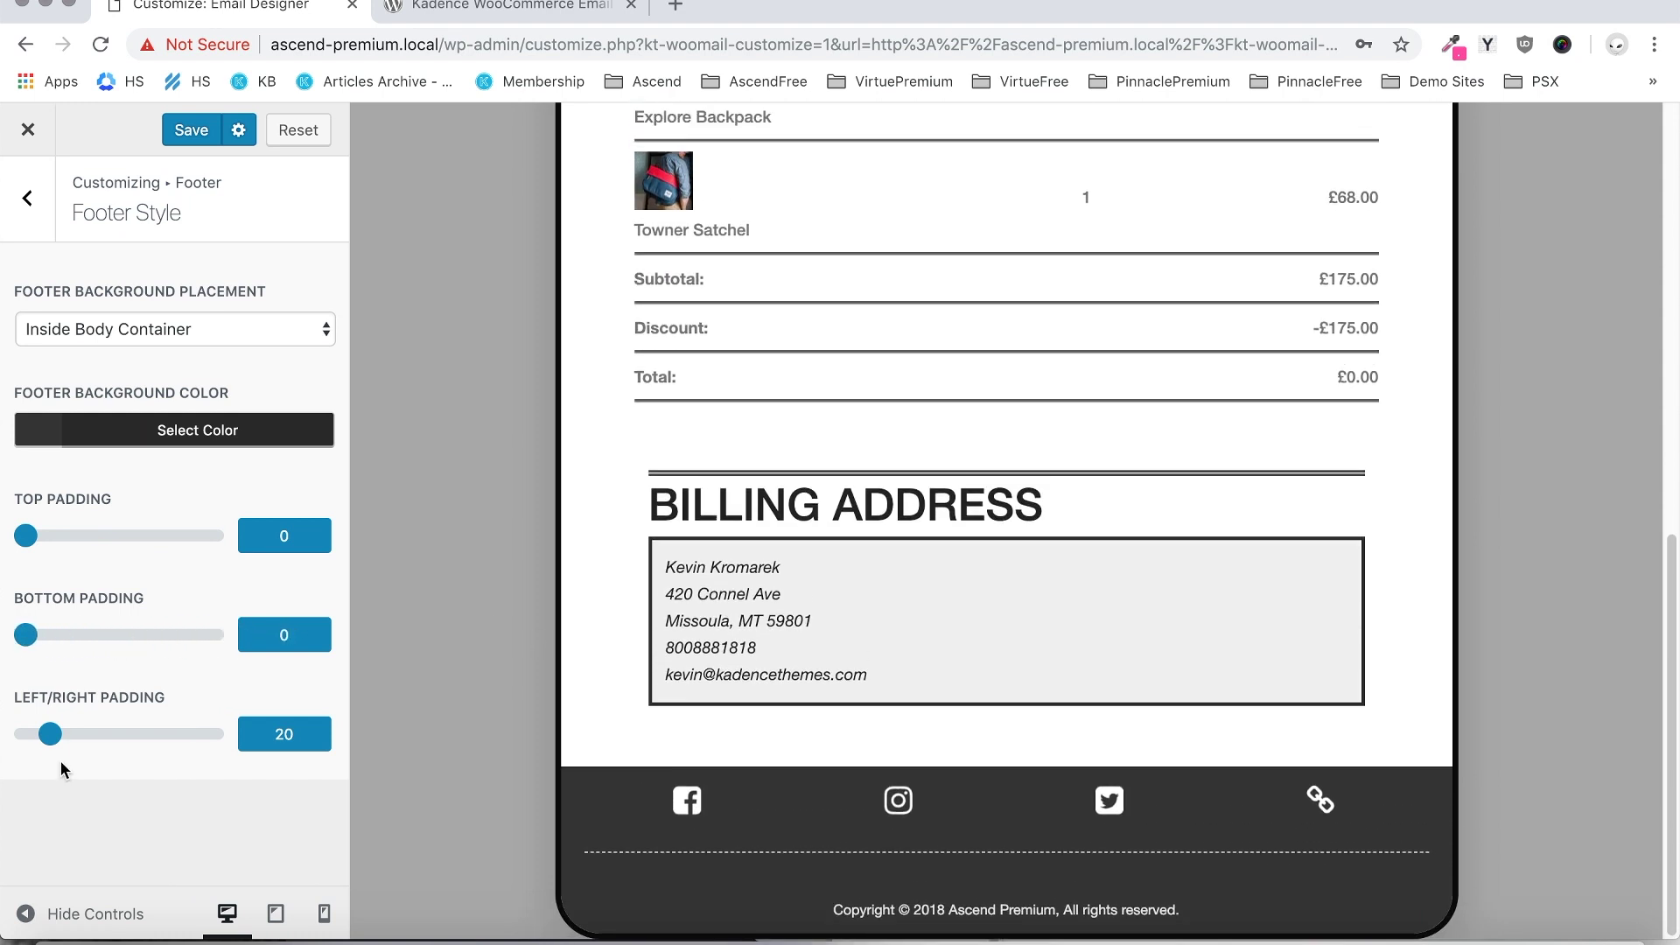
- Widen the footer's left/right padding to 88 and title the first social icon 'Facebook'
left_click_drag(50, 735, 136, 739)
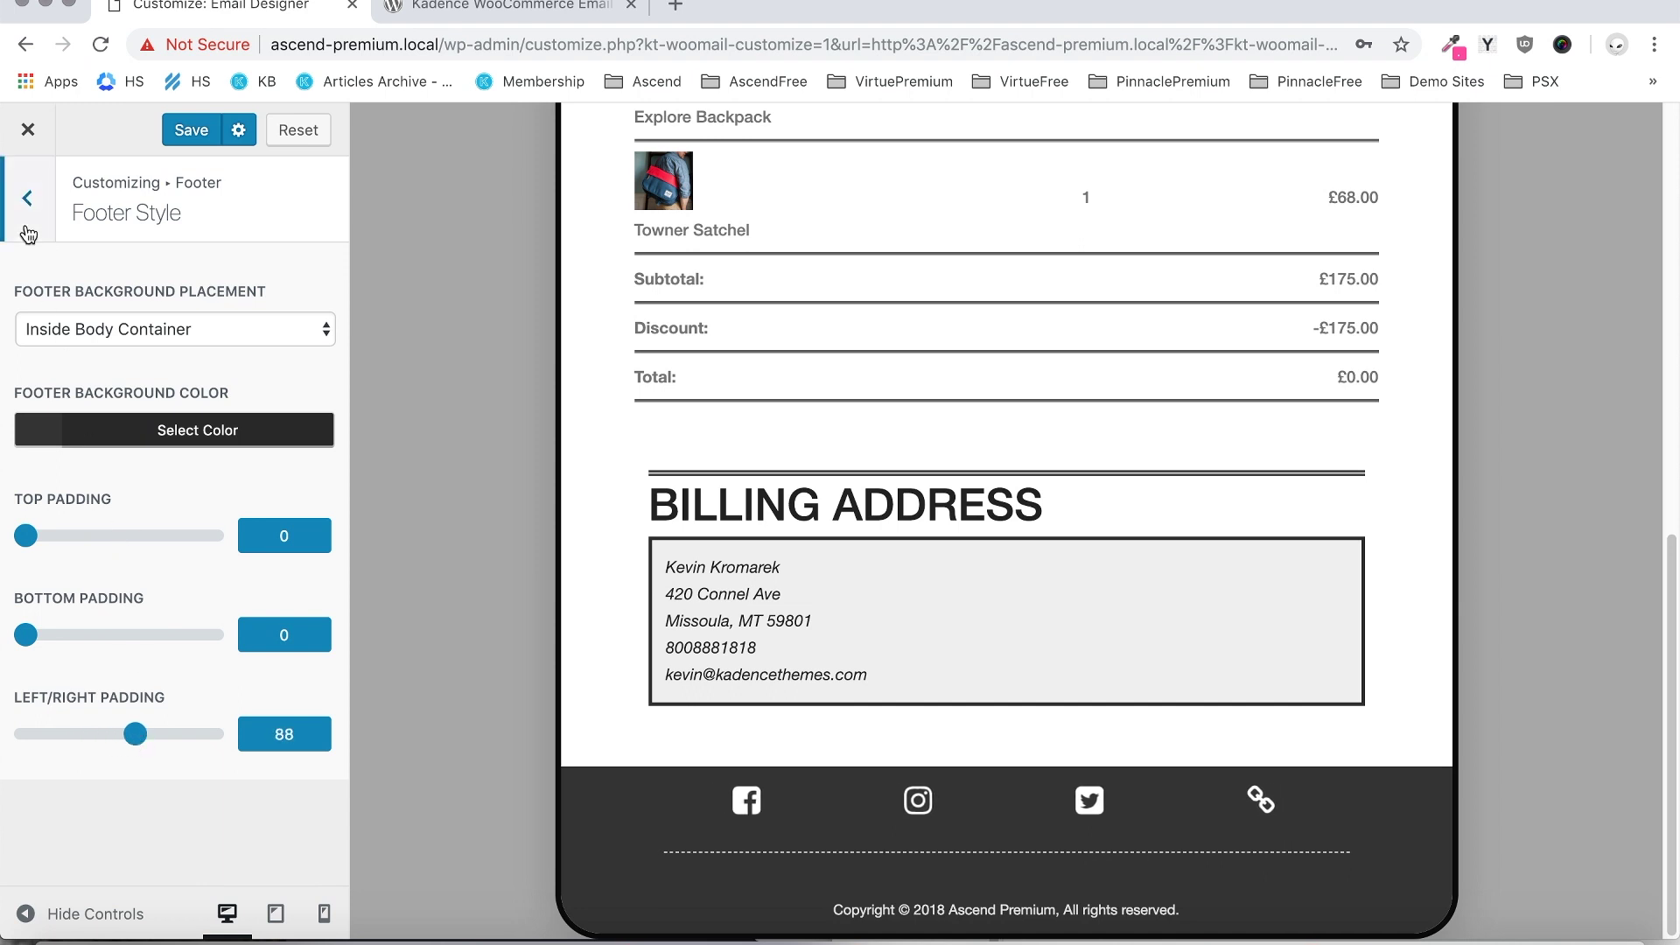
left_click(26, 200)
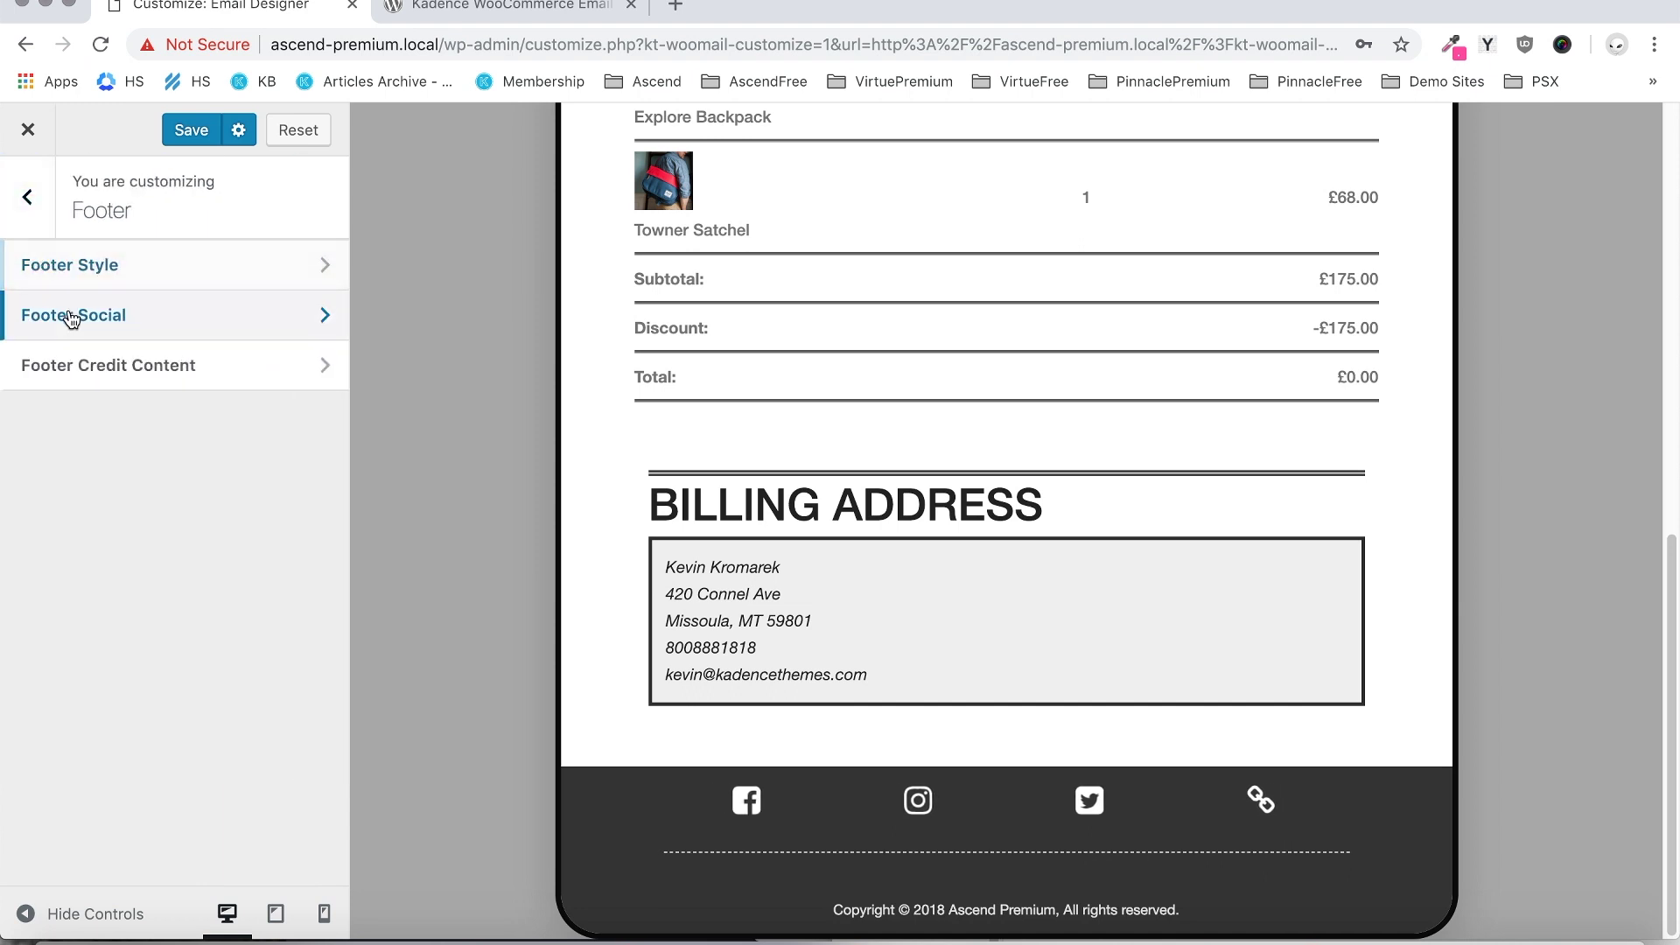
left_click(72, 316)
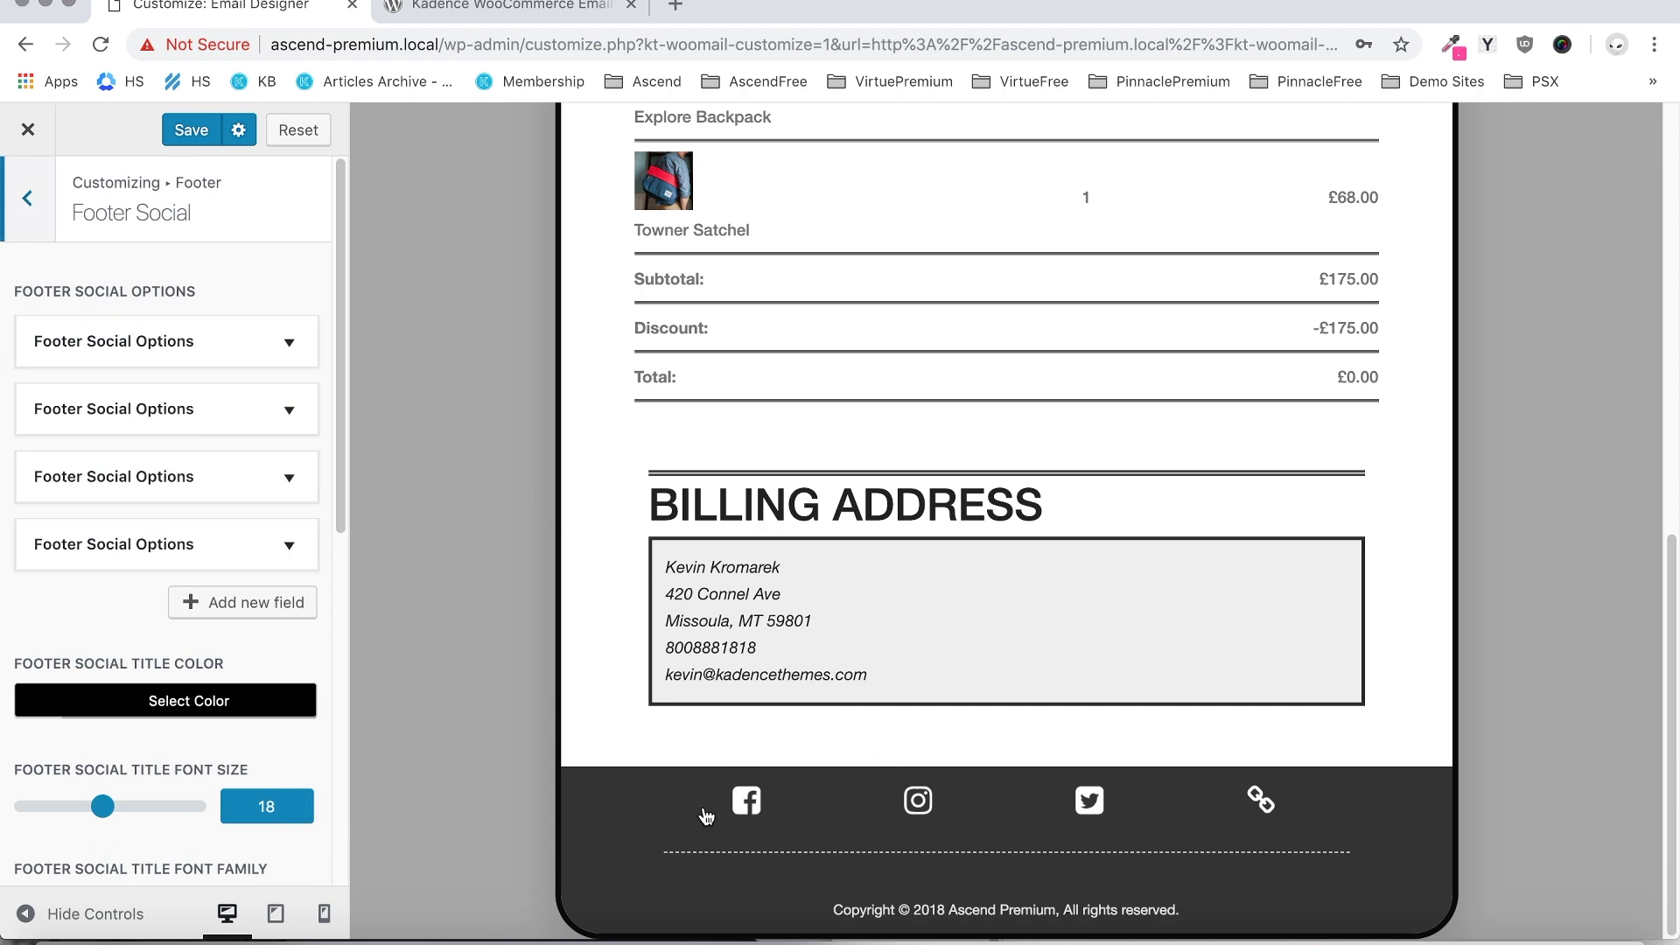
left_click(292, 341)
scroll(130, 562, "down", 1)
left_click(103, 628)
type("Facebook")
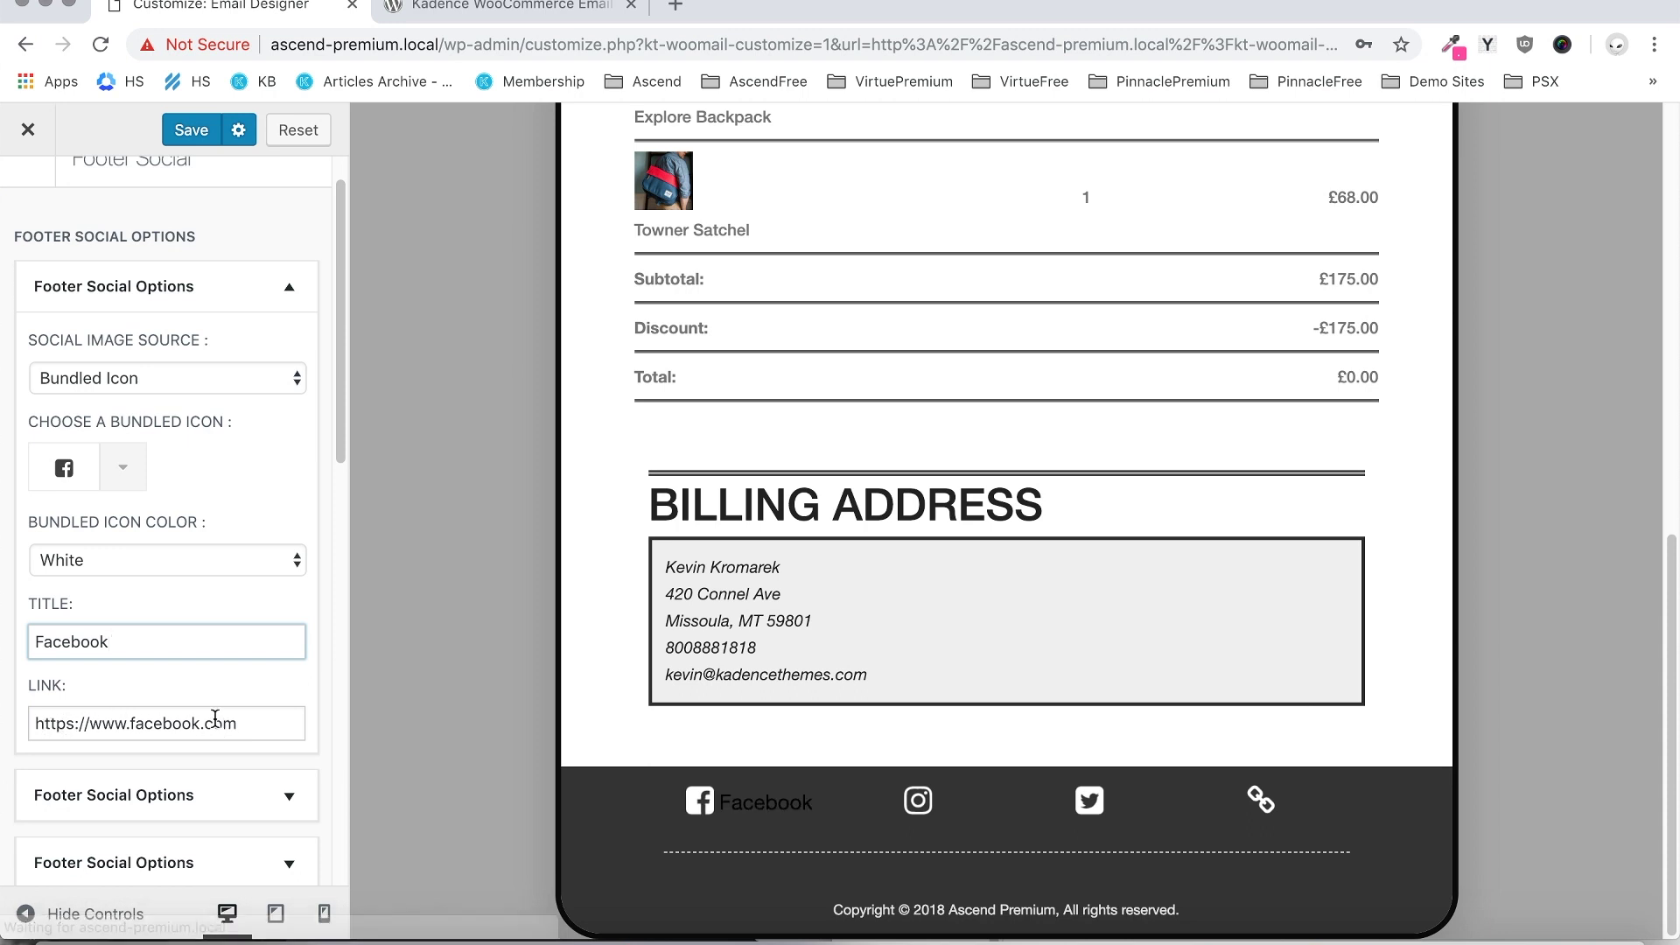
left_click(289, 286)
scroll(203, 628, "down", 2)
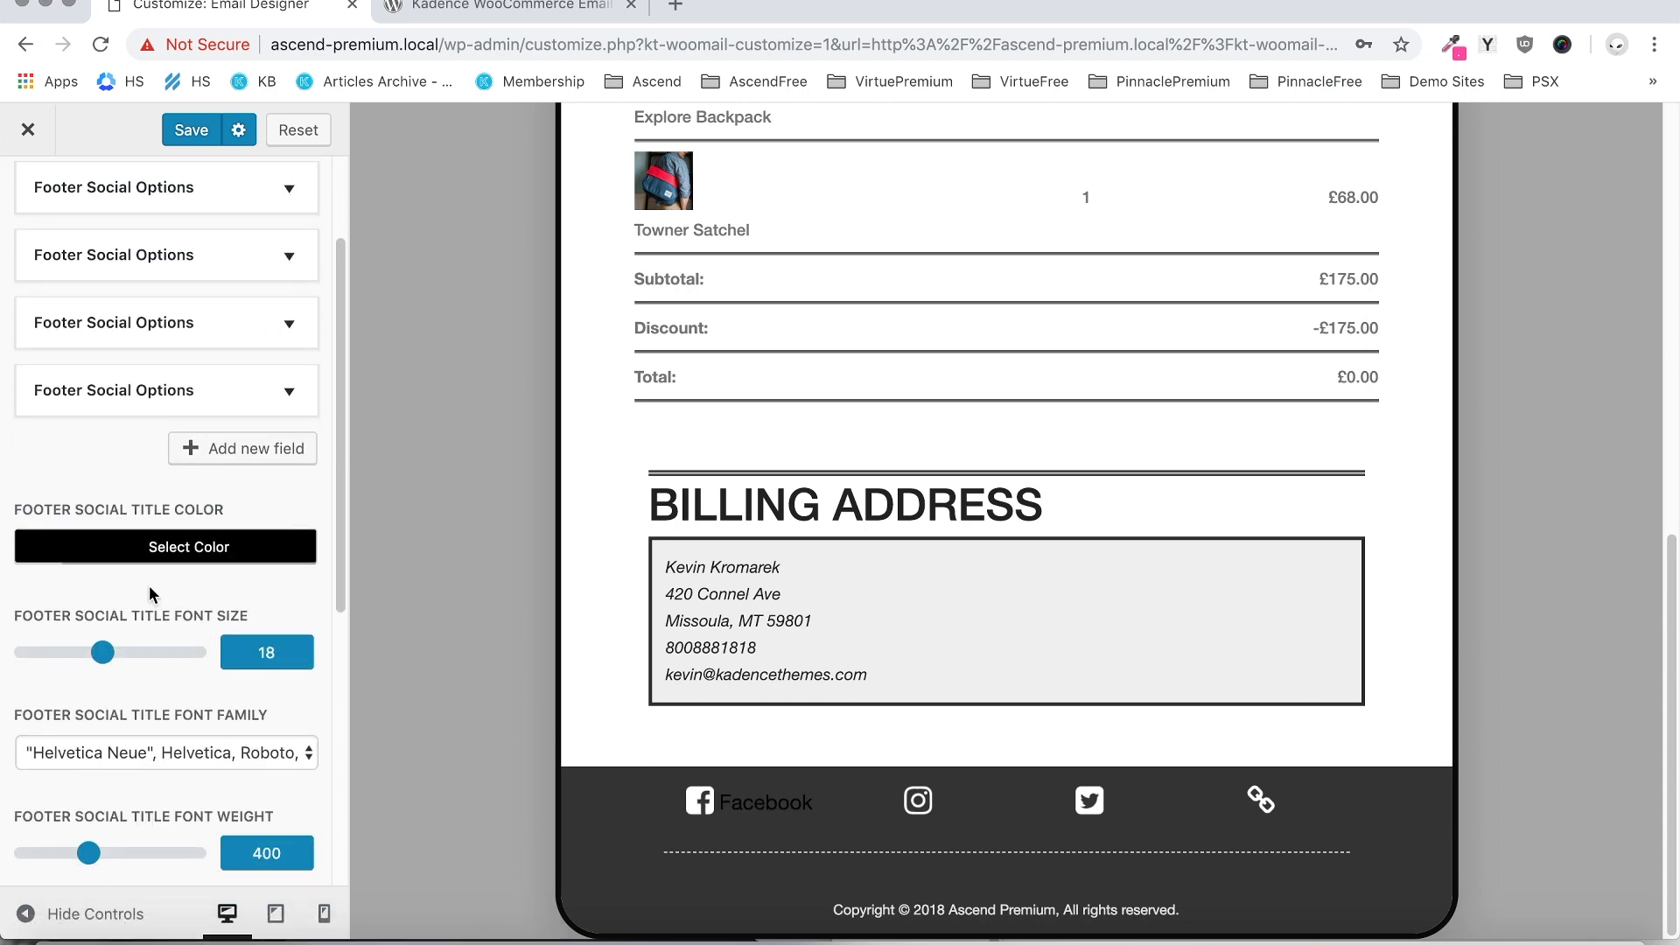
- Style the social titles white, in Helvetica Neue, weight 100, size 16
left_click(37, 558)
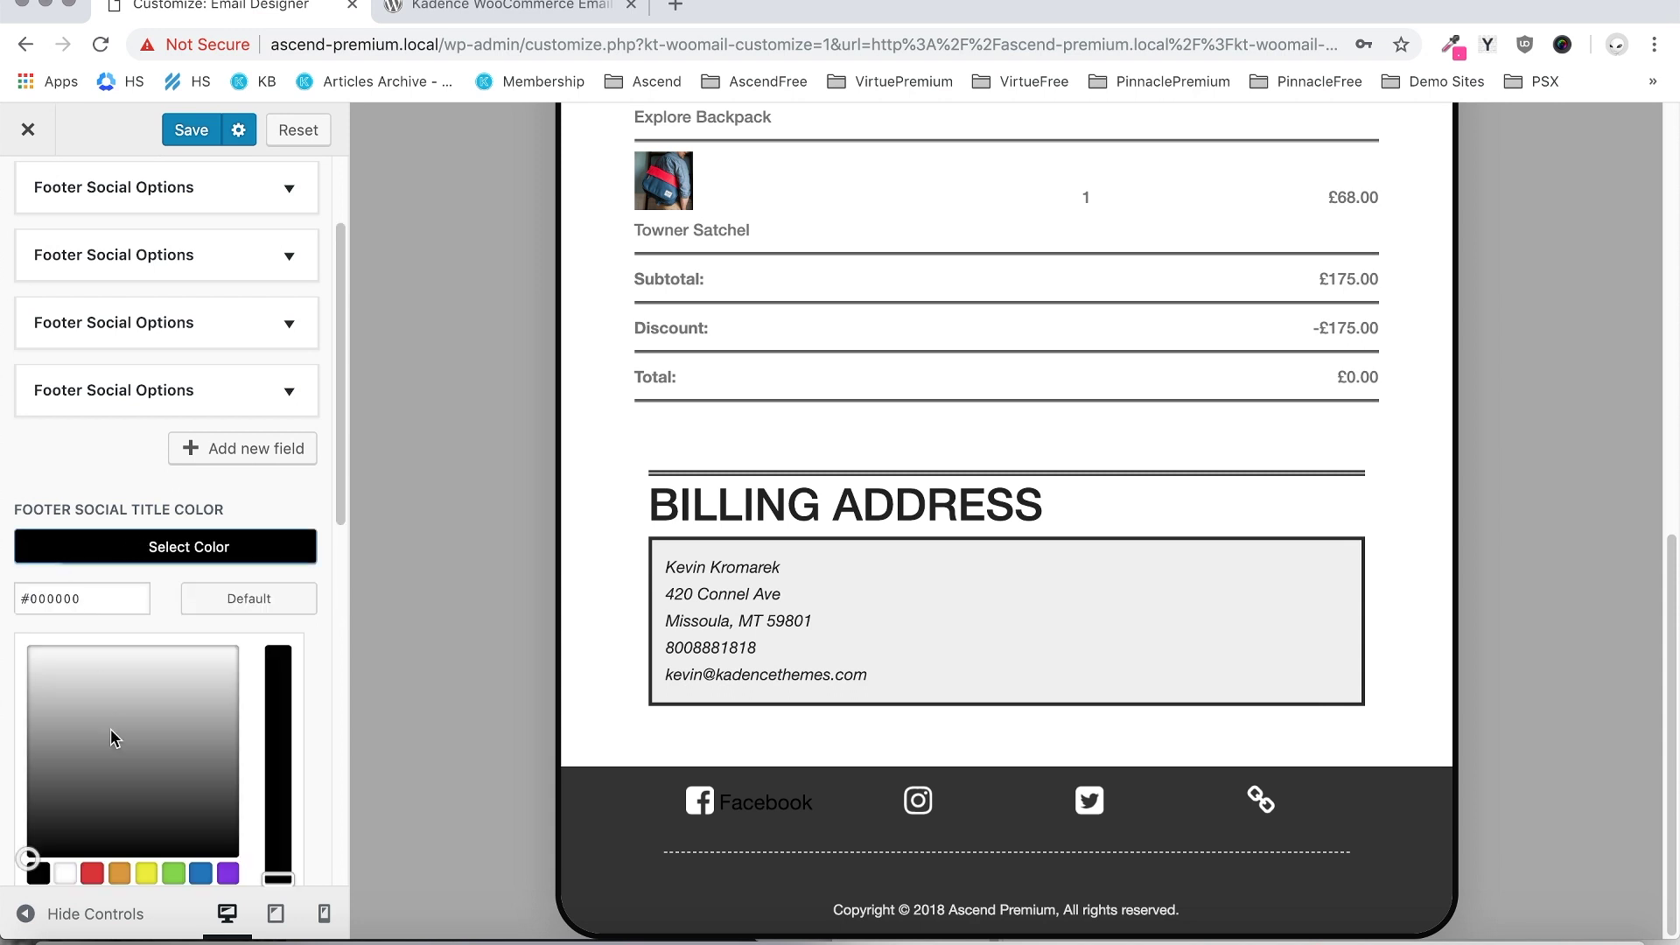
left_click_drag(110, 729, 43, 646)
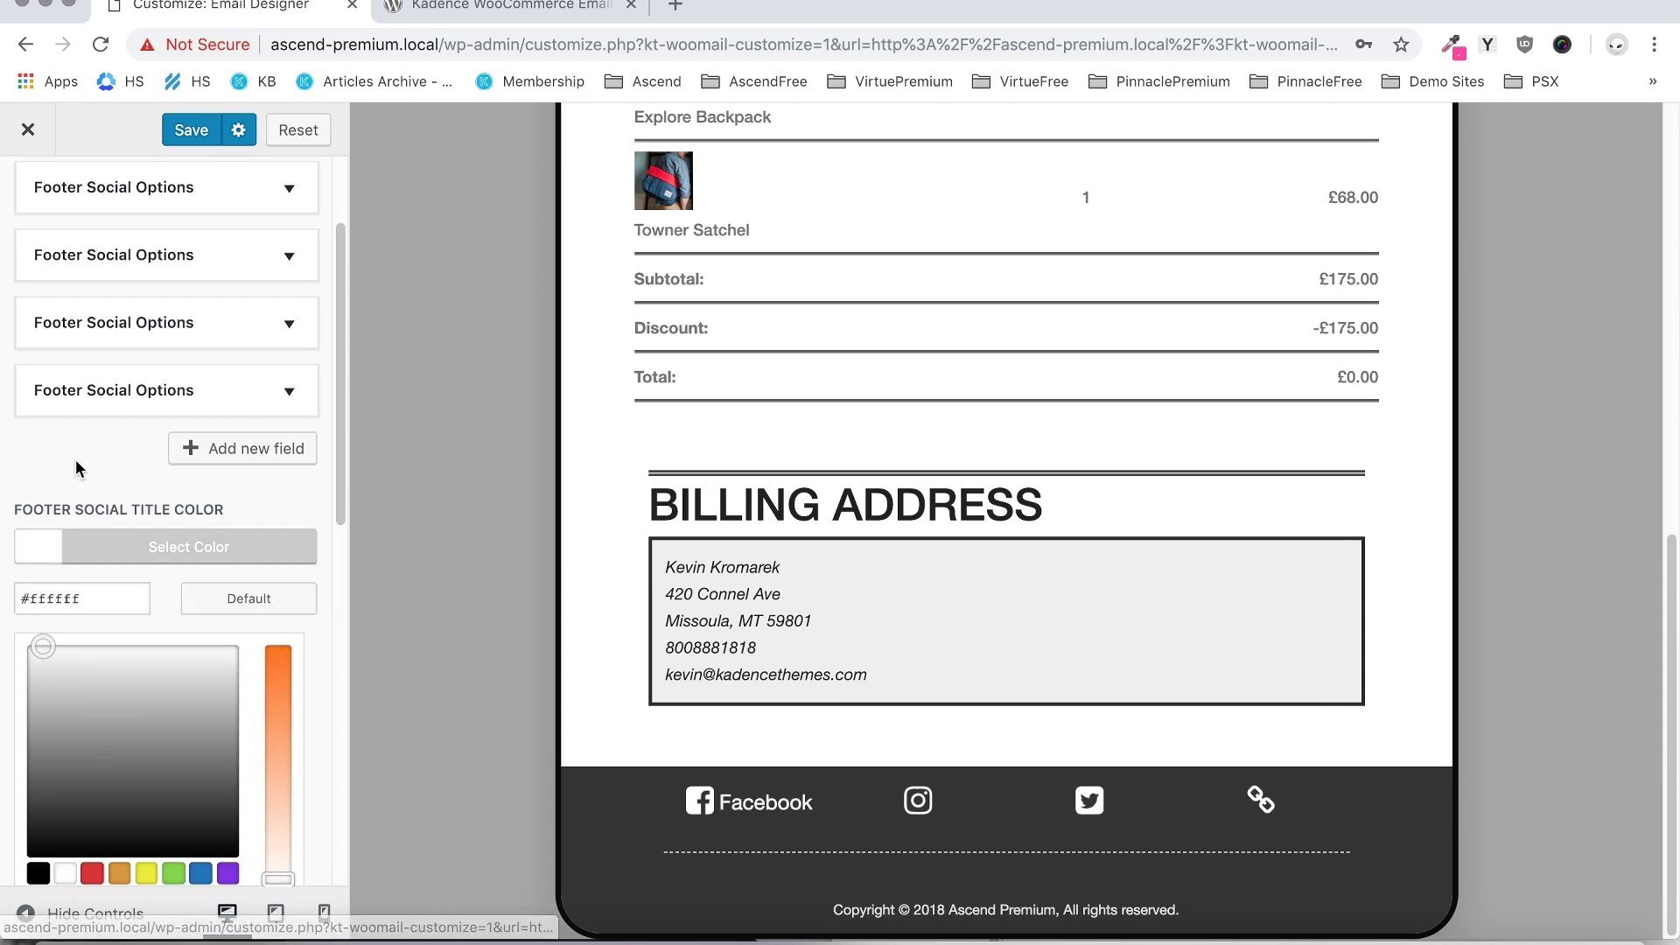
left_click(75, 462)
left_click(94, 613)
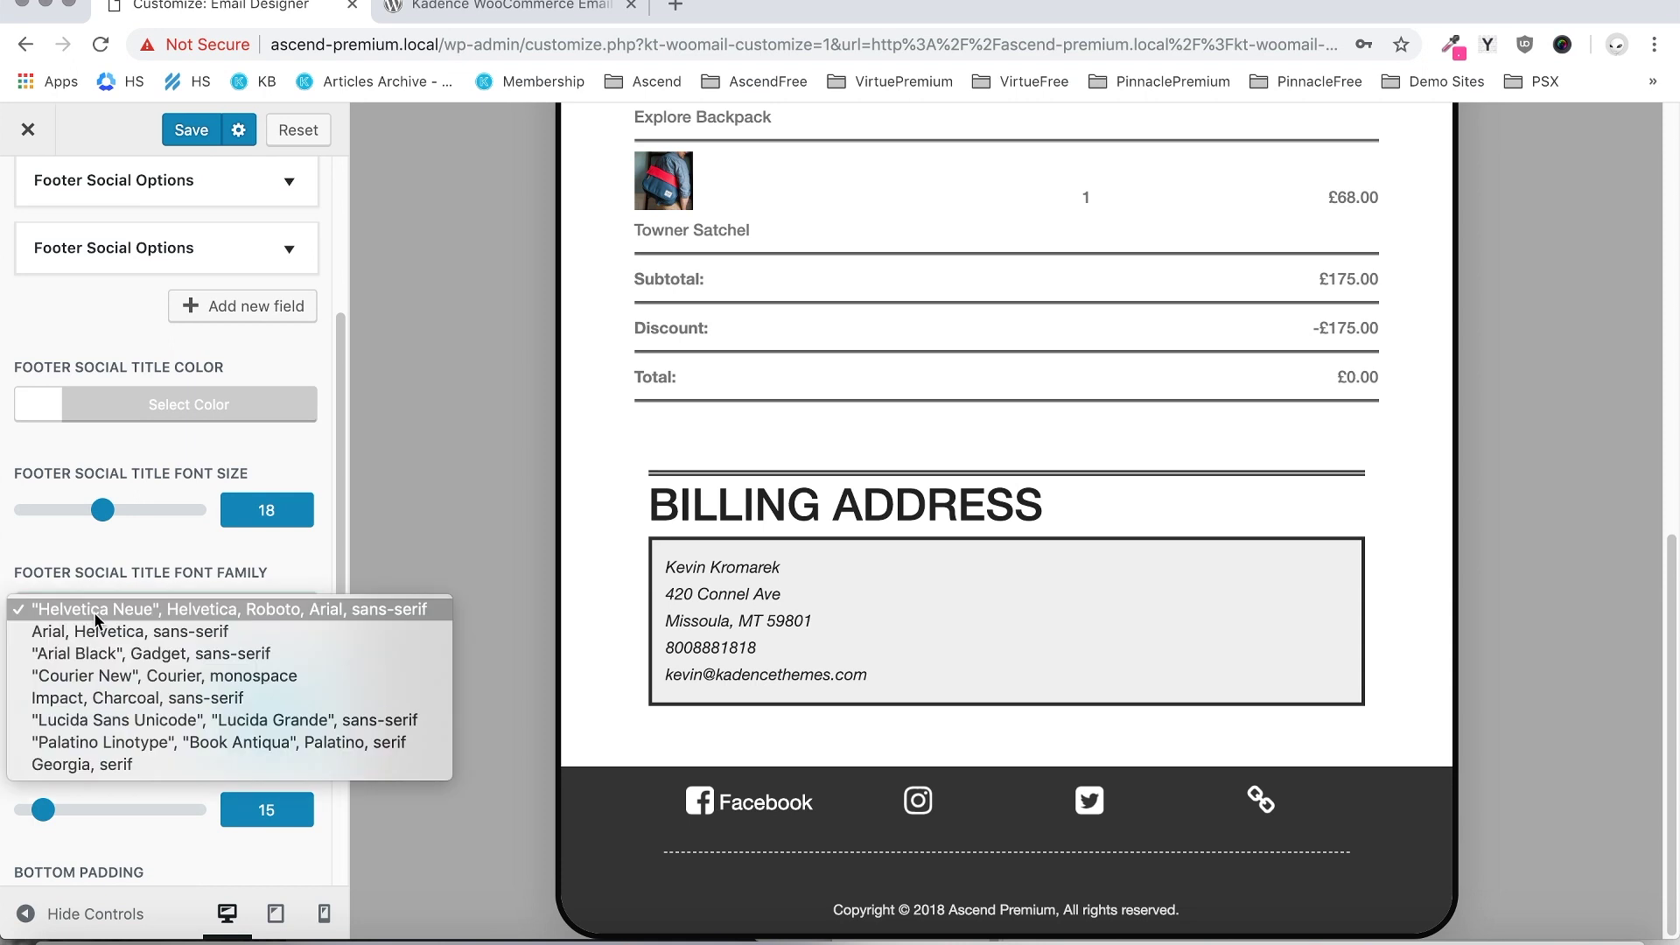
left_click(93, 612)
left_click_drag(89, 716, 23, 716)
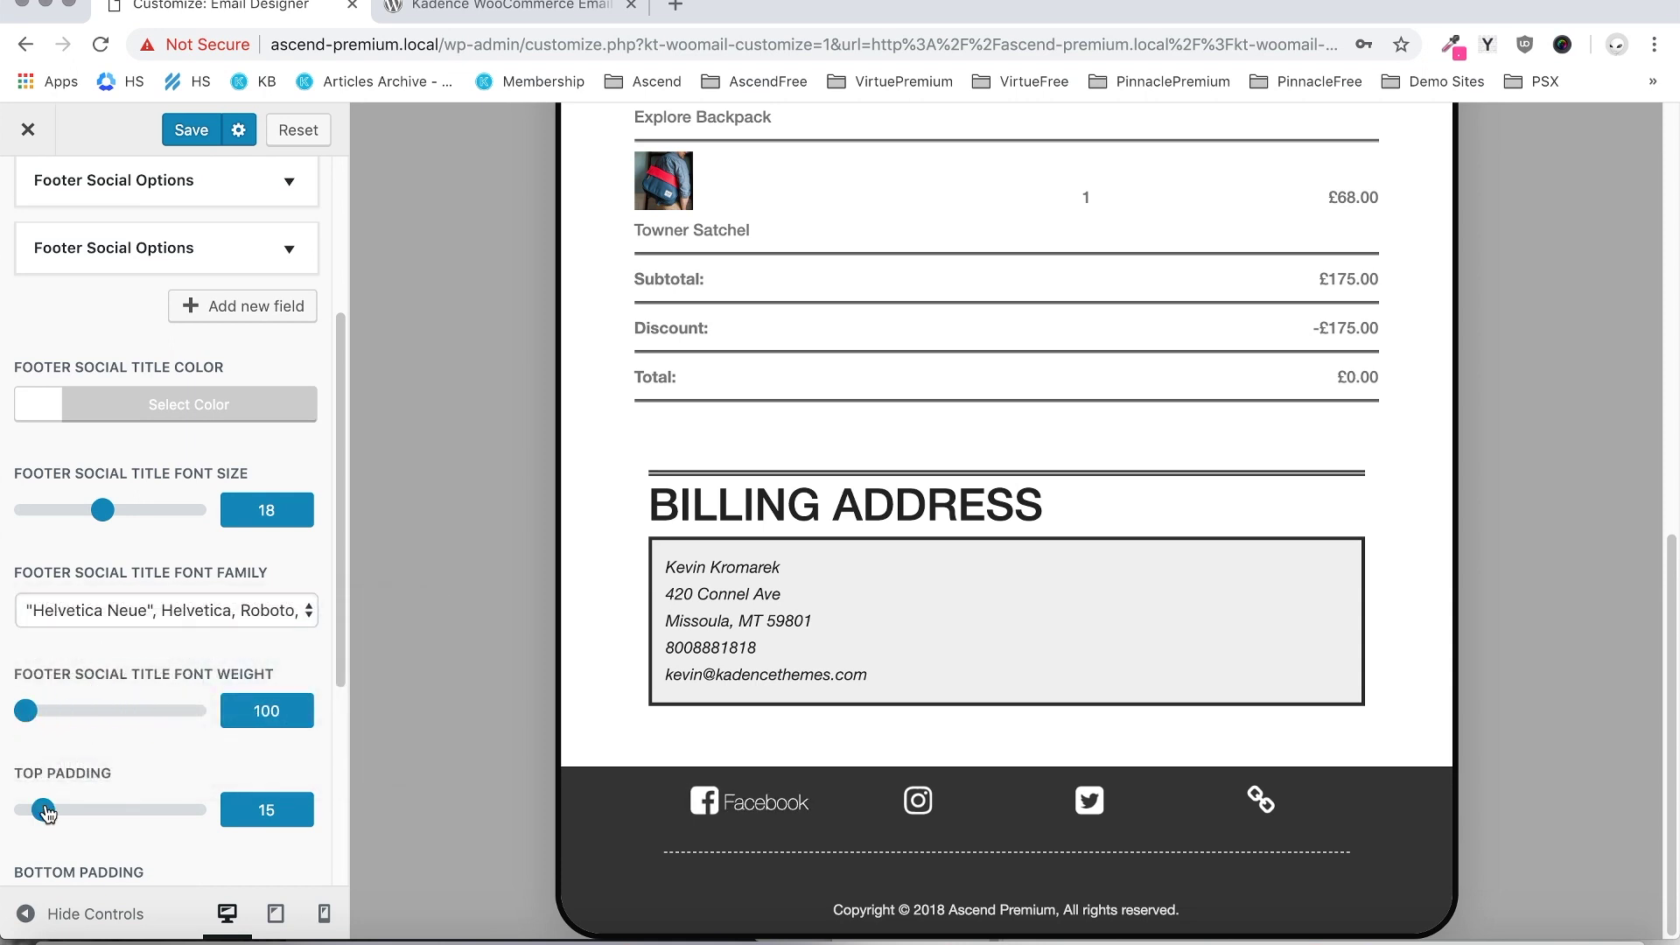
left_click_drag(102, 511, 88, 511)
scroll(86, 547, "down", 3)
- Set the social paddings to 12/11 and make the bottom border under the icons Double
mouse_move(43, 667)
left_mouse_down()
mouse_move(55, 653)
mouse_move(37, 652)
left_mouse_up()
scroll(69, 792, "down", 3)
scroll(41, 743, "down", 3)
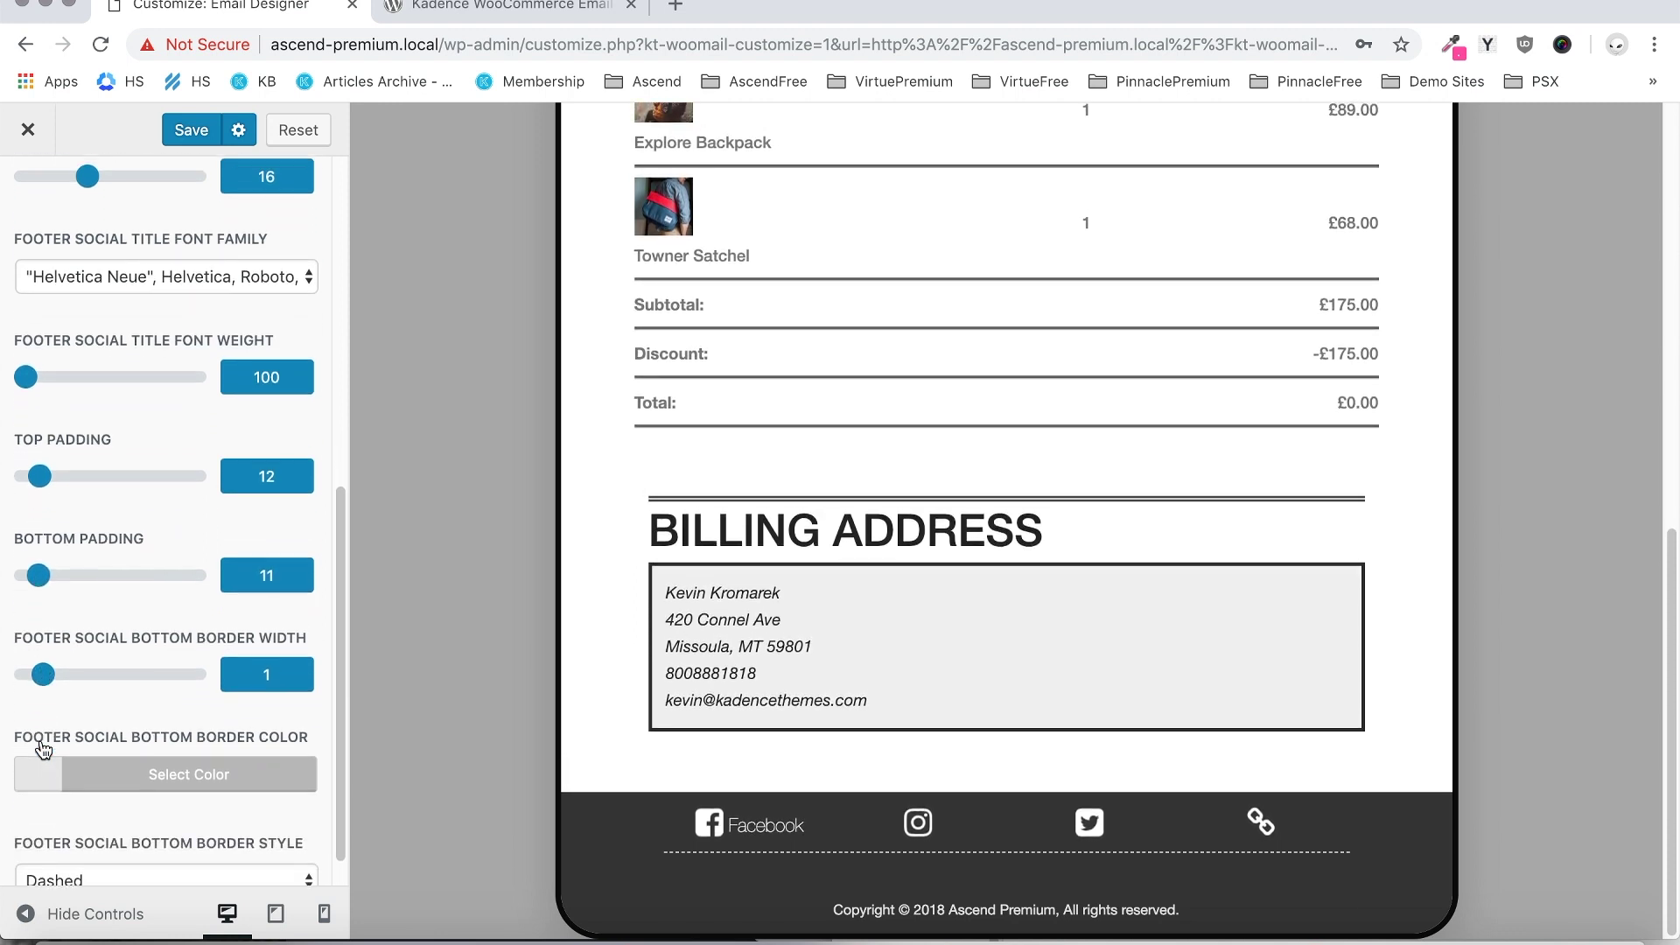
scroll(153, 669, "down", 1)
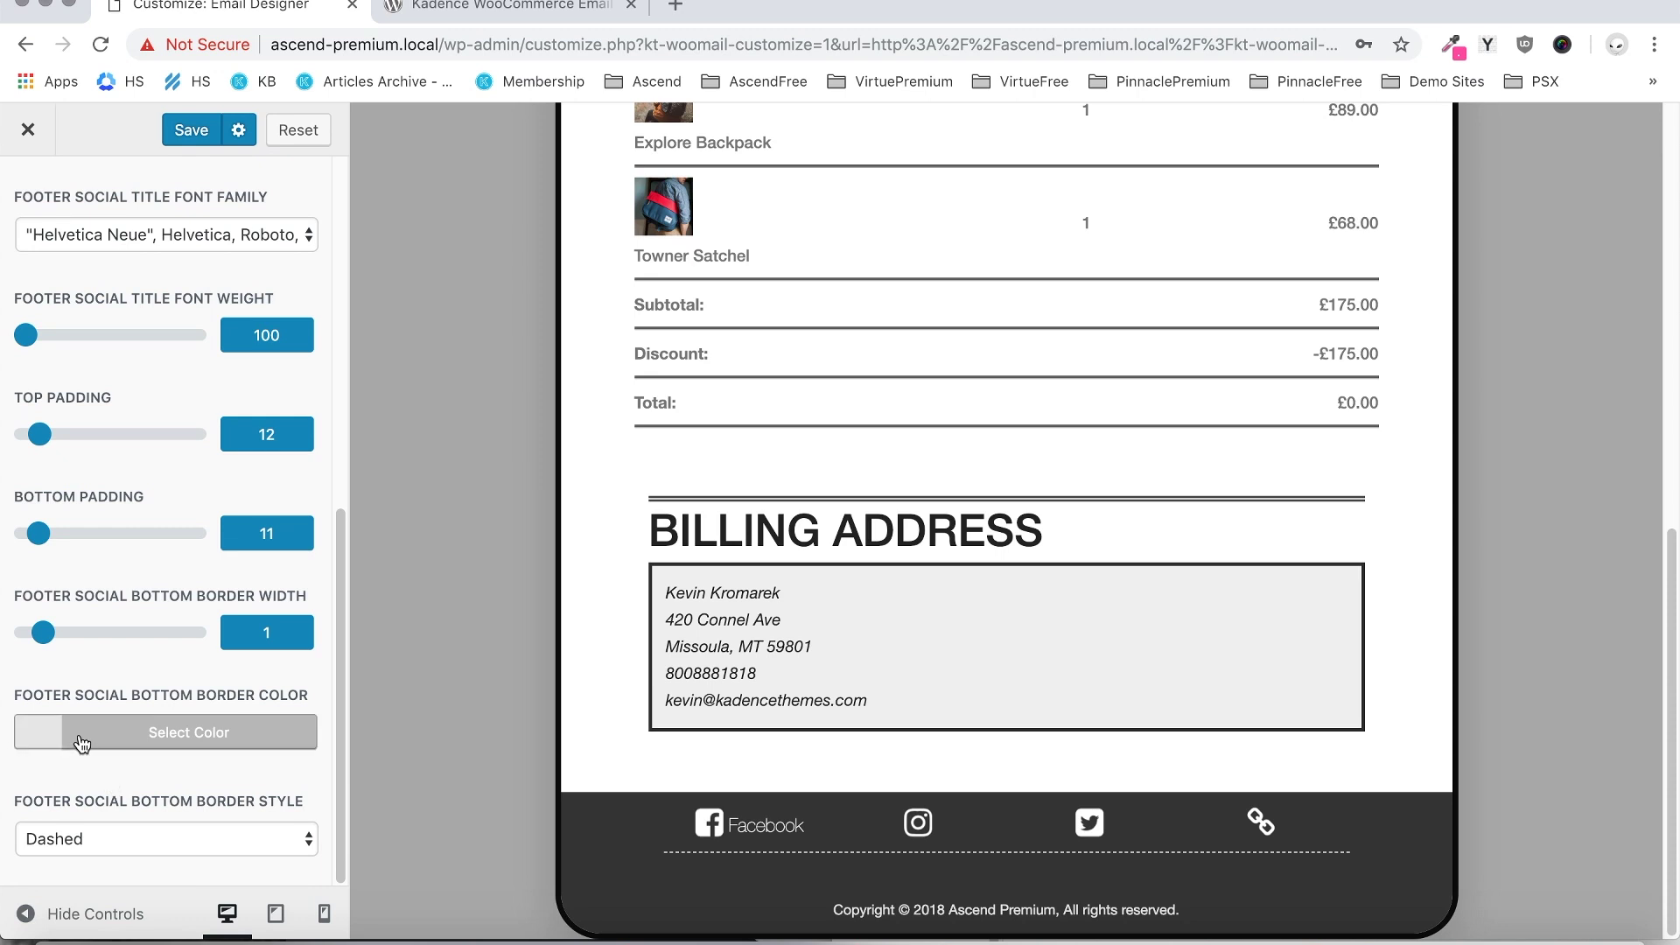
left_click(87, 740)
scroll(78, 806, "down", 3)
left_click(73, 797)
left_click(75, 839)
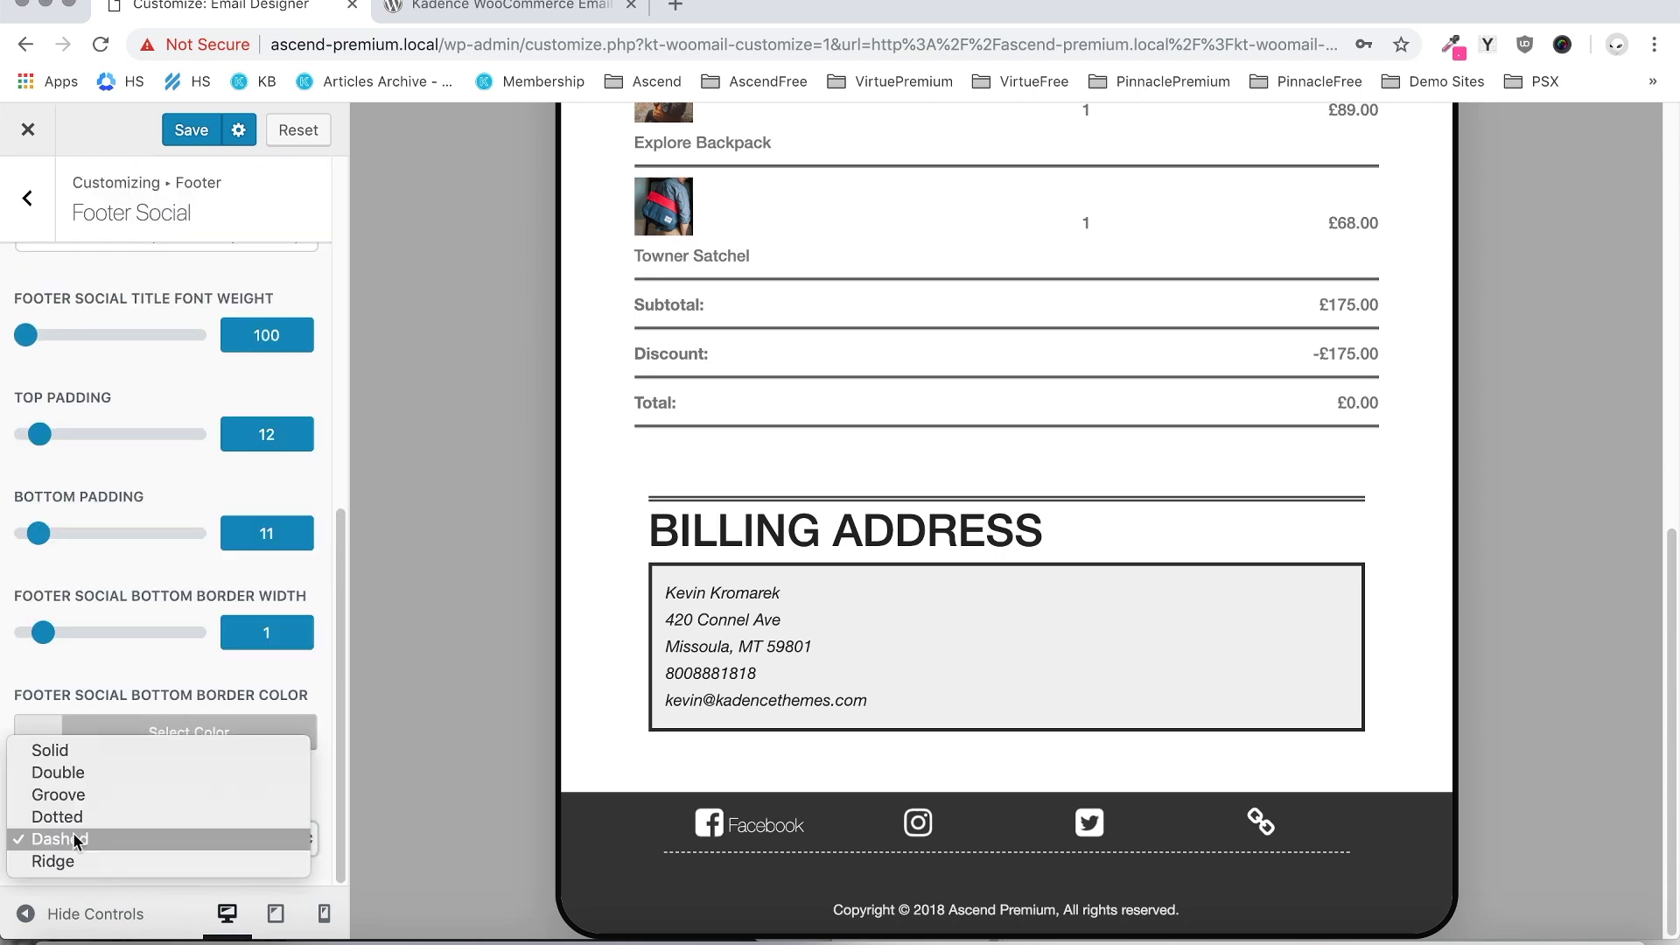
left_click(85, 772)
scroll(133, 627, "up", 10)
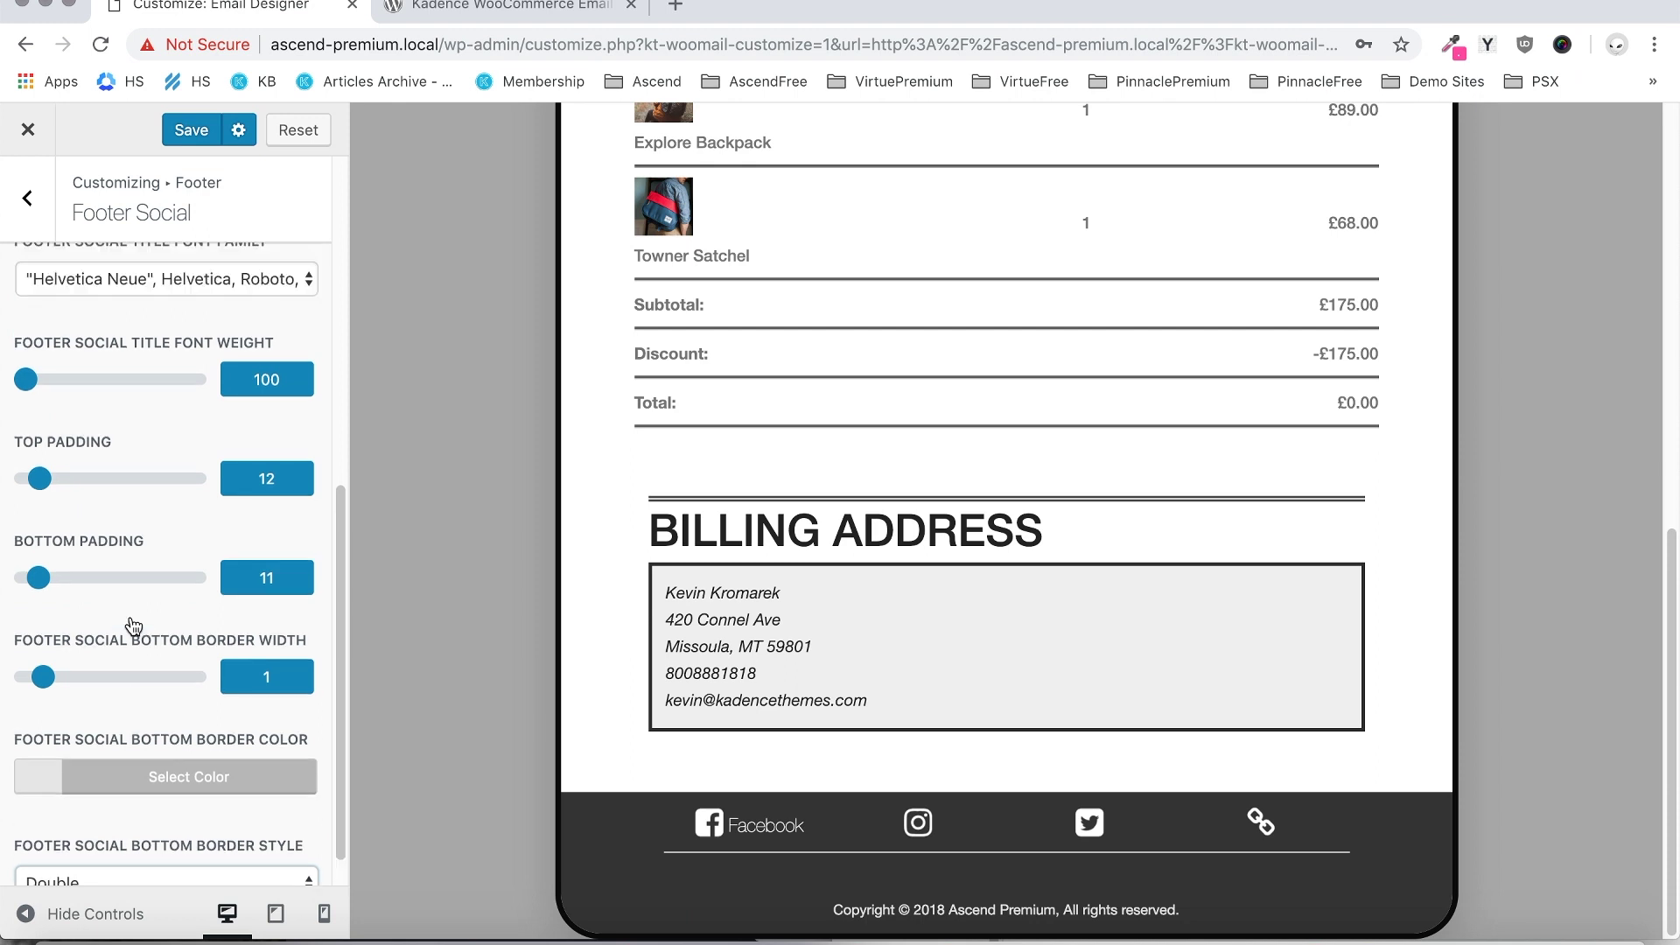
left_click(39, 217)
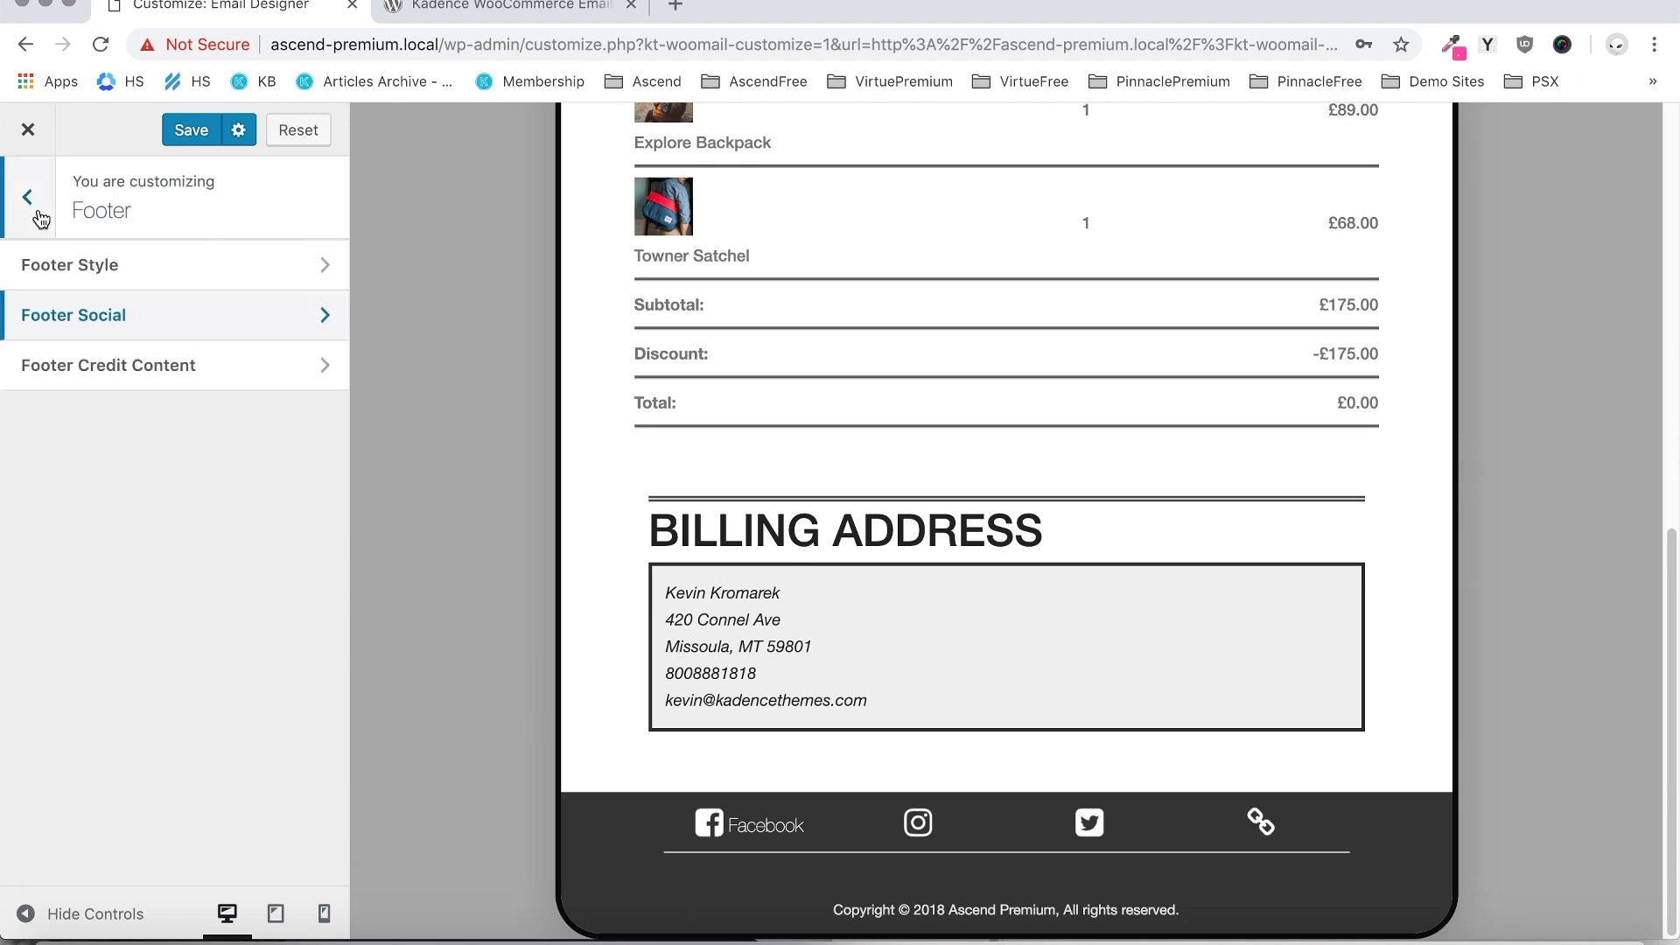
- Left-align the copyright text at size 14 in a lighter Helvetica Neue weight
left_click(75, 369)
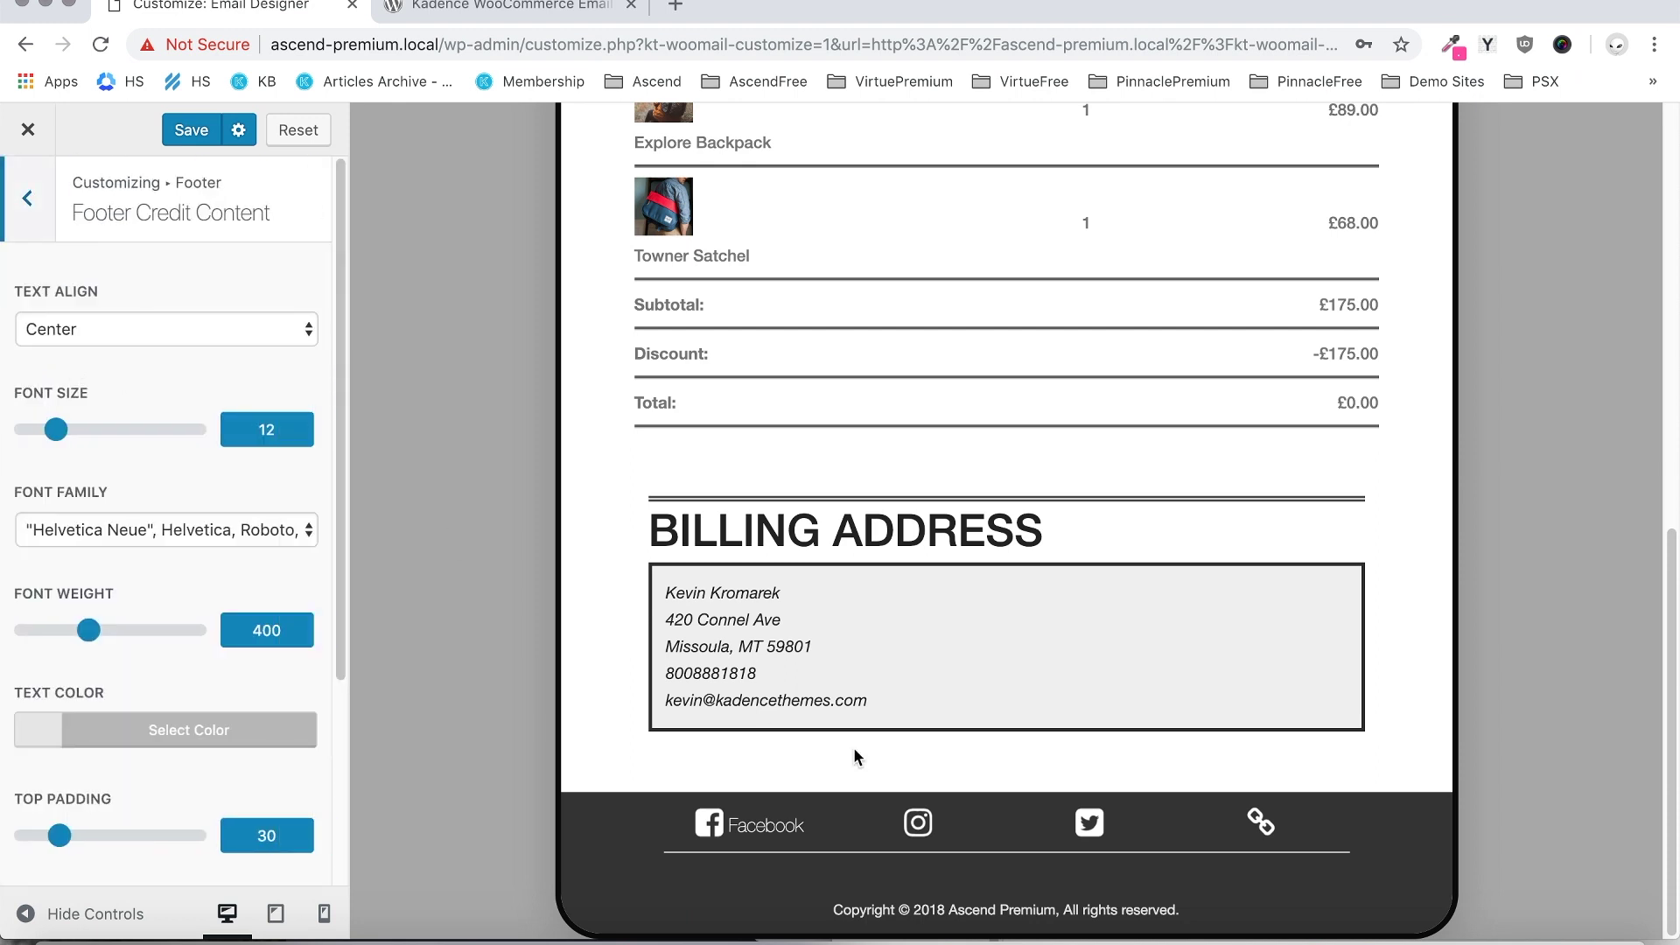
left_click_drag(833, 910, 1192, 906)
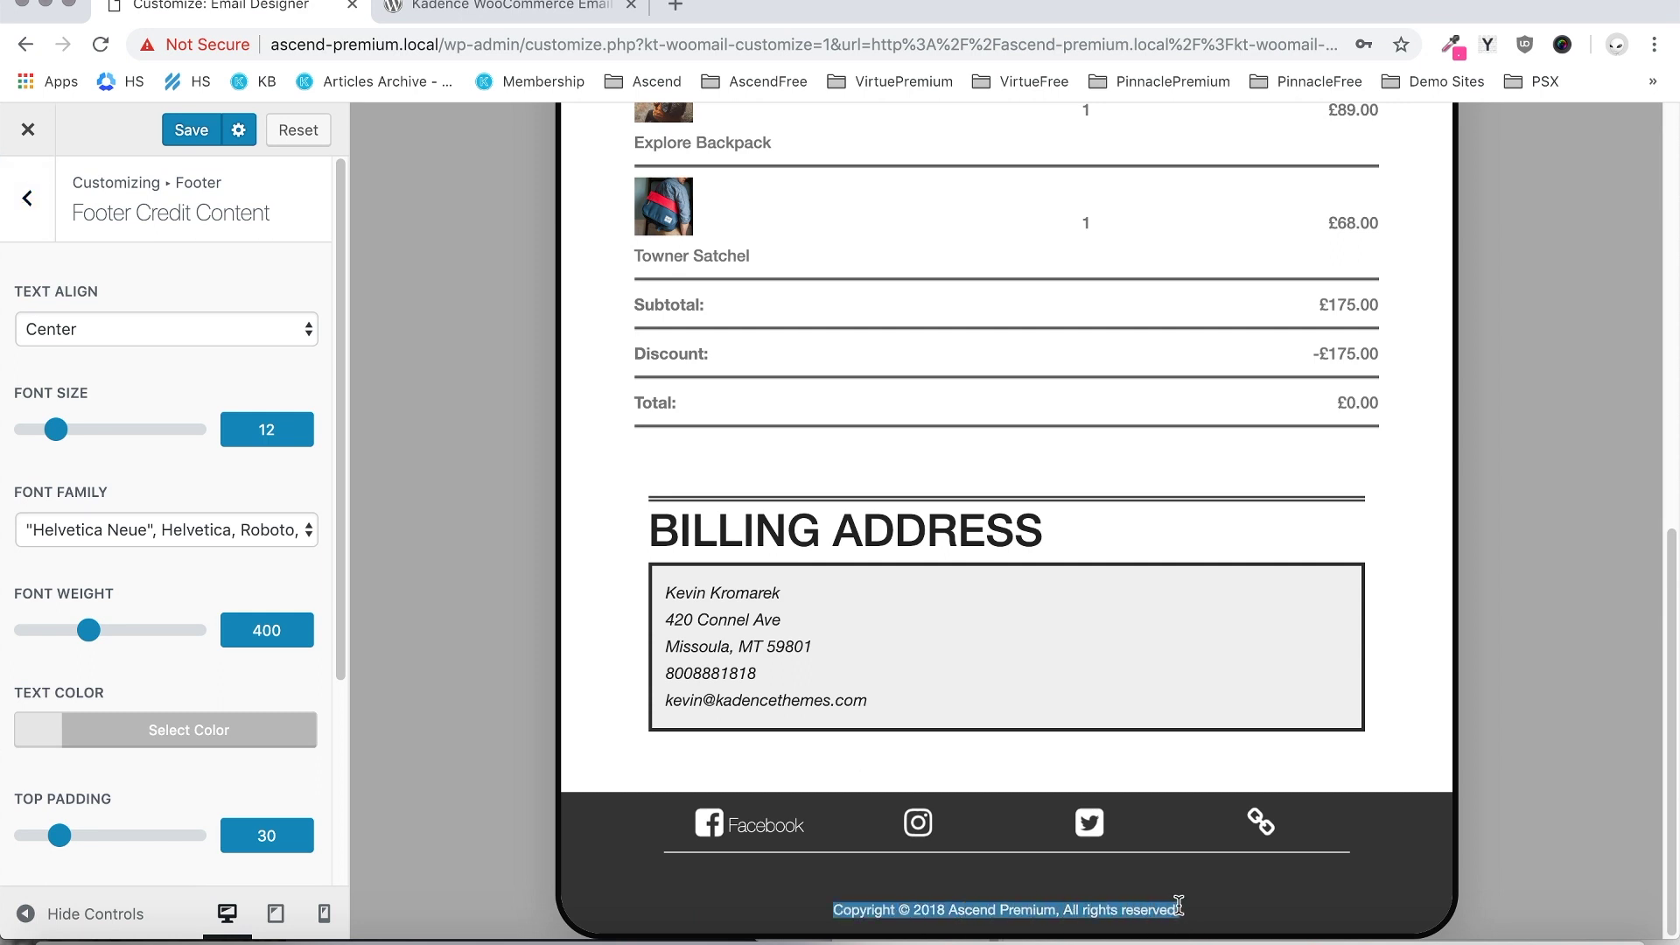
left_click(1182, 906)
left_click(91, 337)
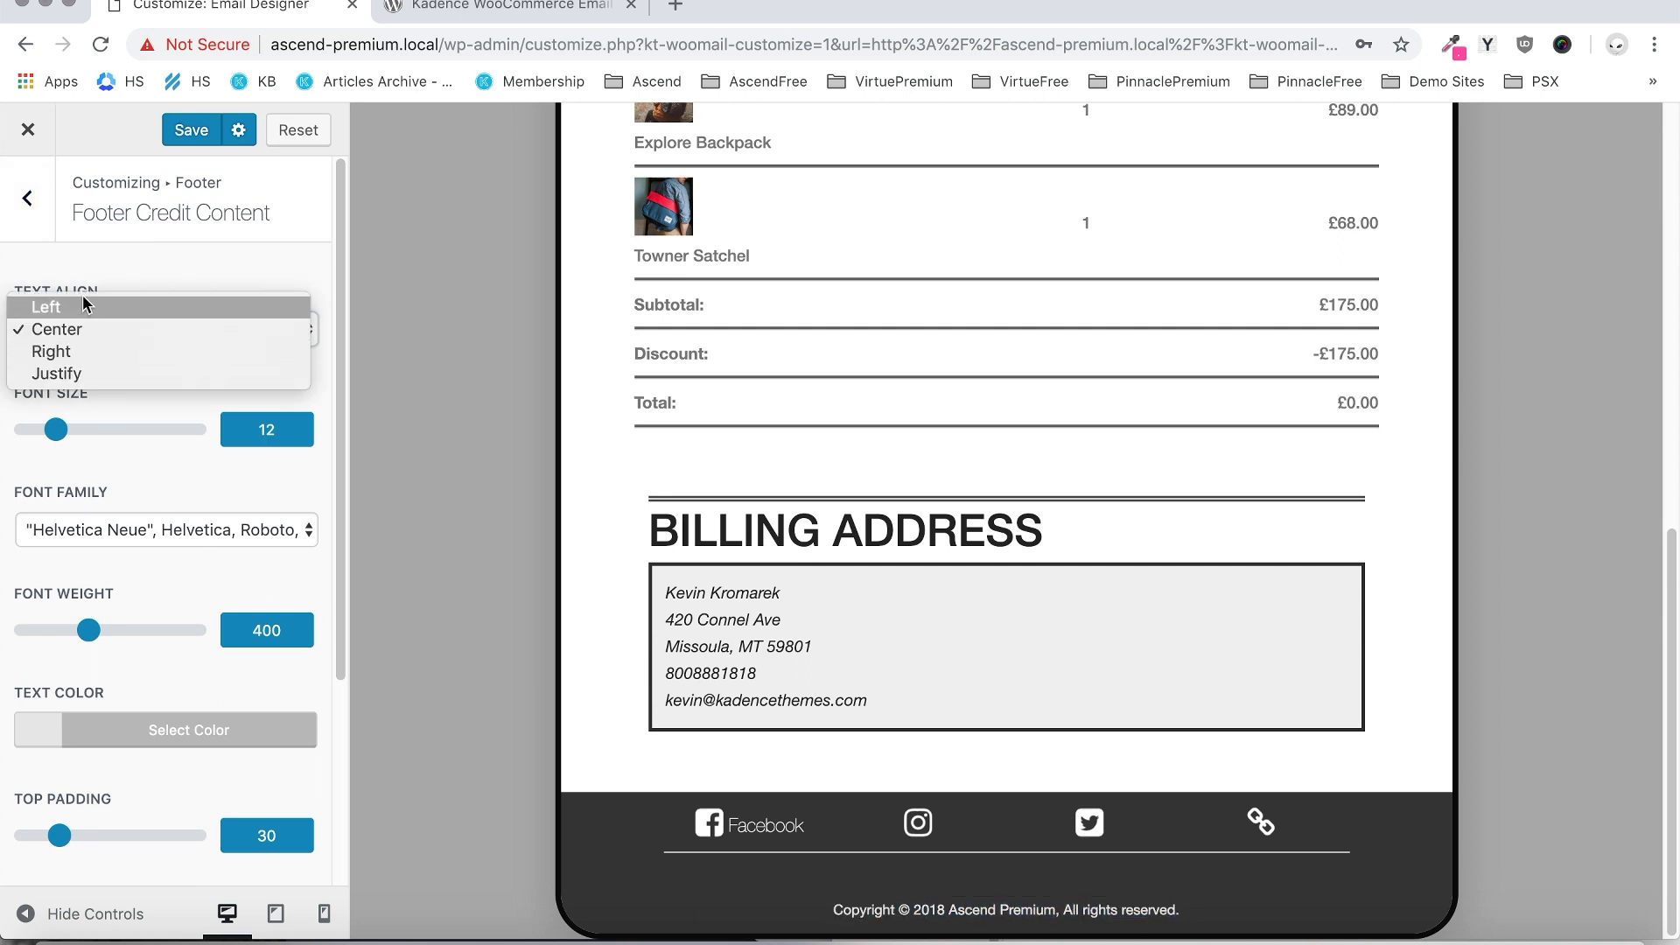
left_click(82, 306)
left_click_drag(58, 430, 74, 438)
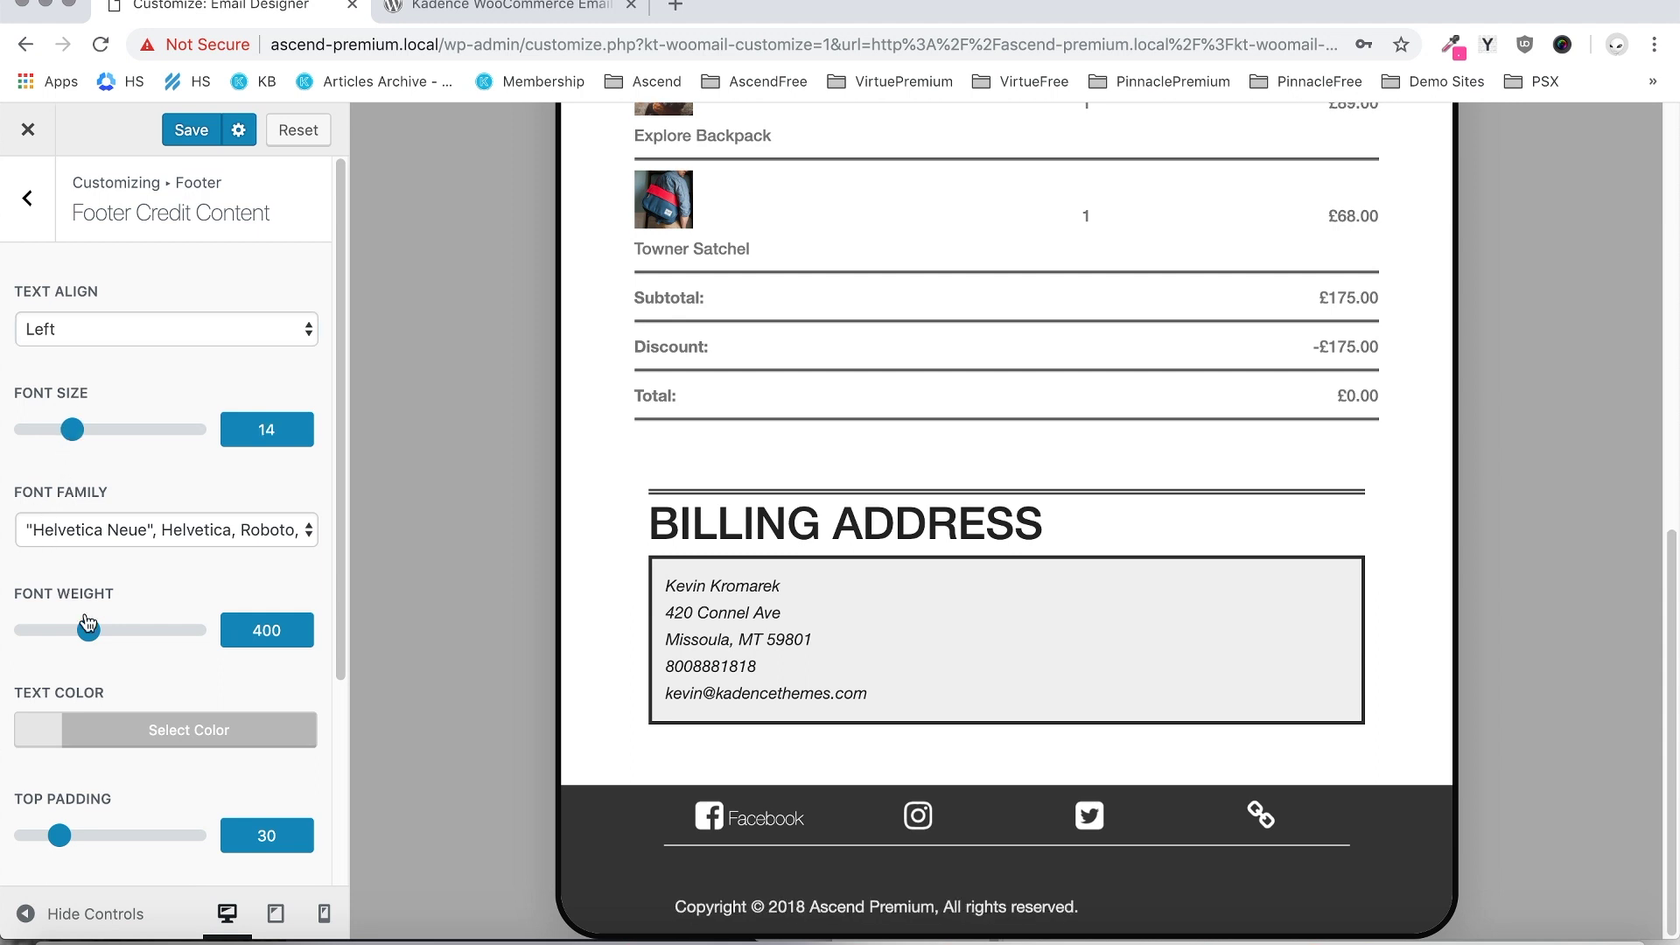
left_click_drag(89, 632, 63, 635)
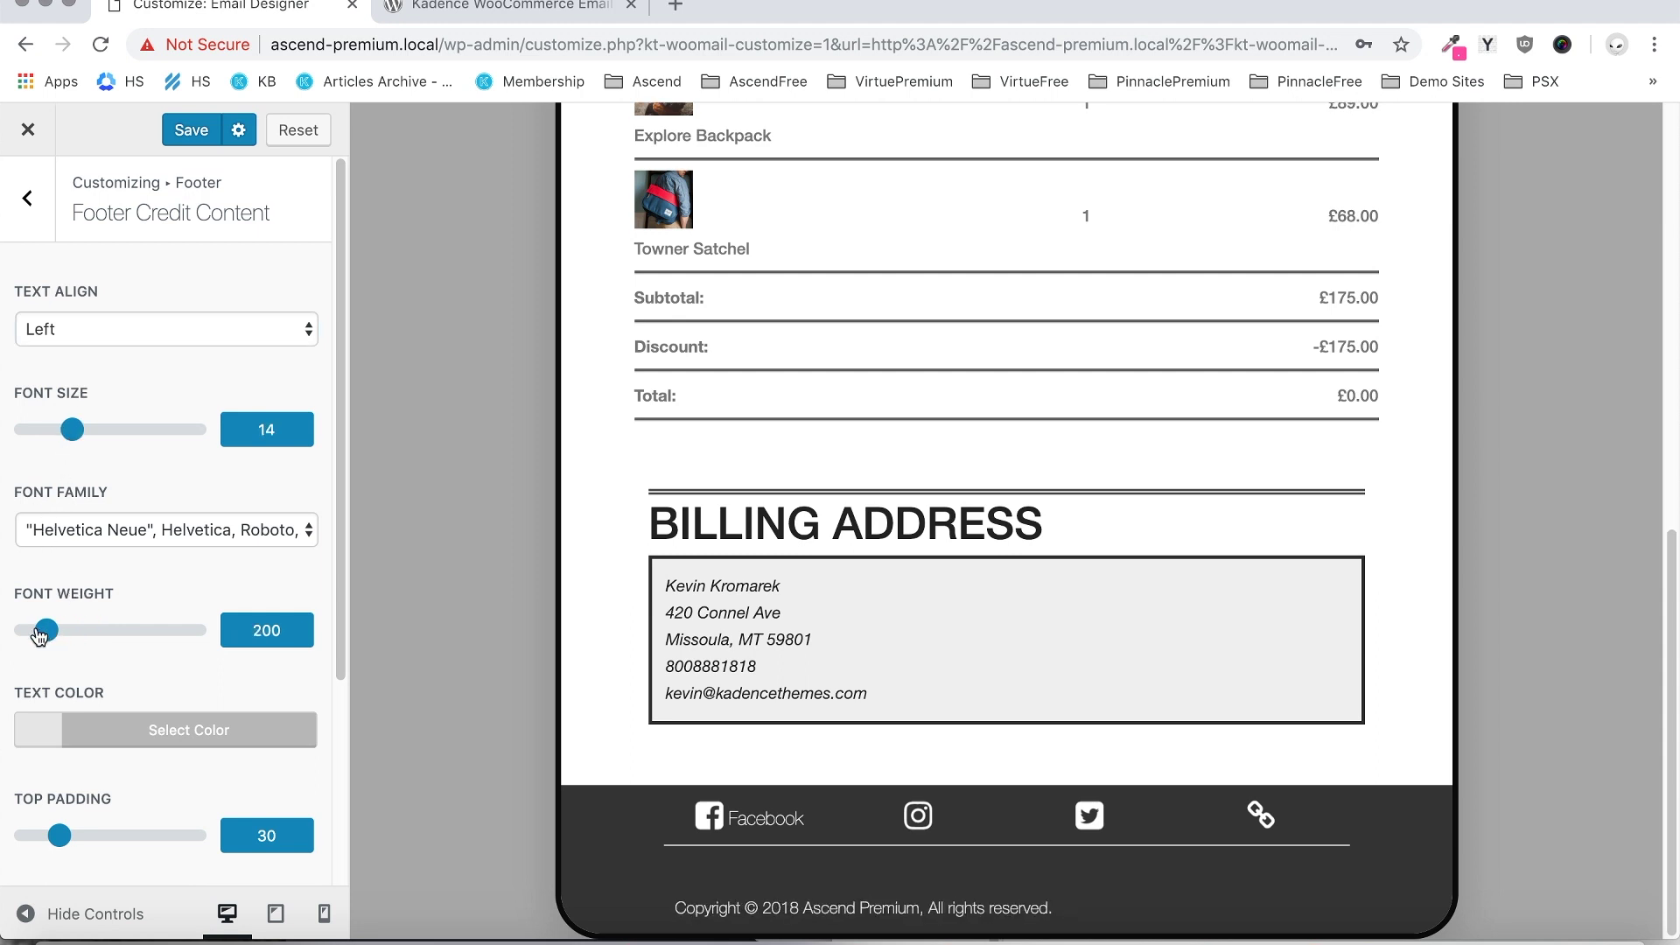
left_click(81, 531)
left_click(82, 530)
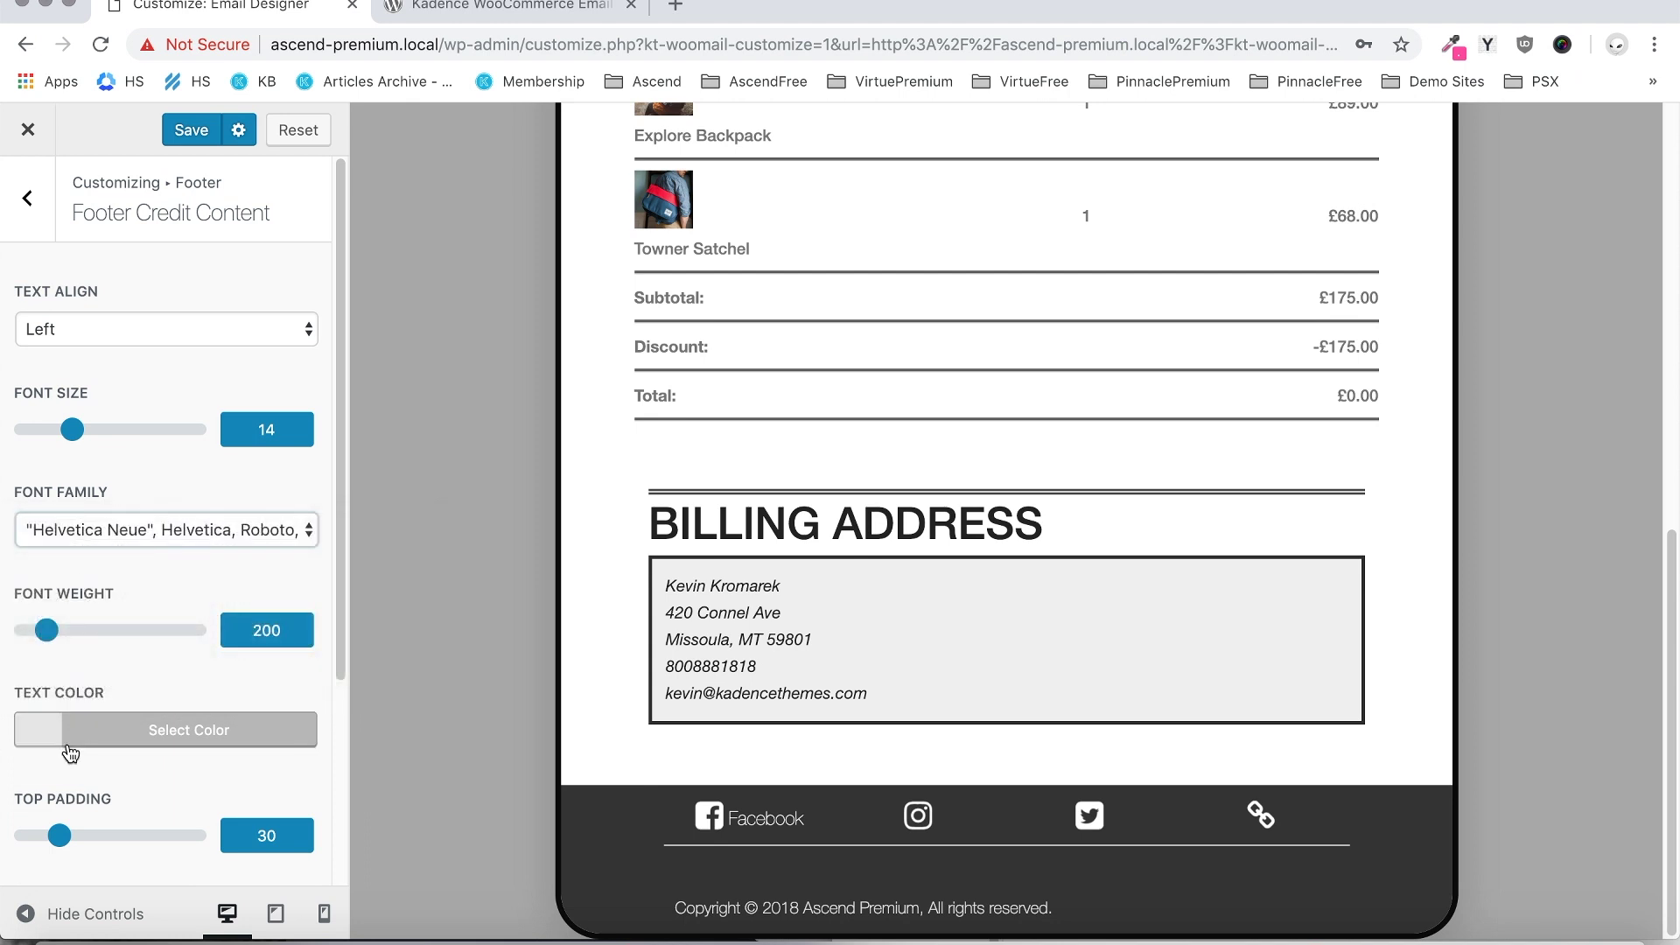
- Make the credit text white with top padding 3 and bottom padding 18
scroll(52, 578, "down", 3)
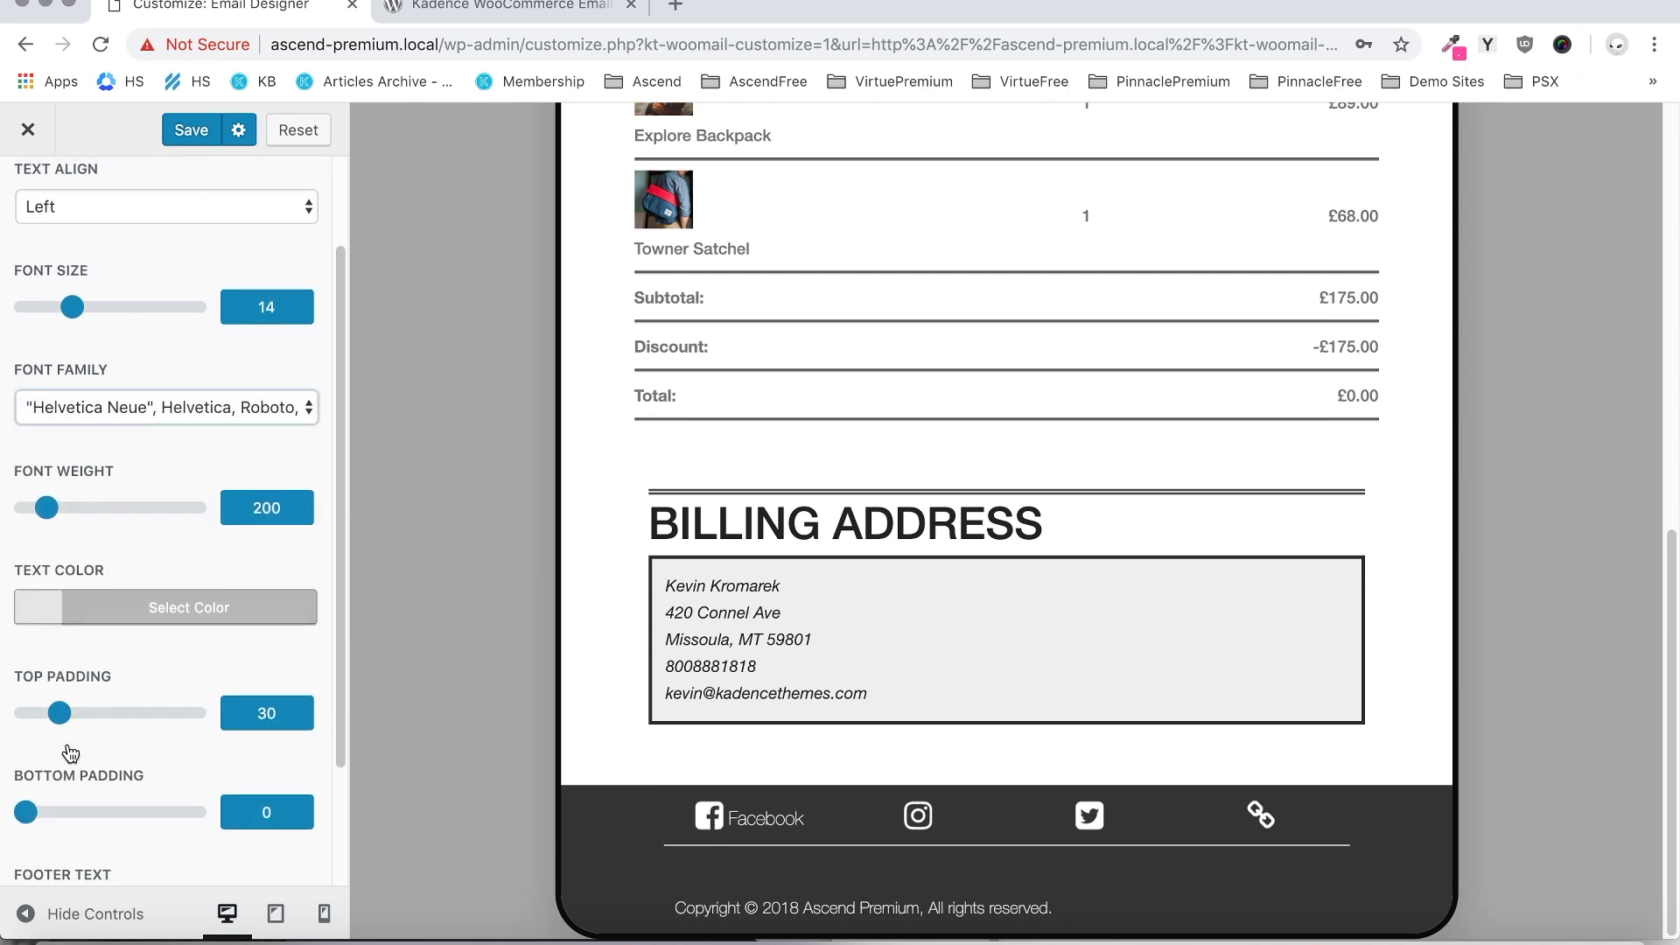
left_click(33, 607)
left_click(21, 697)
left_click(171, 532)
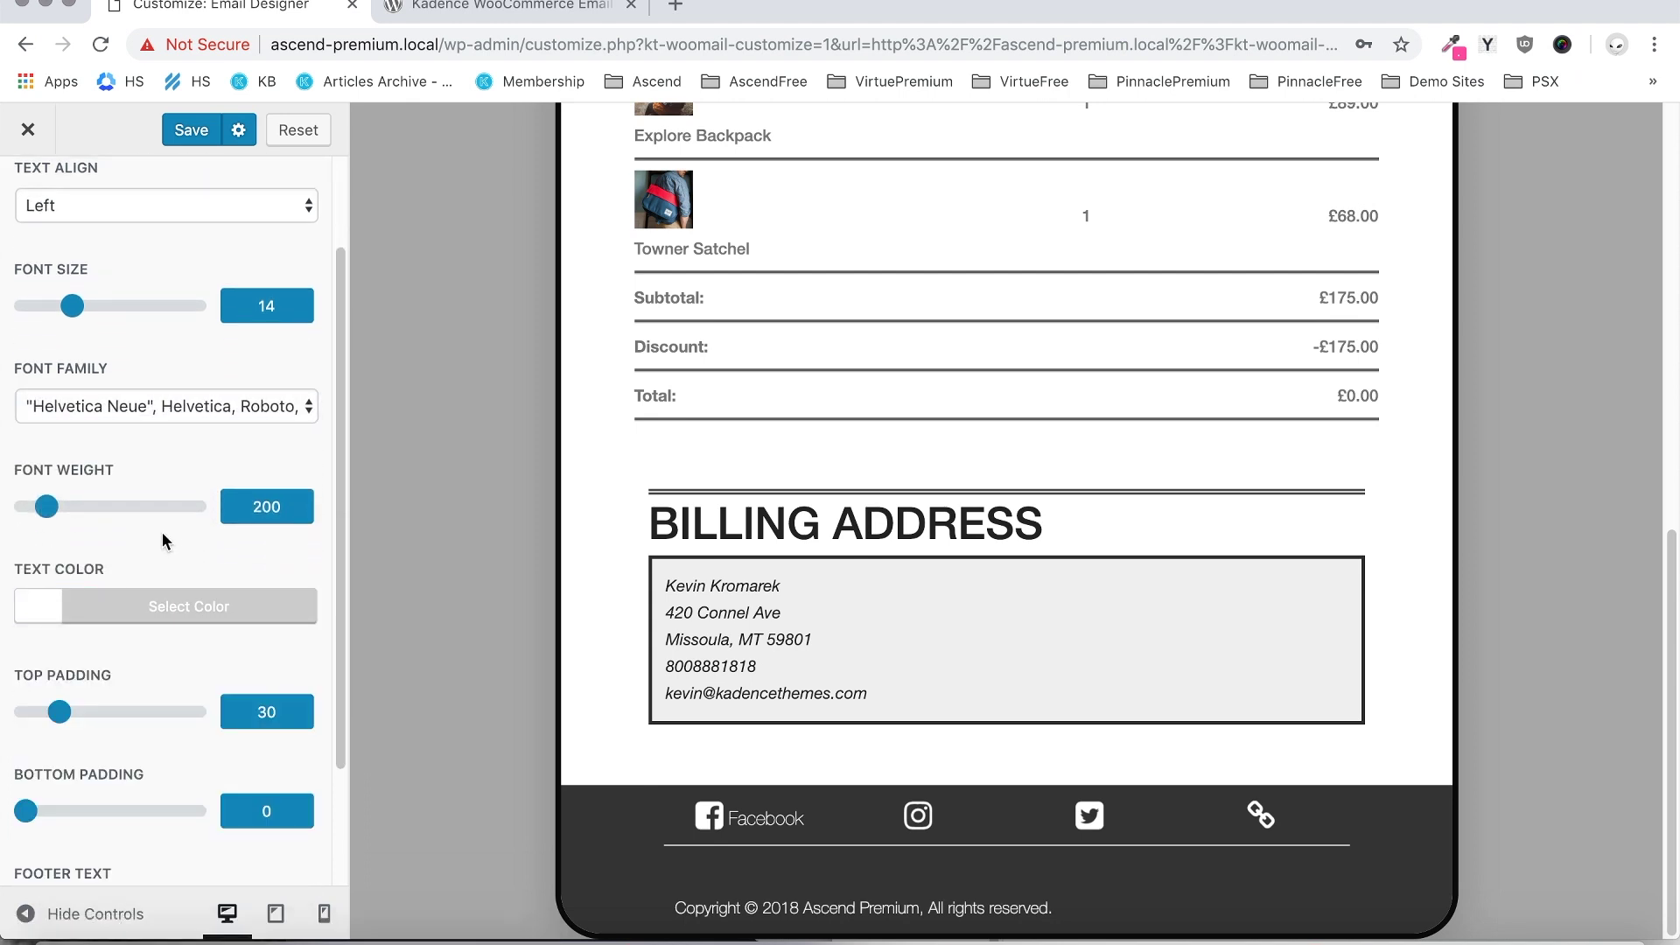
scroll(168, 531, "down", 2)
left_click_drag(60, 624, 29, 623)
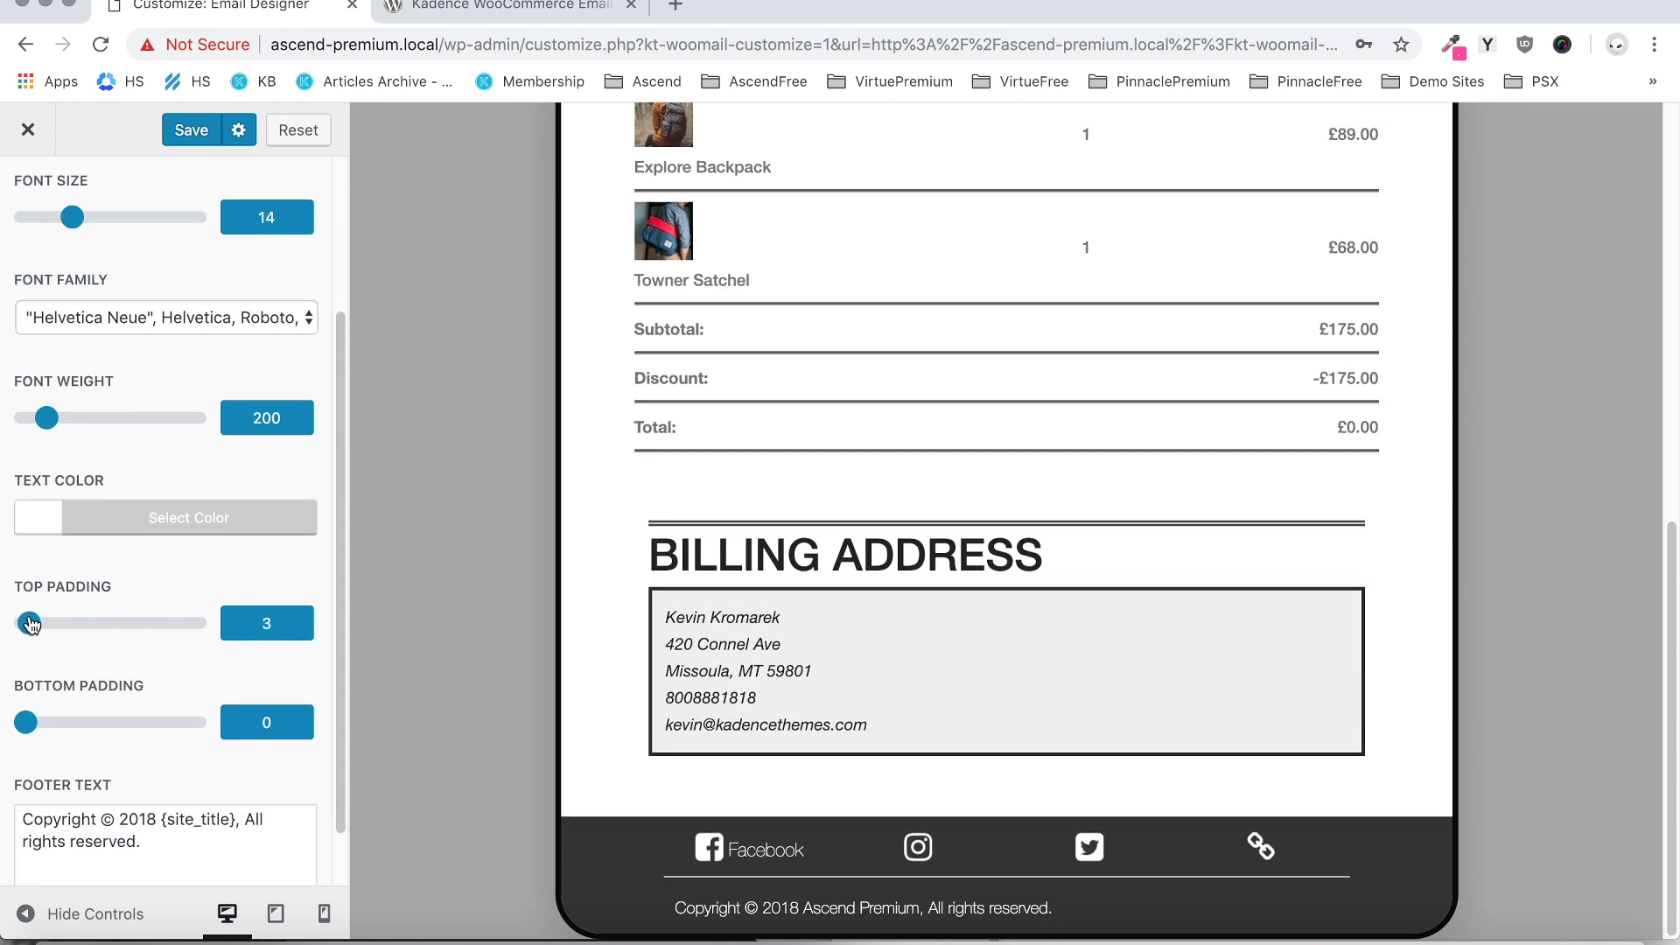
left_click_drag(26, 722, 48, 726)
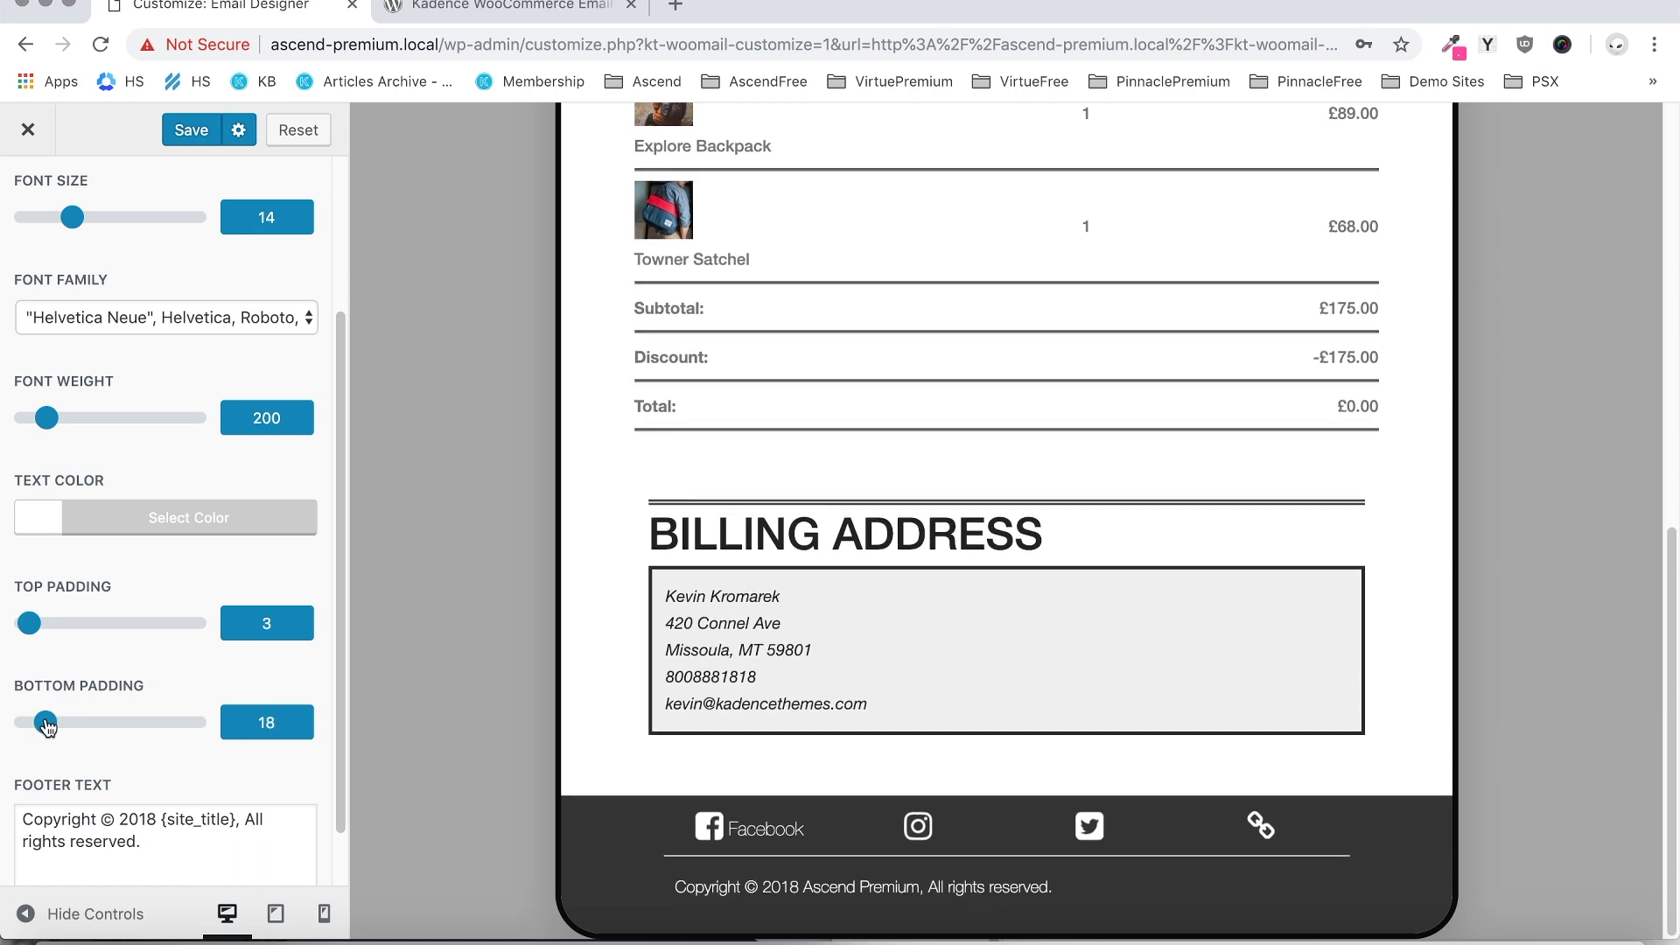
- Replace the footer text with 'Copyright Text'
scroll(55, 765, "down", 2)
left_click(158, 767)
key("super+a")
type("Copyright Tex")
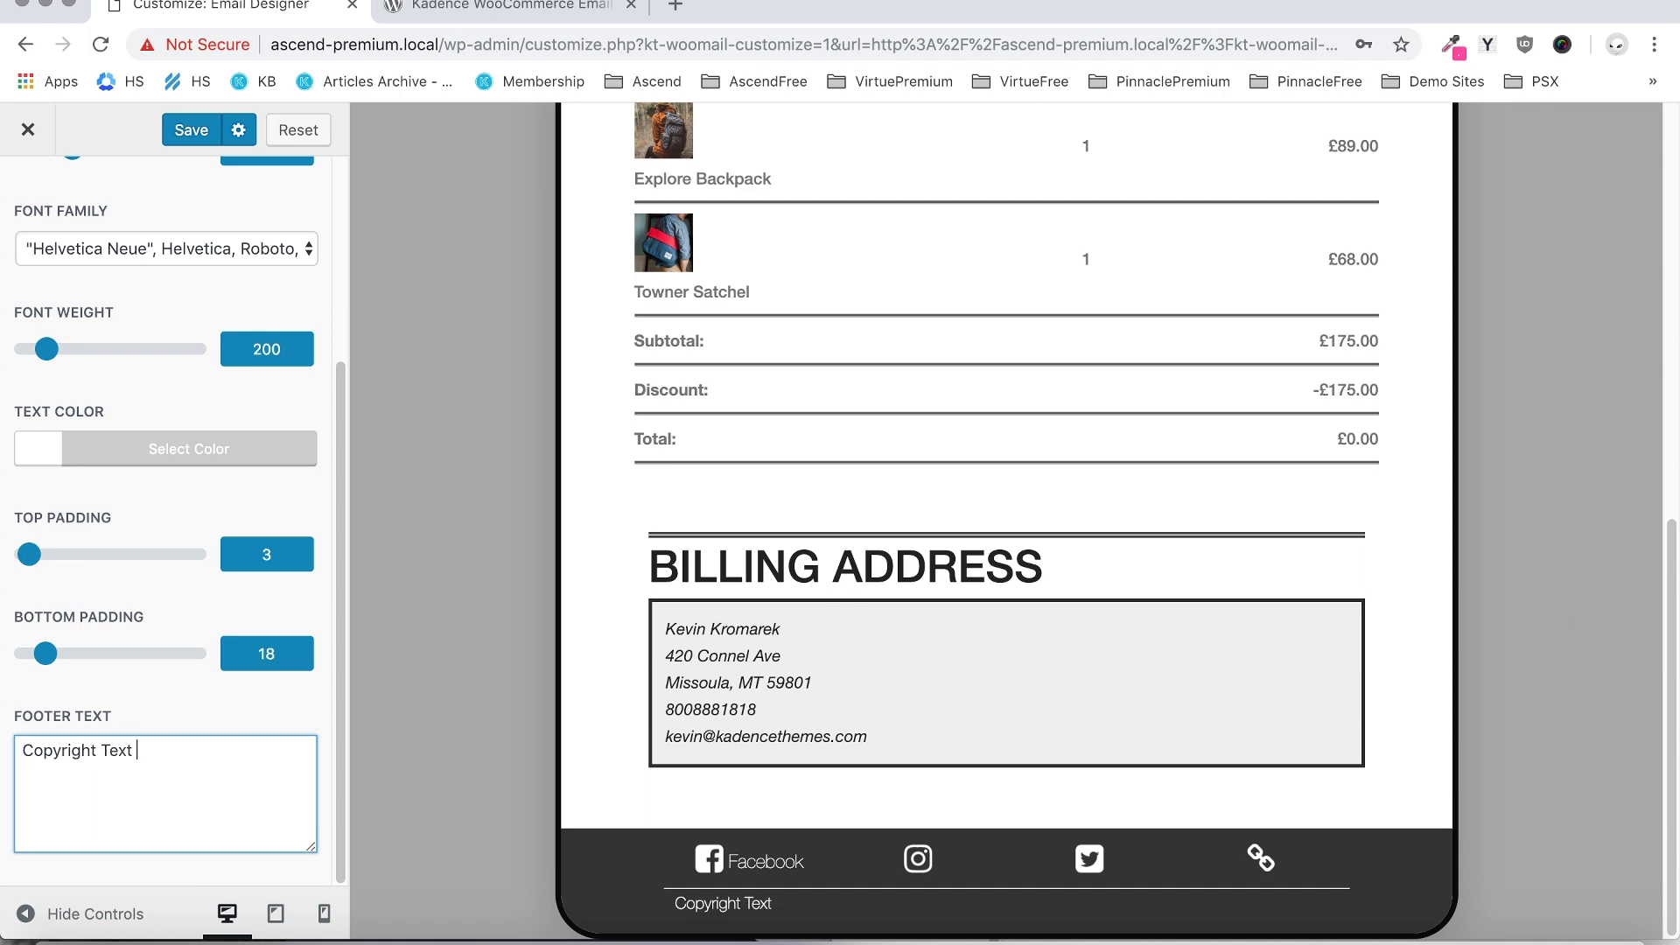
type("t")
scroll(53, 263, "up", 3)
left_click(30, 201)
- Open Custom Styles and inspect the Travel Mug order-table cell with DevTools
left_click(20, 206)
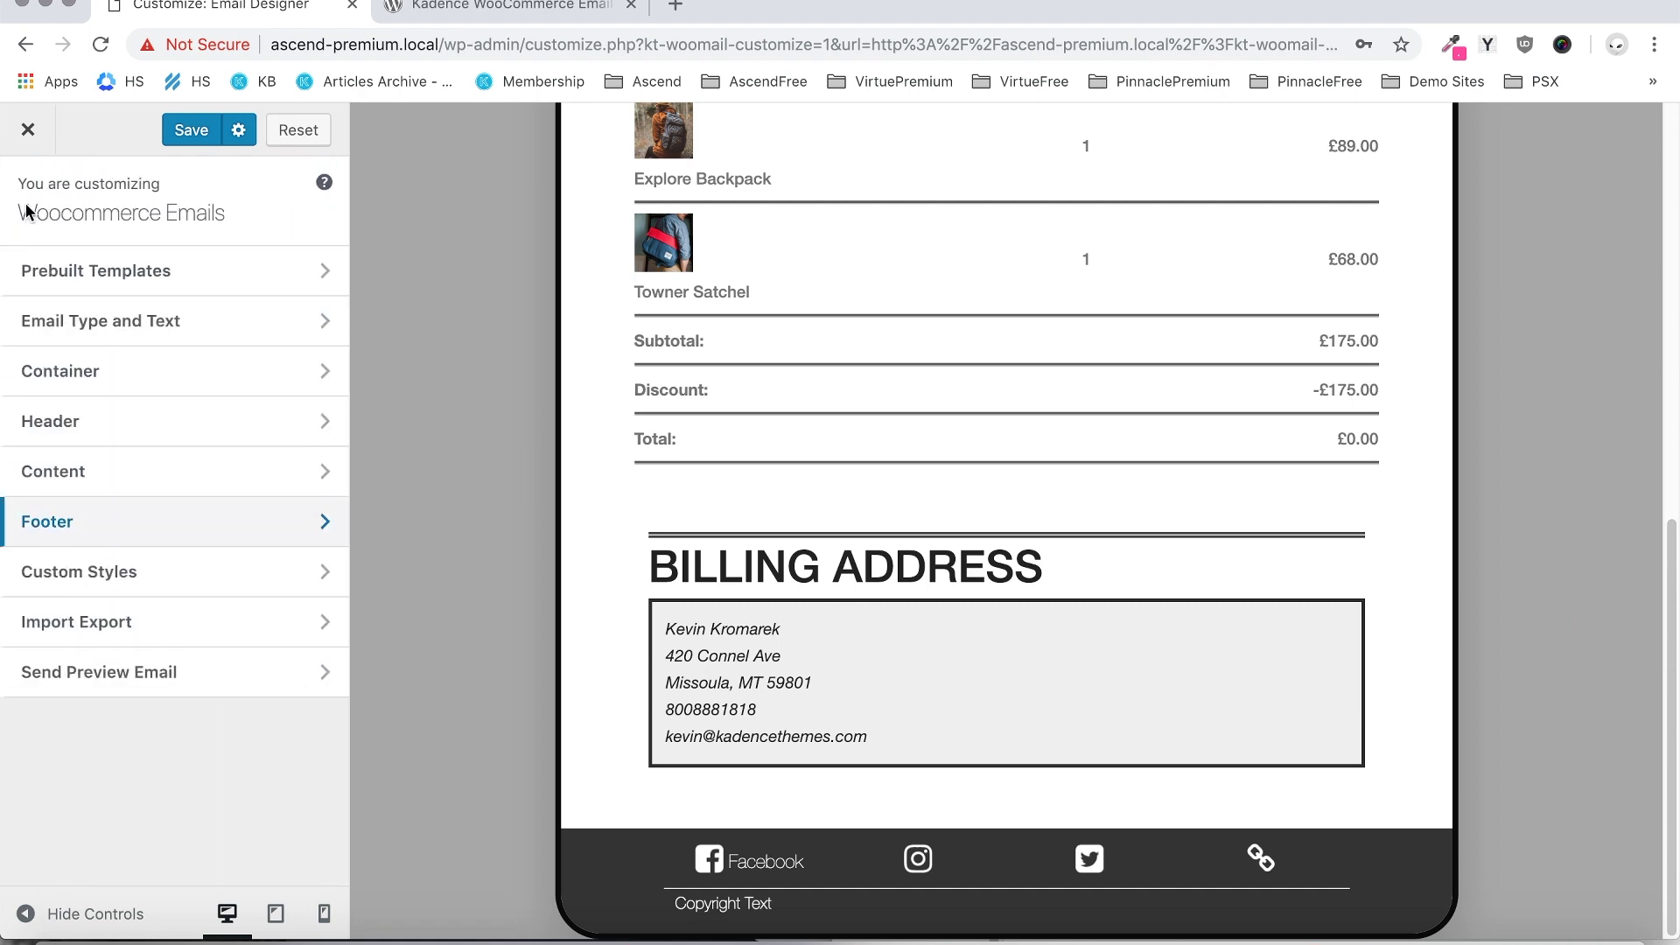
left_click(78, 571)
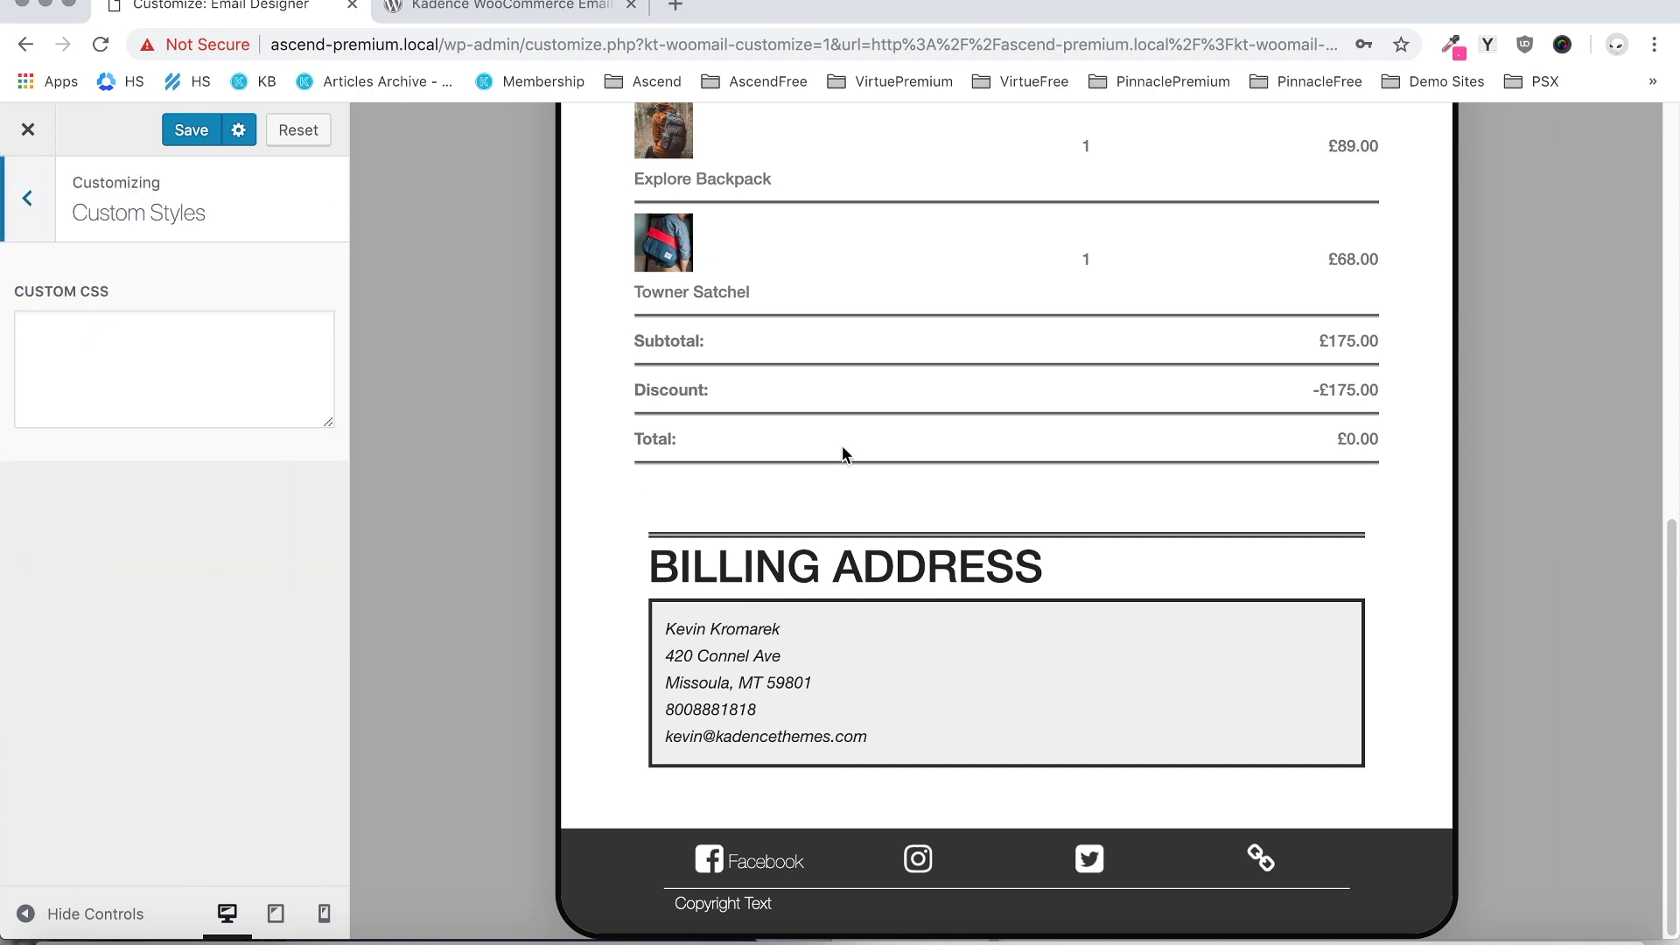
scroll(842, 444, "up", 5)
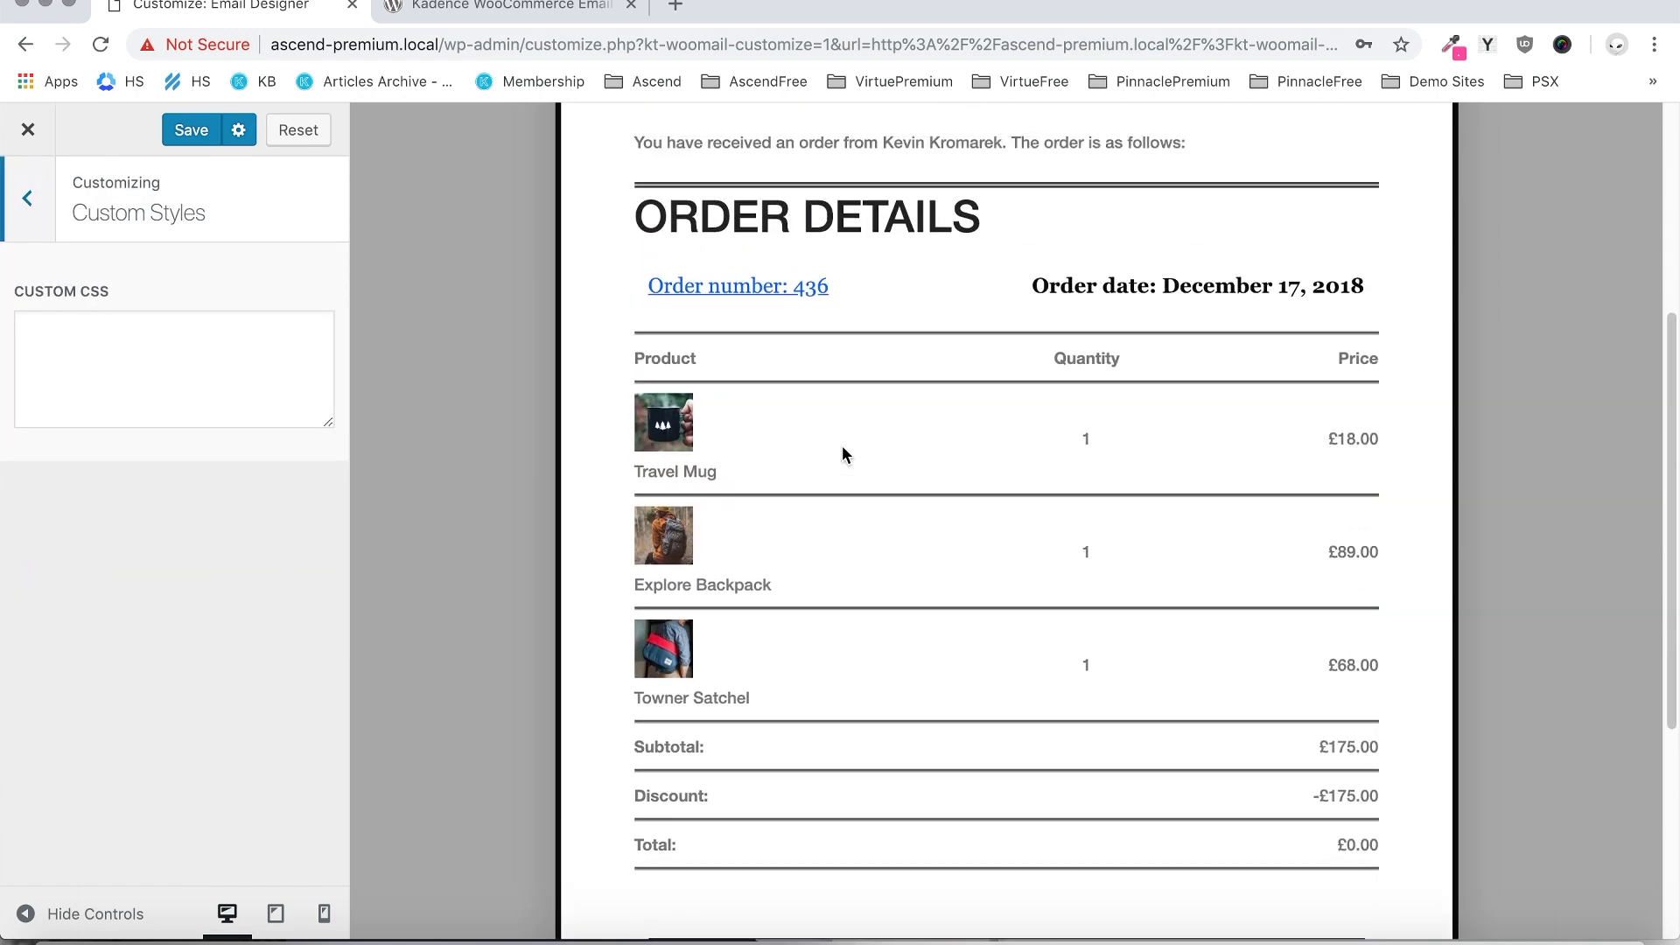
key("super+shift+c")
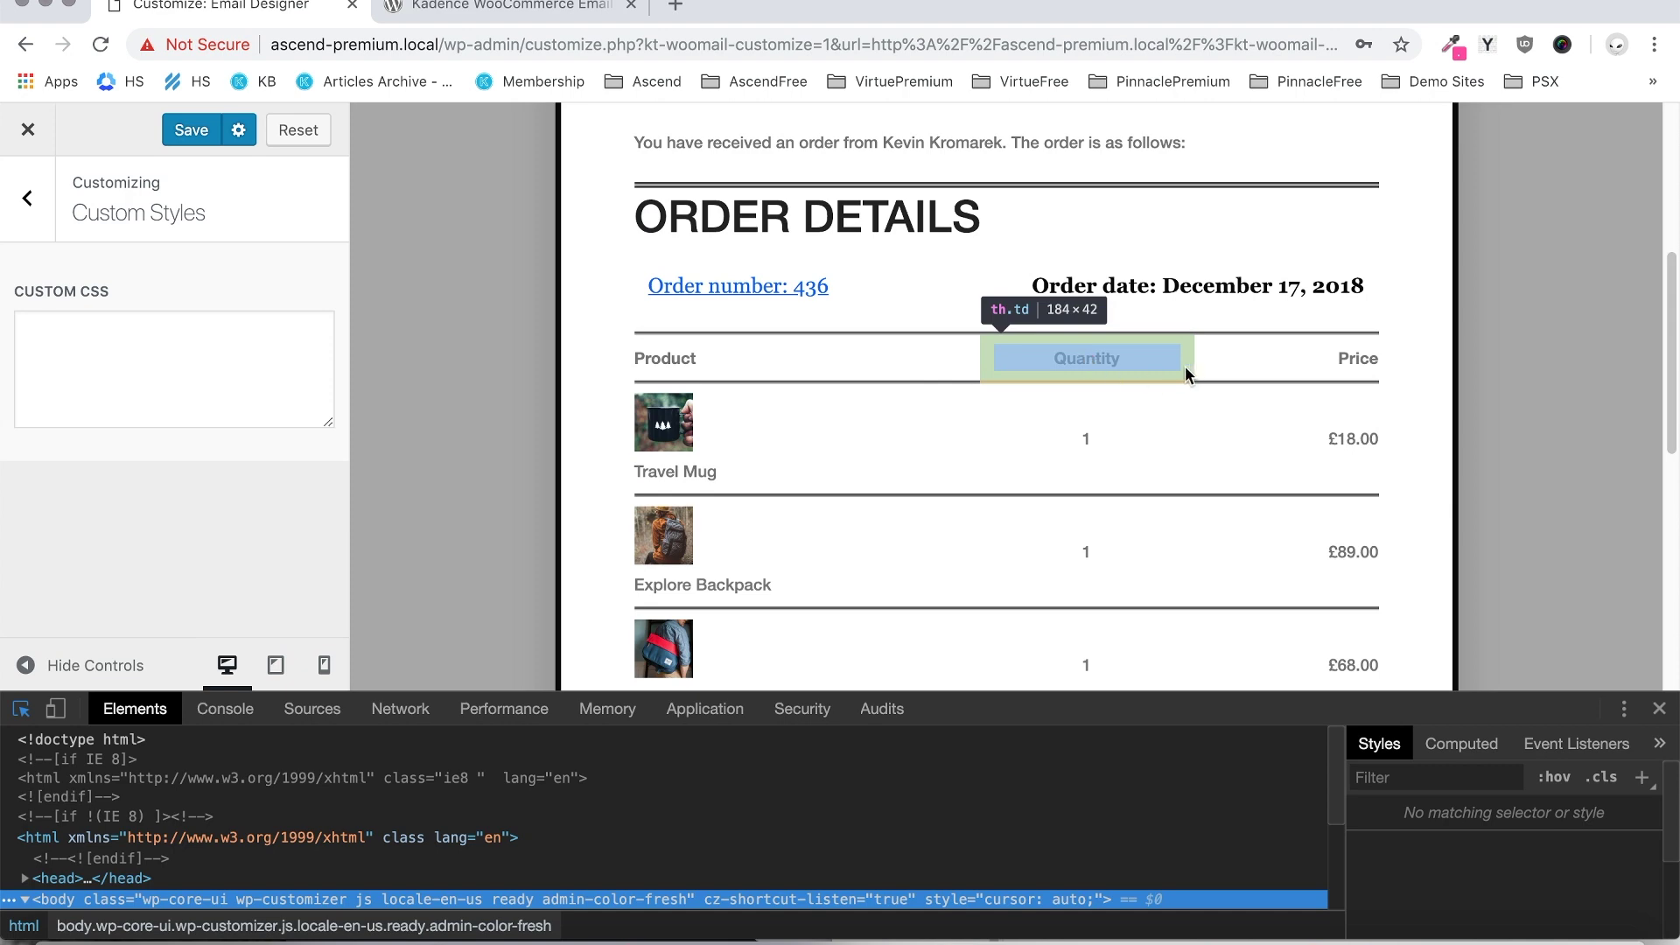
left_click(818, 459)
scroll(986, 534, "down", 3)
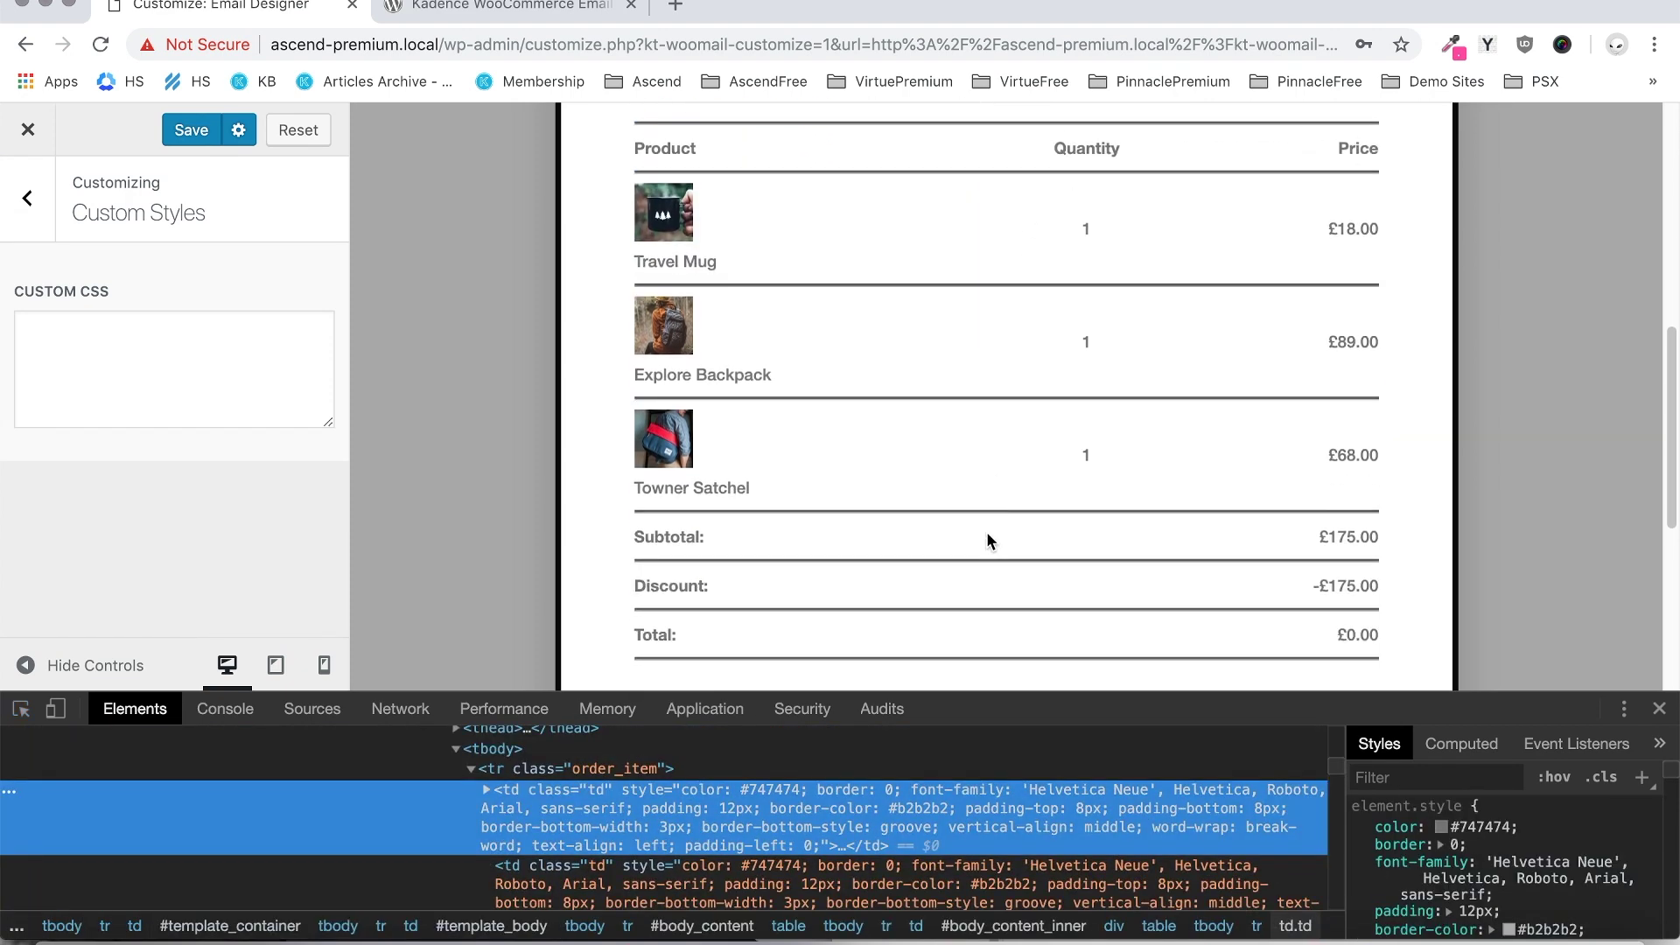
scroll(985, 532, "up", 3)
left_click(189, 403)
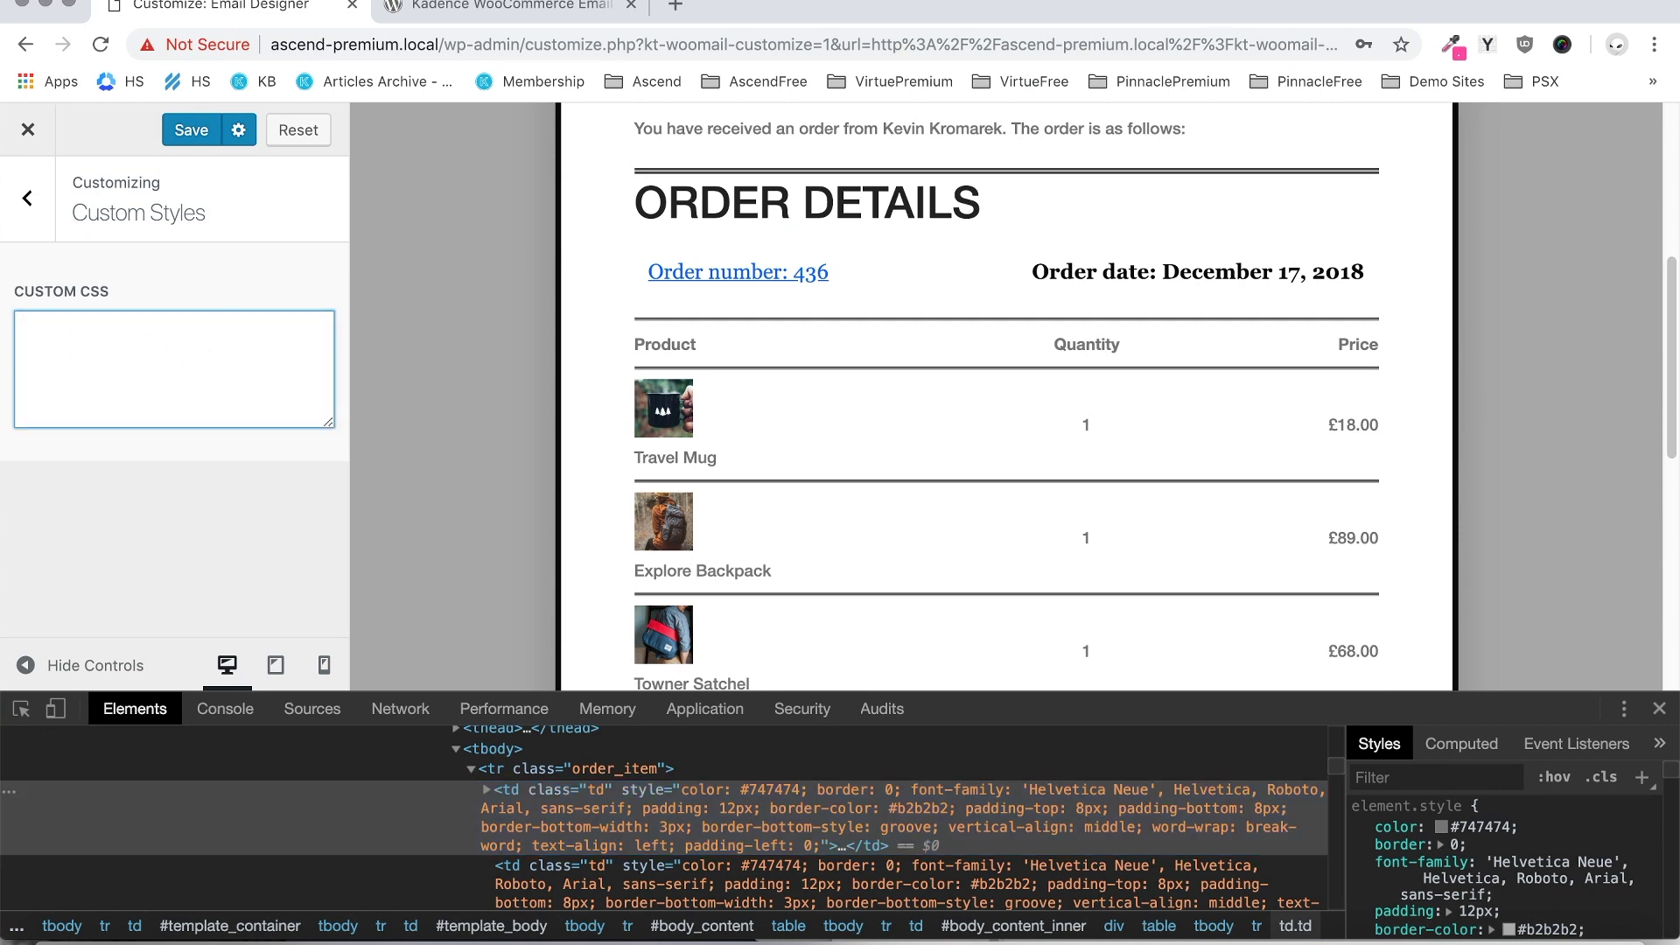
- Close DevTools and bring up the Import Export panel
left_click(1659, 708)
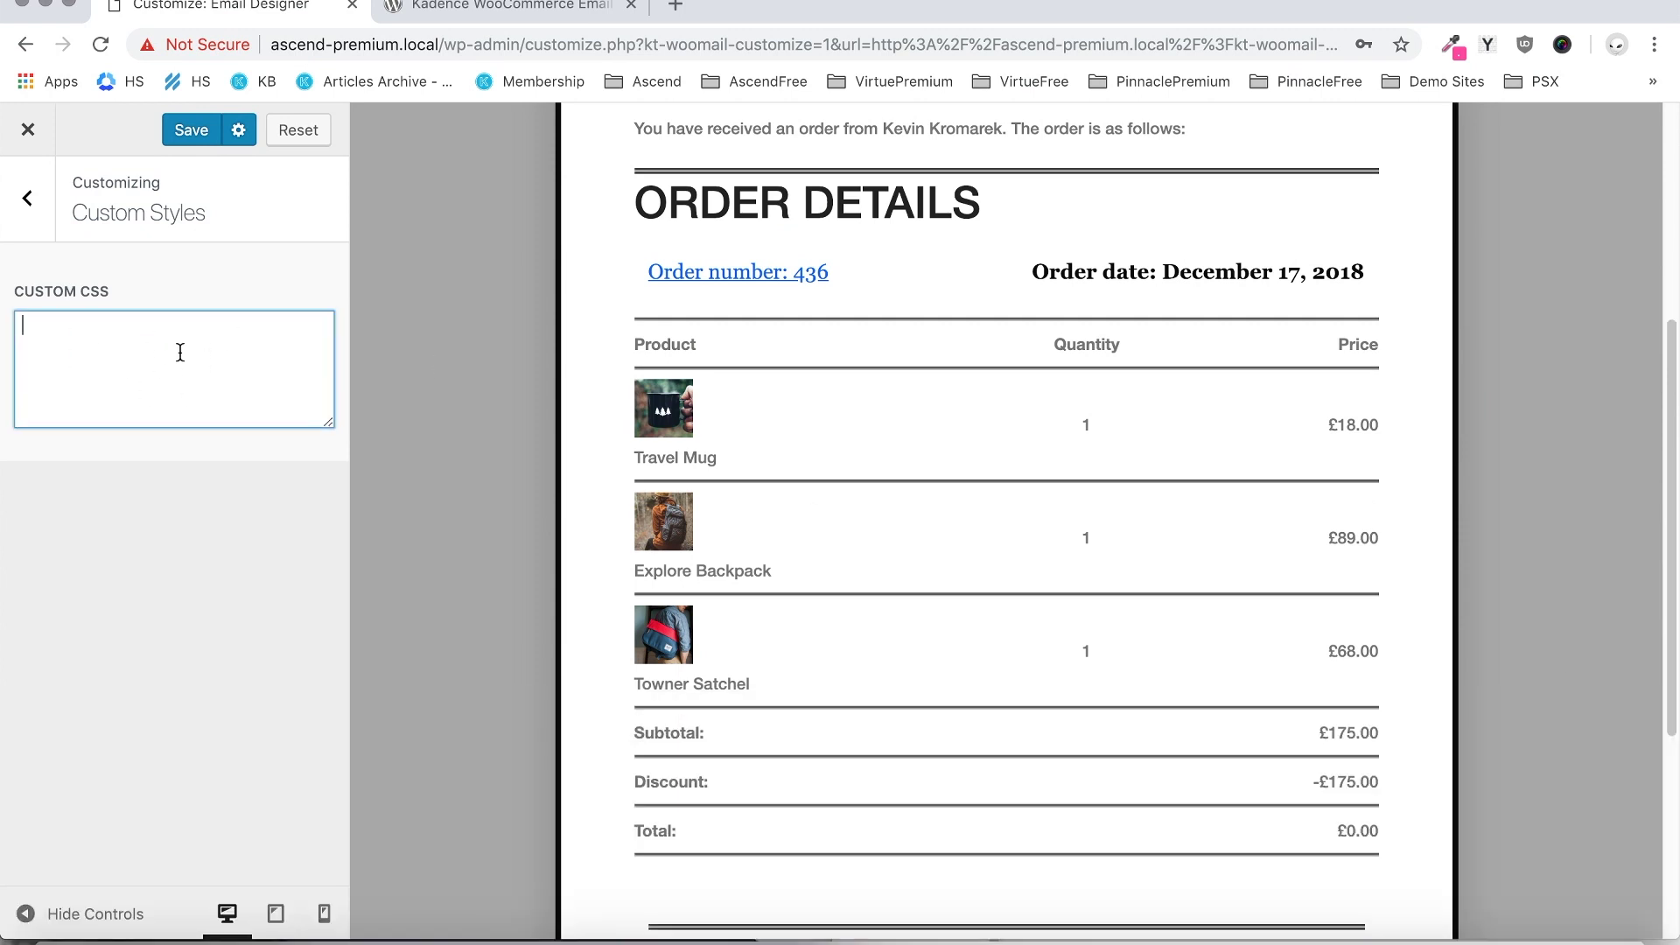
left_click(13, 203)
left_click(91, 623)
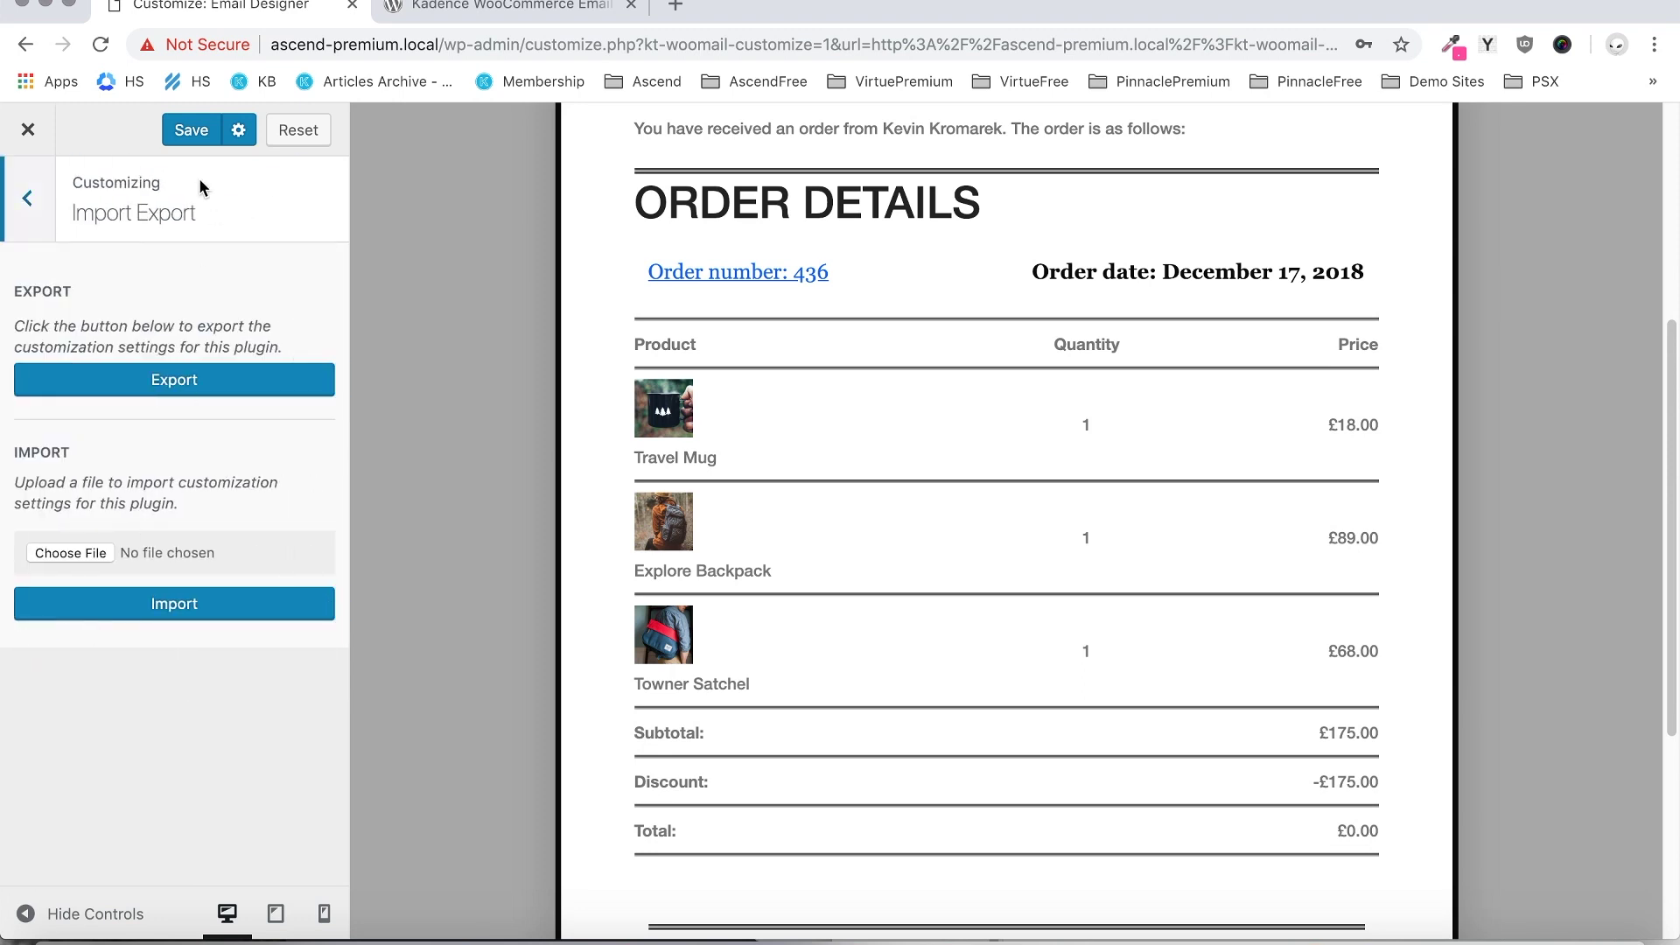
- Save the email design and export its settings as a downloaded .dat file
left_click(191, 131)
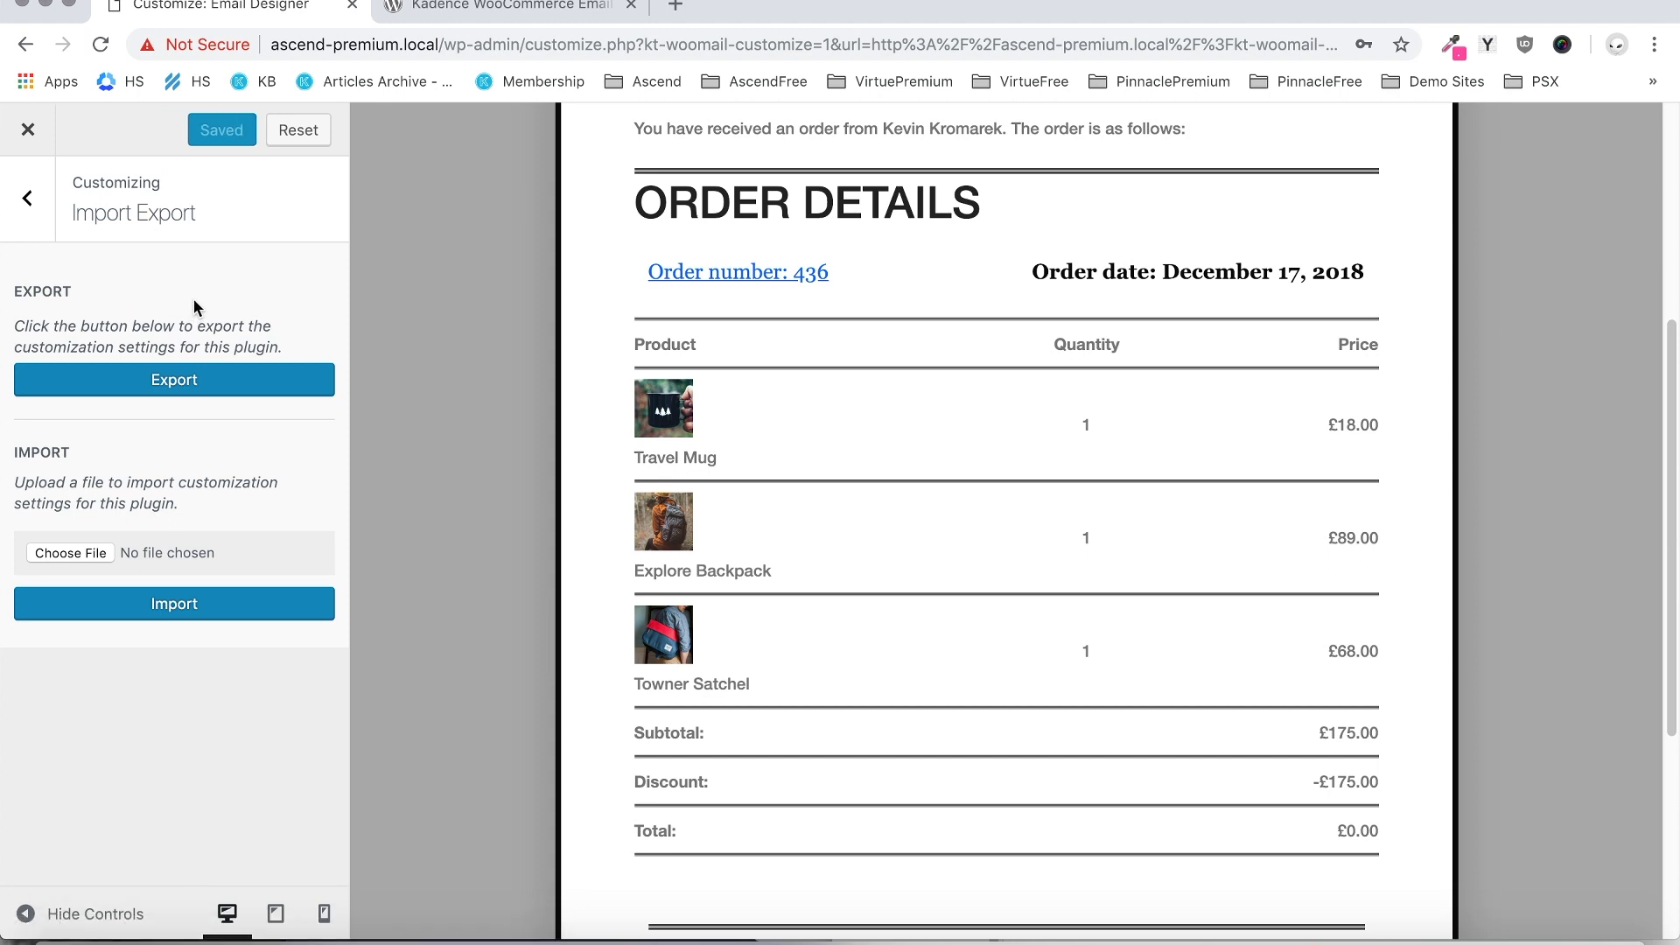
scroll(788, 297, "up", 5)
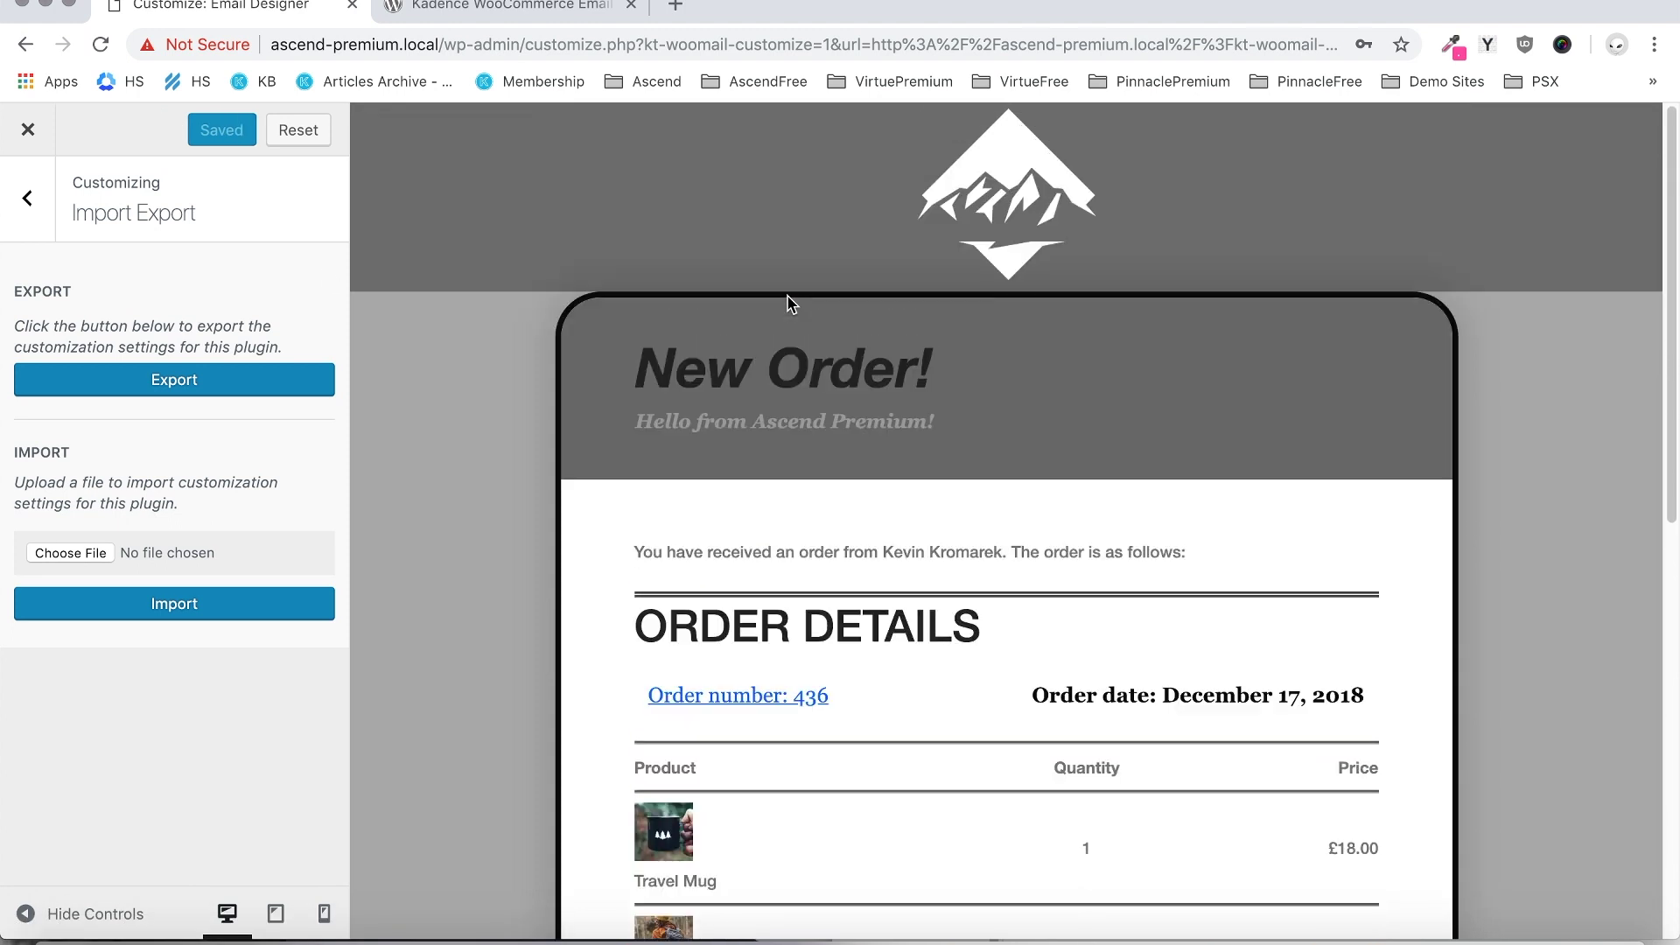
left_click(185, 381)
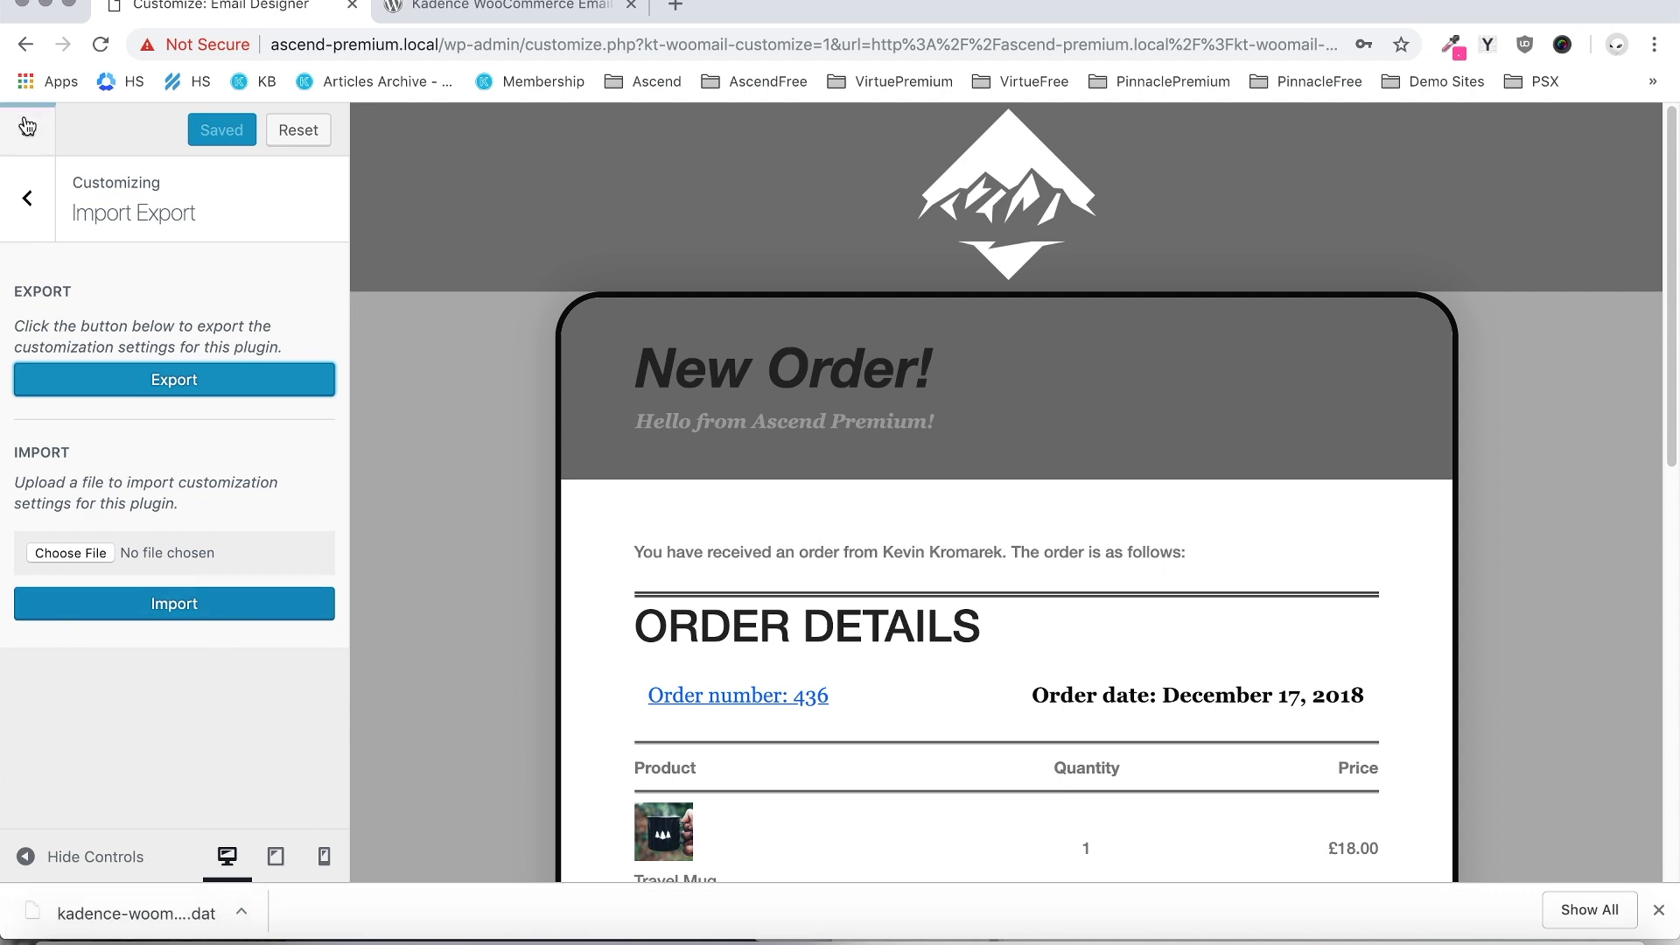
left_click(22, 214)
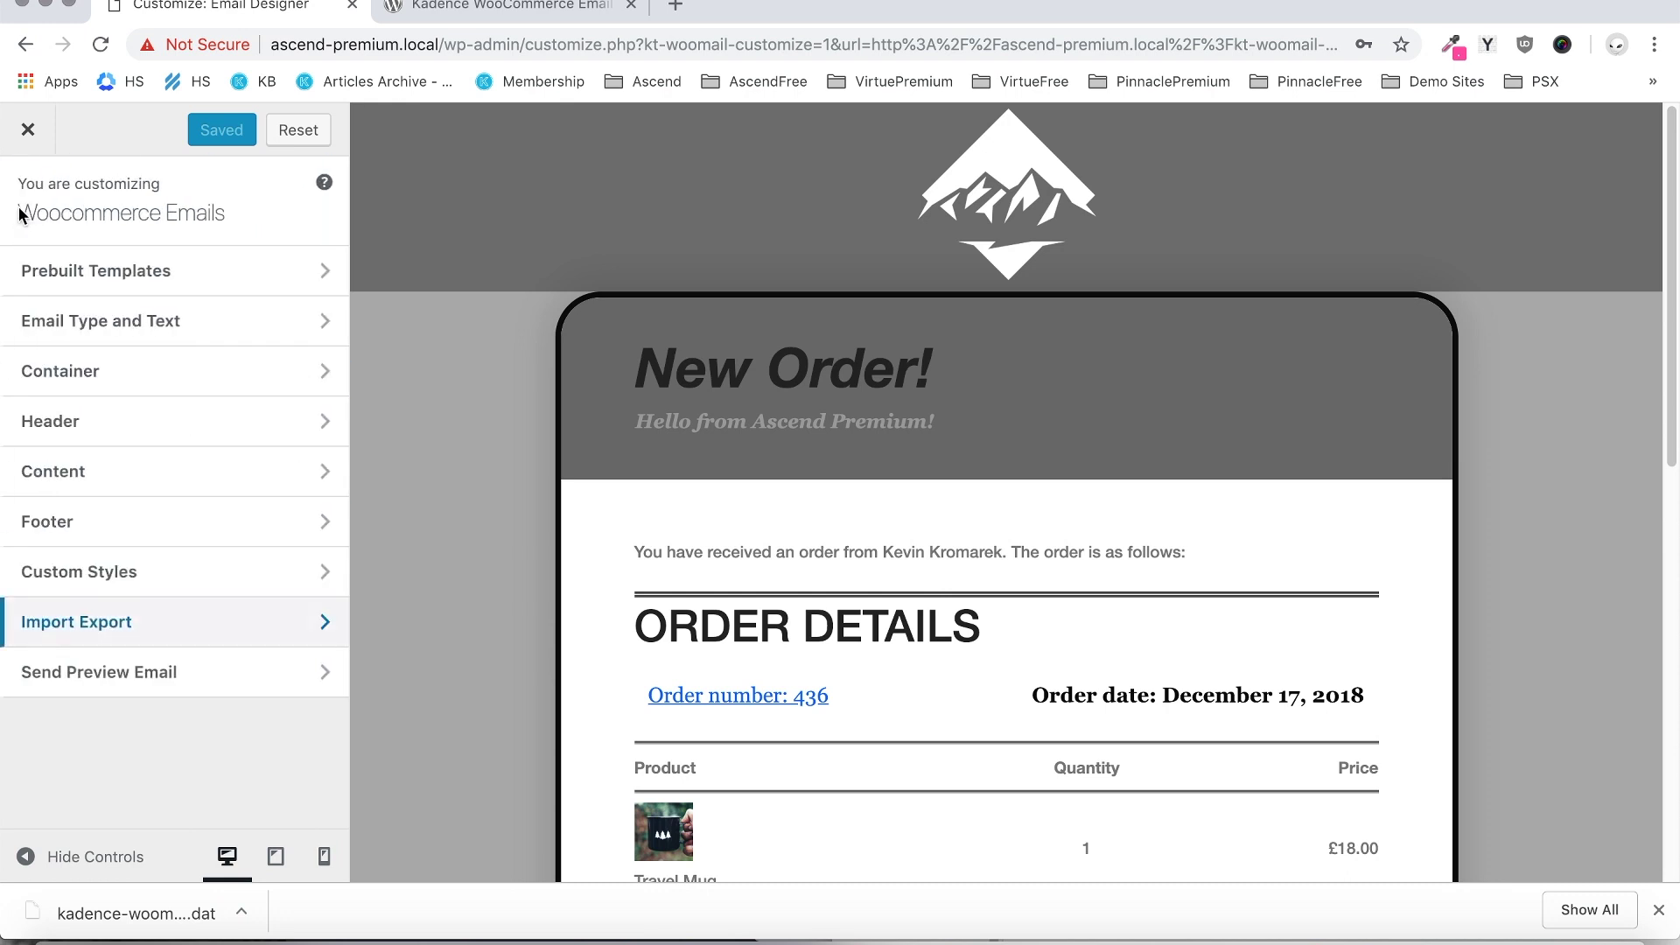
- Replace the preview recipient with the new e-mail address and save it
left_click(136, 697)
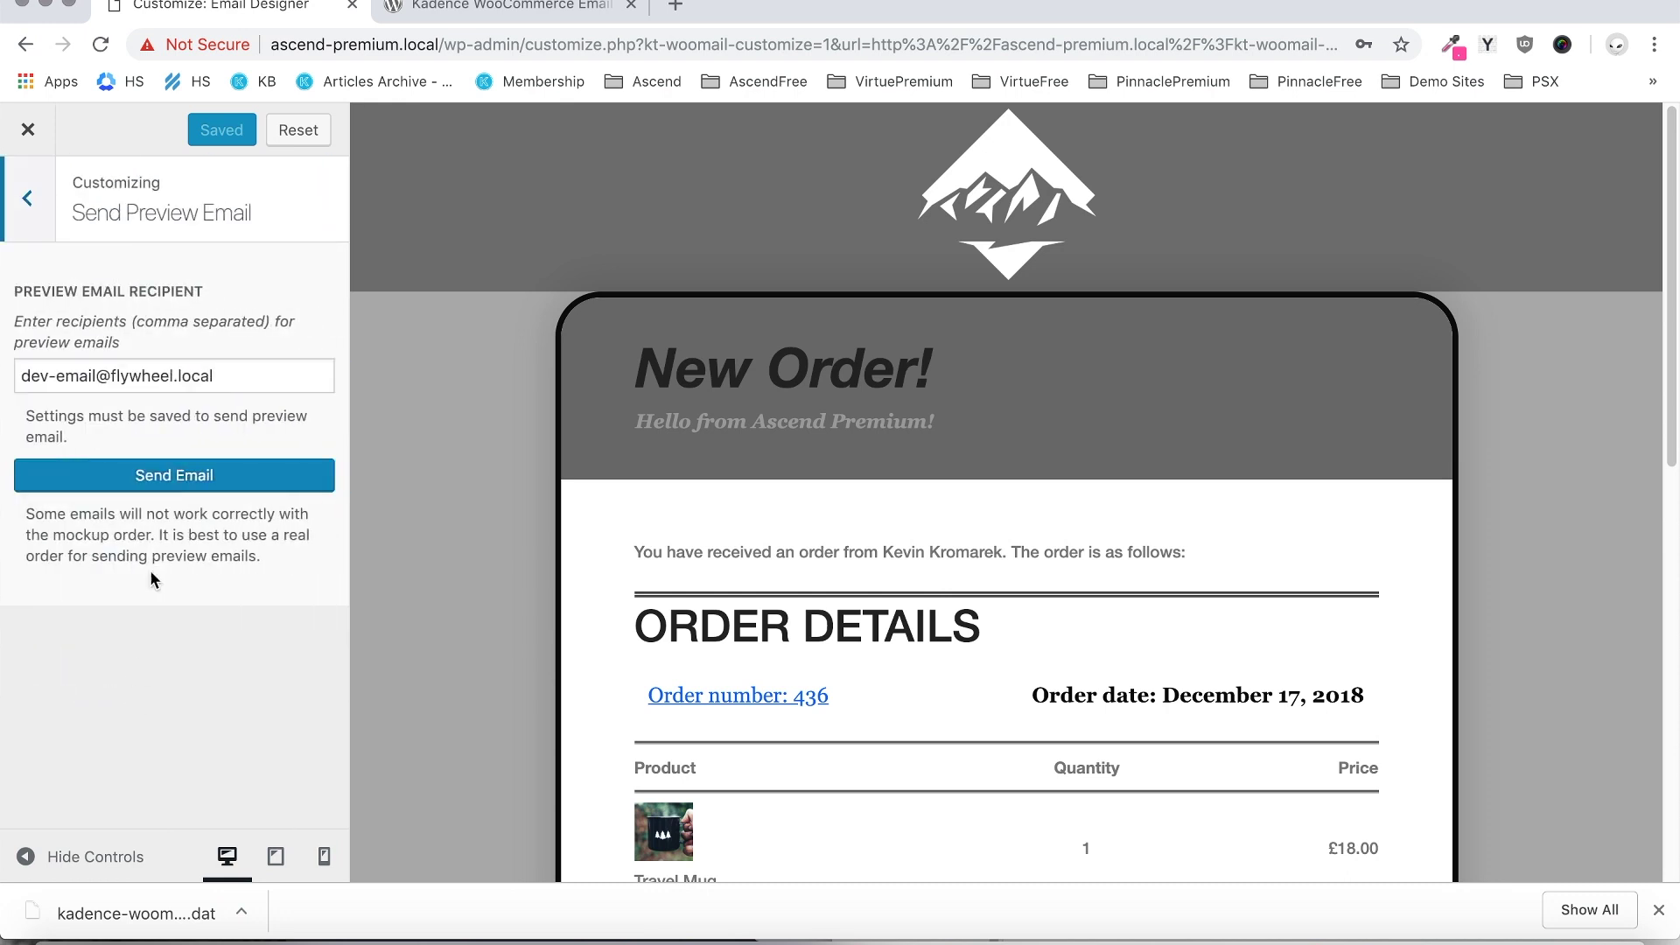
triple_click(174, 363)
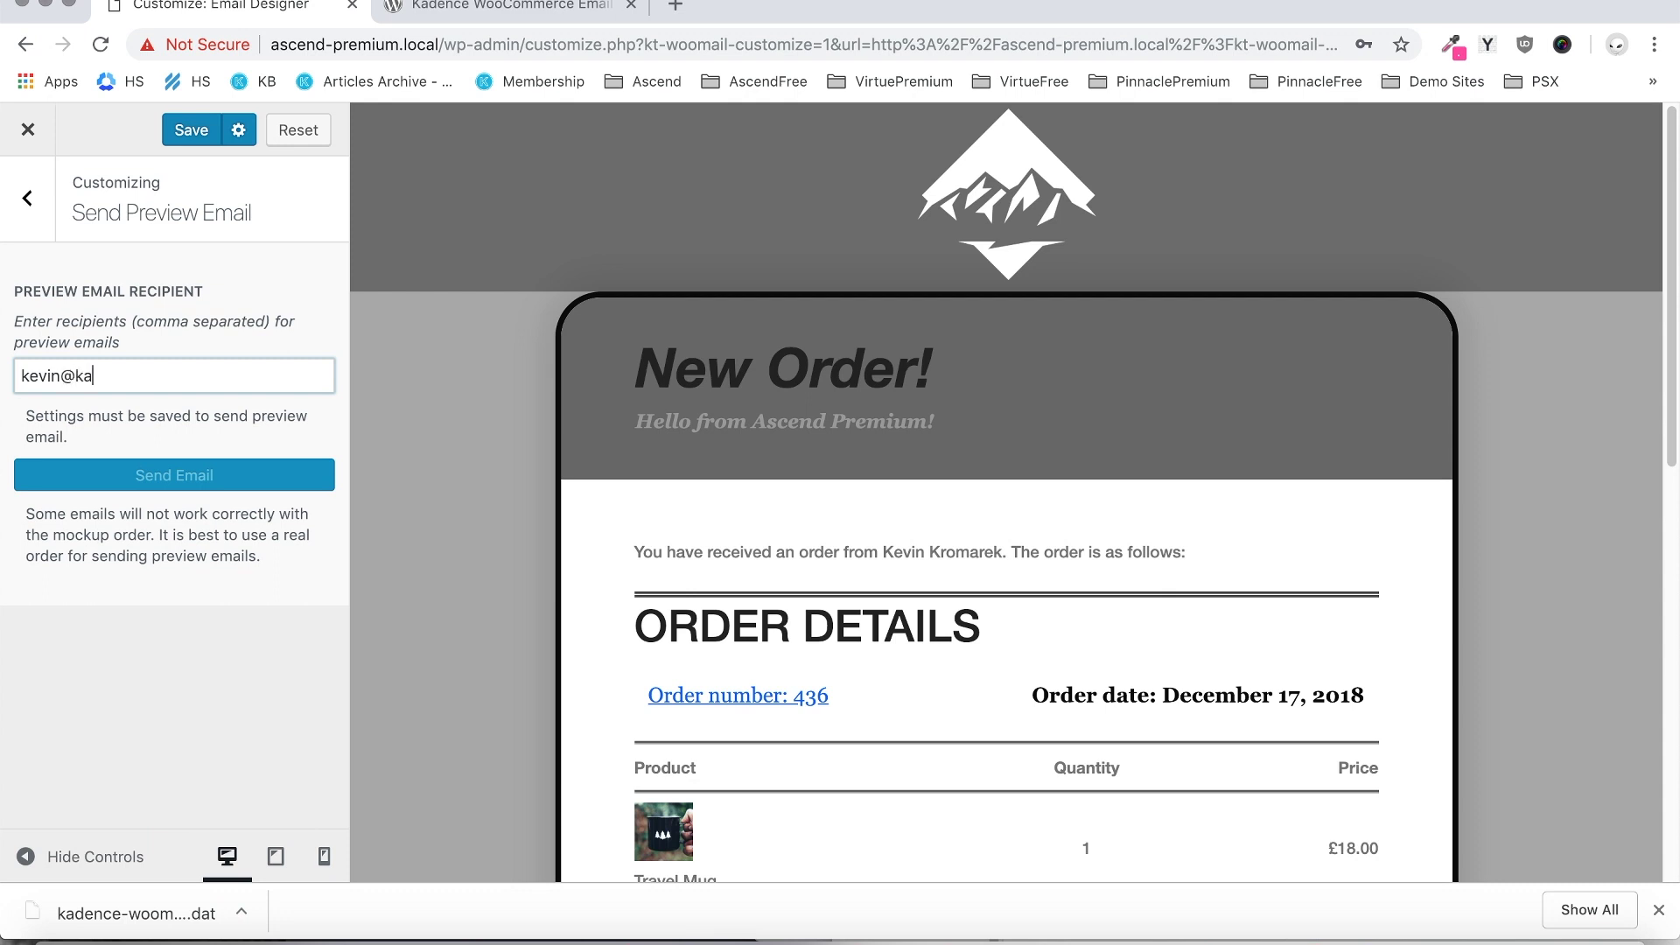
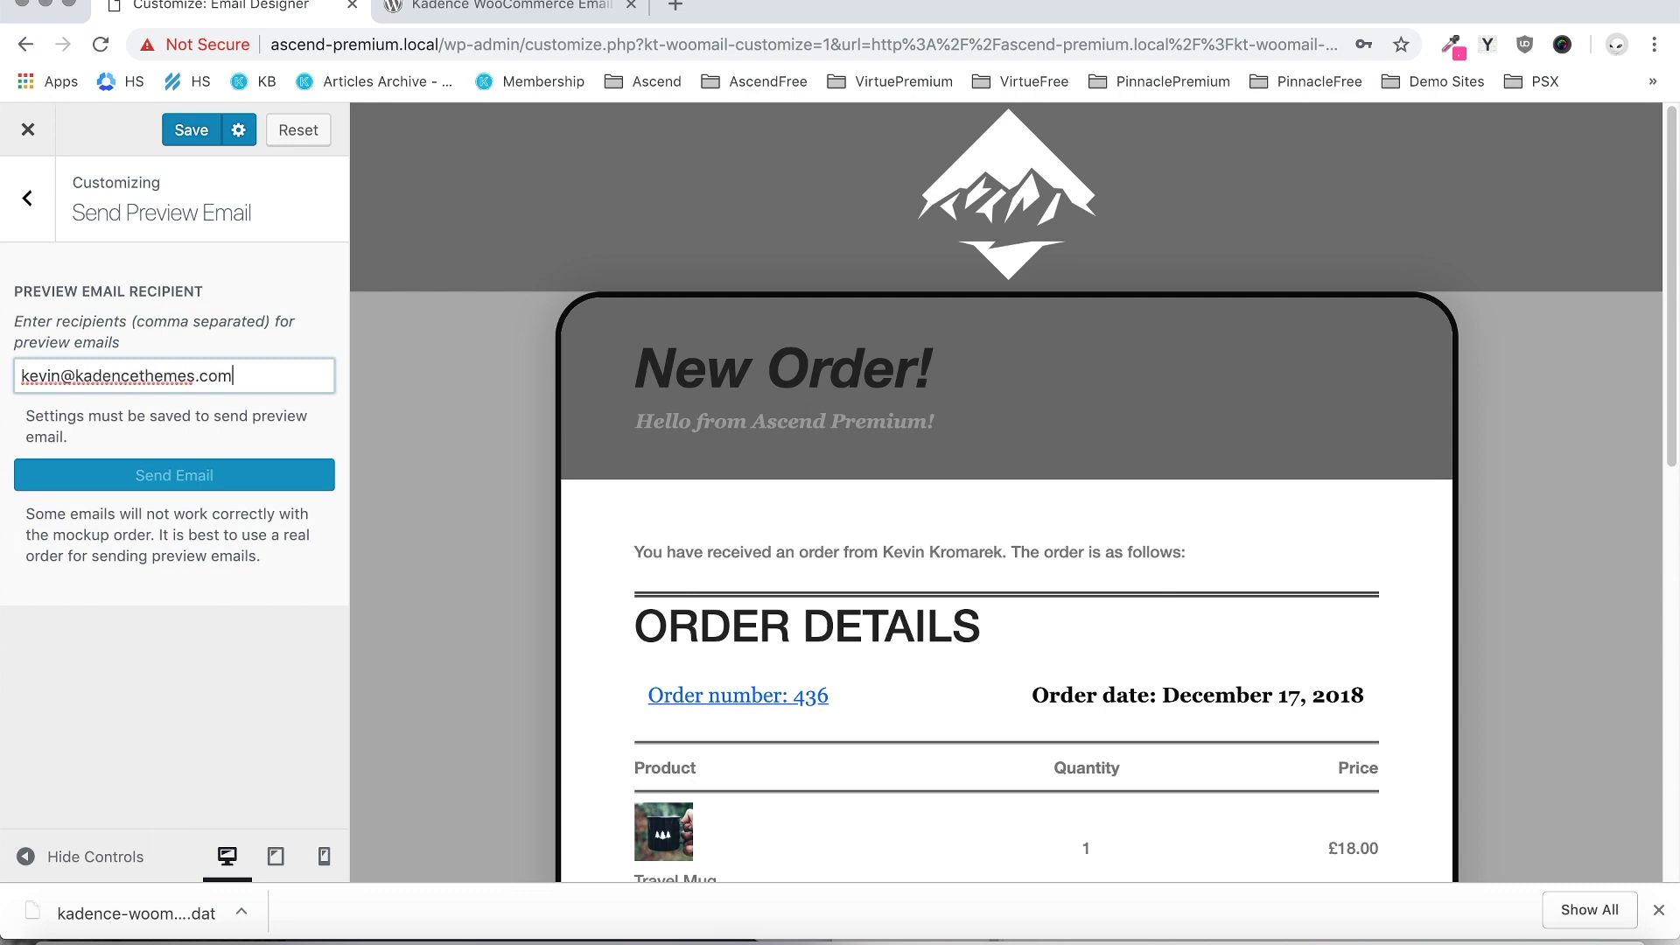
left_click(209, 439)
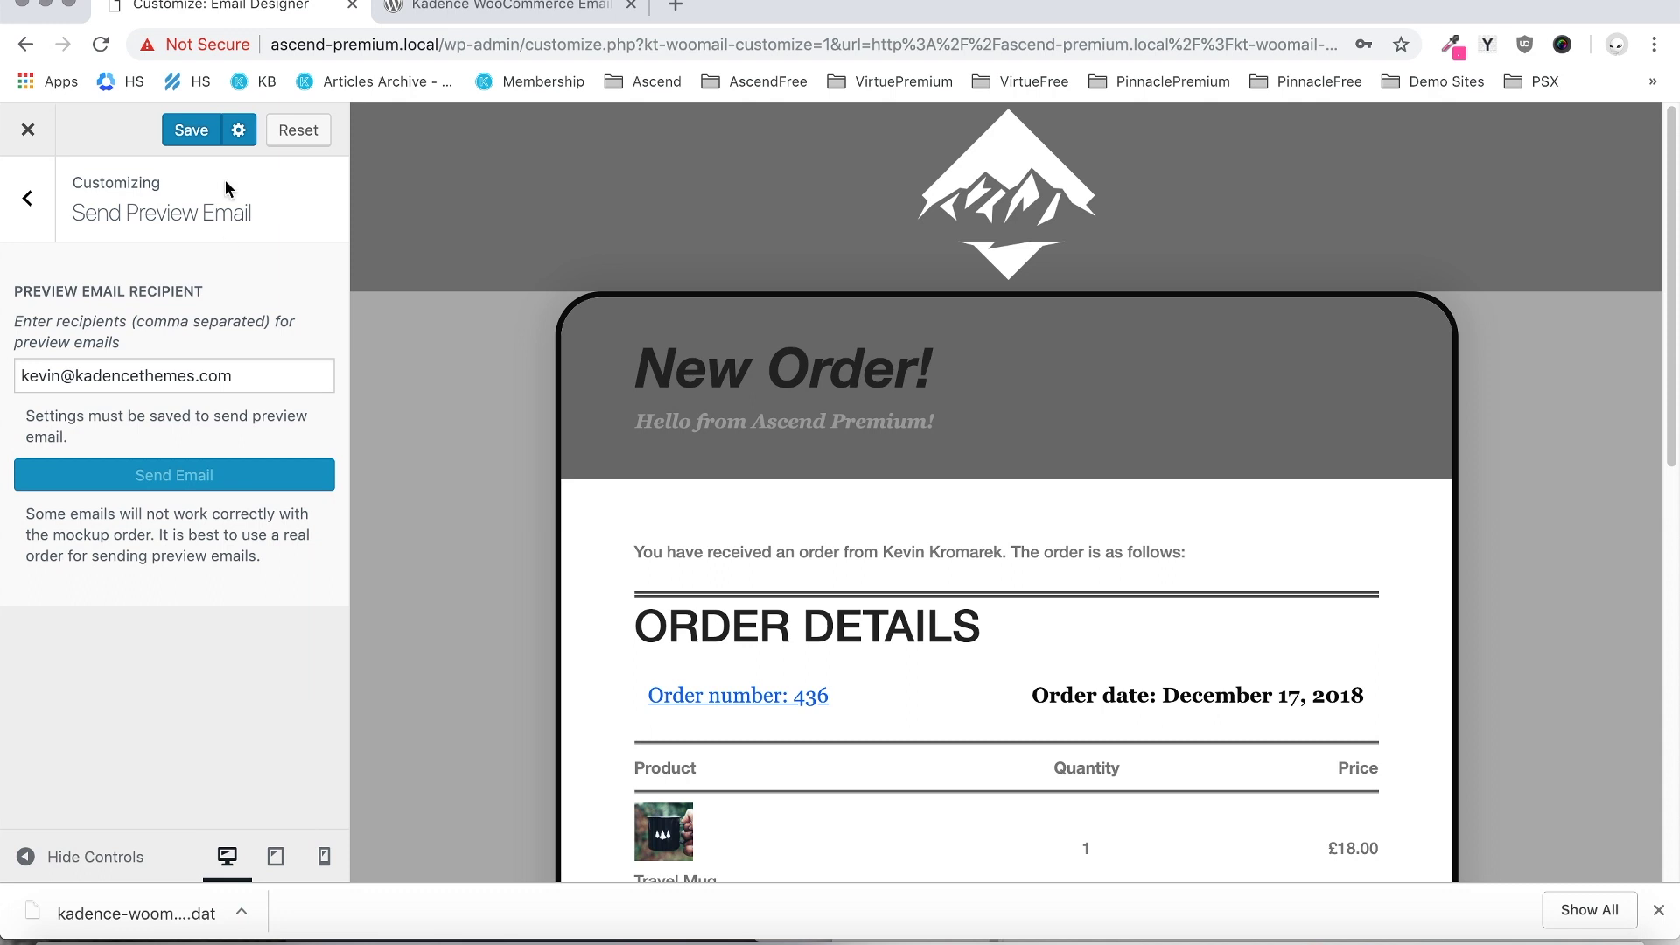
left_click(206, 143)
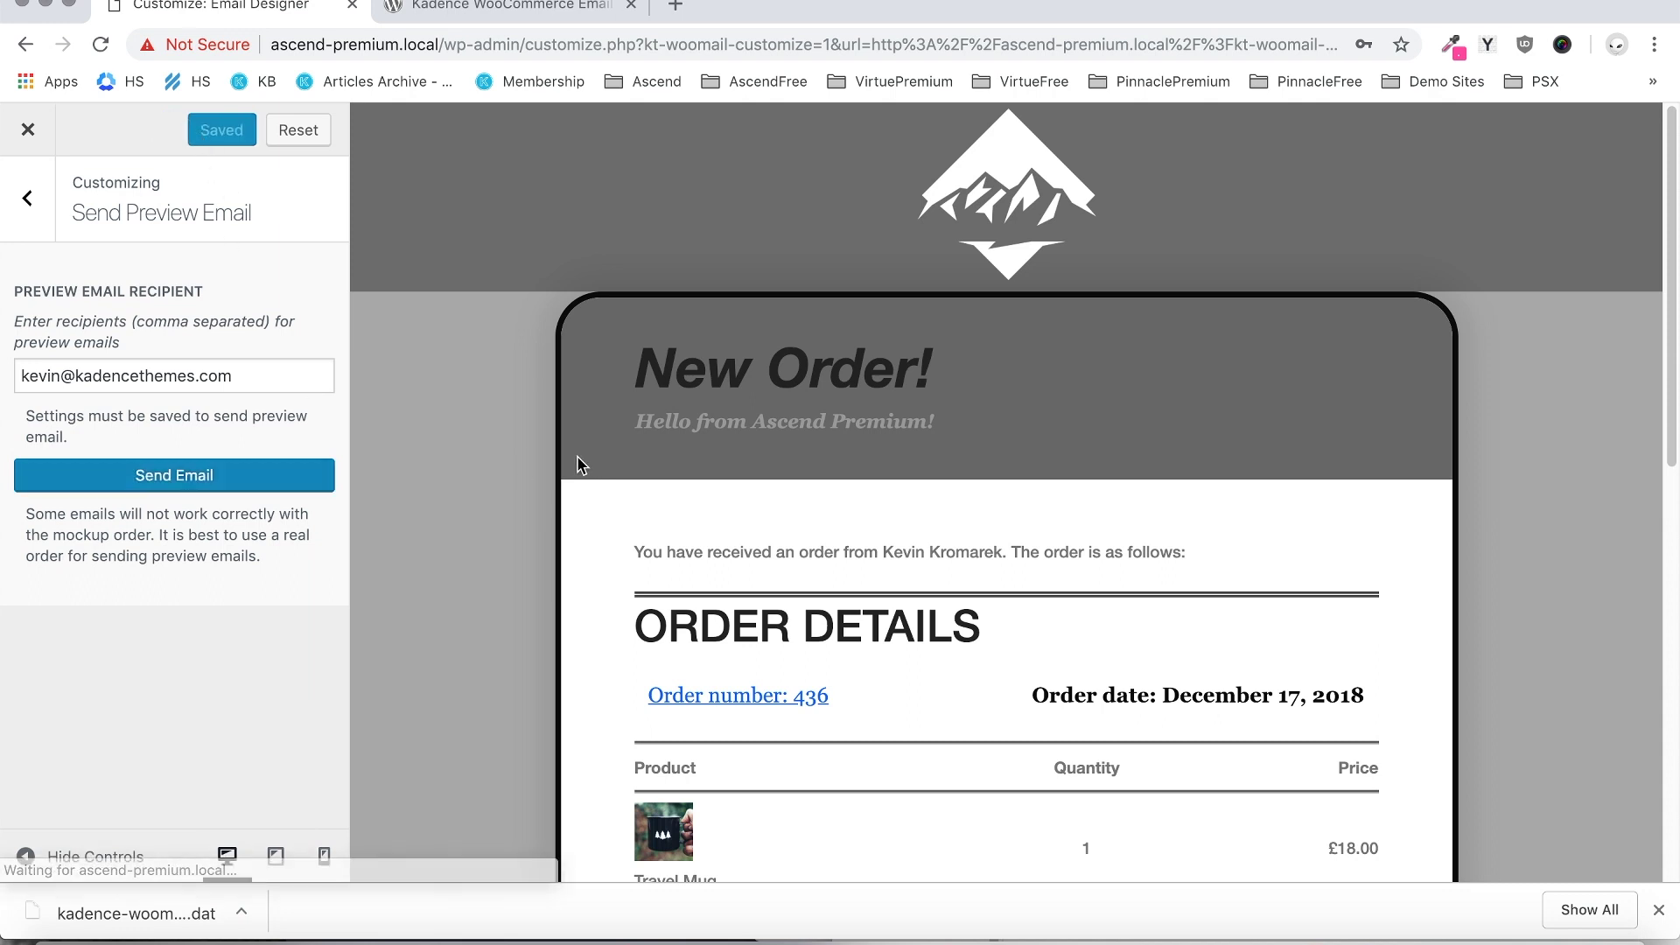
- Send the New Order preview email, confirm, and dismiss the Email Sent notice
left_click(177, 476)
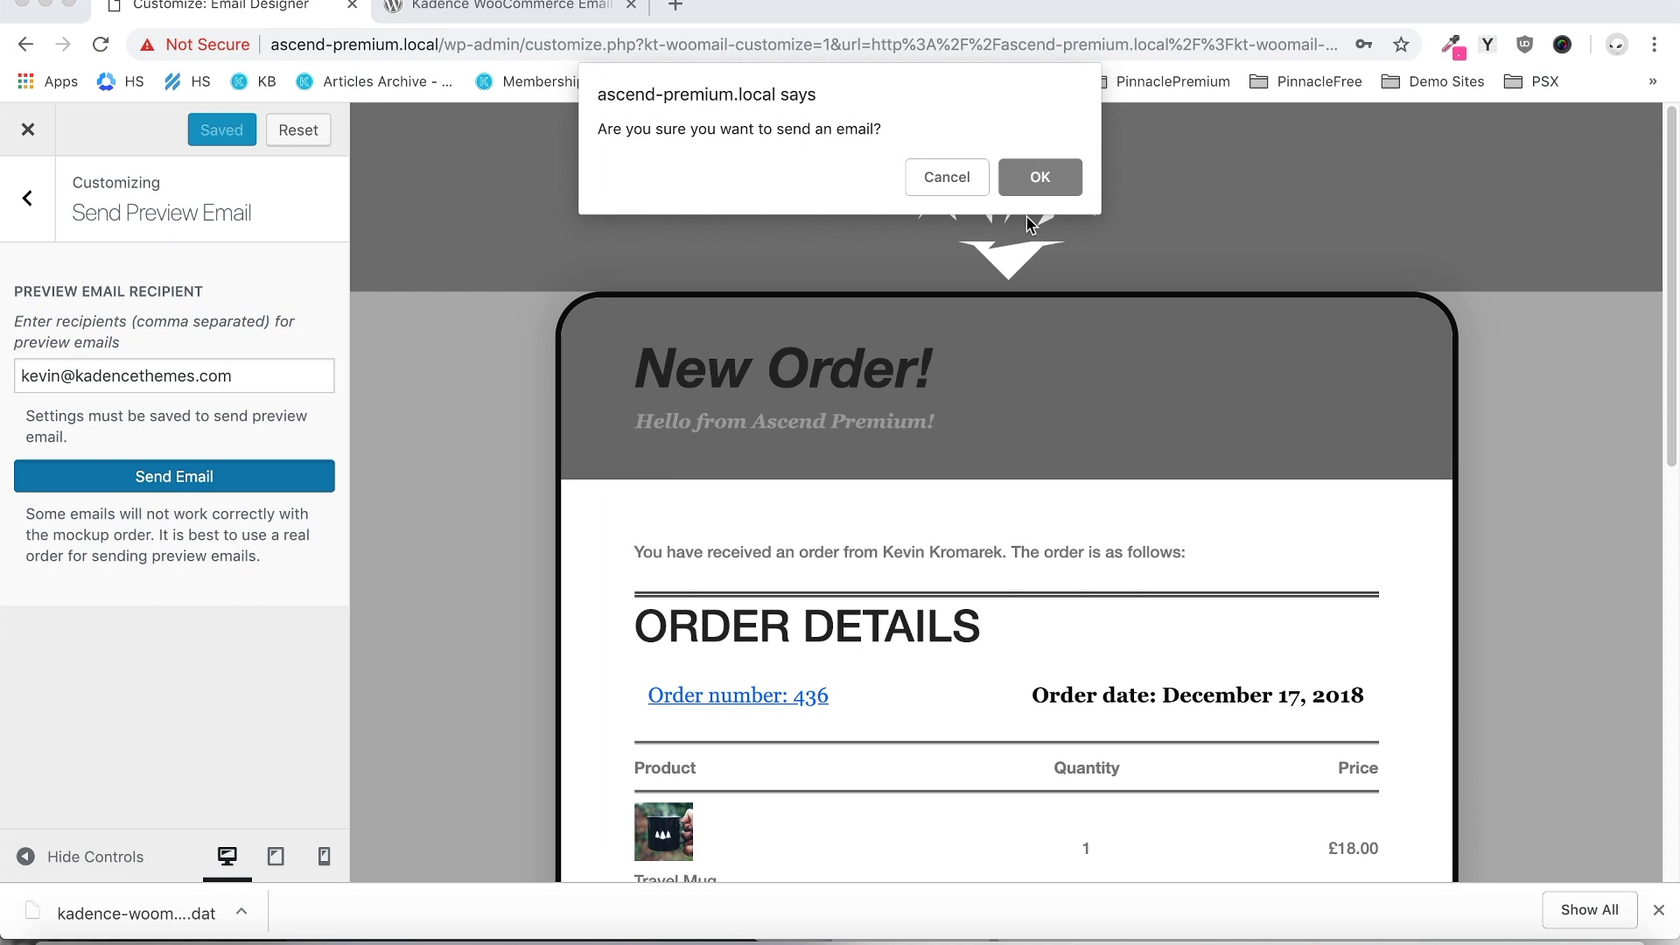
left_click(1056, 192)
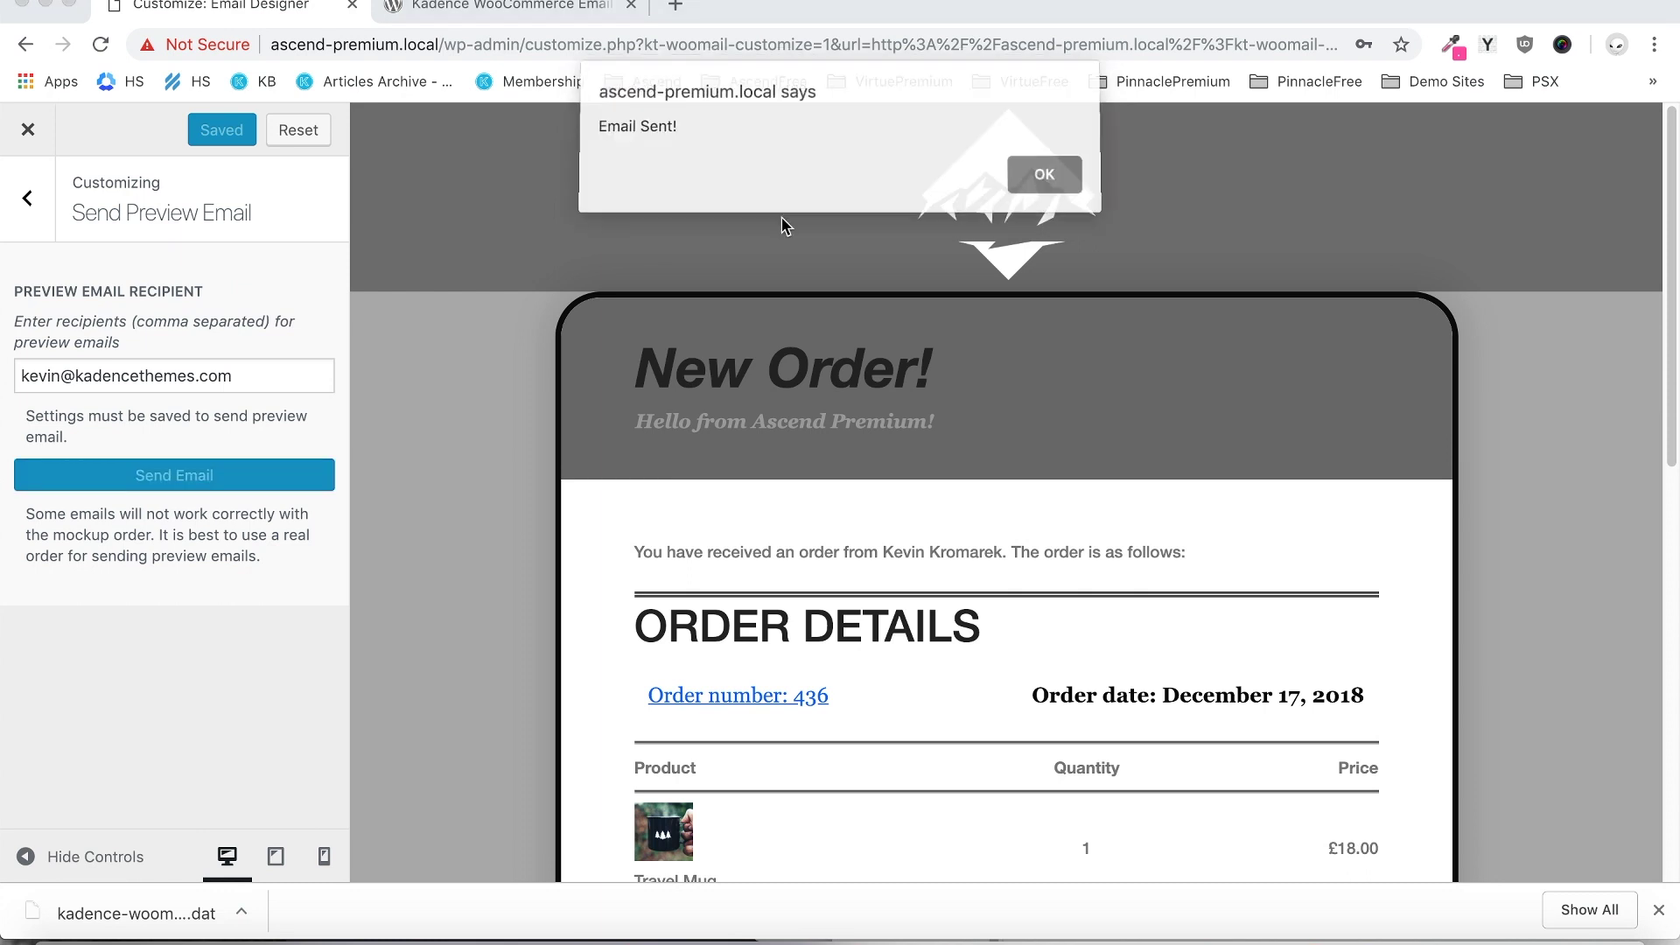
left_click(1050, 176)
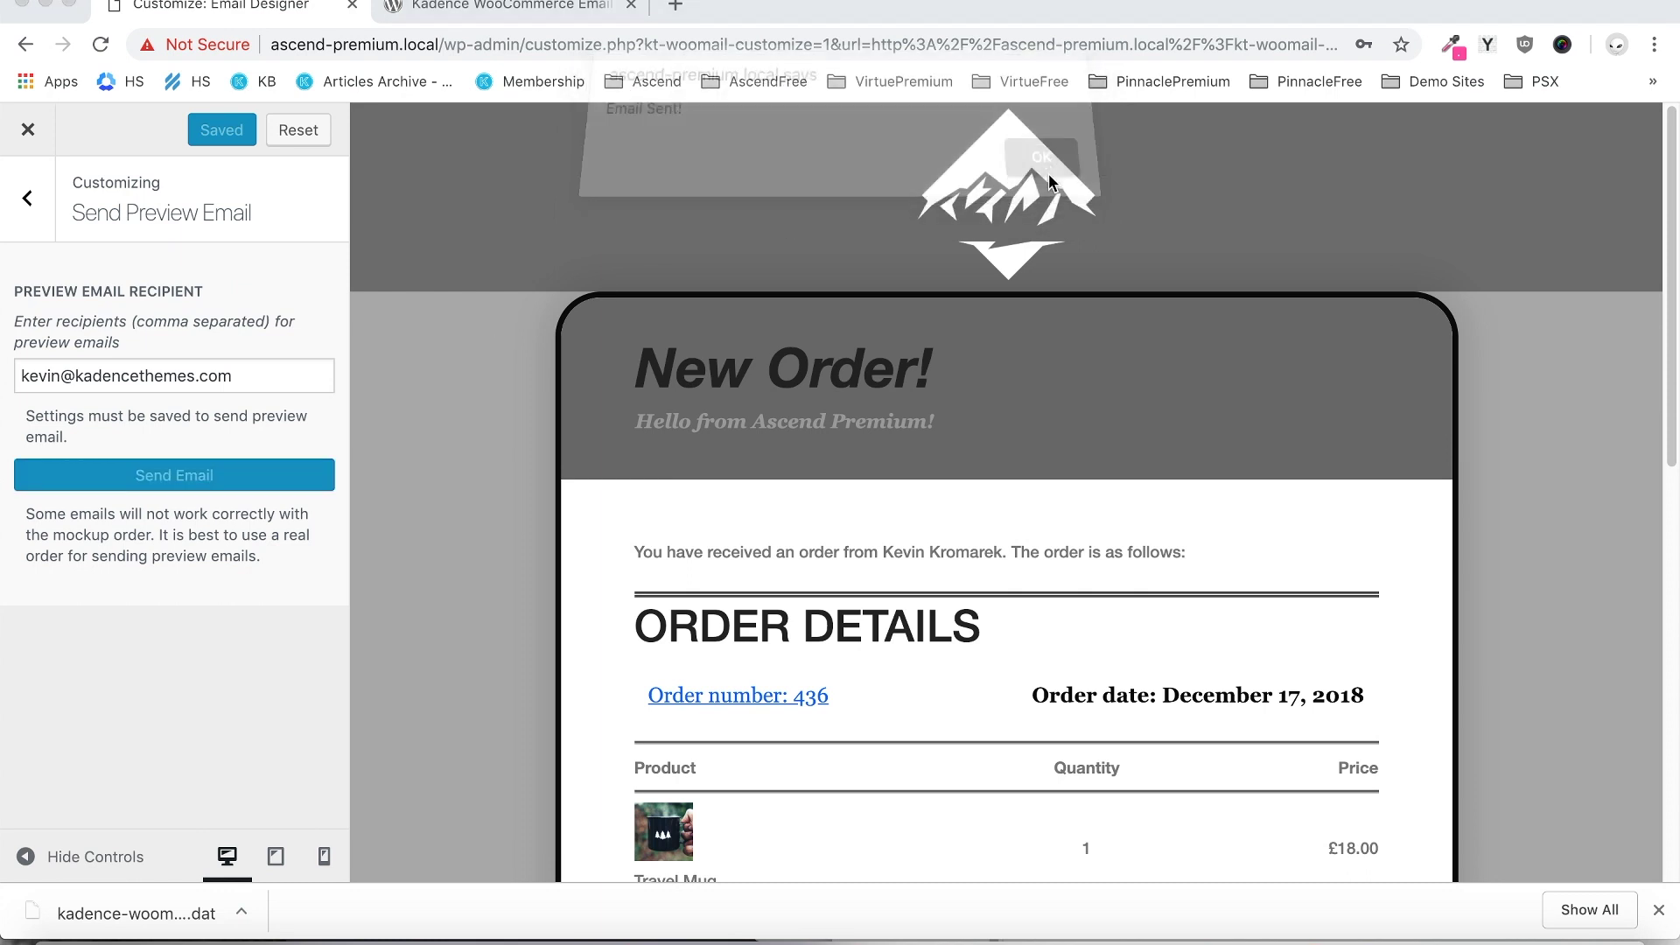